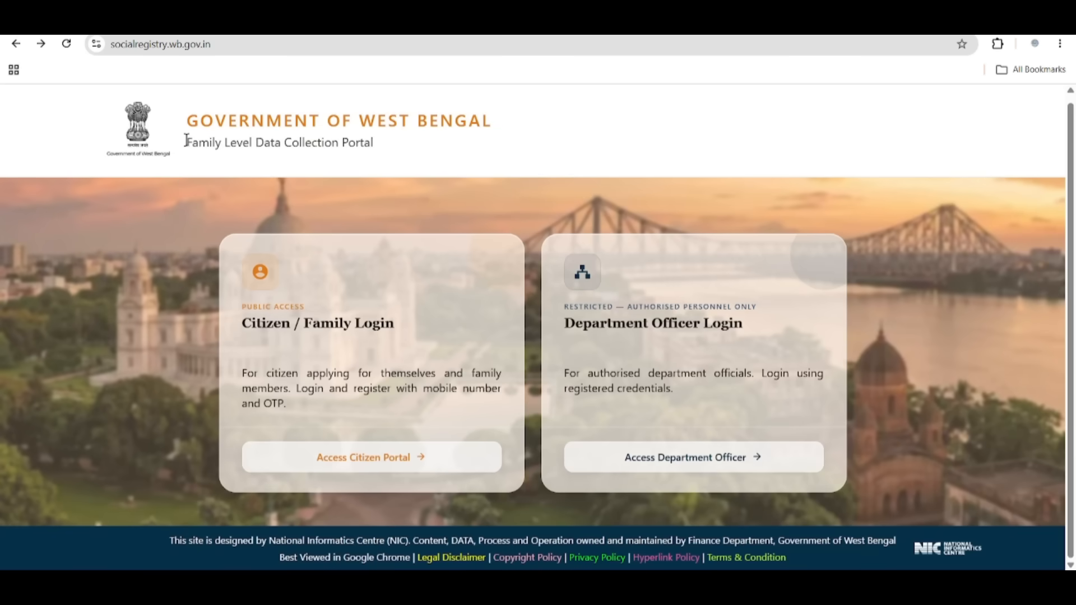
# Open the citizen Applicant Login page from the Citizen / Family Login card.
pyautogui.moveTo(188, 141); pyautogui.dragTo(426, 146)
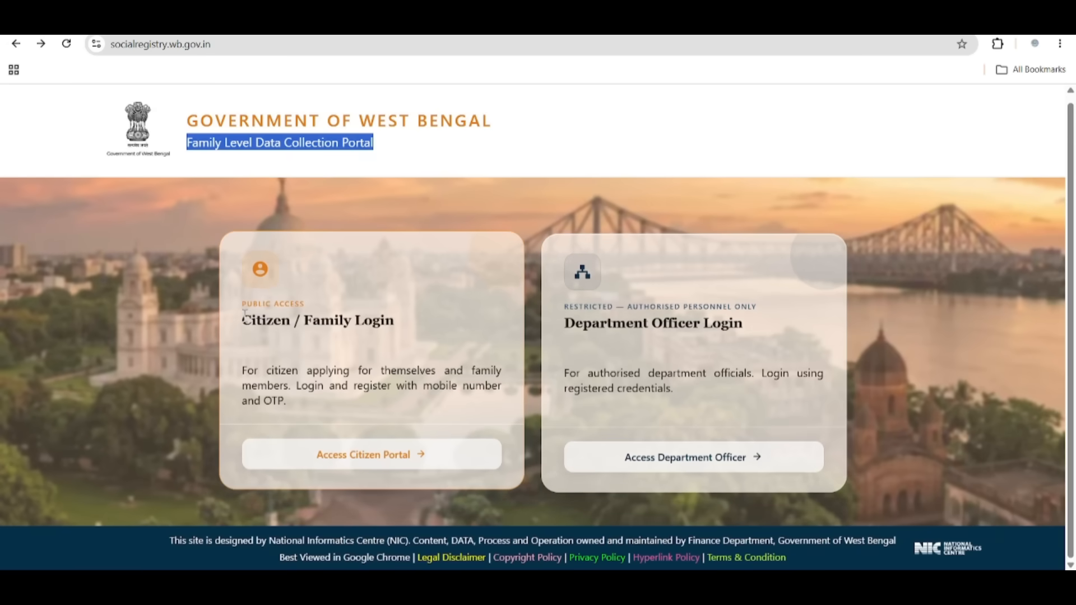
pyautogui.moveTo(244, 321); pyautogui.dragTo(430, 331)
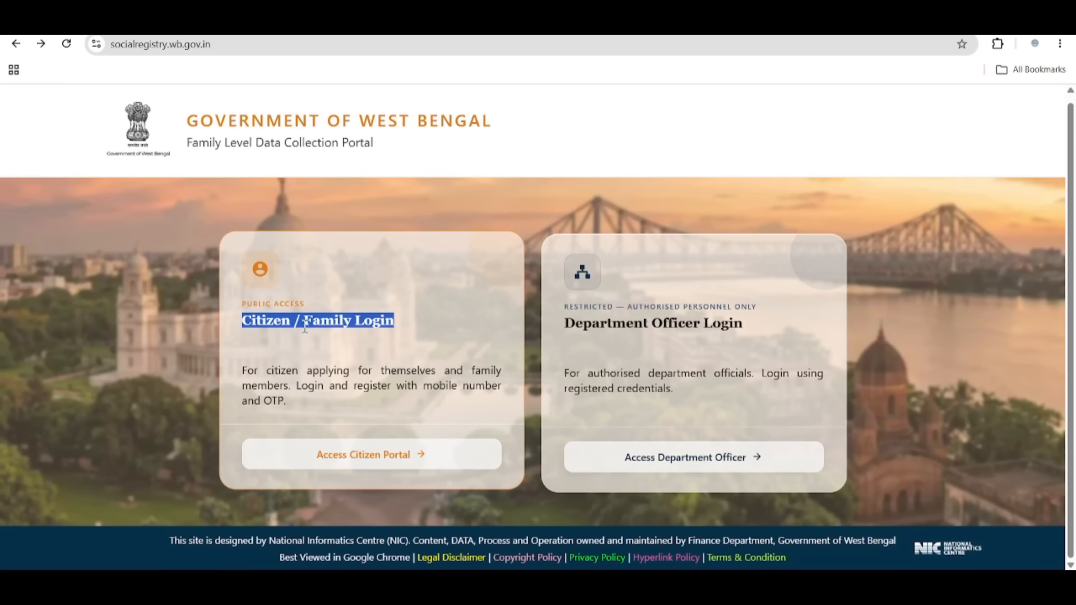
pyautogui.click(377, 460)
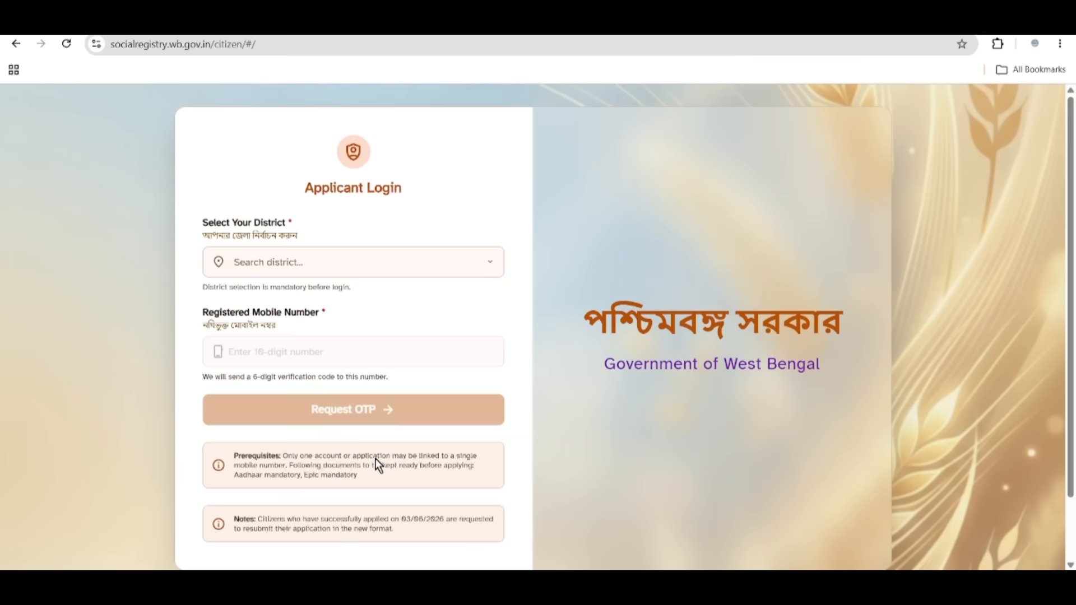
# Choose BIRBHUM as the district on the Applicant Login form.
pyautogui.moveTo(304, 186); pyautogui.dragTo(425, 196)
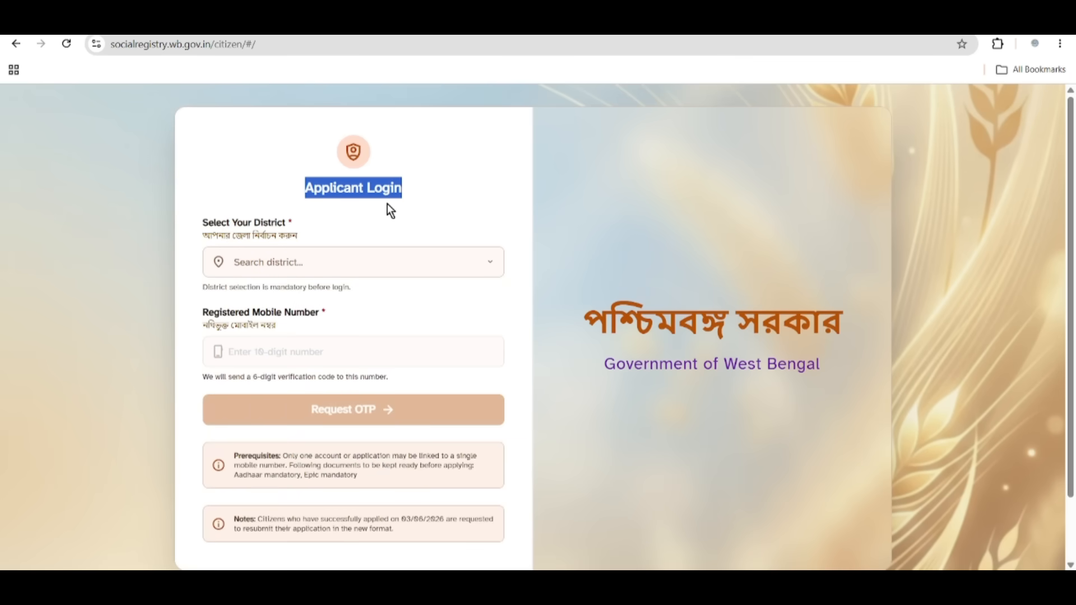
pyautogui.moveTo(208, 227); pyautogui.dragTo(284, 247)
pyautogui.click(283, 257)
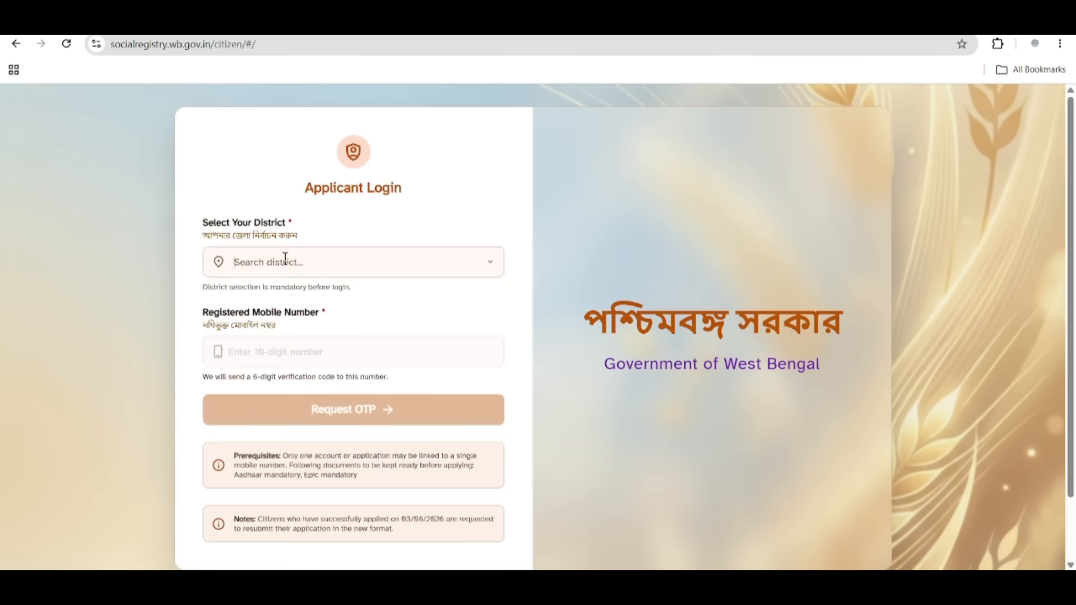
pyautogui.scroll(-2, 336, 341)
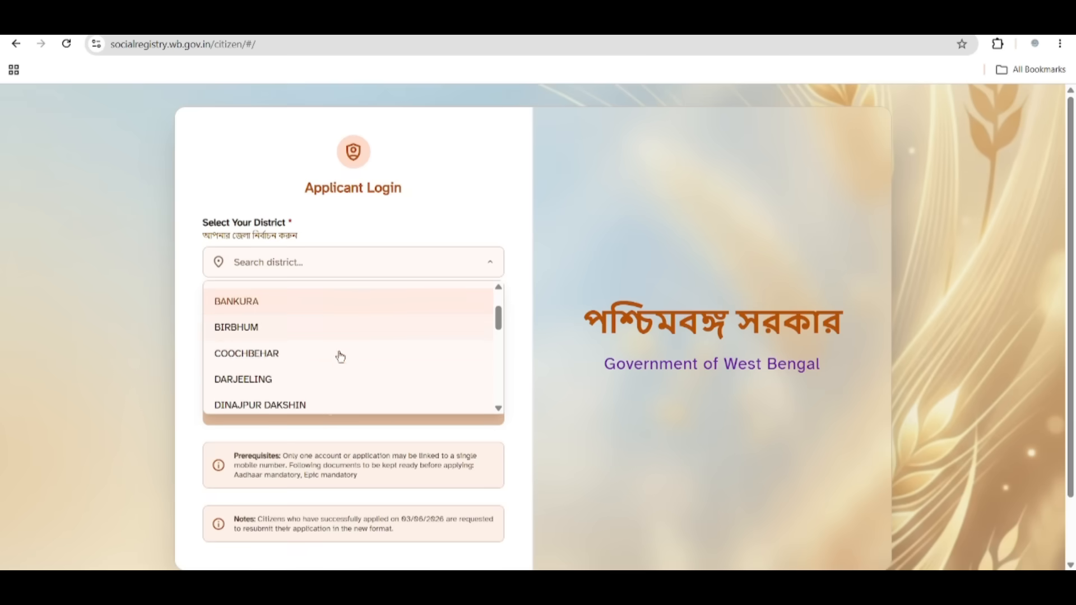
pyautogui.click(277, 328)
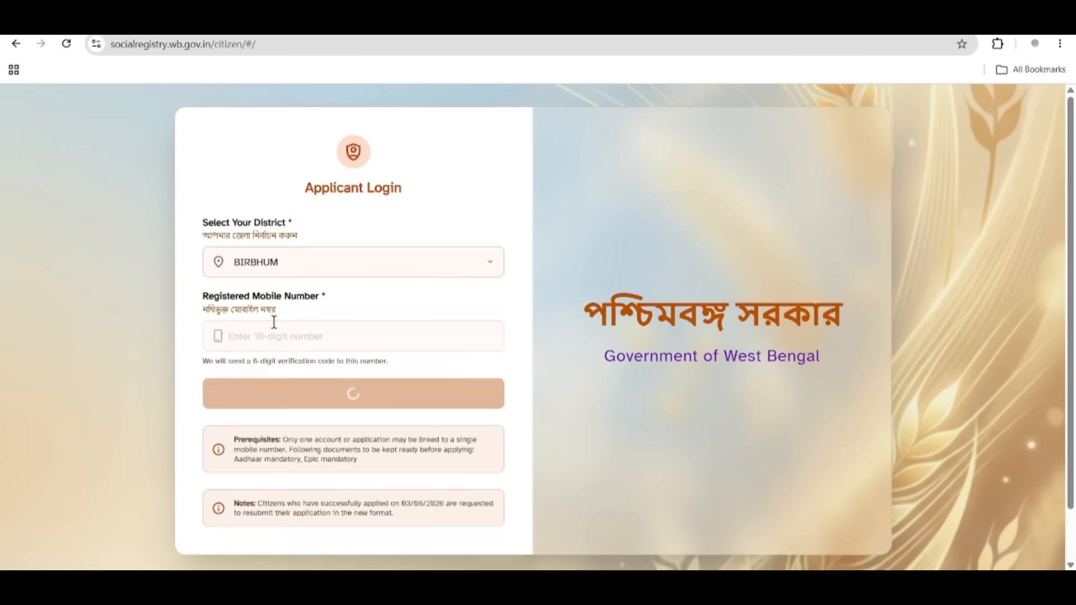
pyautogui.moveTo(209, 292); pyautogui.dragTo(389, 304)
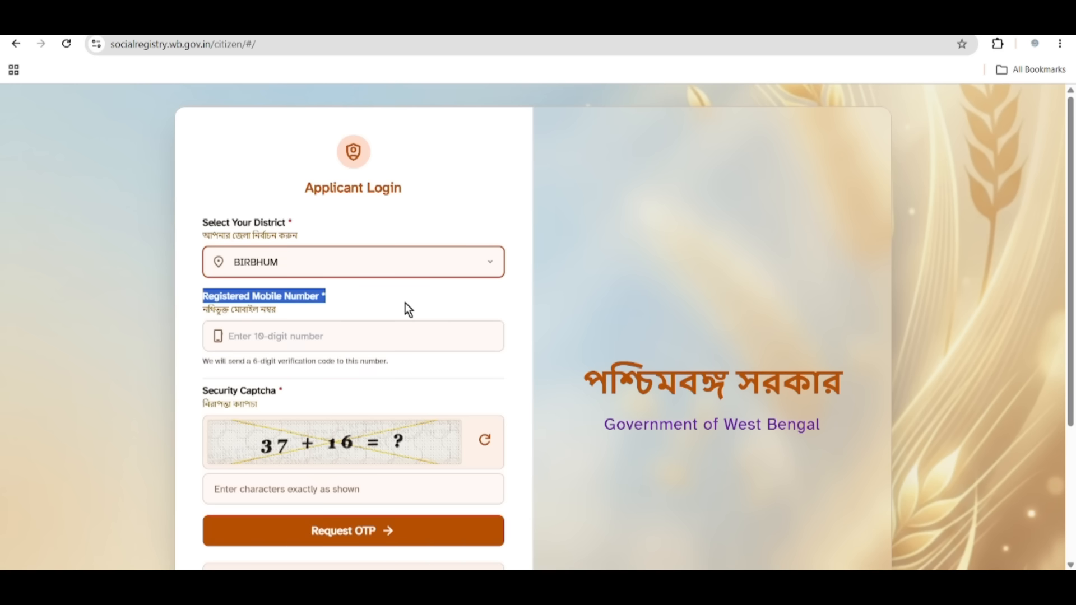
pyautogui.moveTo(209, 391); pyautogui.dragTo(279, 394)
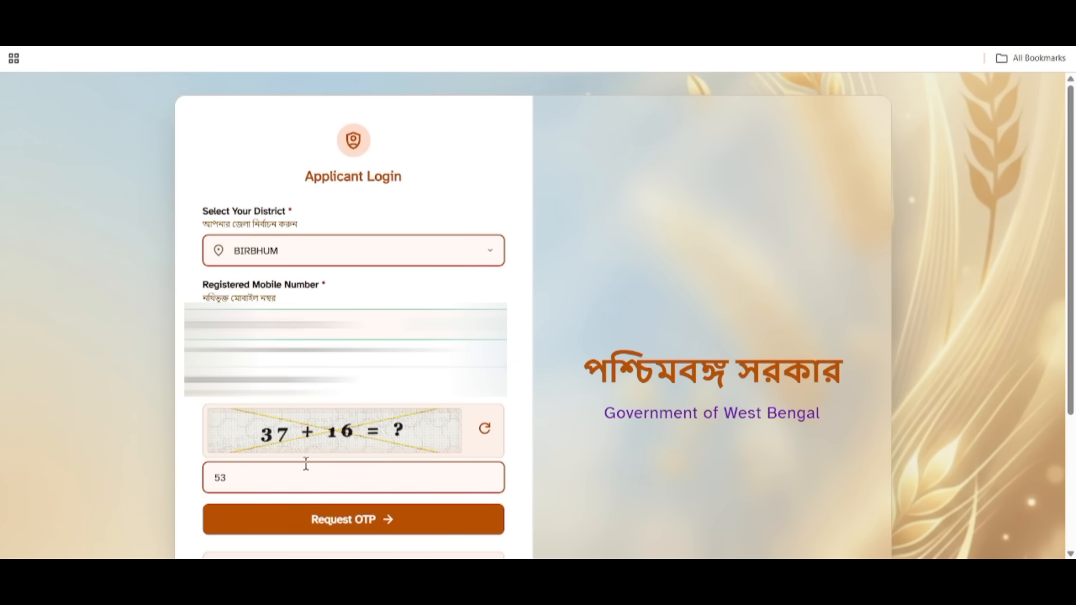
# Request an OTP to the mobile and verify it to open the family form.
pyautogui.click(344, 527)
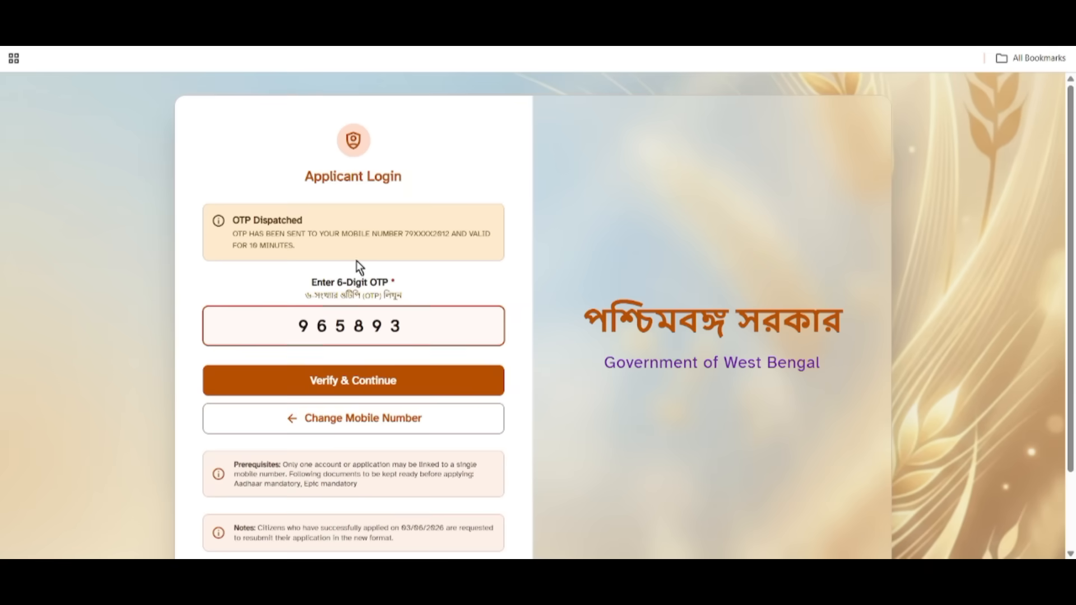
pyautogui.click(349, 387)
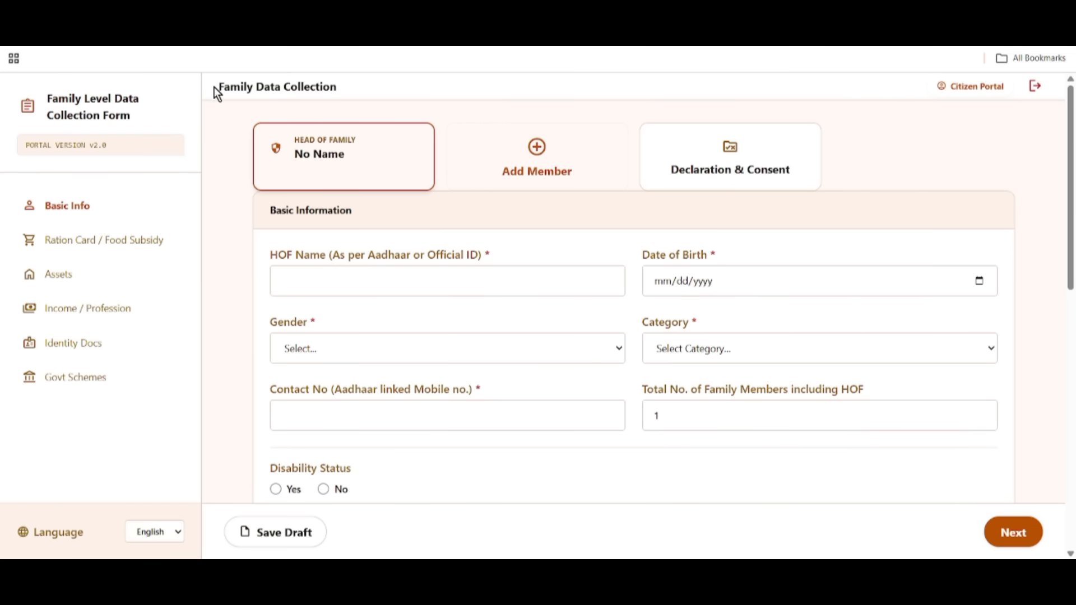
pyautogui.moveTo(215, 86); pyautogui.dragTo(342, 93)
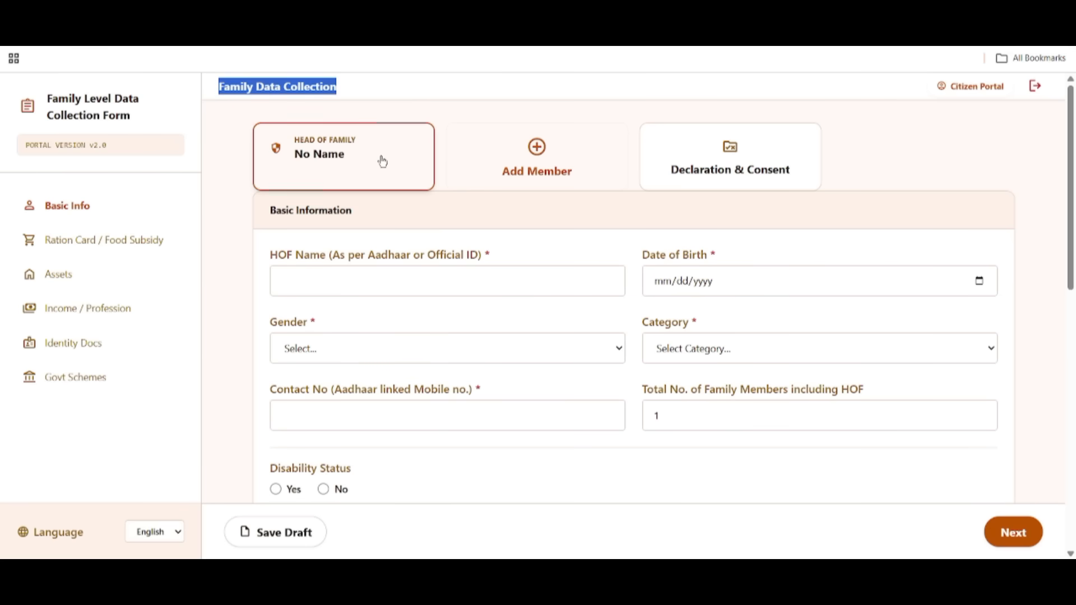
pyautogui.moveTo(271, 207); pyautogui.dragTo(383, 230)
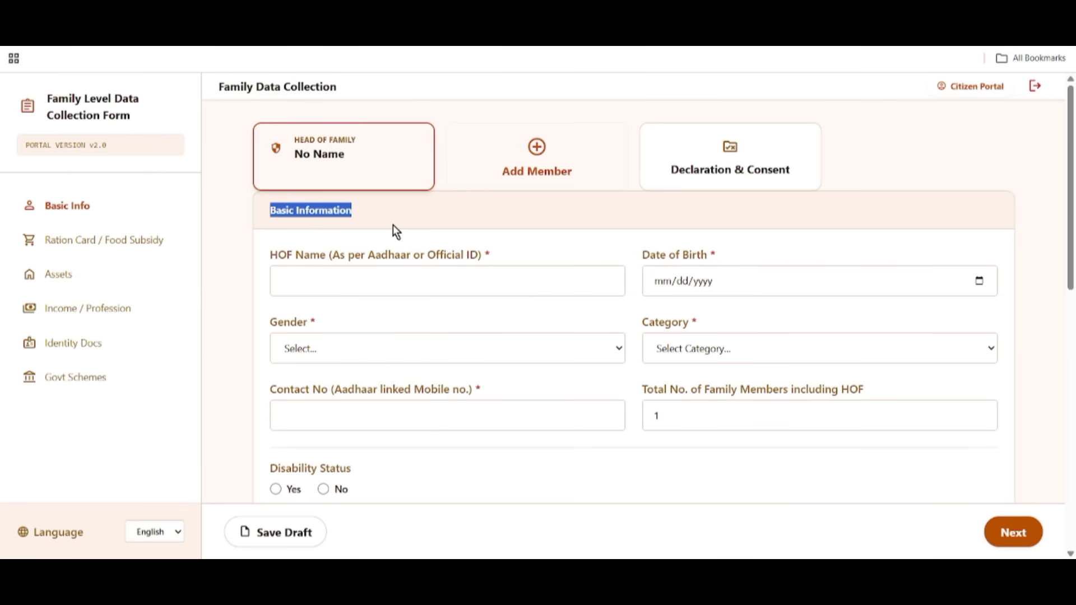
pyautogui.click(540, 149)
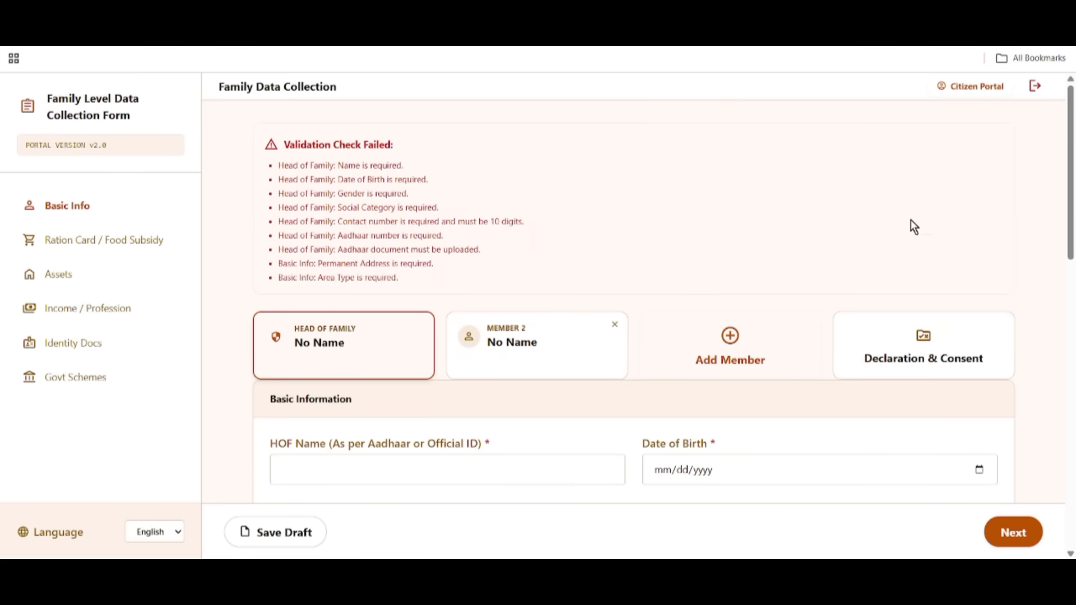
# Add Members 3, 4 and 5, then remove Members 5 and 4.
pyautogui.scroll(-3, 911, 226)
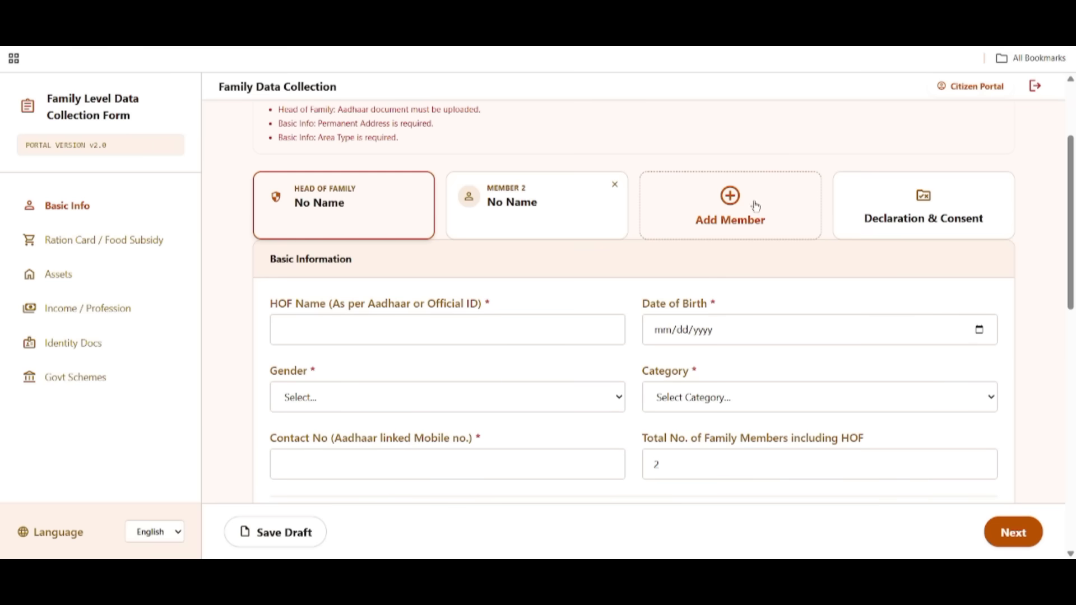
pyautogui.click(745, 217)
pyautogui.scroll(-2, 623, 336)
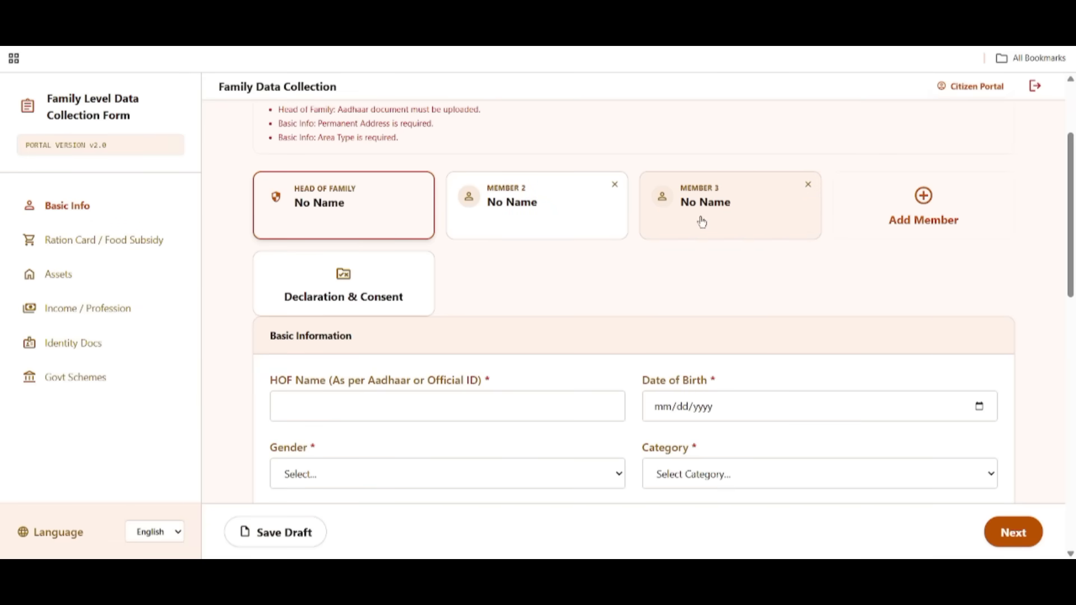
pyautogui.click(901, 213)
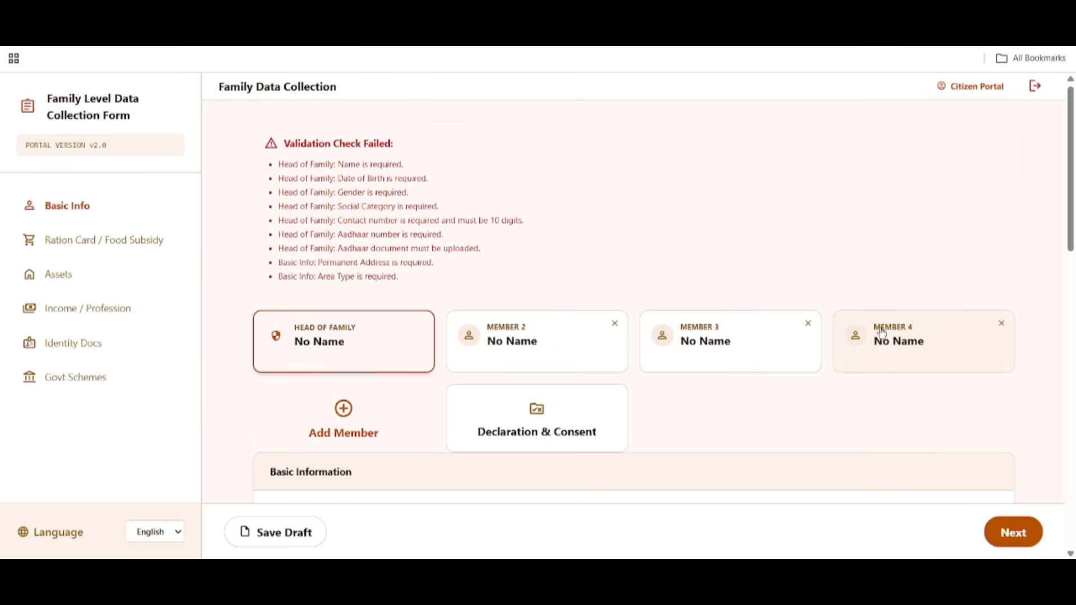
pyautogui.scroll(-1, 672, 292)
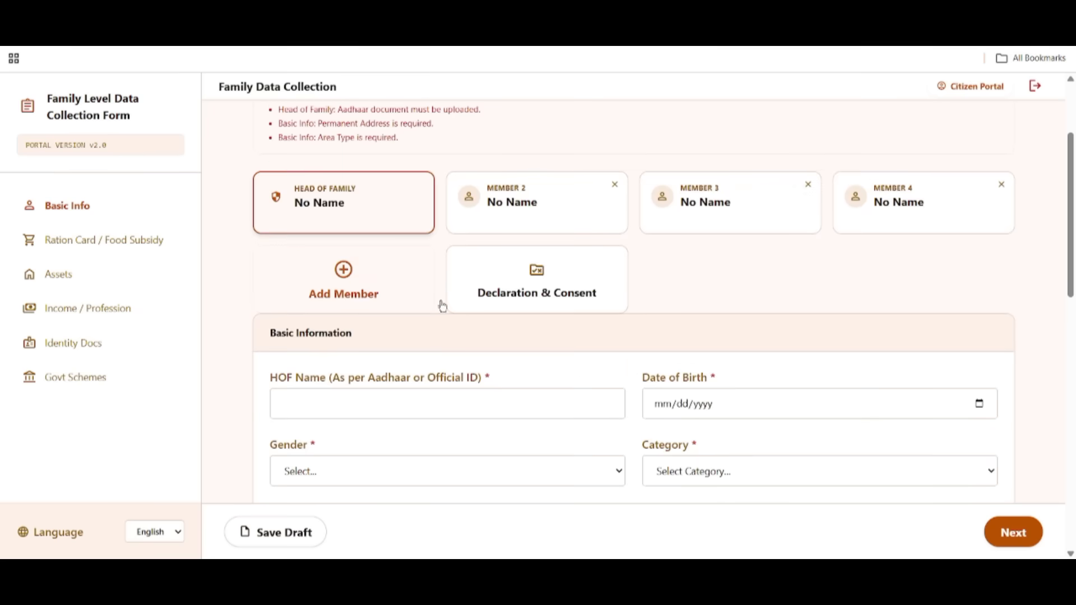
pyautogui.click(350, 288)
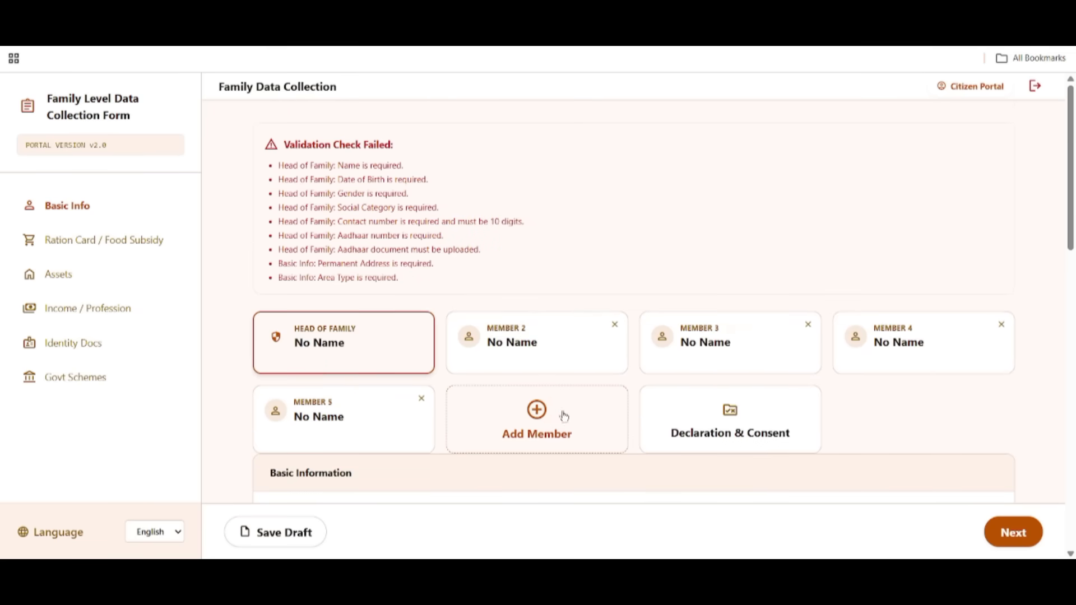
pyautogui.click(421, 400)
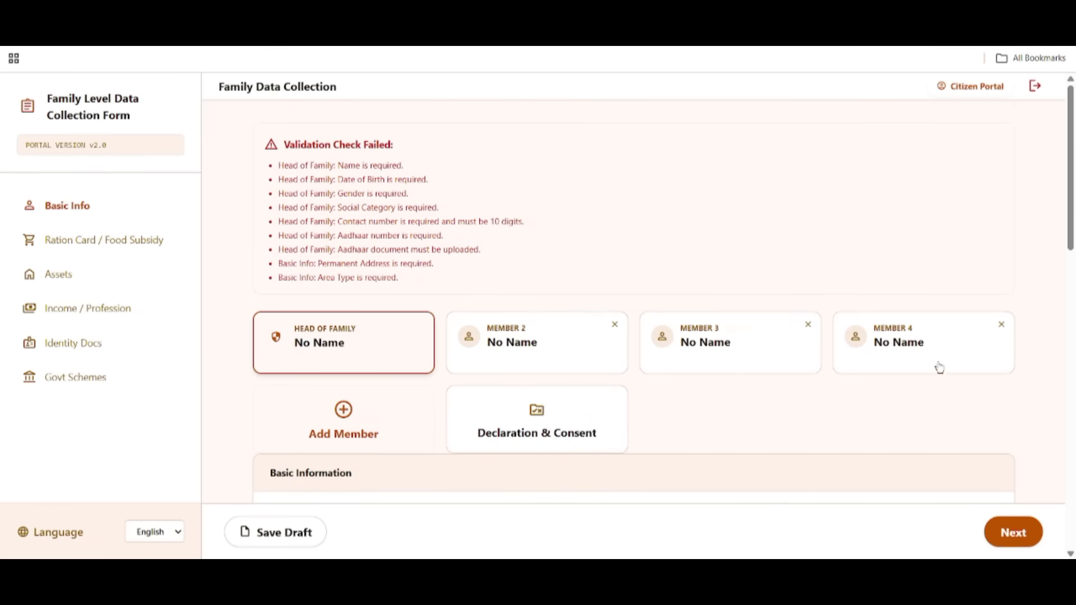
pyautogui.click(1002, 325)
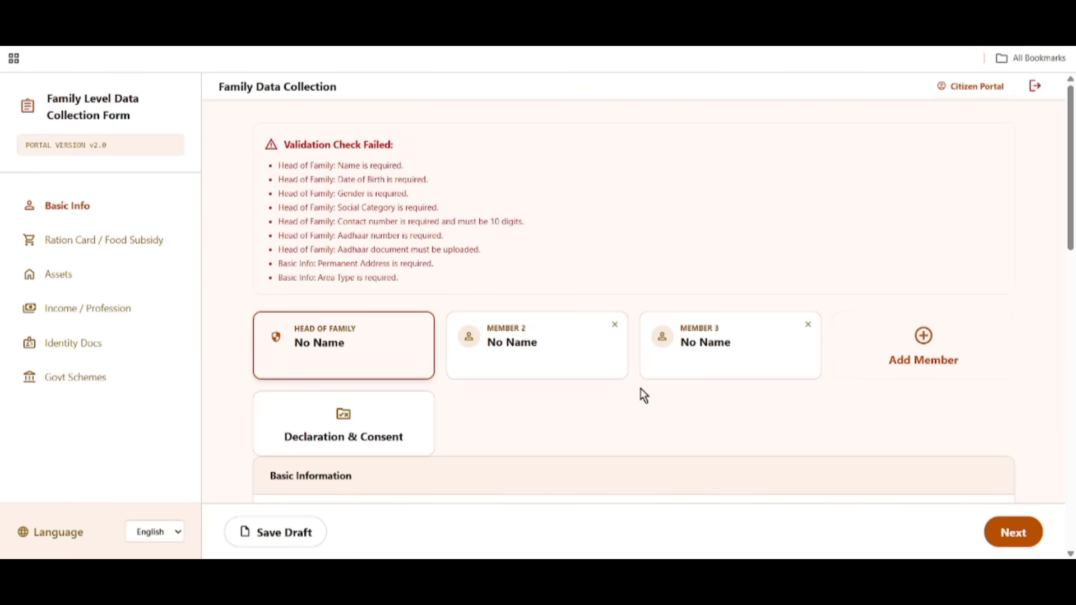
pyautogui.scroll(-1, 638, 367)
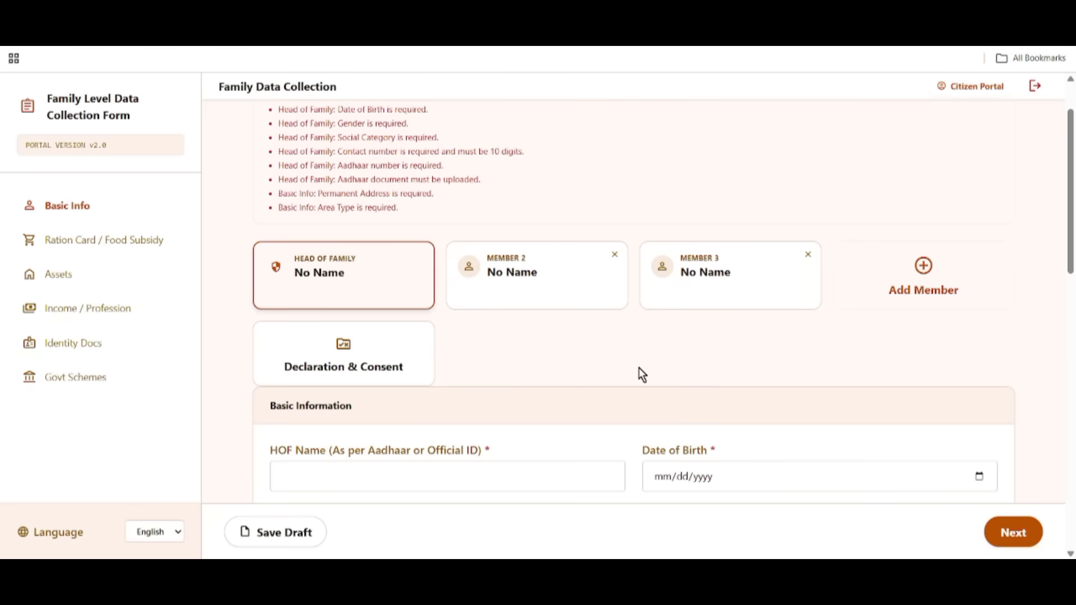
# Enter the head of family's full name in the HOF Name field.
pyautogui.scroll(-4, 639, 367)
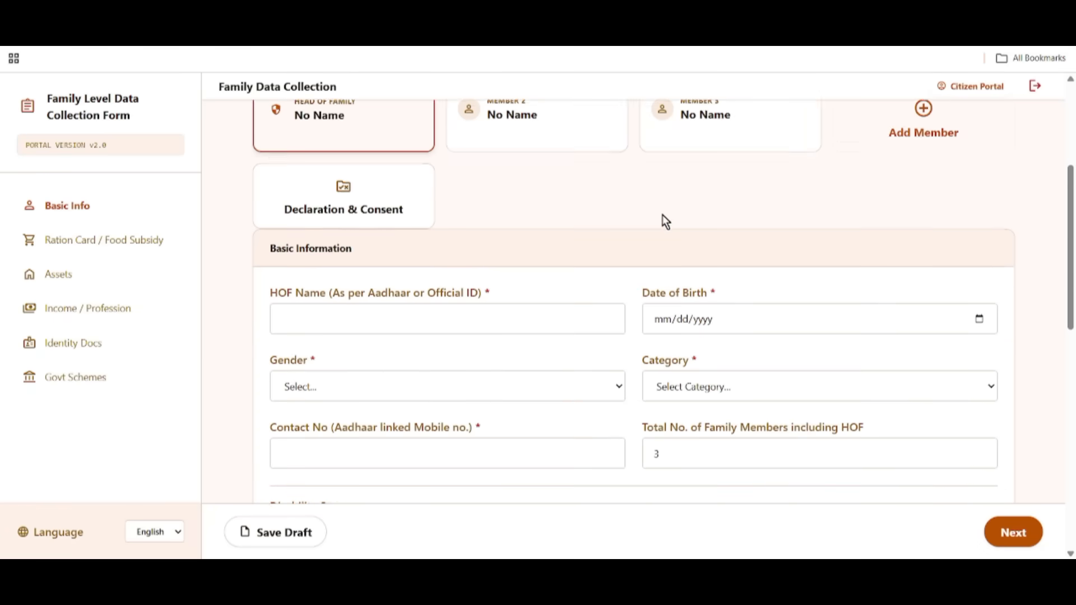
pyautogui.moveTo(268, 125); pyautogui.dragTo(353, 126)
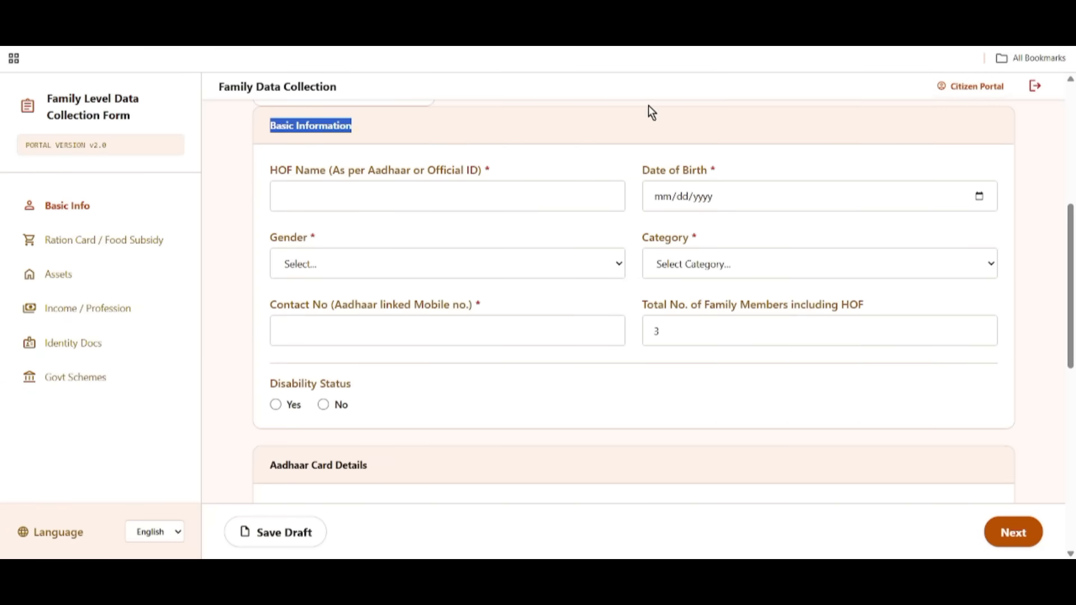
pyautogui.moveTo(264, 158); pyautogui.dragTo(398, 181)
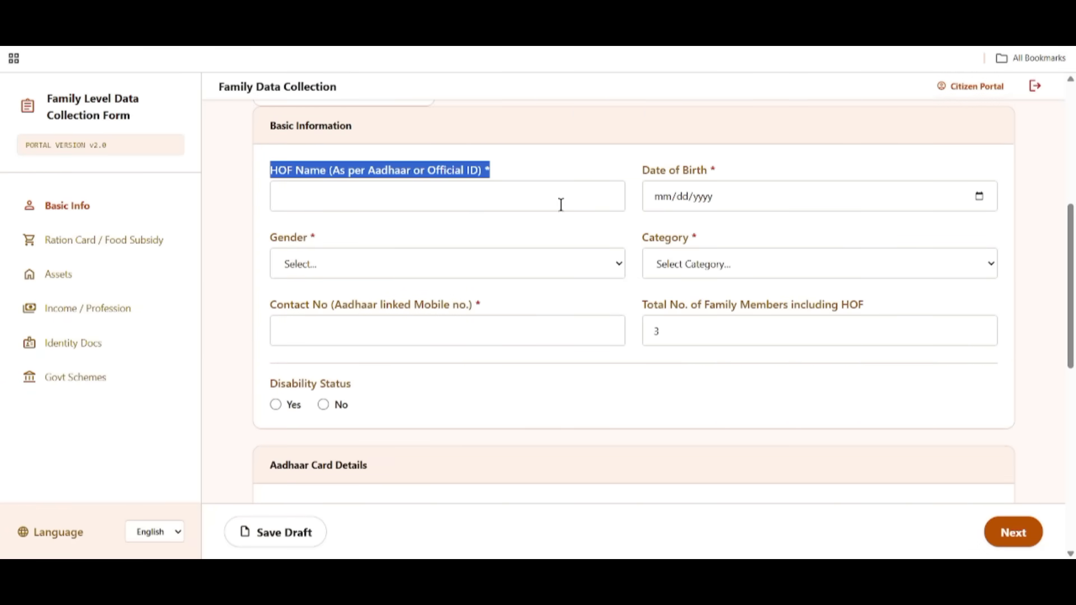
pyautogui.click(348, 200)
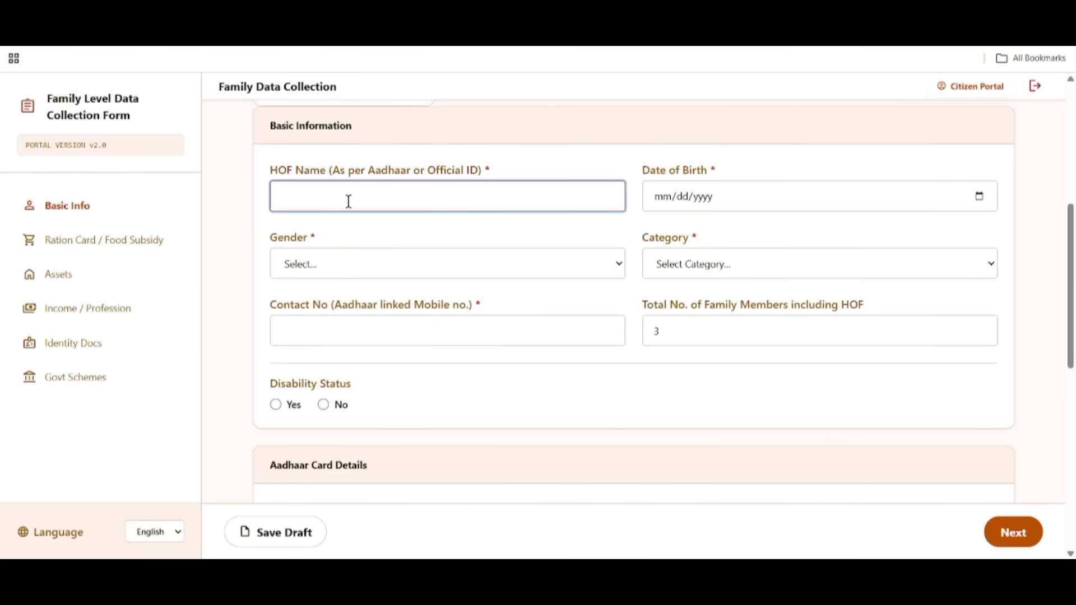
pyautogui.moveTo(643, 171); pyautogui.dragTo(707, 178)
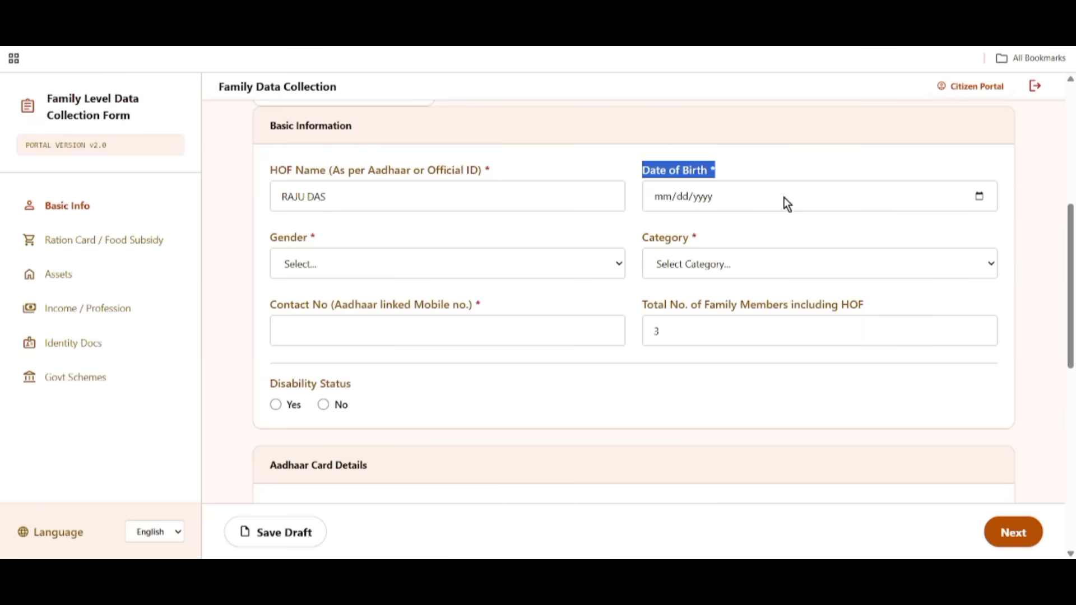
pyautogui.click(979, 197)
pyautogui.click(673, 228)
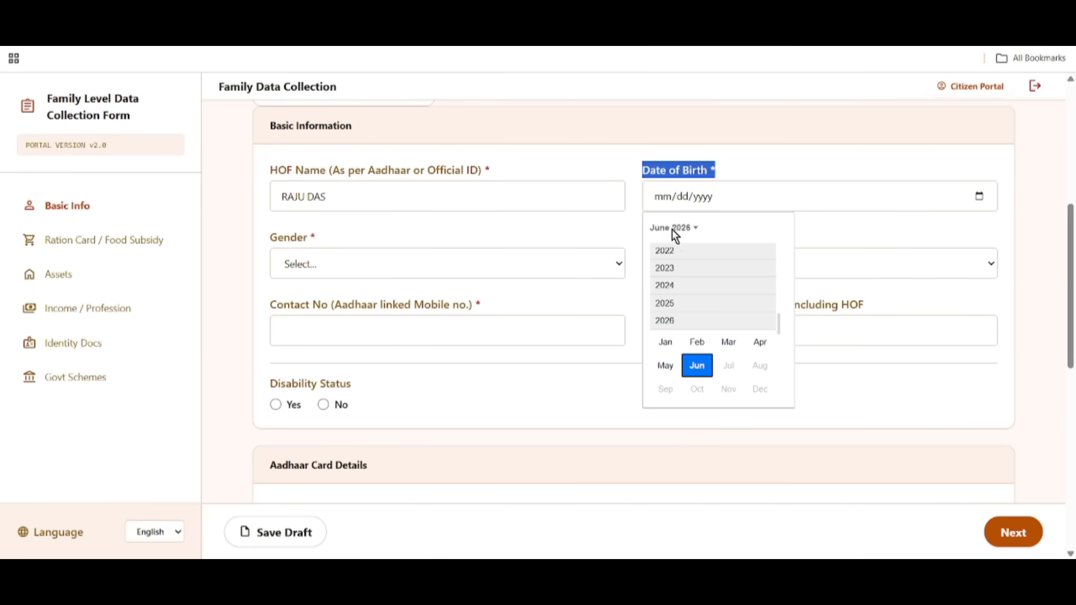
pyautogui.scroll(5, 709, 322)
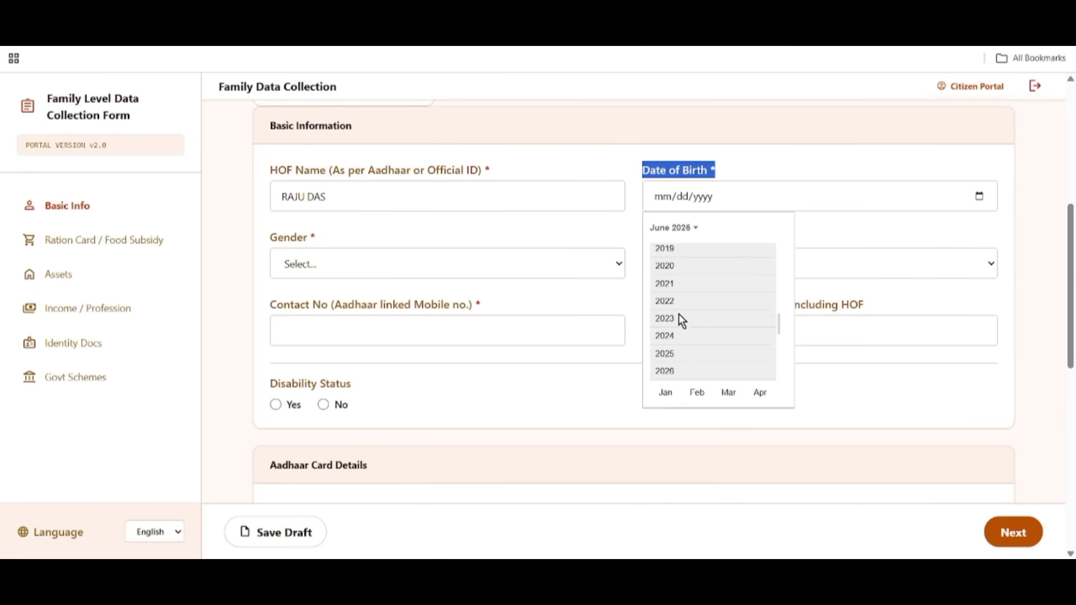
pyautogui.scroll(6, 668, 299)
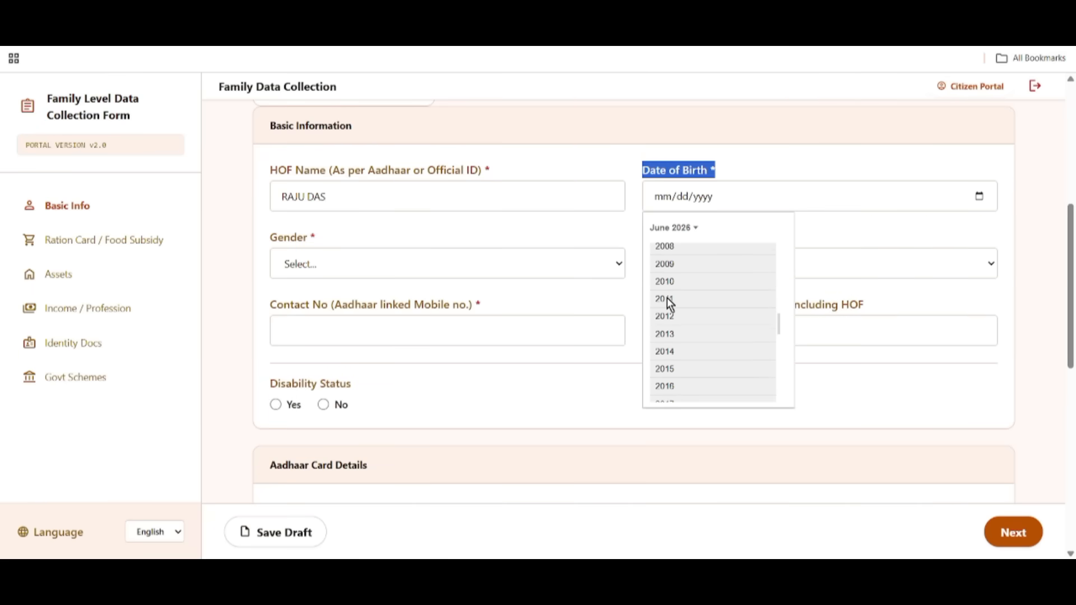
pyautogui.scroll(4, 668, 298)
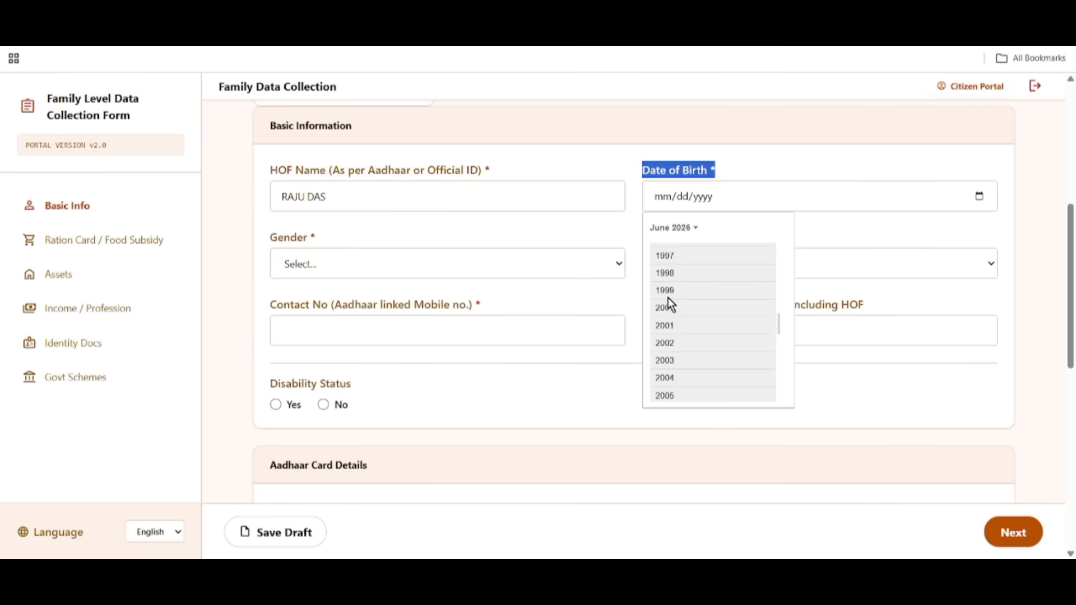
pyautogui.scroll(1, 668, 296)
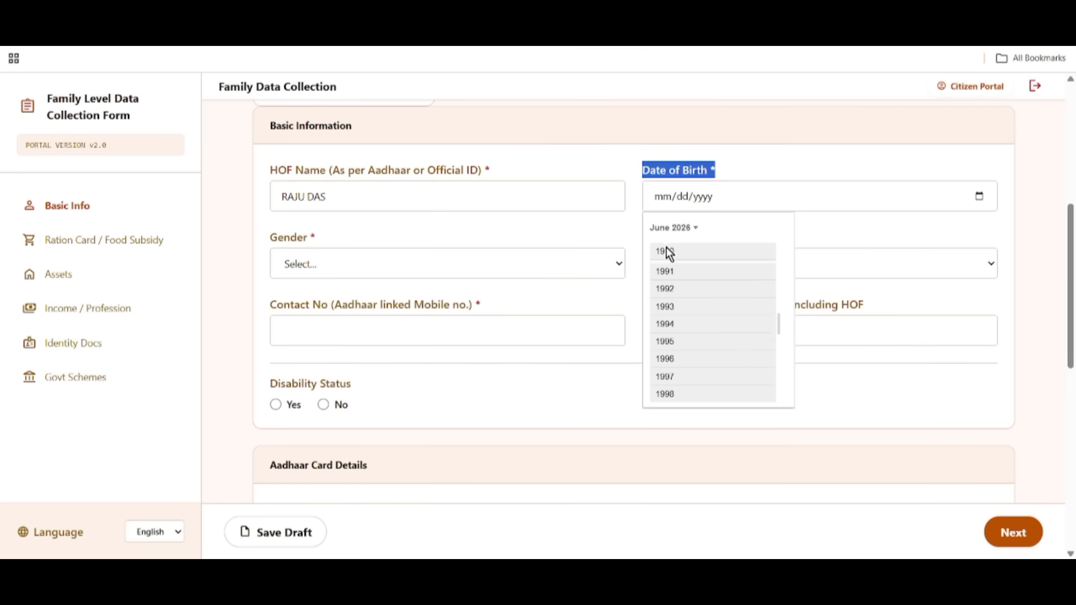
pyautogui.click(666, 251)
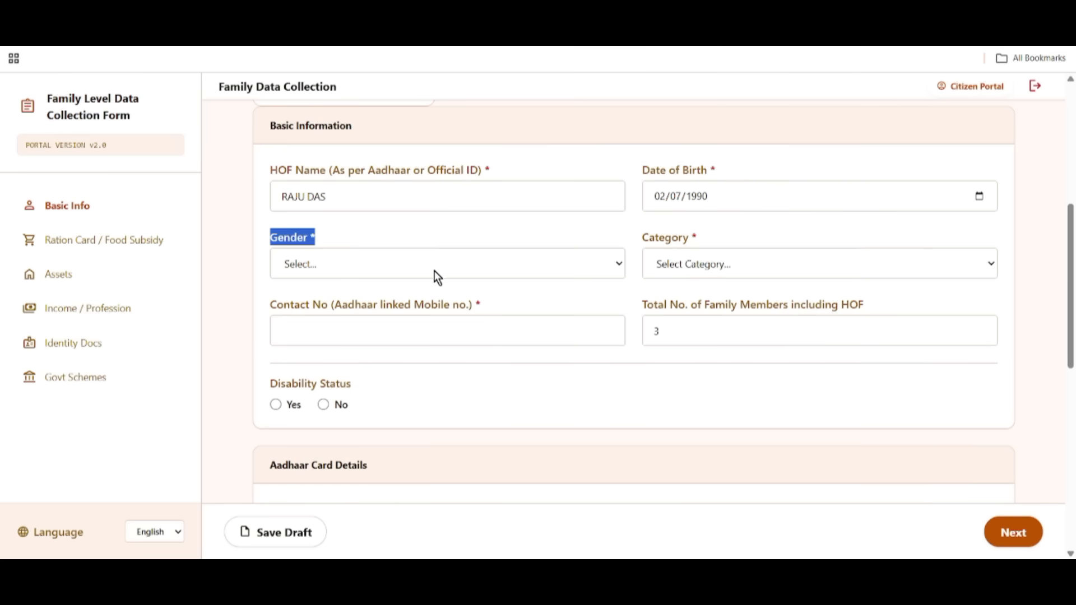
# Set gender to Male and category to UR (Unreserved Category).
pyautogui.click(398, 267)
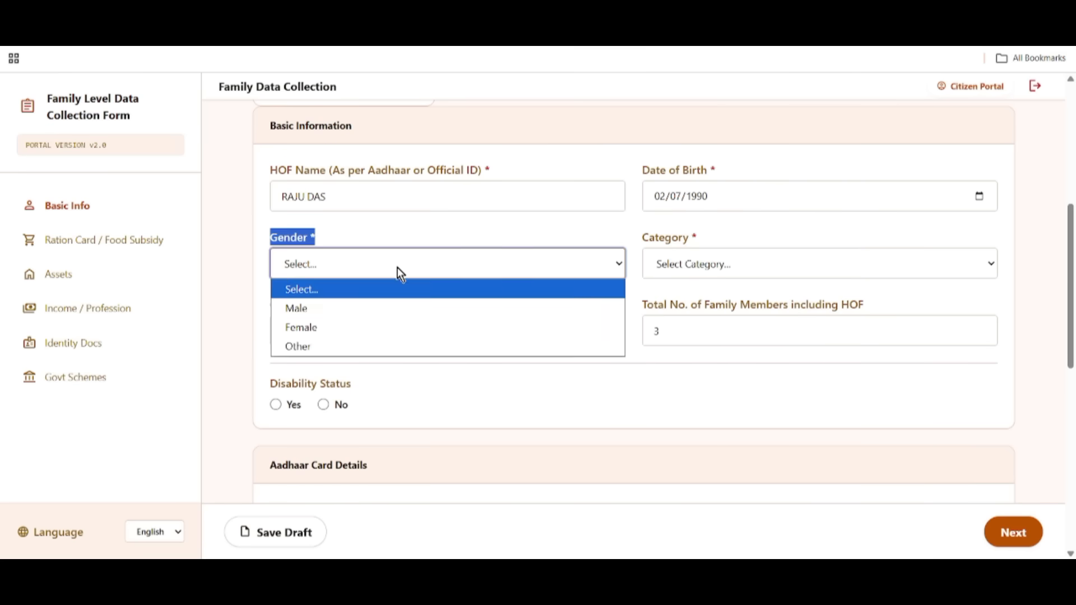
pyautogui.click(308, 308)
pyautogui.click(705, 250)
pyautogui.click(710, 268)
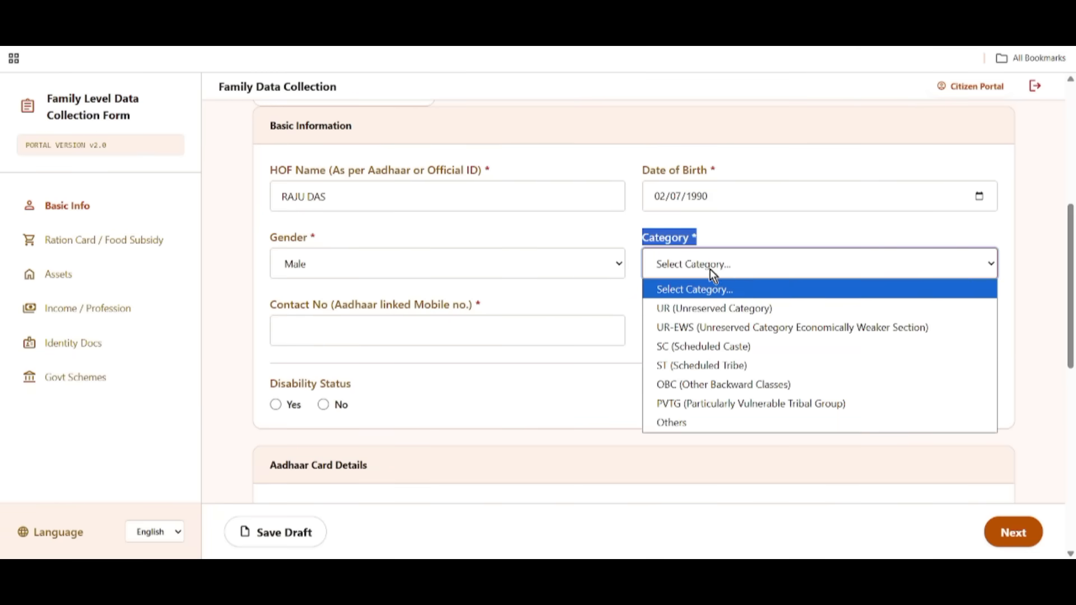
pyautogui.click(695, 310)
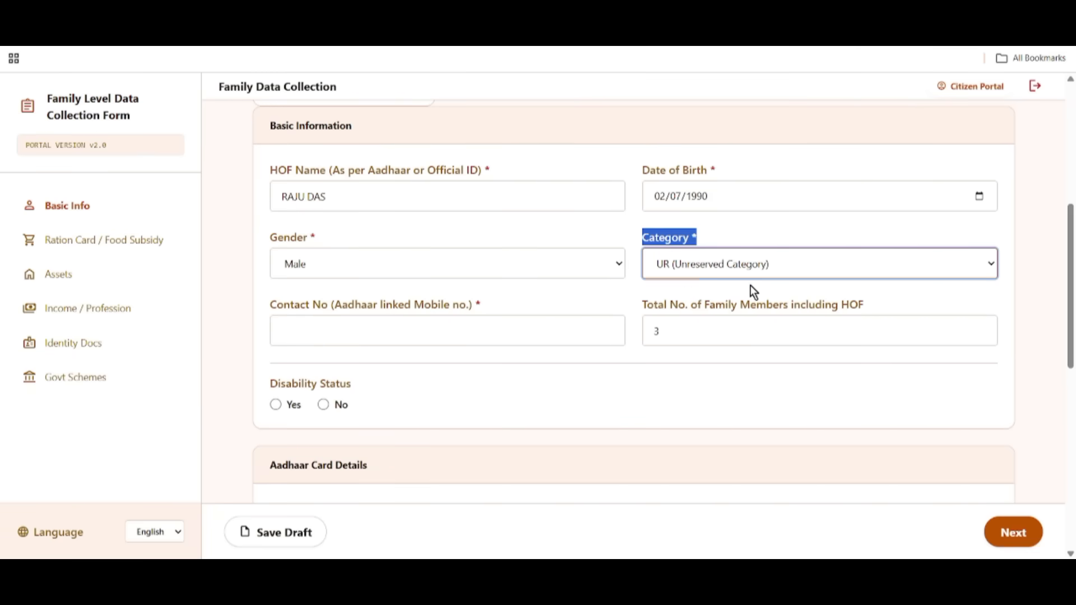
pyautogui.moveTo(267, 289); pyautogui.dragTo(470, 314)
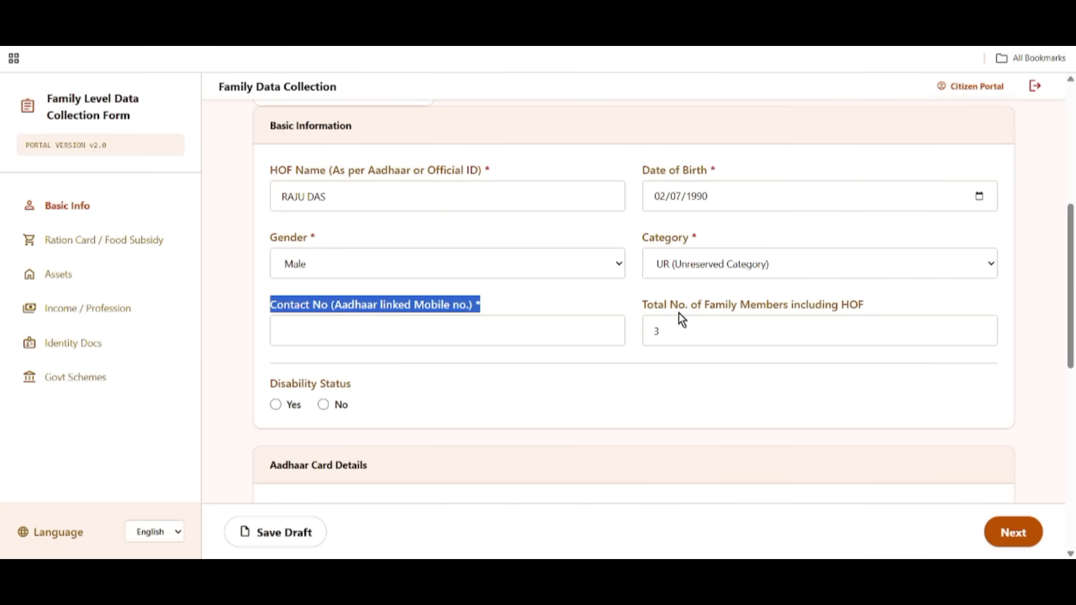
pyautogui.moveTo(641, 307); pyautogui.dragTo(802, 318)
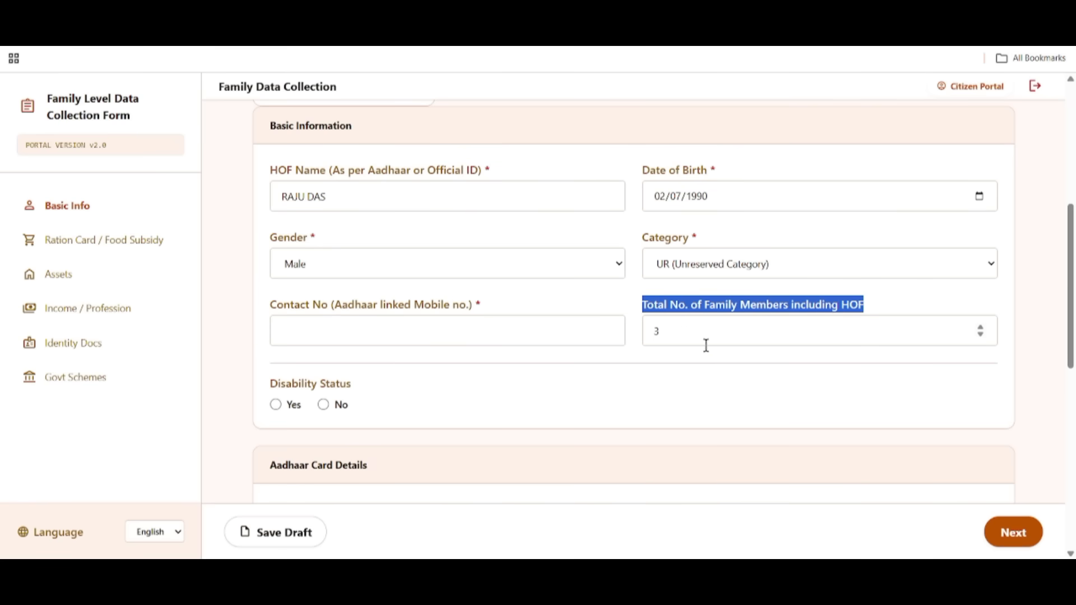
pyautogui.scroll(4, 731, 352)
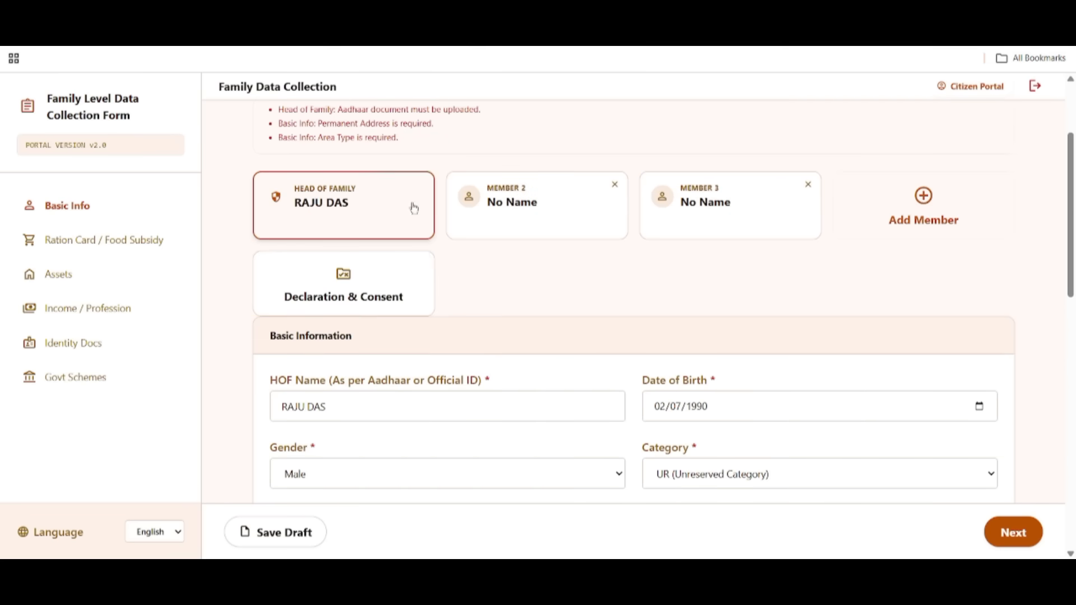
pyautogui.click(942, 207)
pyautogui.scroll(-4, 933, 375)
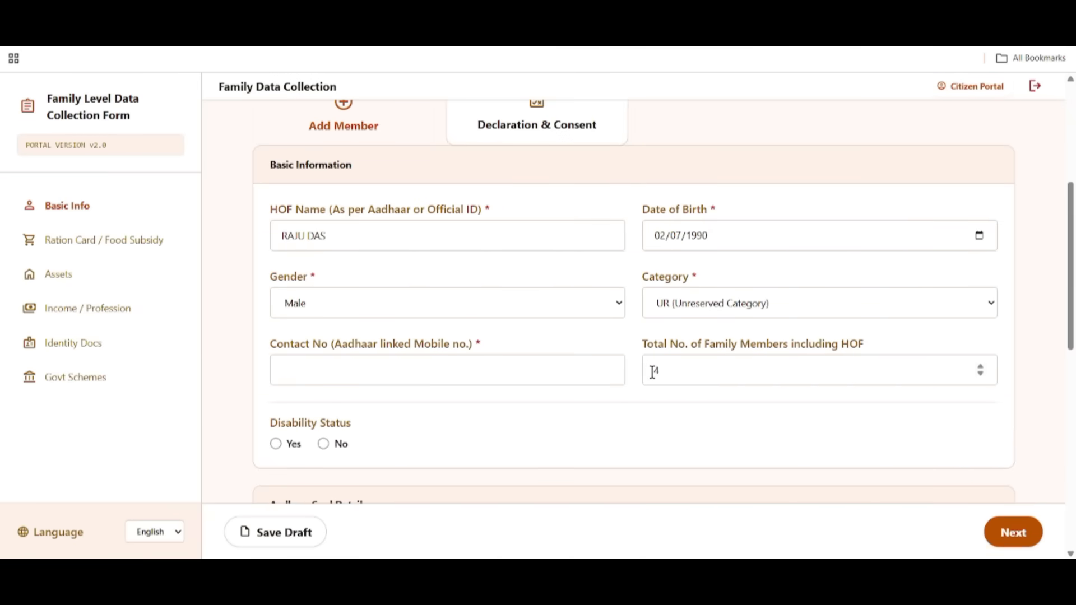
pyautogui.scroll(1, 700, 370)
pyautogui.scroll(4, 703, 371)
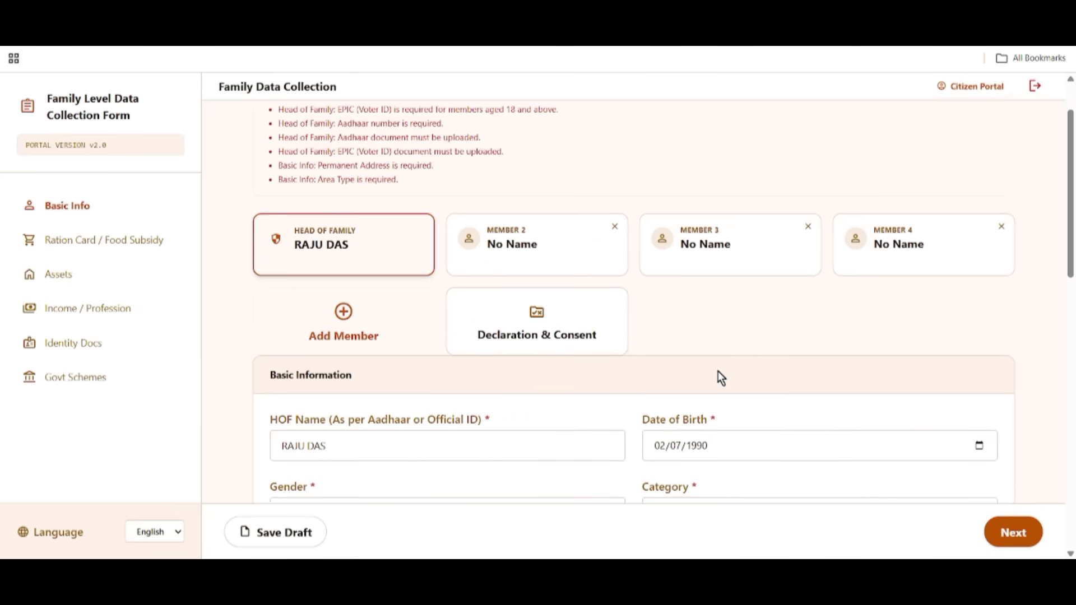
pyautogui.click(1000, 227)
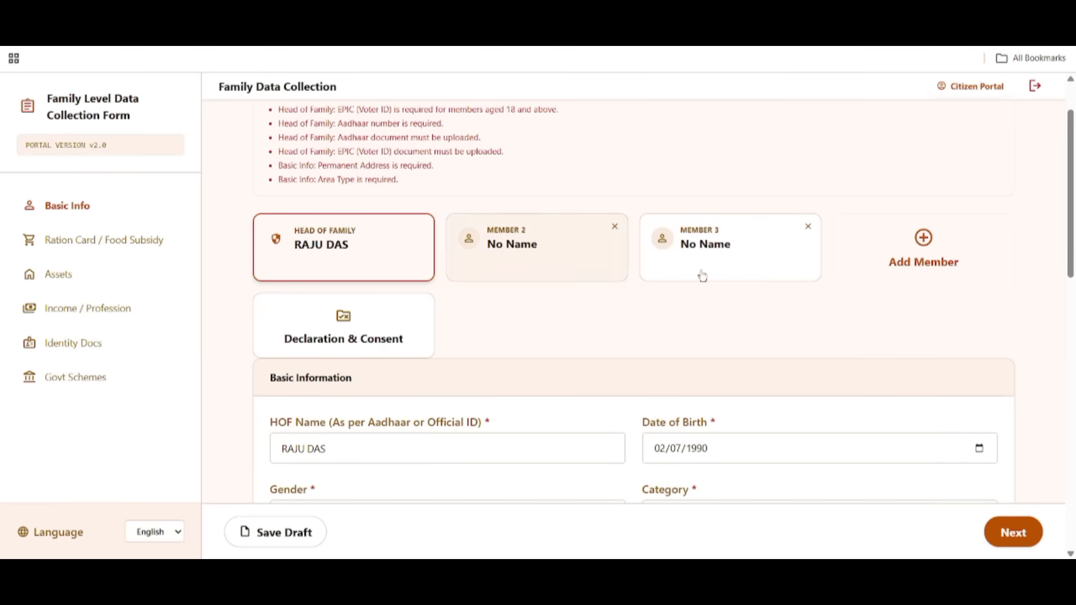
pyautogui.scroll(-3, 737, 301)
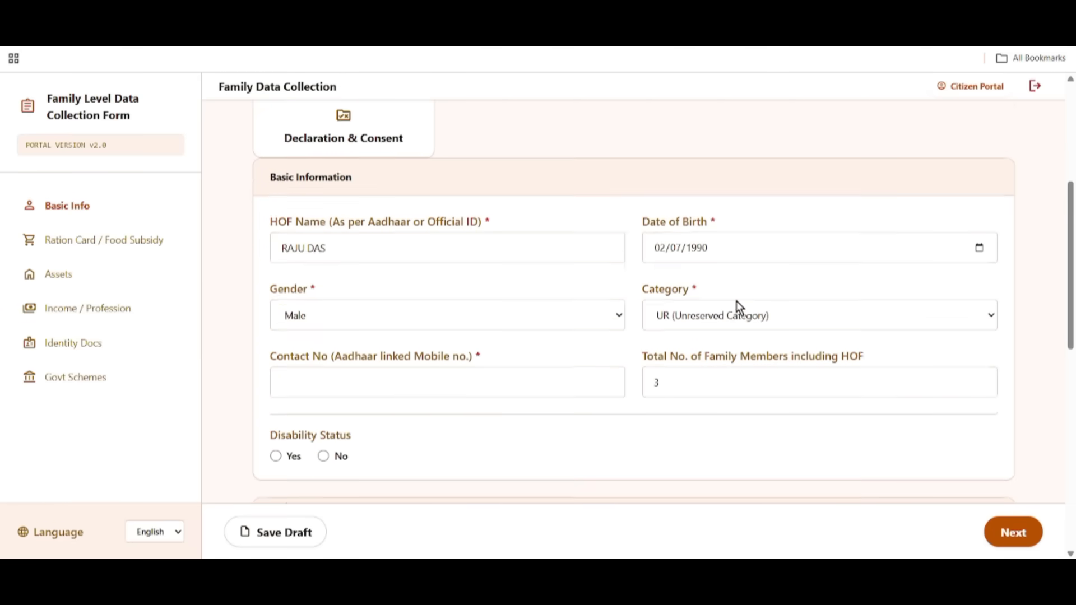
pyautogui.scroll(-2, 700, 369)
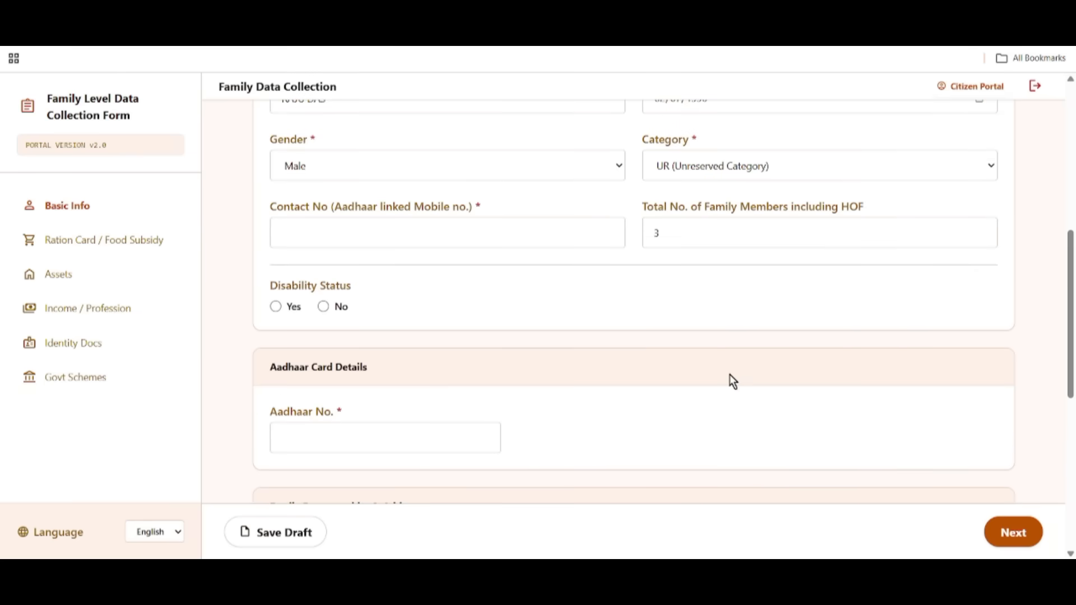
# Preview the disability certificate fields with Yes, then set Disability Status to No.
pyautogui.moveTo(271, 291); pyautogui.dragTo(357, 291)
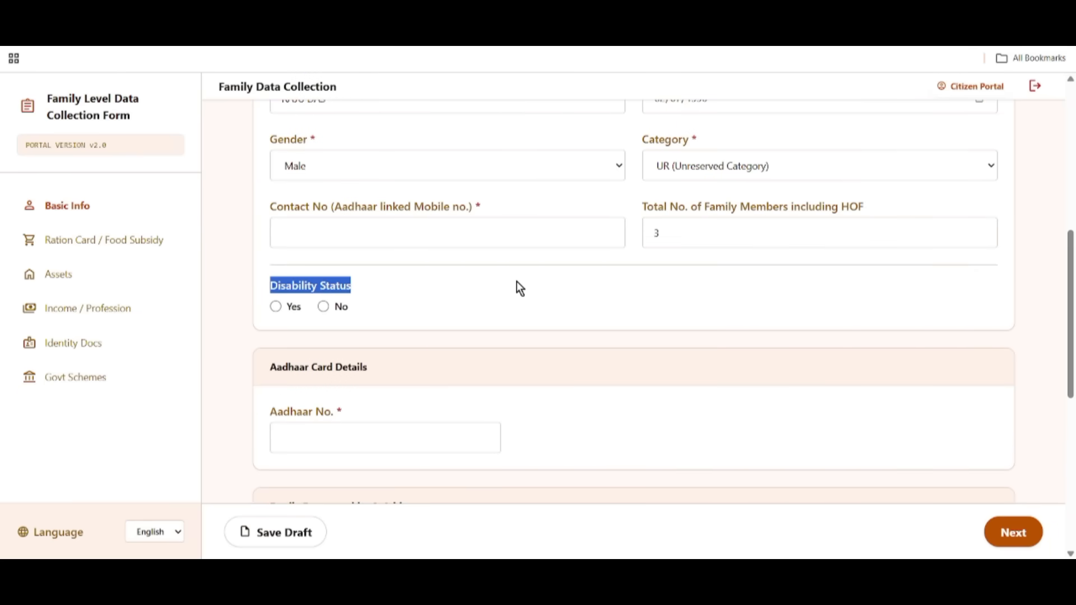
pyautogui.click(276, 307)
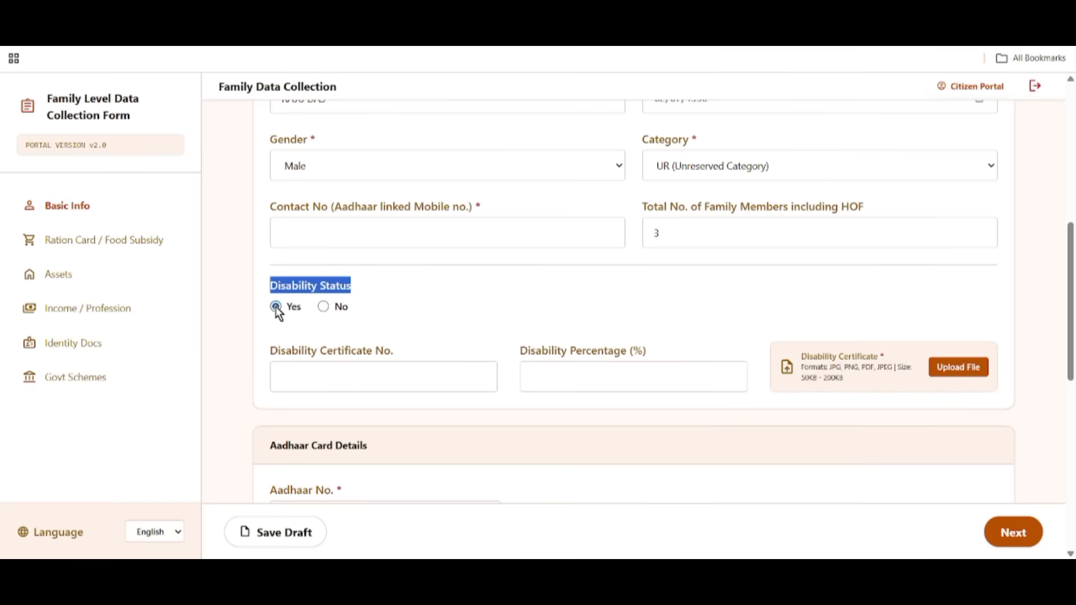
pyautogui.moveTo(267, 335); pyautogui.dragTo(417, 355)
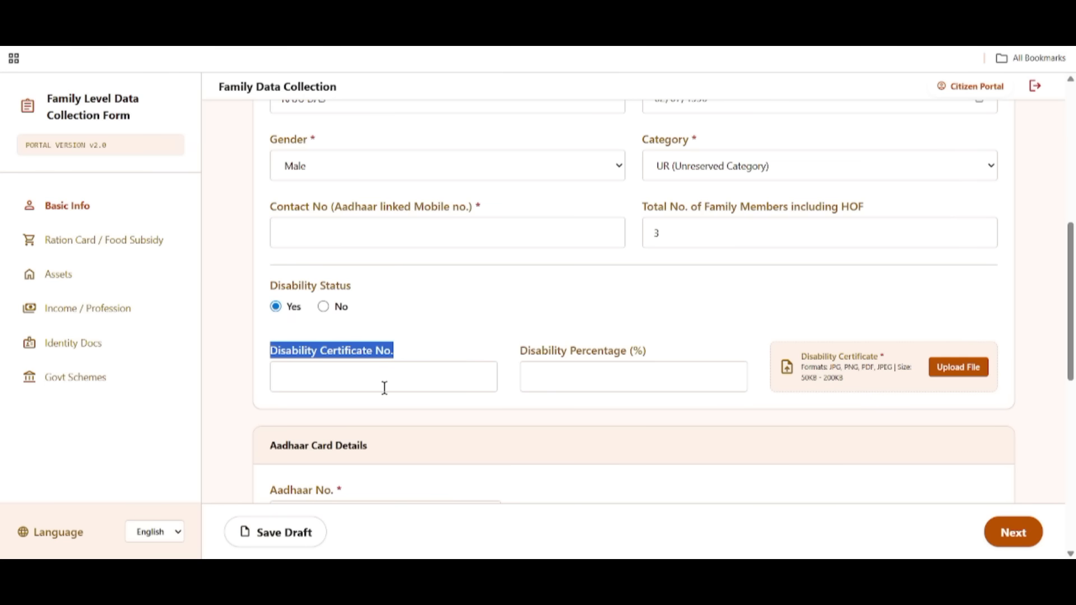
pyautogui.moveTo(529, 351); pyautogui.dragTo(662, 354)
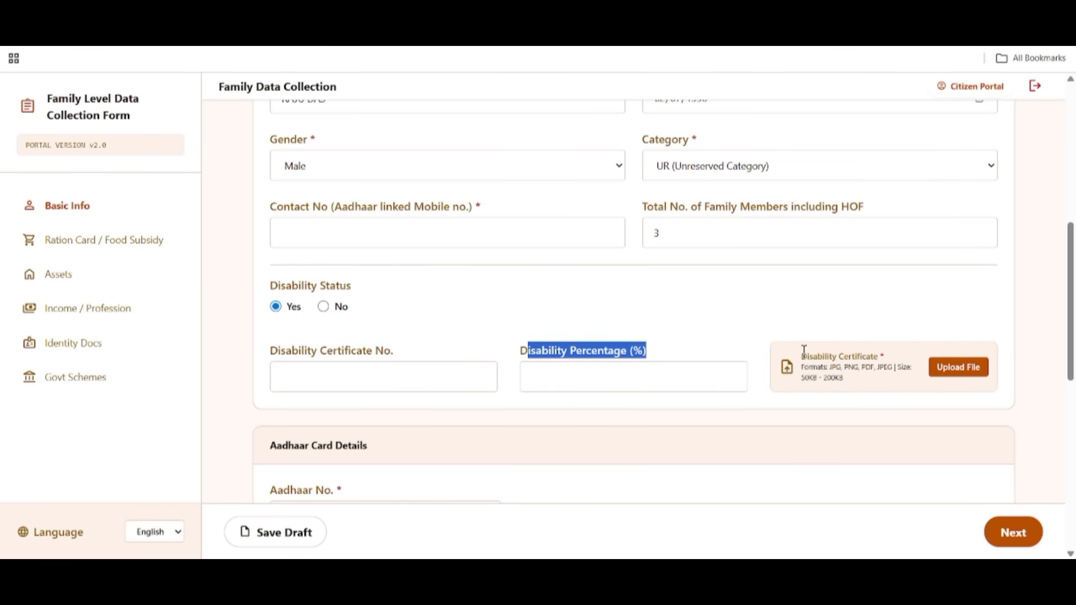
pyautogui.moveTo(802, 356); pyautogui.dragTo(956, 370)
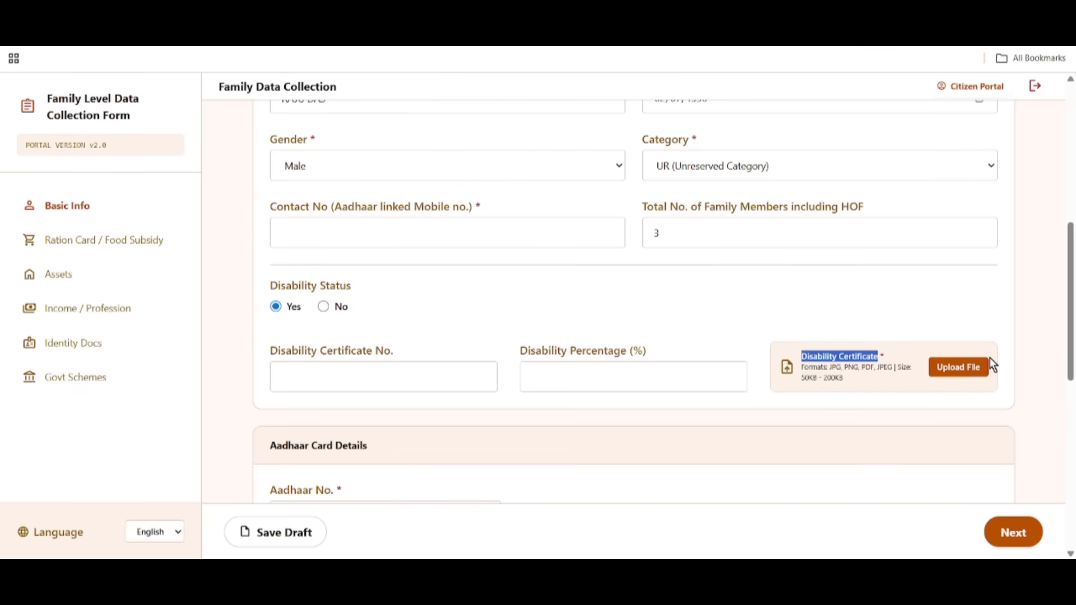
pyautogui.click(324, 307)
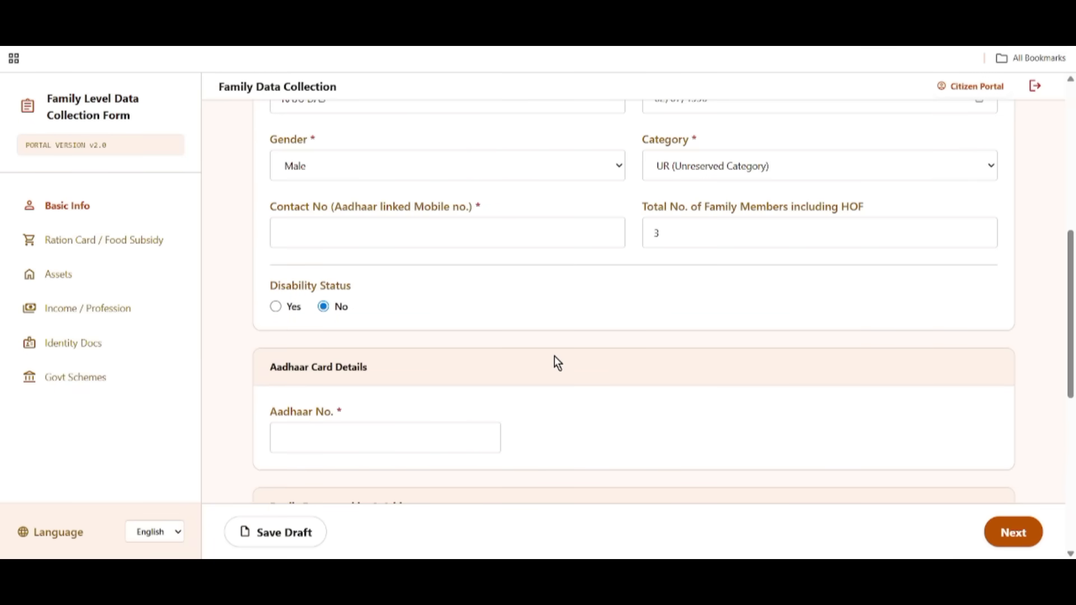
pyautogui.scroll(-3, 554, 359)
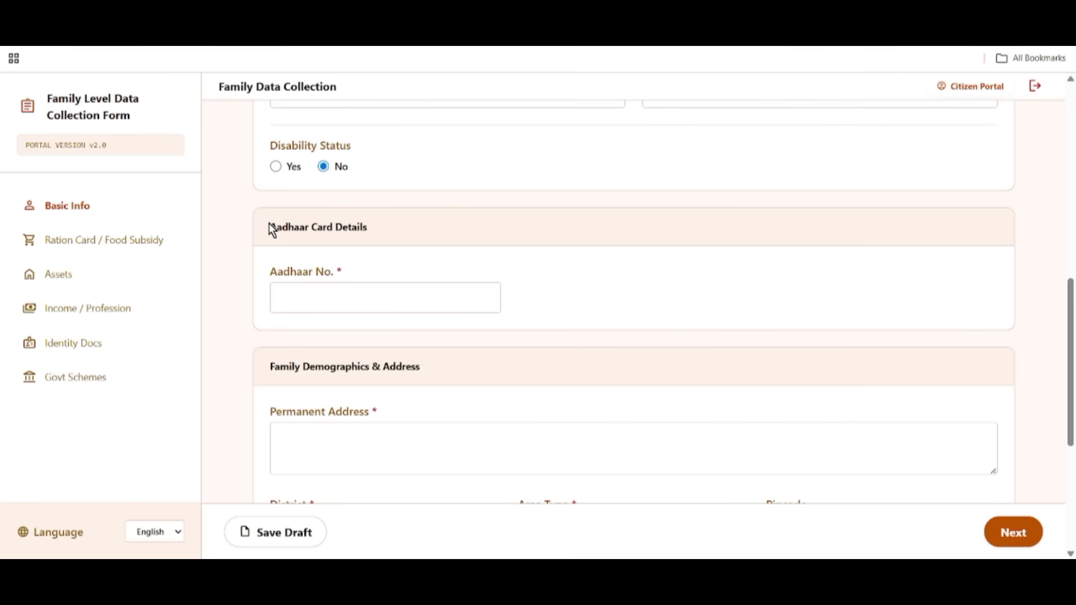
# Upload the Aadhaar Card Document file under Aadhaar Card Details.
pyautogui.moveTo(270, 226); pyautogui.dragTo(405, 235)
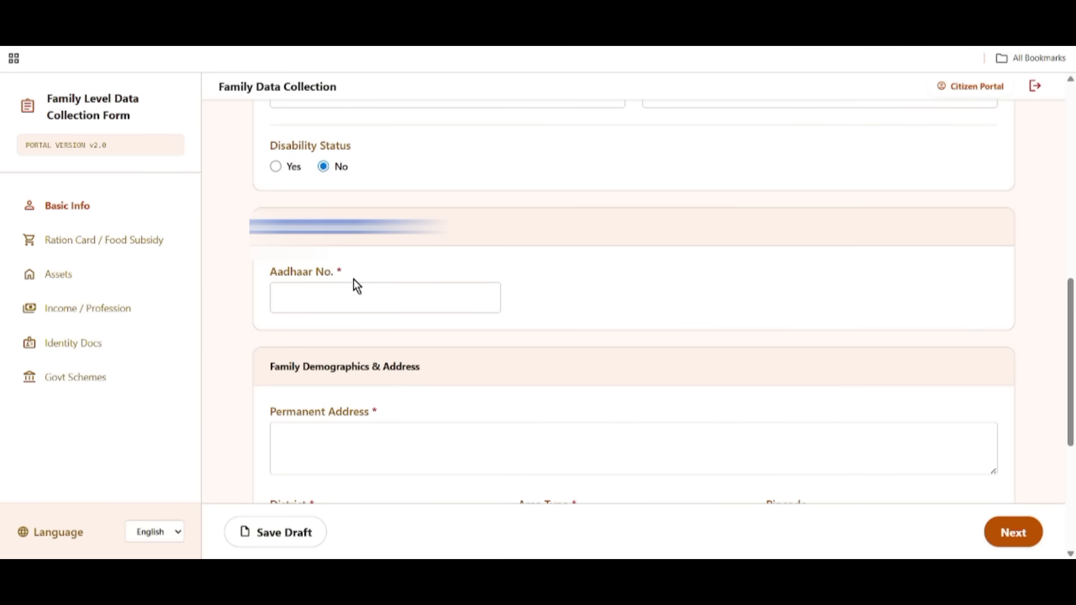
pyautogui.scroll(-2, 382, 274)
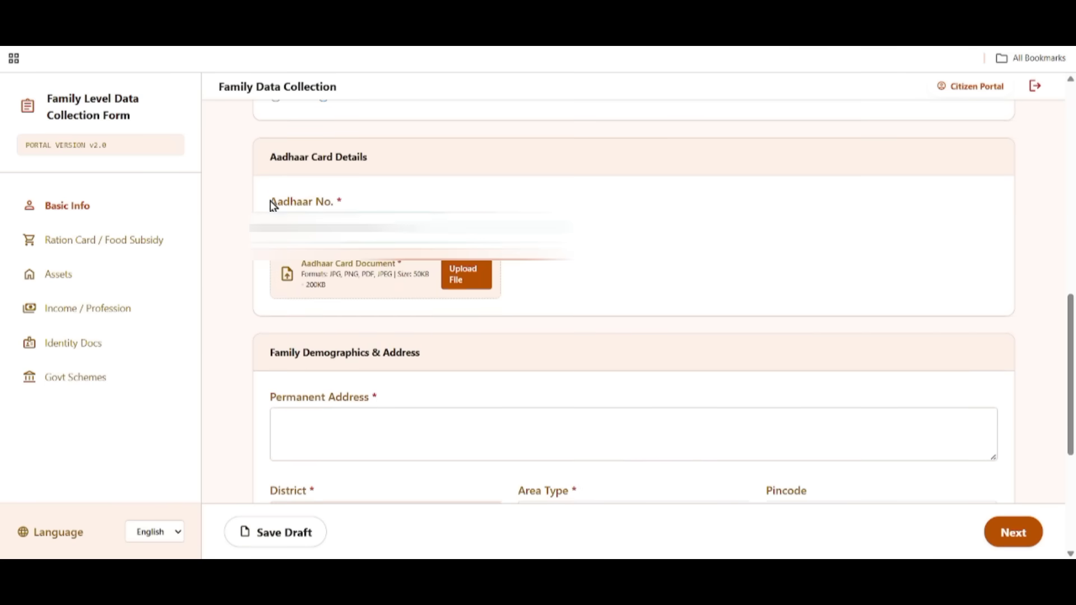
pyautogui.moveTo(271, 204); pyautogui.dragTo(364, 206)
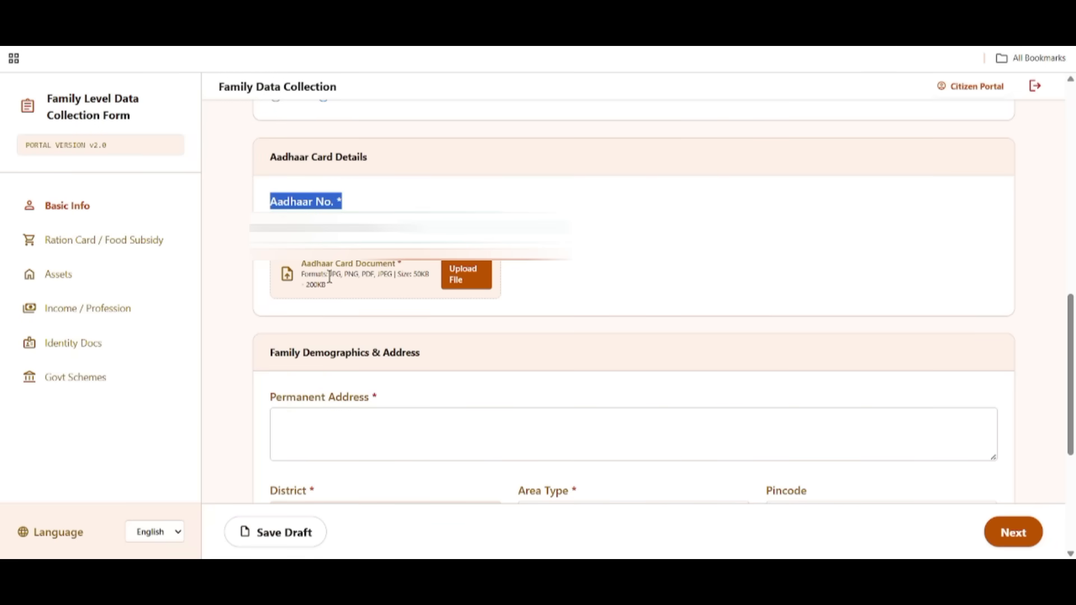
pyautogui.moveTo(301, 264); pyautogui.dragTo(403, 265)
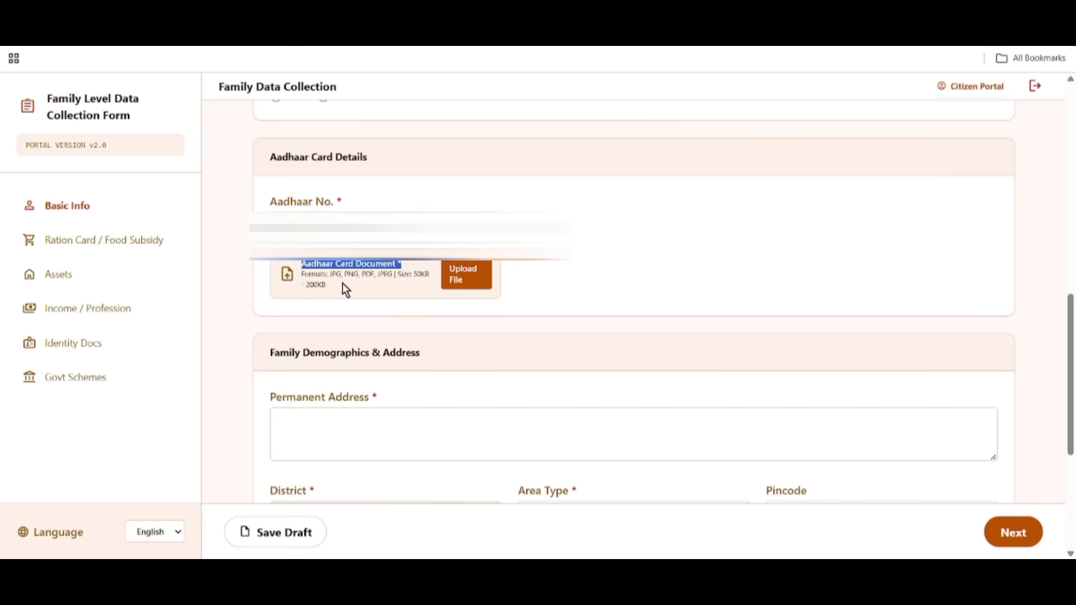
pyautogui.moveTo(327, 274); pyautogui.dragTo(437, 294)
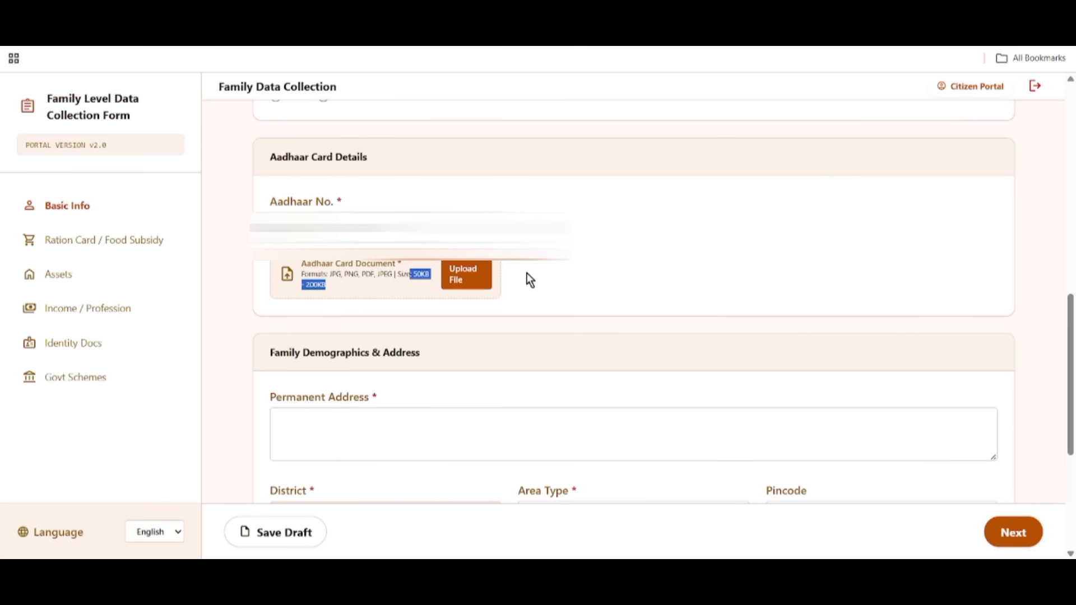
pyautogui.click(479, 286)
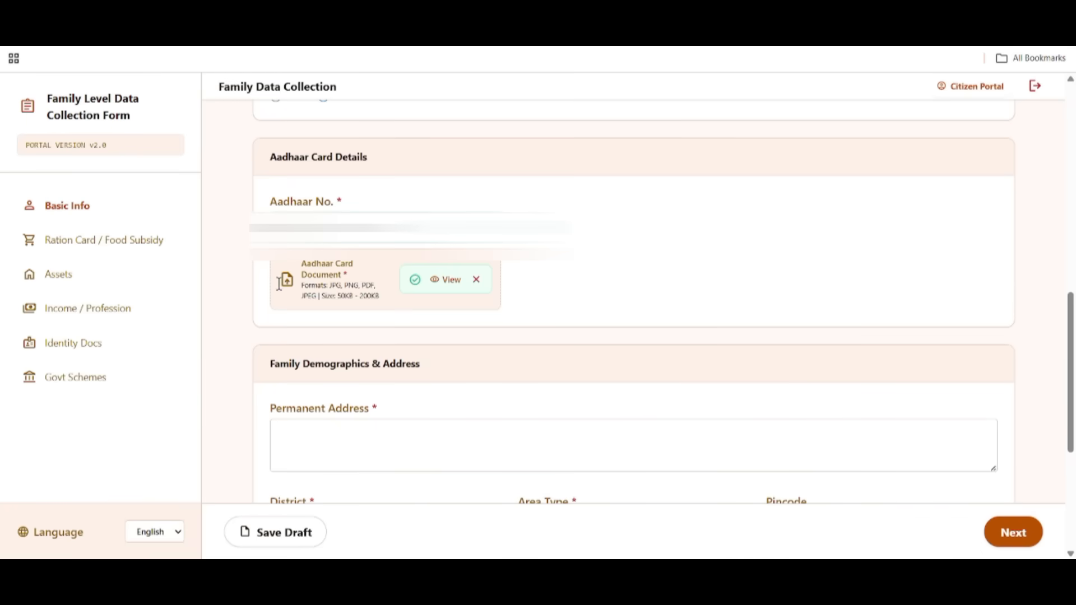
# Set Area Type to Rural, leaving the pincode unselected.
pyautogui.scroll(-3, 271, 223)
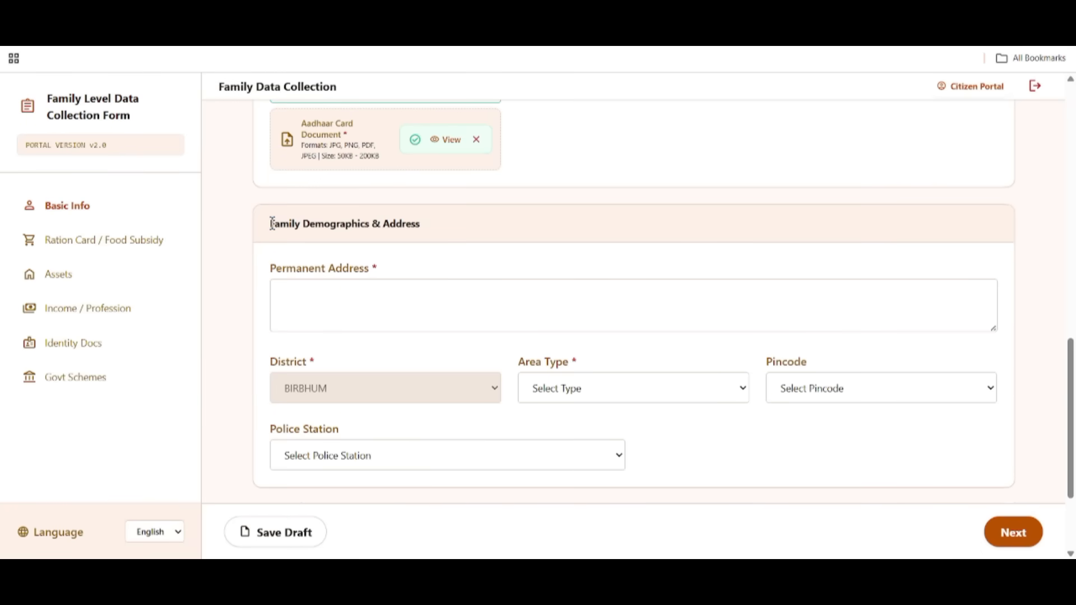
pyautogui.moveTo(272, 224); pyautogui.dragTo(432, 228)
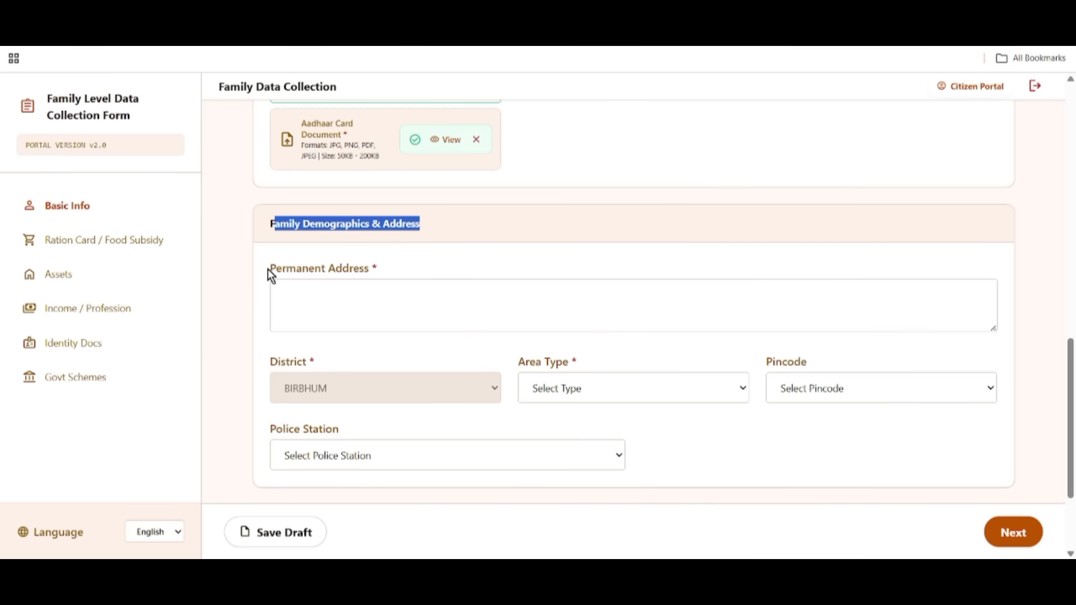
pyautogui.moveTo(267, 271); pyautogui.dragTo(384, 273)
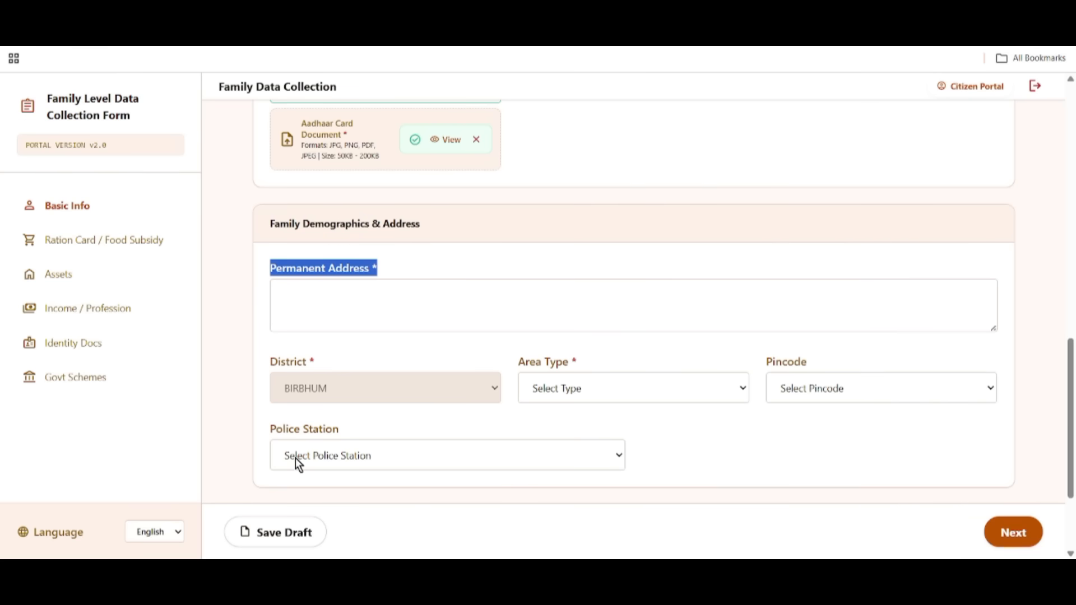
pyautogui.moveTo(268, 362); pyautogui.dragTo(599, 382)
pyautogui.click(600, 384)
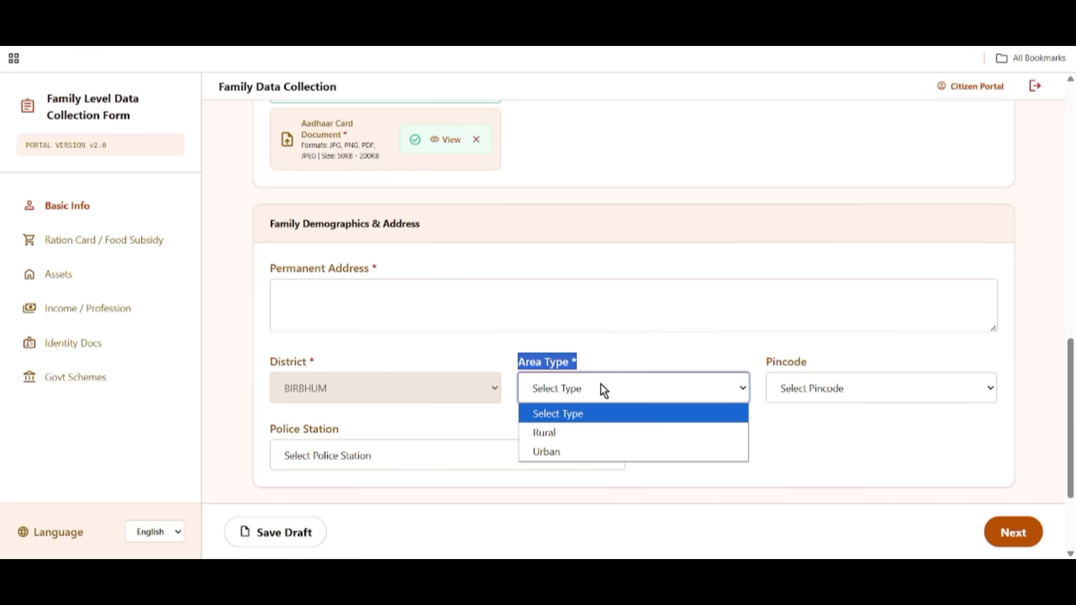
pyautogui.click(573, 432)
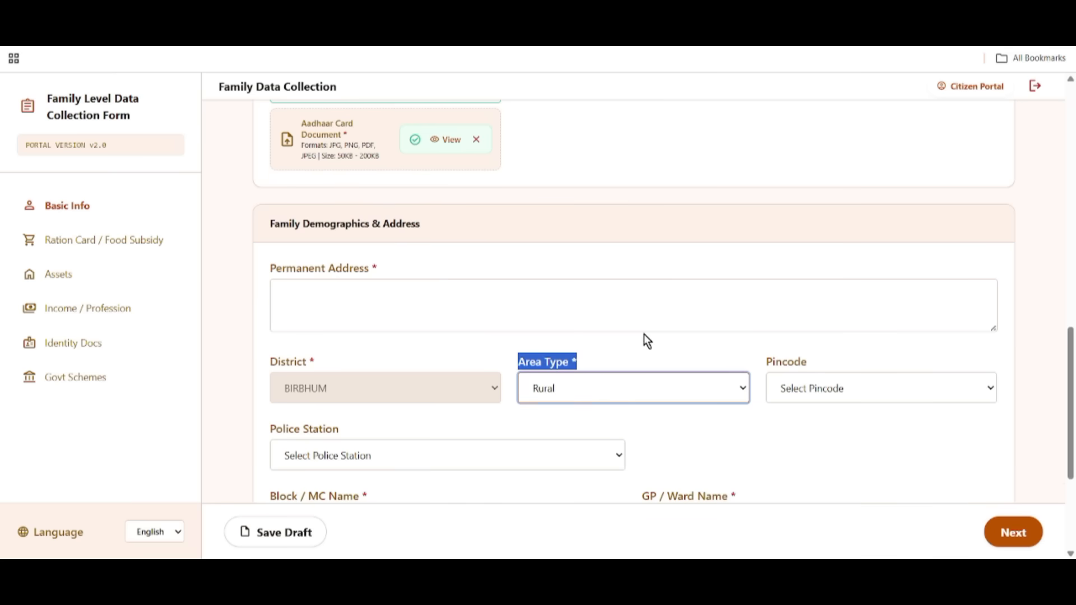
pyautogui.click(842, 398)
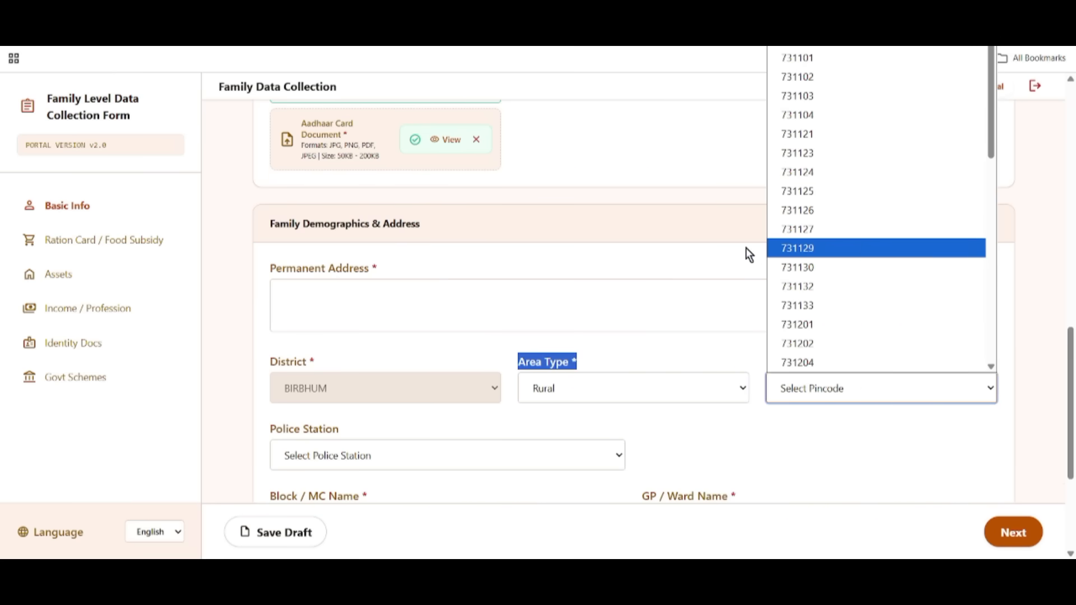
pyautogui.click(765, 248)
# Choose Illambazar PS as the police station.
pyautogui.scroll(-1, 646, 450)
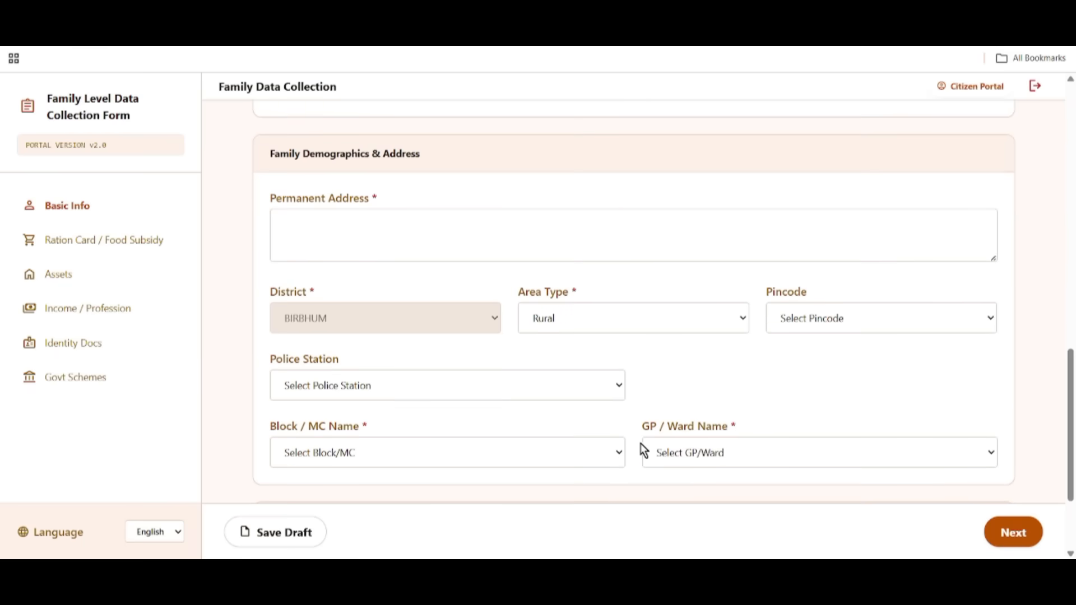
pyautogui.moveTo(270, 365); pyautogui.dragTo(361, 361)
pyautogui.click(381, 387)
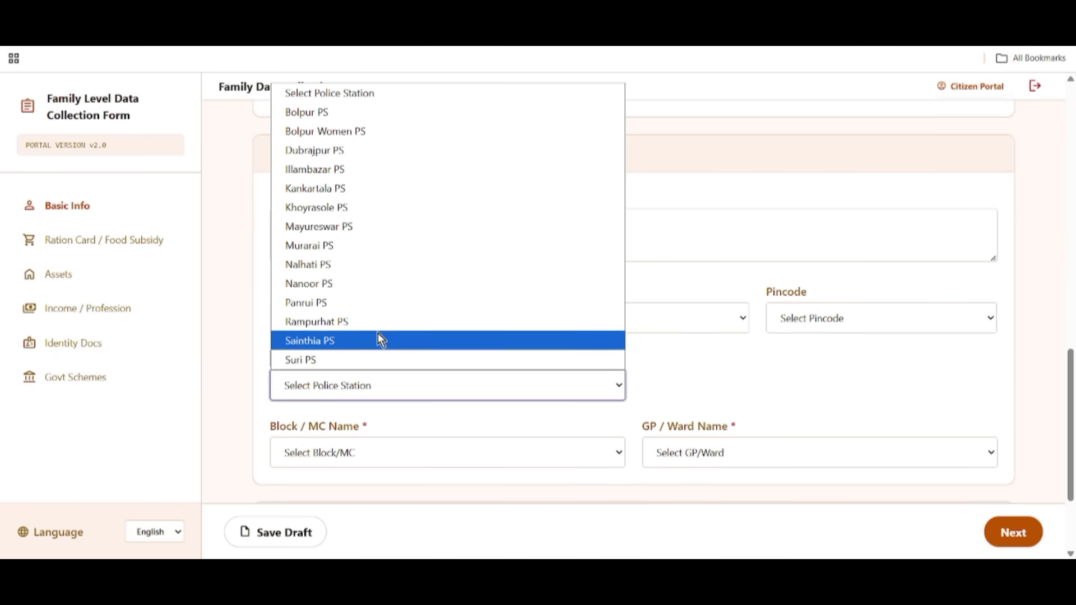
pyautogui.click(344, 173)
pyautogui.scroll(-2, 737, 387)
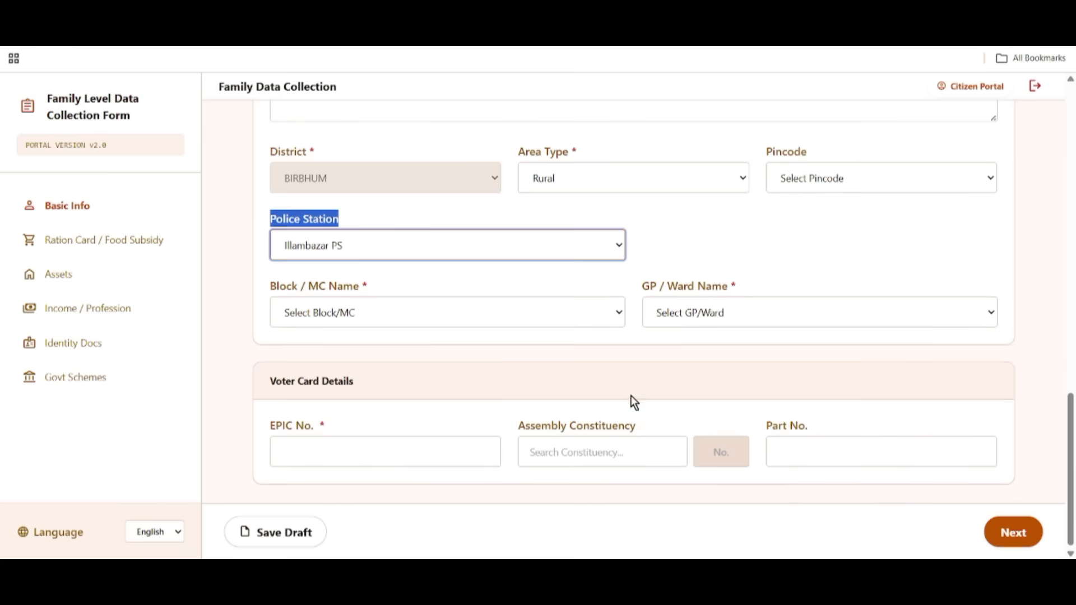
# Set Block / MC Name to MAYURESWAR-II and GP / Ward Name to KALESWAR.
pyautogui.moveTo(278, 286); pyautogui.dragTo(407, 309)
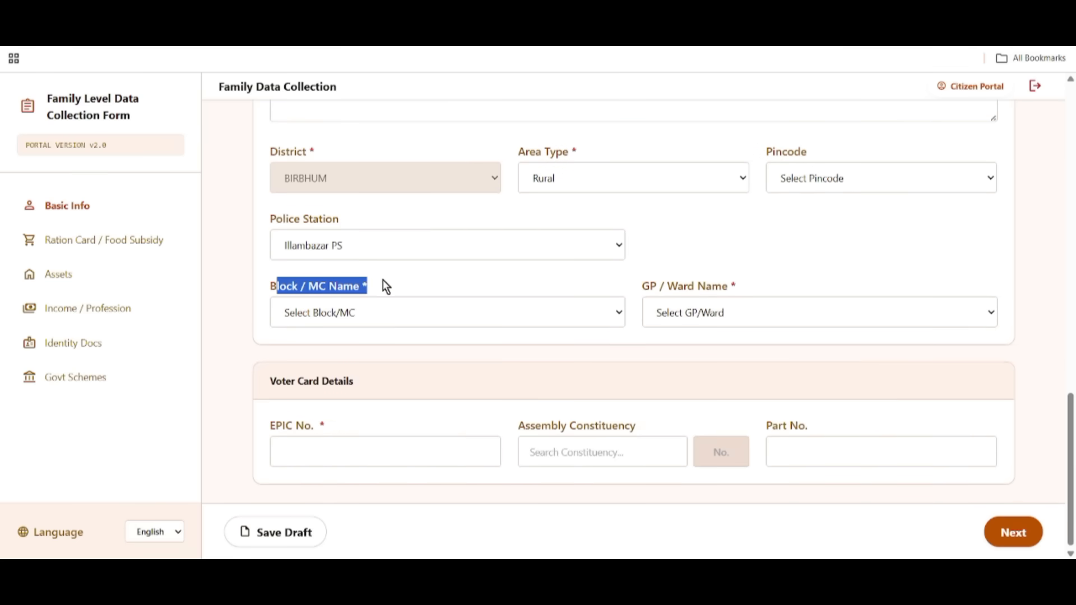
pyautogui.click(348, 313)
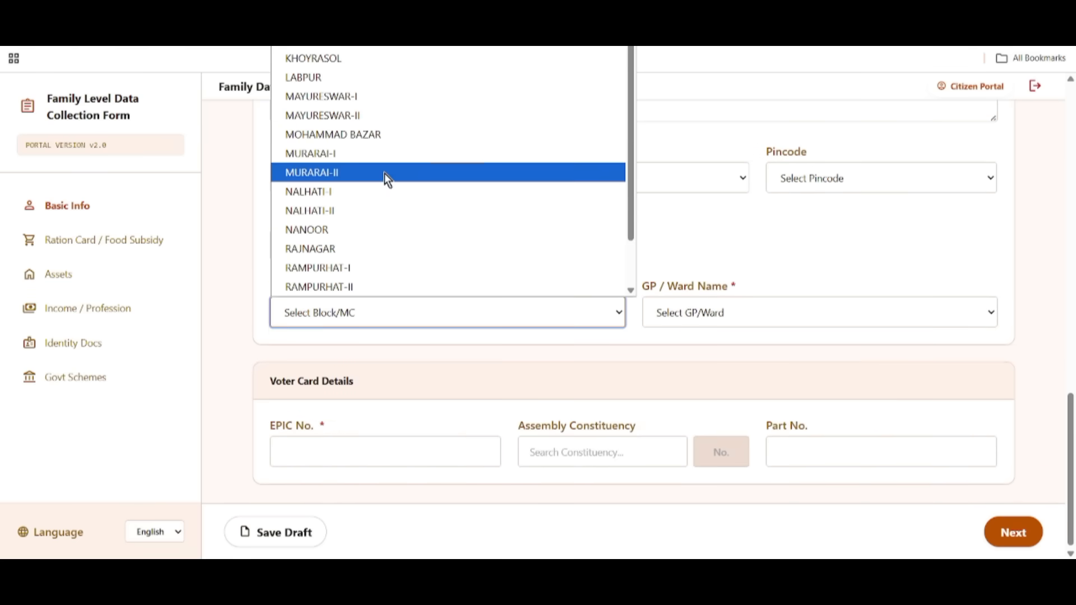
pyautogui.click(362, 113)
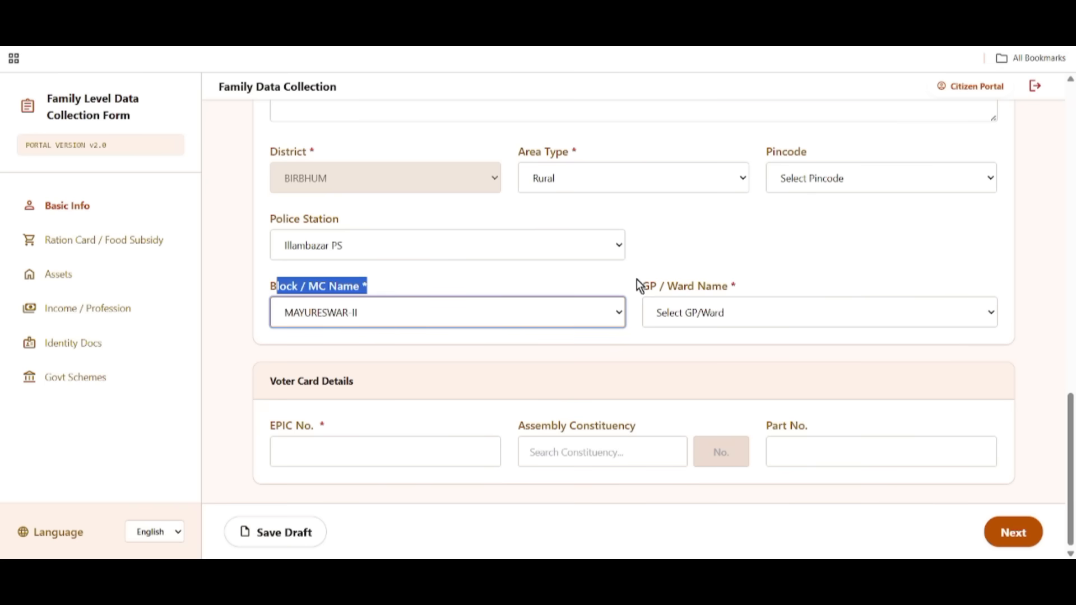
pyautogui.moveTo(637, 280); pyautogui.dragTo(742, 287)
pyautogui.click(724, 310)
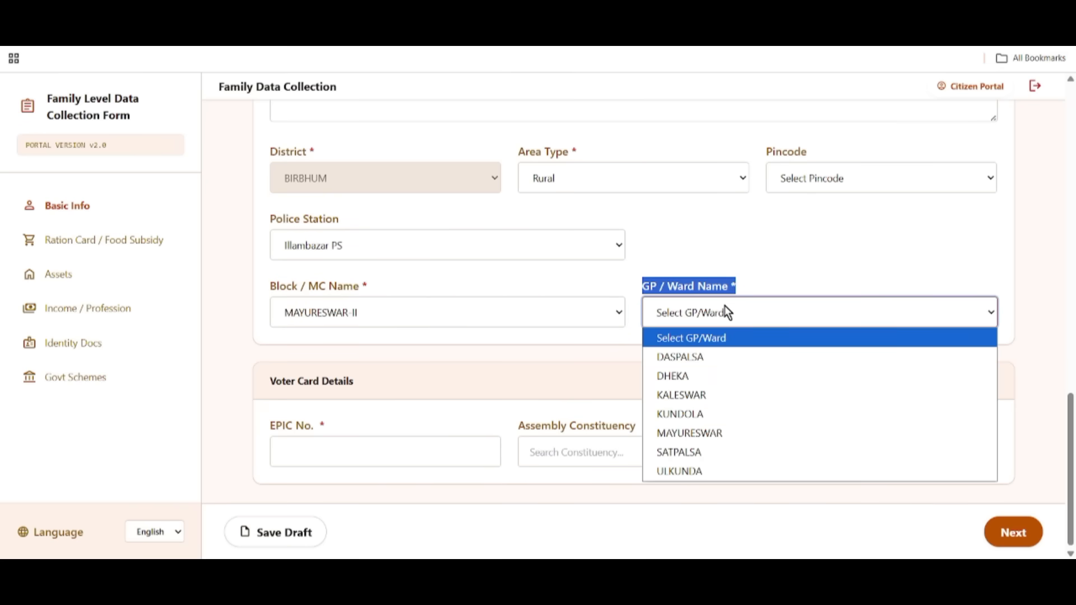
pyautogui.click(708, 396)
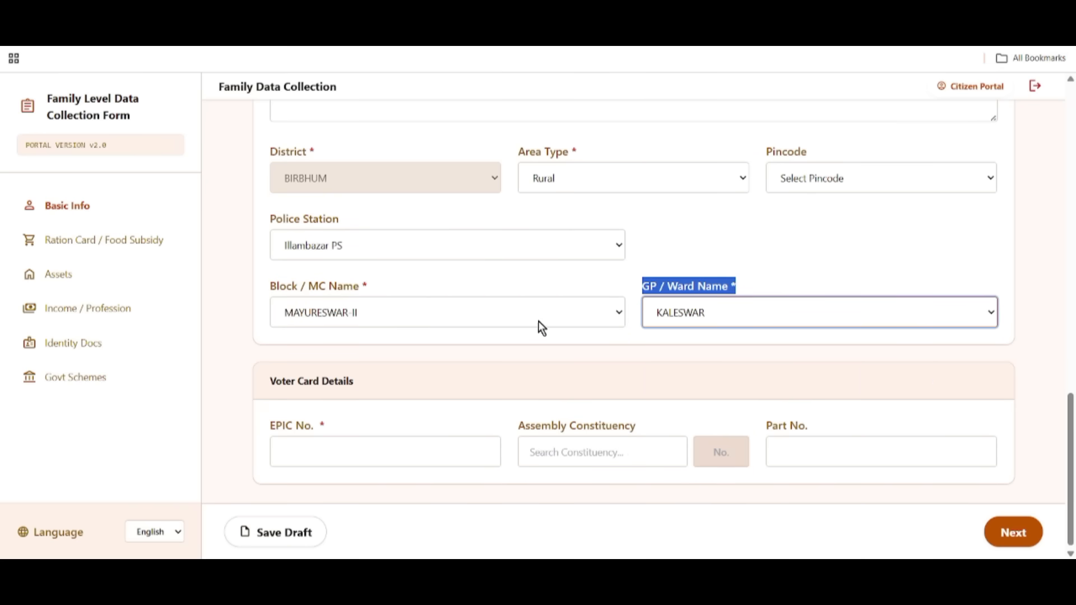
pyautogui.scroll(1, 546, 324)
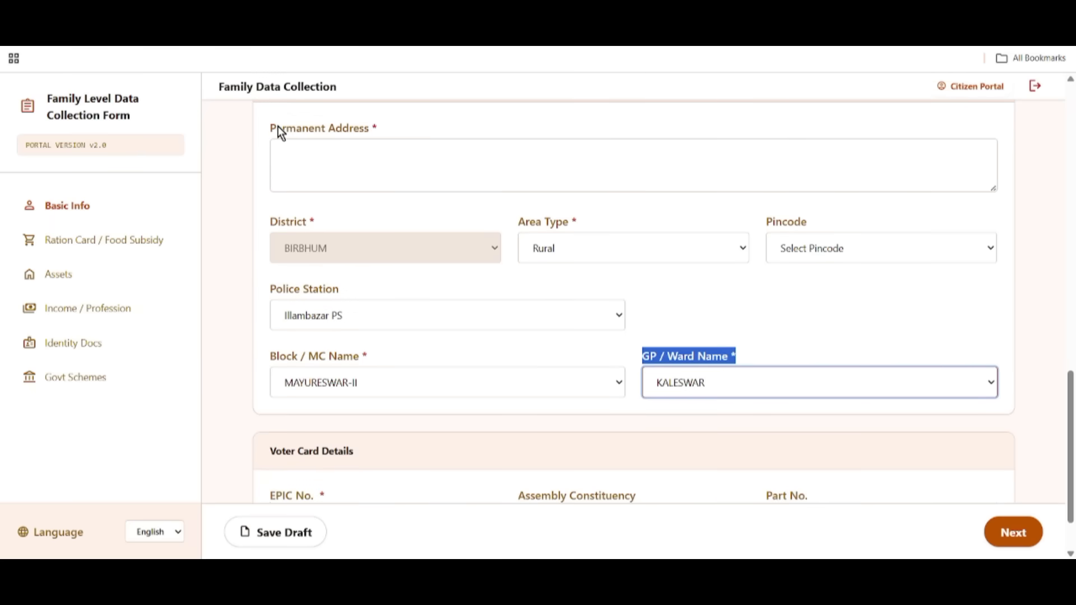
pyautogui.moveTo(270, 124); pyautogui.dragTo(415, 143)
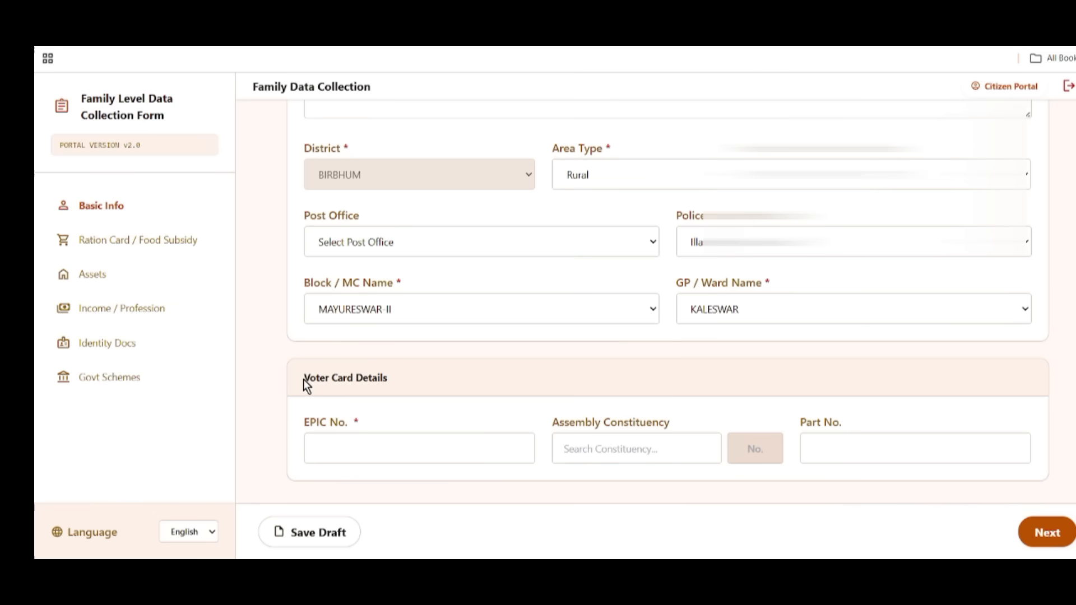
# Review the EPIC No., Assembly Constituency and Part No. fields, then save a draft.
pyautogui.moveTo(303, 377); pyautogui.dragTo(387, 379)
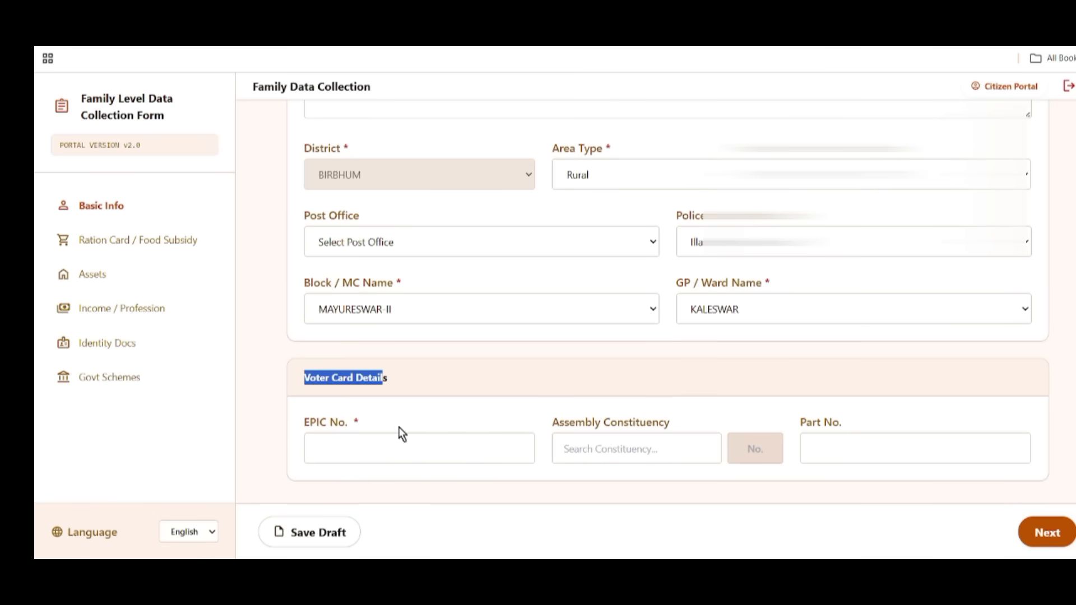
pyautogui.moveTo(301, 423); pyautogui.dragTo(359, 424)
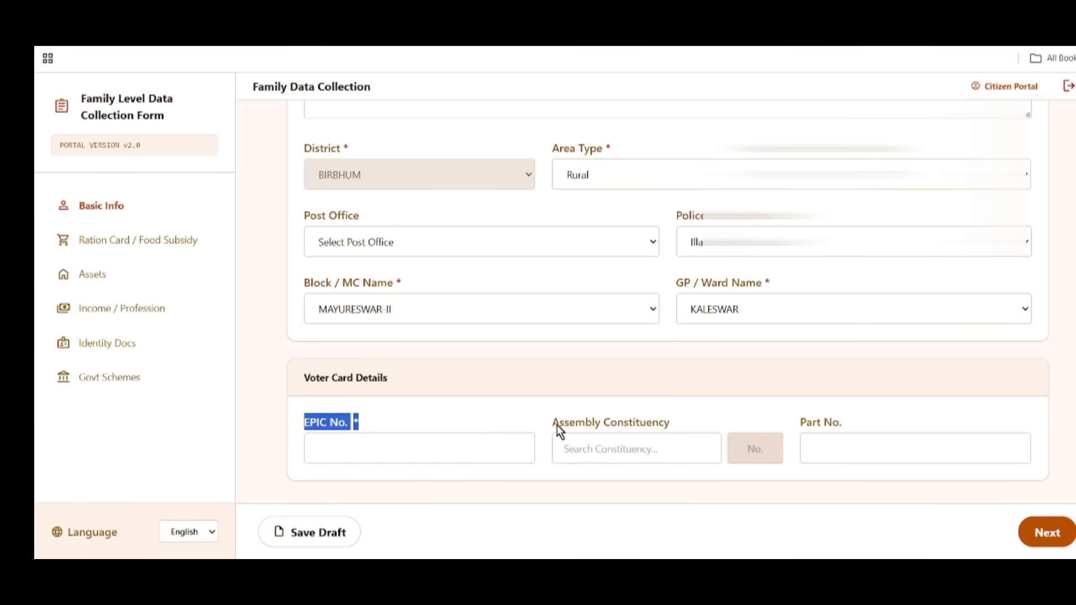
pyautogui.moveTo(547, 422); pyautogui.dragTo(668, 430)
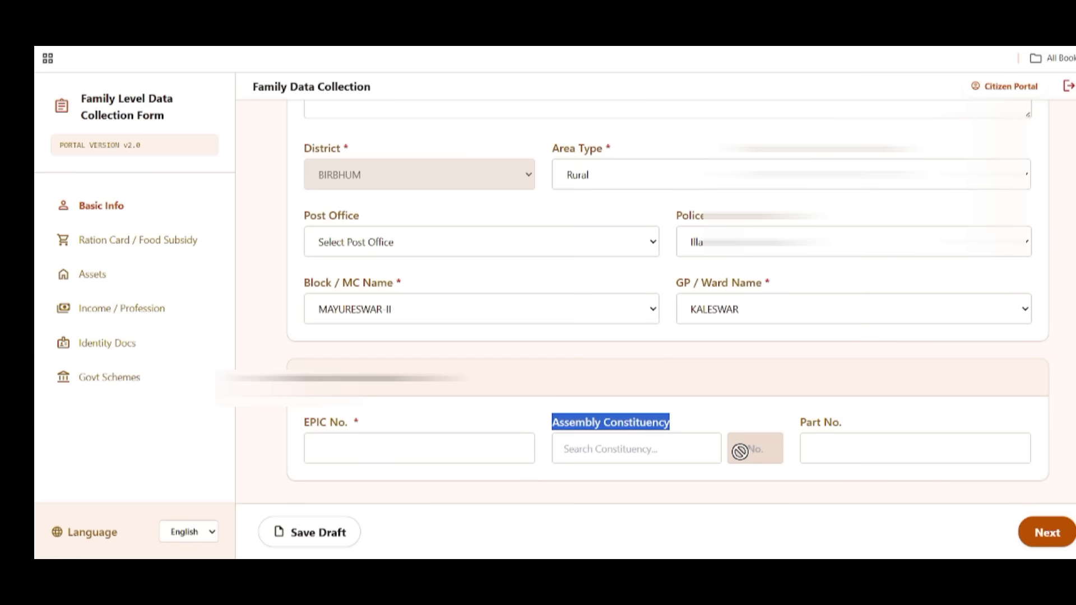
pyautogui.moveTo(800, 423); pyautogui.dragTo(850, 435)
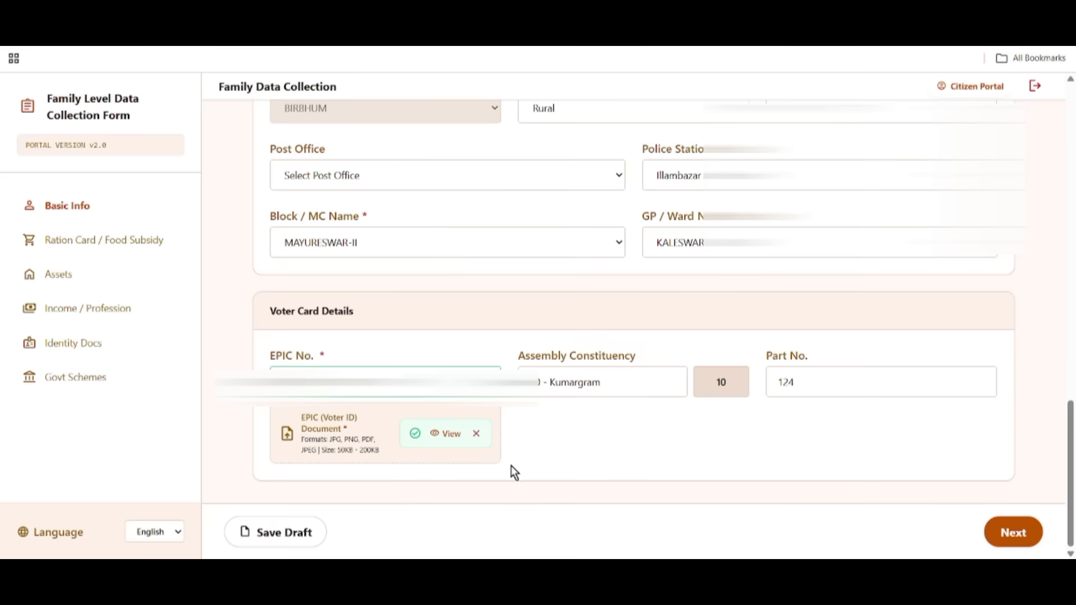
pyautogui.click(283, 535)
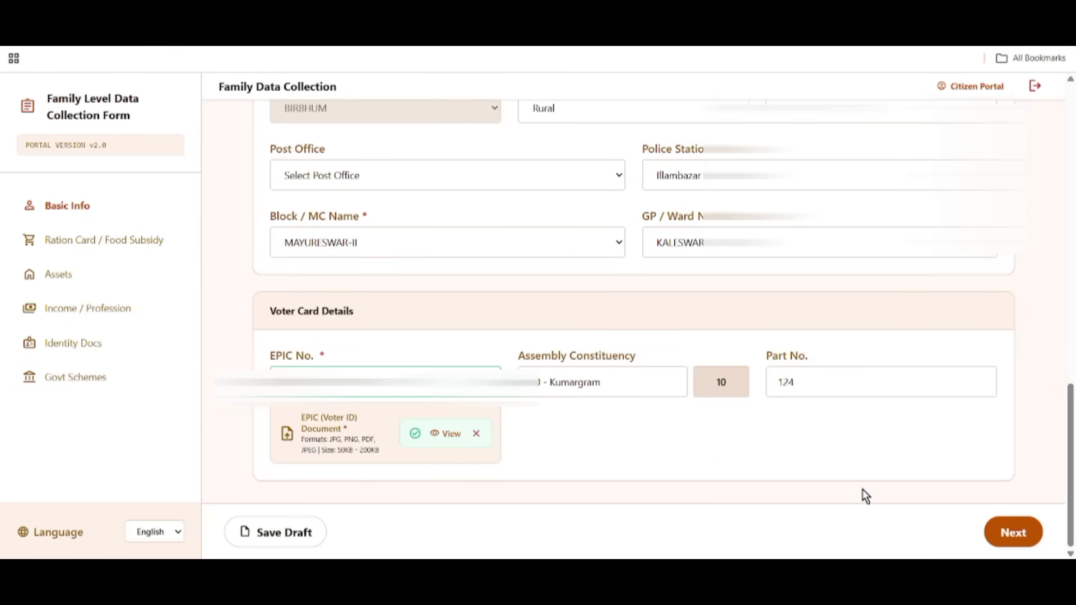
# On the Ration Card / Food Subsidy step, answer Yes to having a digital ration card.
pyautogui.click(1016, 537)
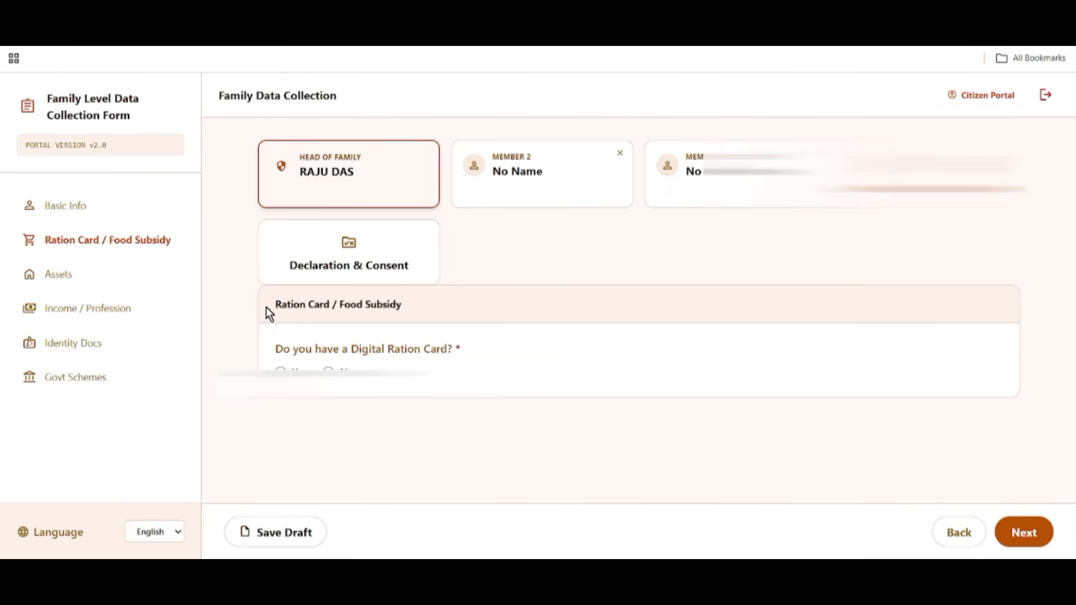
pyautogui.moveTo(267, 307); pyautogui.dragTo(416, 312)
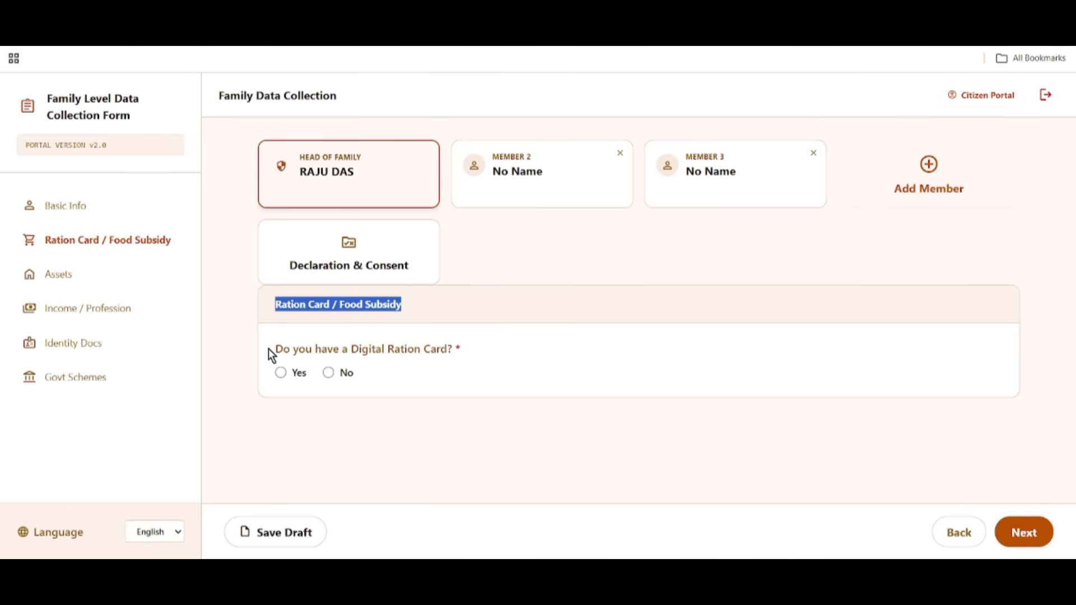
pyautogui.moveTo(272, 351); pyautogui.dragTo(457, 350)
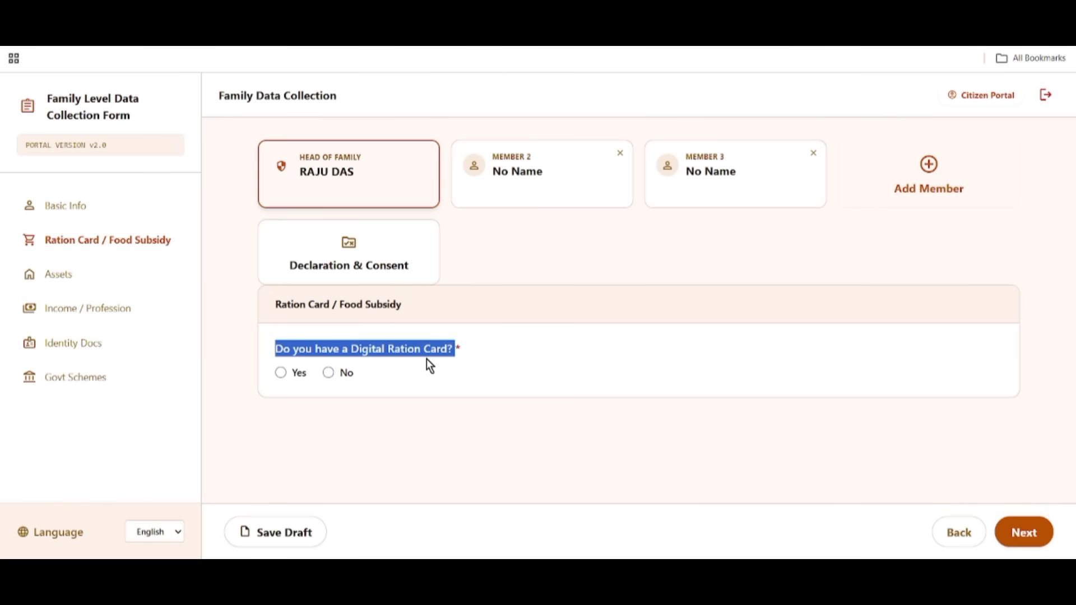
pyautogui.click(281, 374)
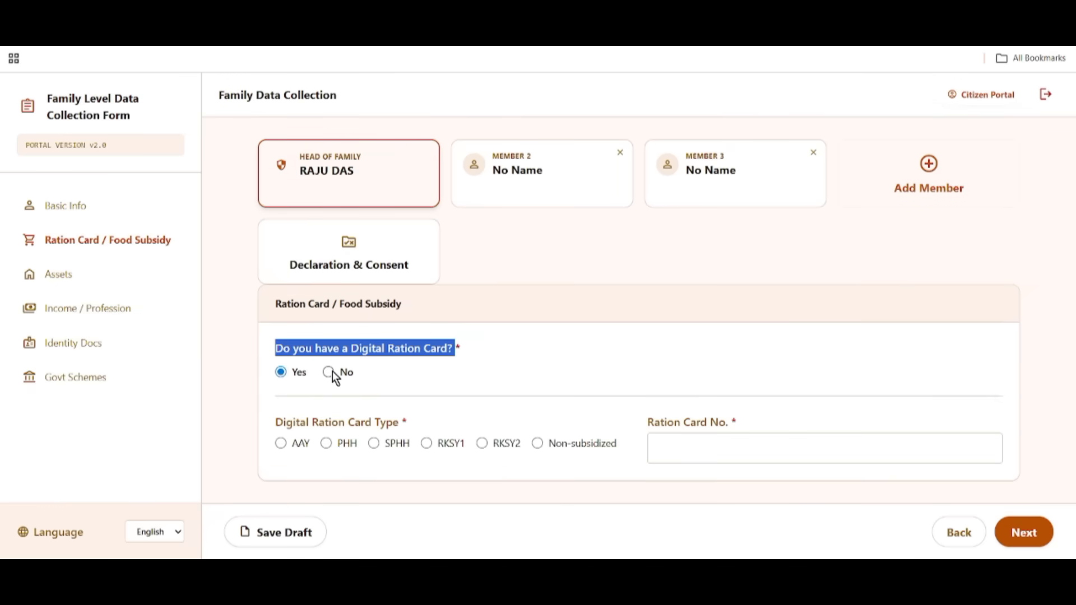
pyautogui.click(329, 372)
pyautogui.click(282, 373)
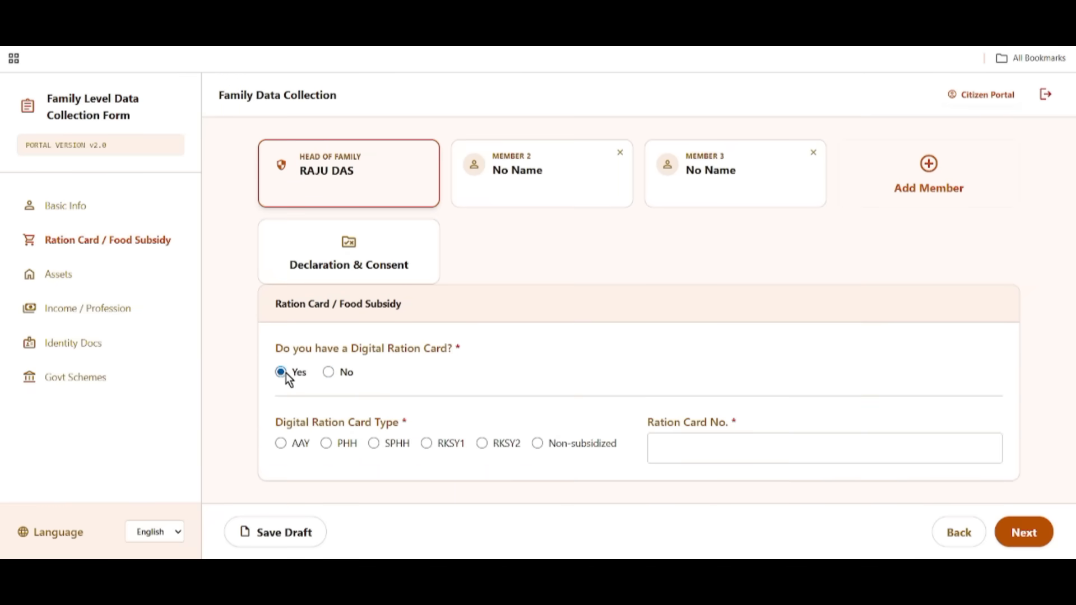
pyautogui.moveTo(276, 423); pyautogui.dragTo(380, 429)
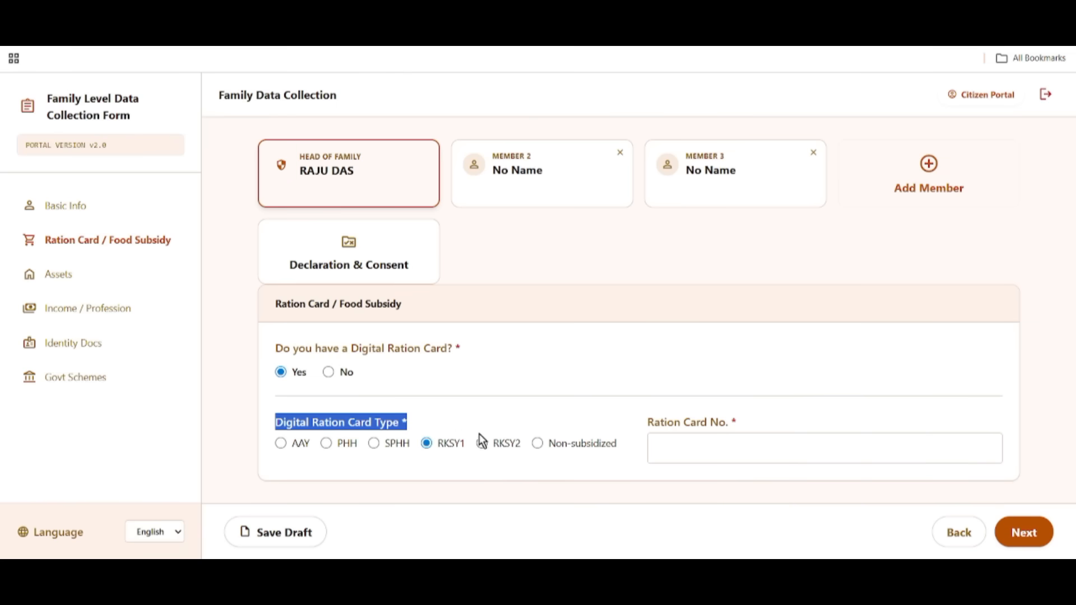
pyautogui.moveTo(648, 420); pyautogui.dragTo(654, 417)
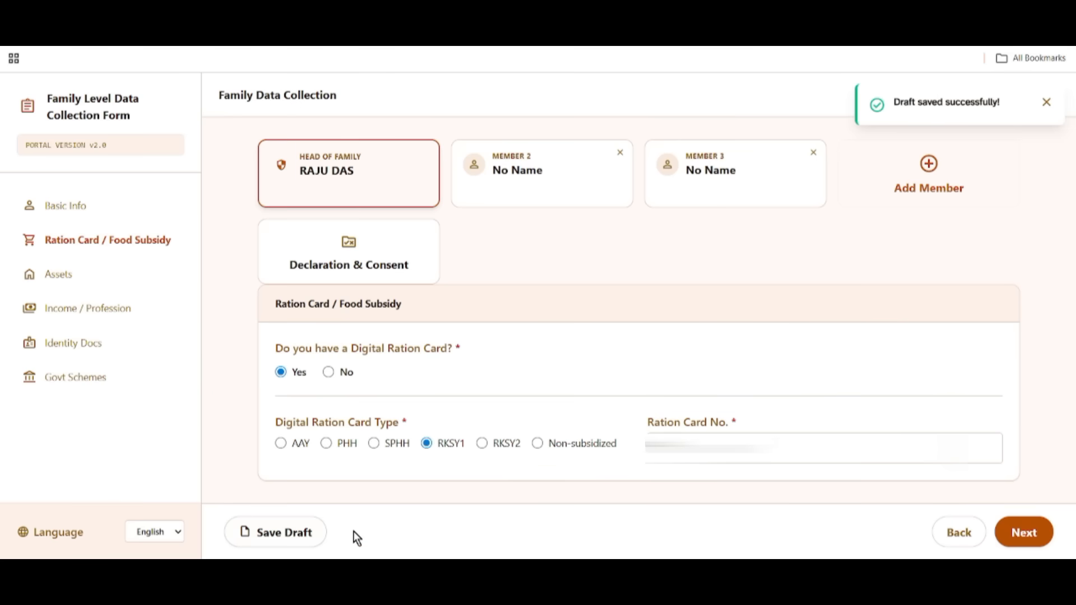
# On the Assets step, answer No to three pucca rooms and Yes to owning land.
pyautogui.click(1031, 533)
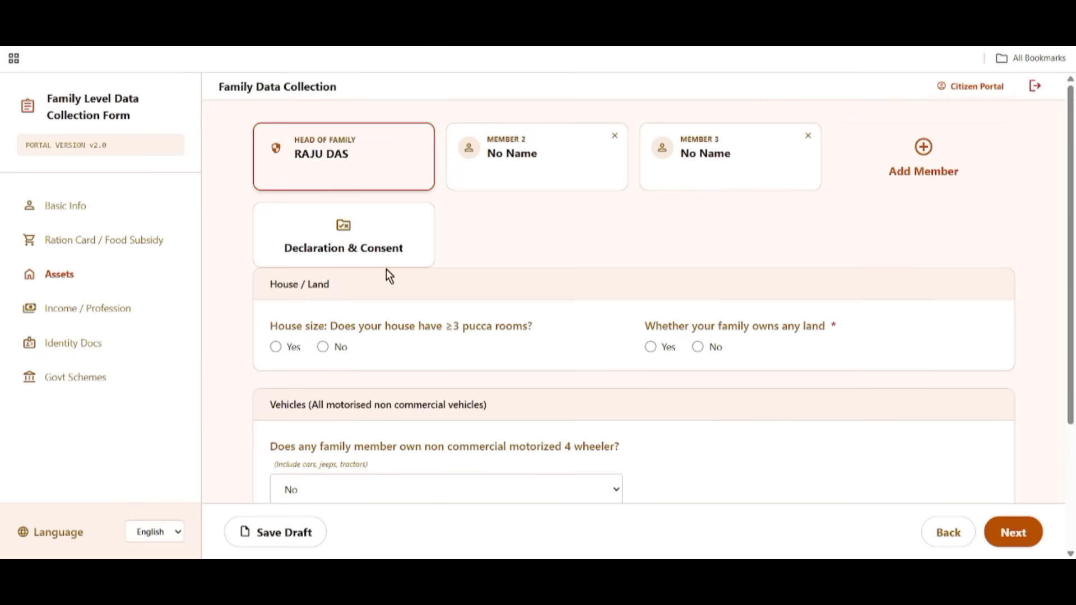
pyautogui.moveTo(271, 284); pyautogui.dragTo(344, 293)
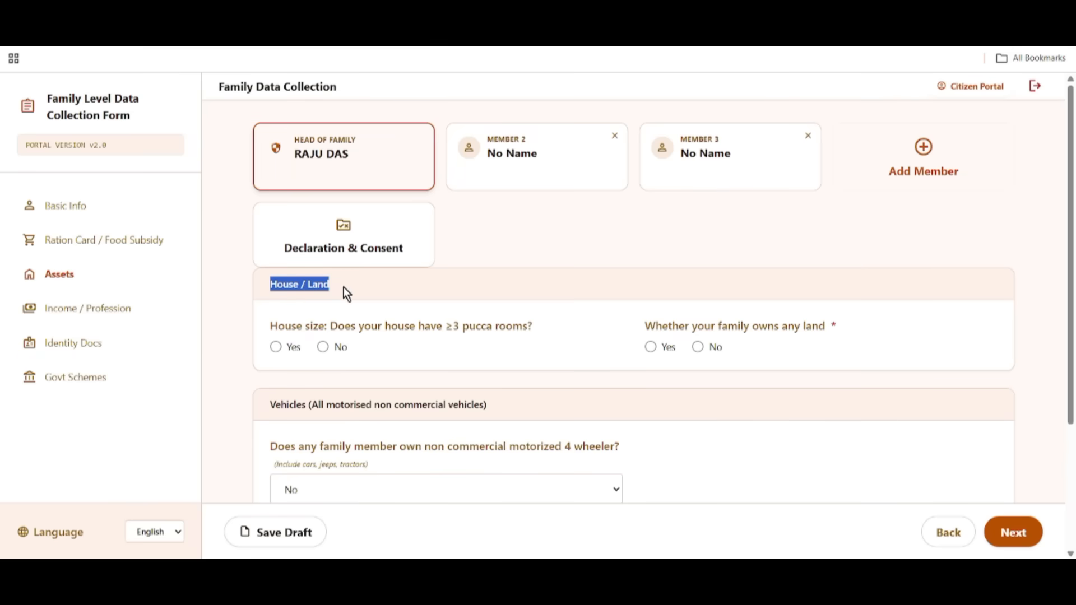
pyautogui.moveTo(271, 327); pyautogui.dragTo(411, 331)
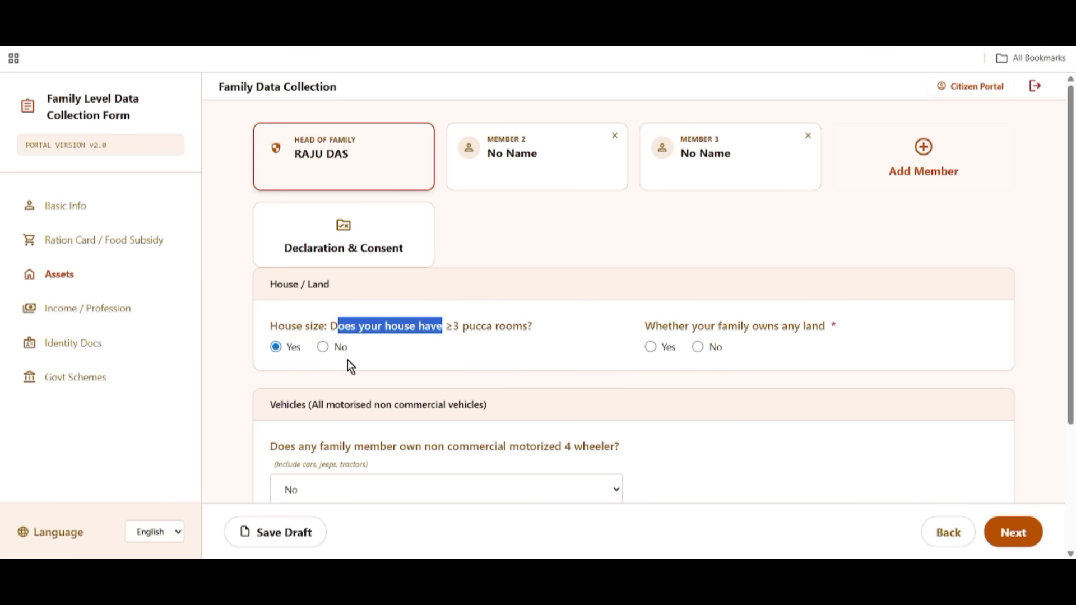
pyautogui.click(323, 348)
pyautogui.moveTo(648, 328); pyautogui.dragTo(704, 331)
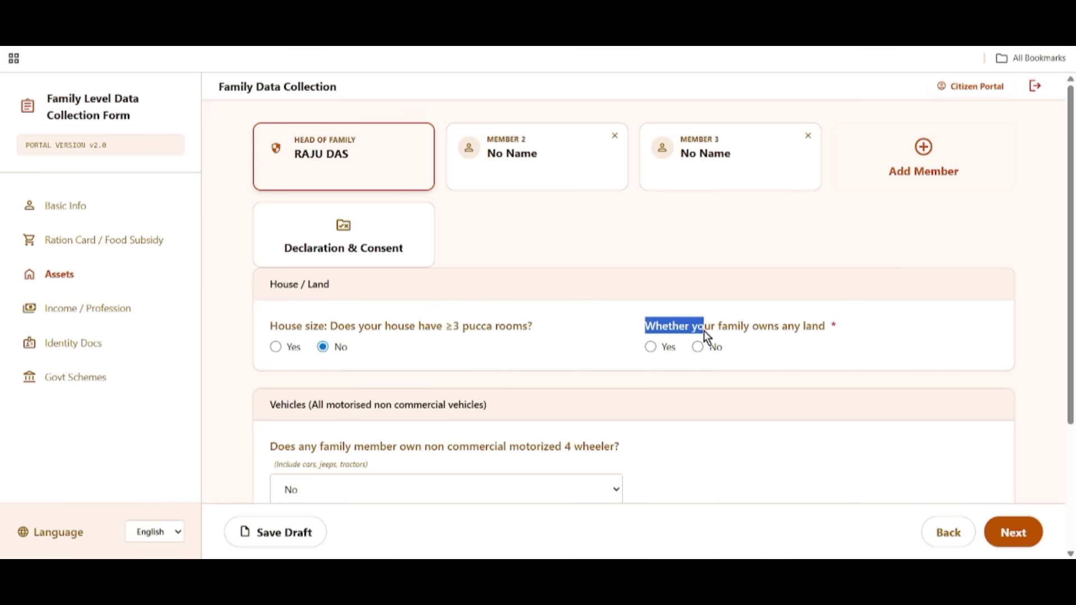
pyautogui.moveTo(806, 334); pyautogui.dragTo(829, 341)
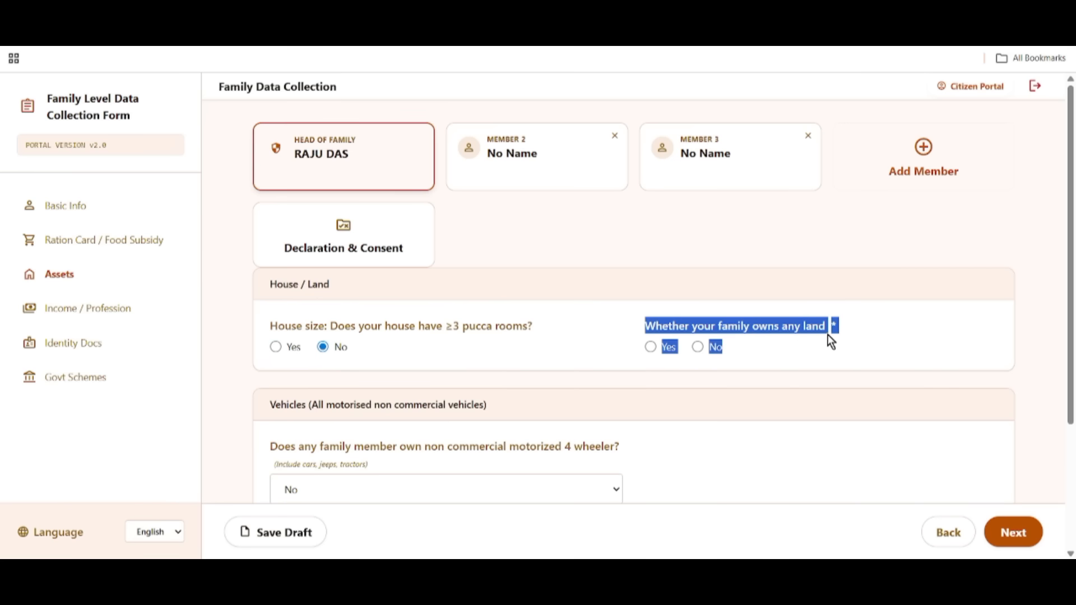
pyautogui.click(851, 355)
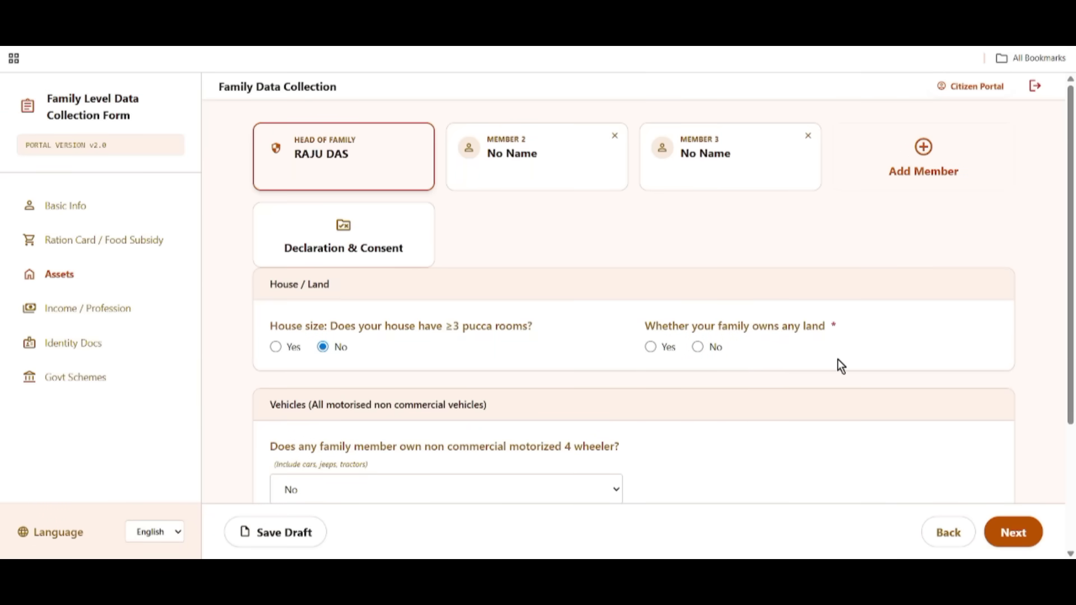
pyautogui.click(650, 347)
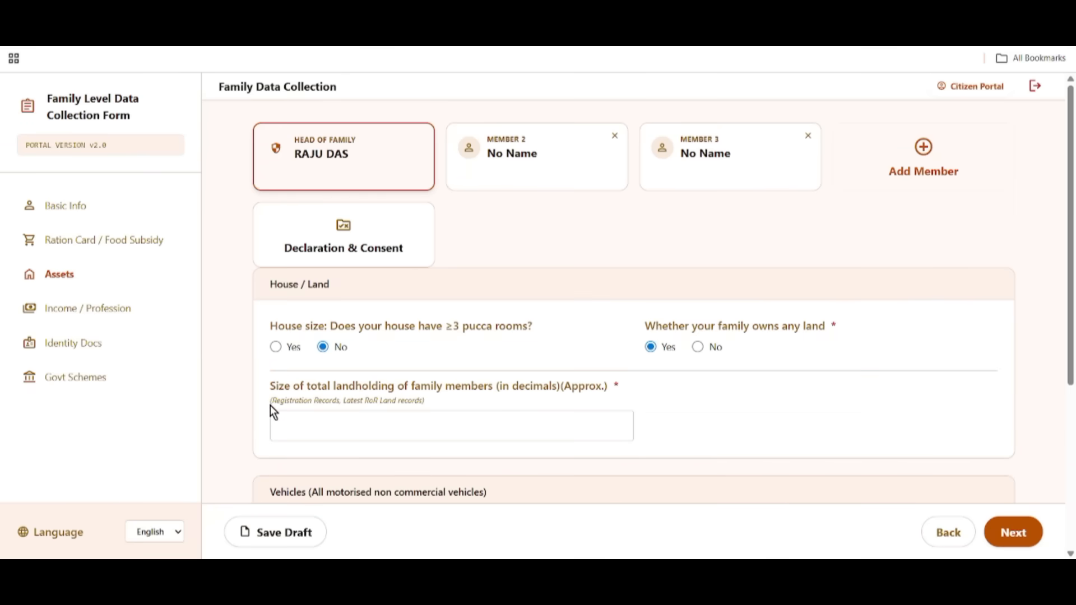
# Enter 20 decimals as the total landholding size.
pyautogui.moveTo(266, 387); pyautogui.dragTo(459, 385)
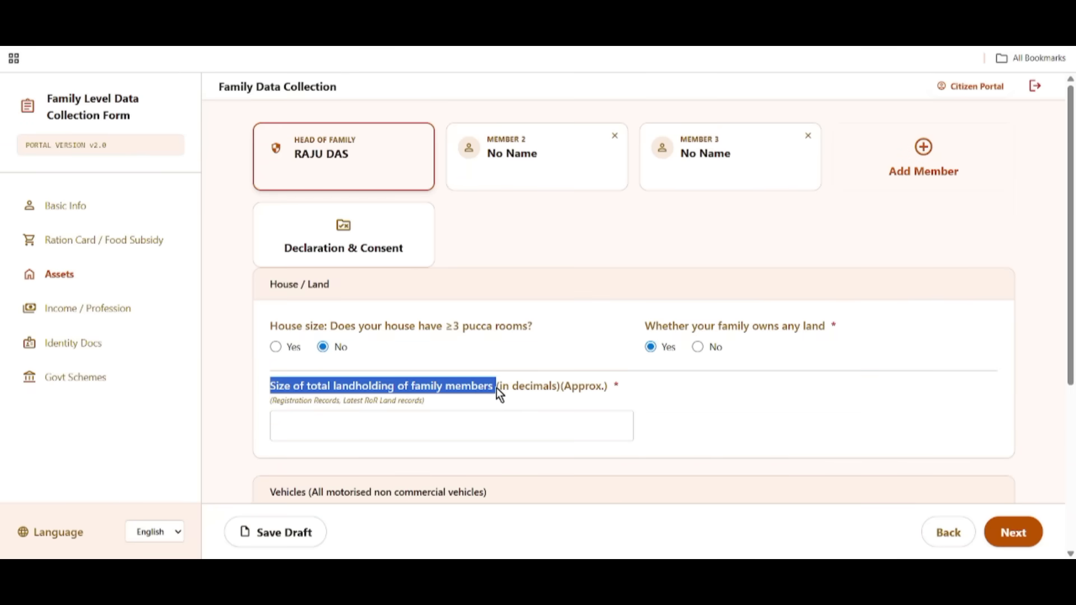
pyautogui.moveTo(402, 377); pyautogui.dragTo(485, 393)
pyautogui.click(302, 424)
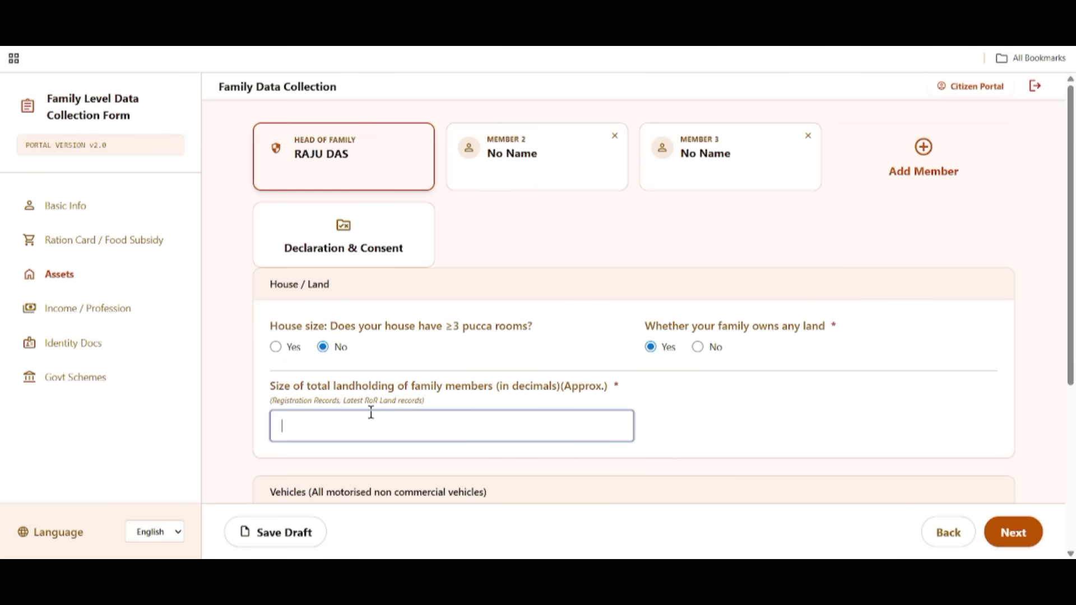
pyautogui.write('20')
pyautogui.scroll(-5, 647, 427)
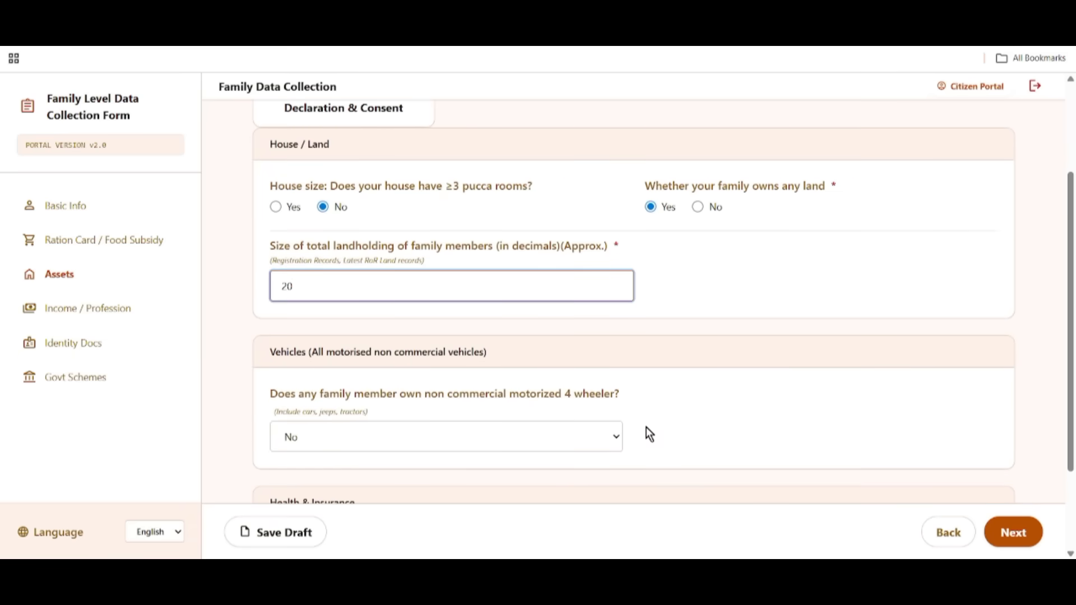
# Leave four-wheeler ownership set to No after briefly trying Yes.
pyautogui.moveTo(259, 230); pyautogui.dragTo(380, 229)
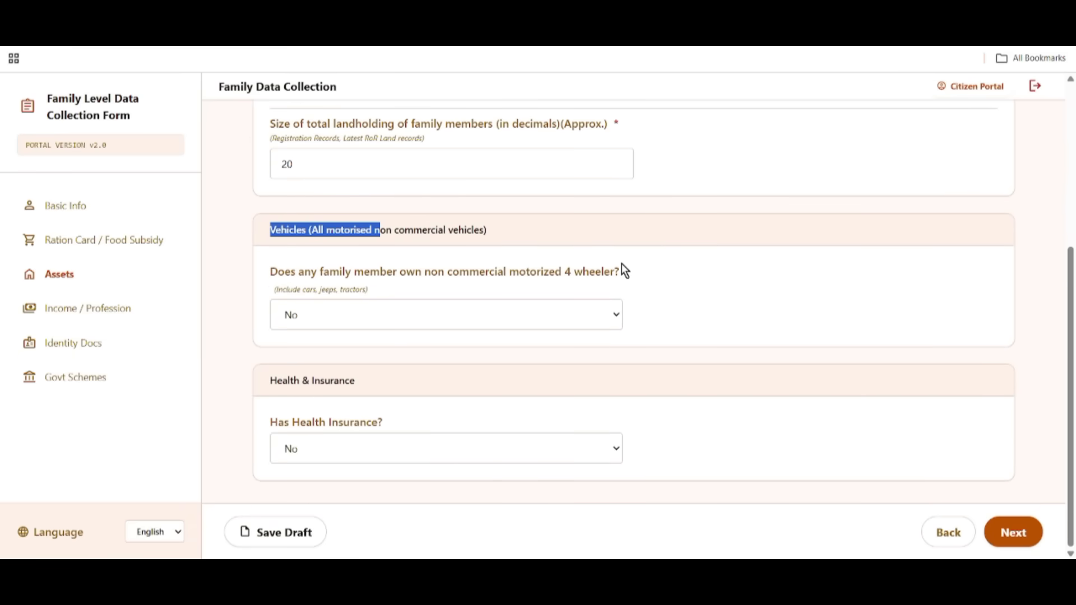
pyautogui.moveTo(258, 267); pyautogui.dragTo(635, 273)
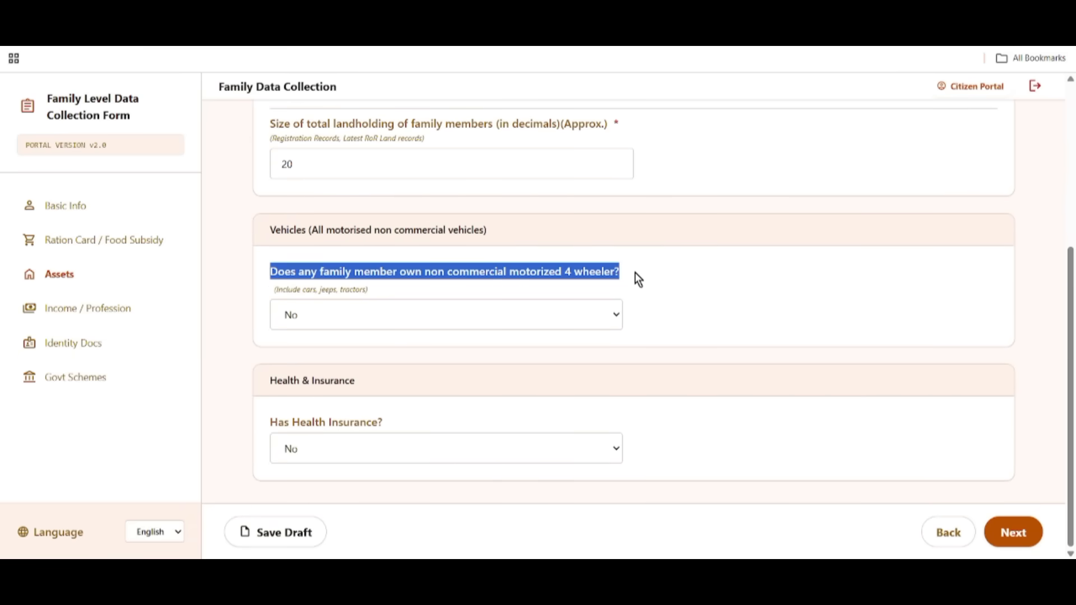
pyautogui.click(289, 315)
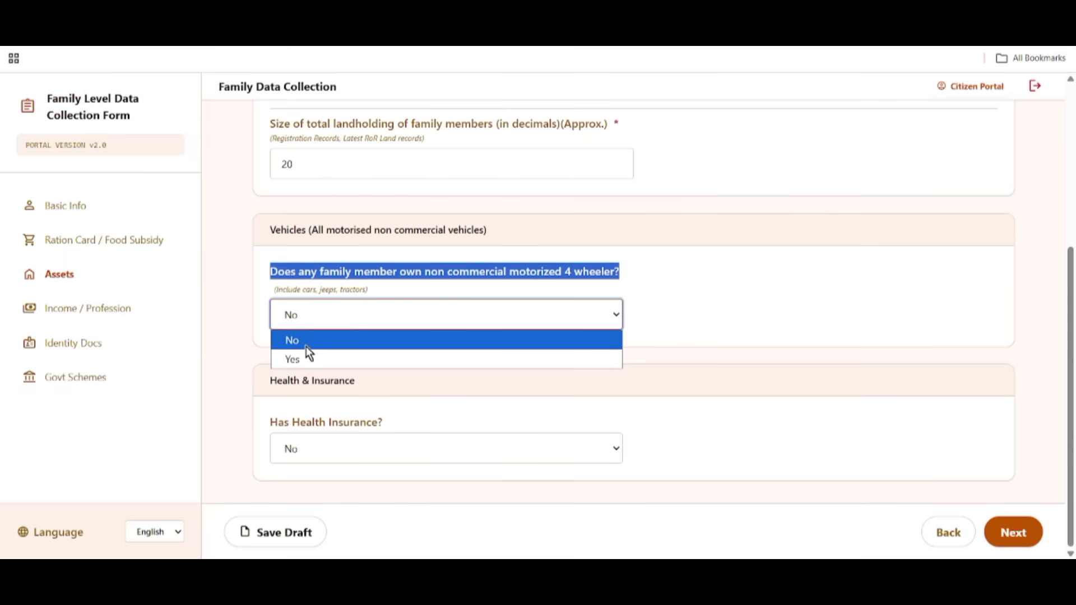
pyautogui.click(307, 357)
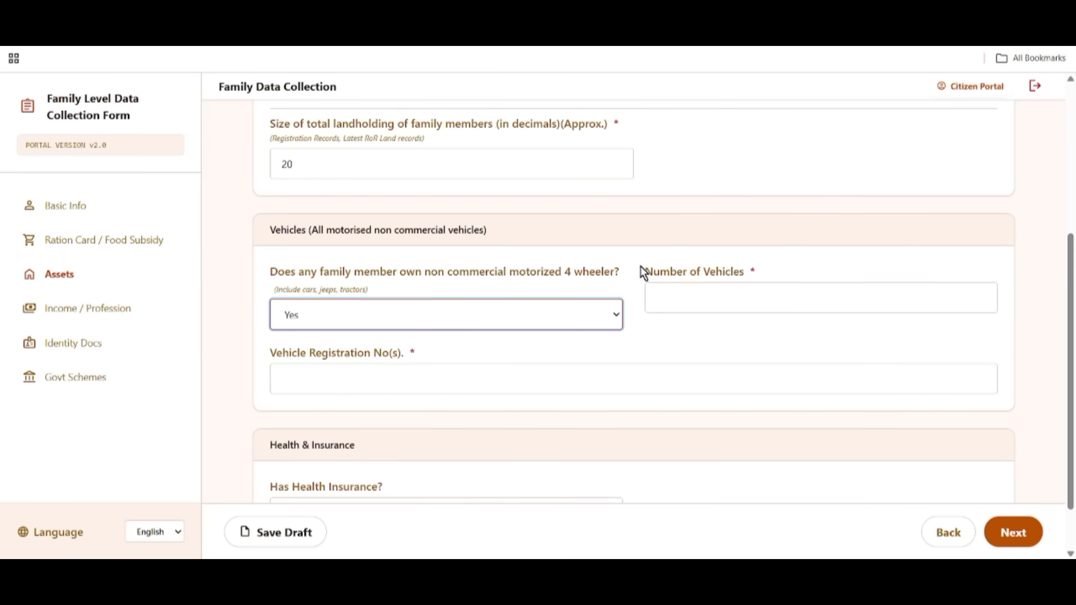
pyautogui.moveTo(642, 271); pyautogui.dragTo(767, 273)
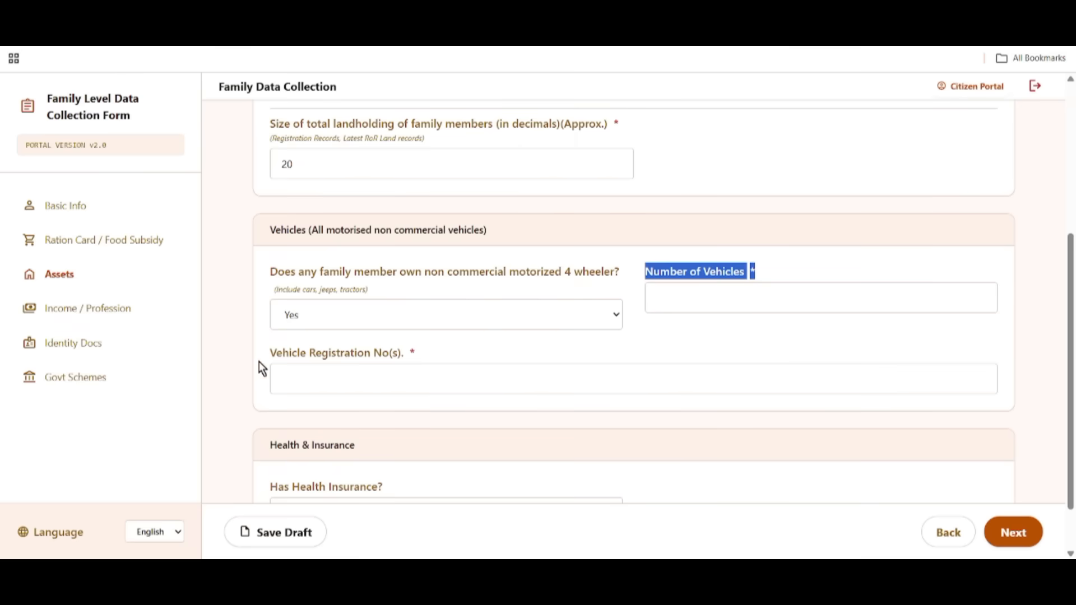
pyautogui.moveTo(276, 348); pyautogui.dragTo(408, 350)
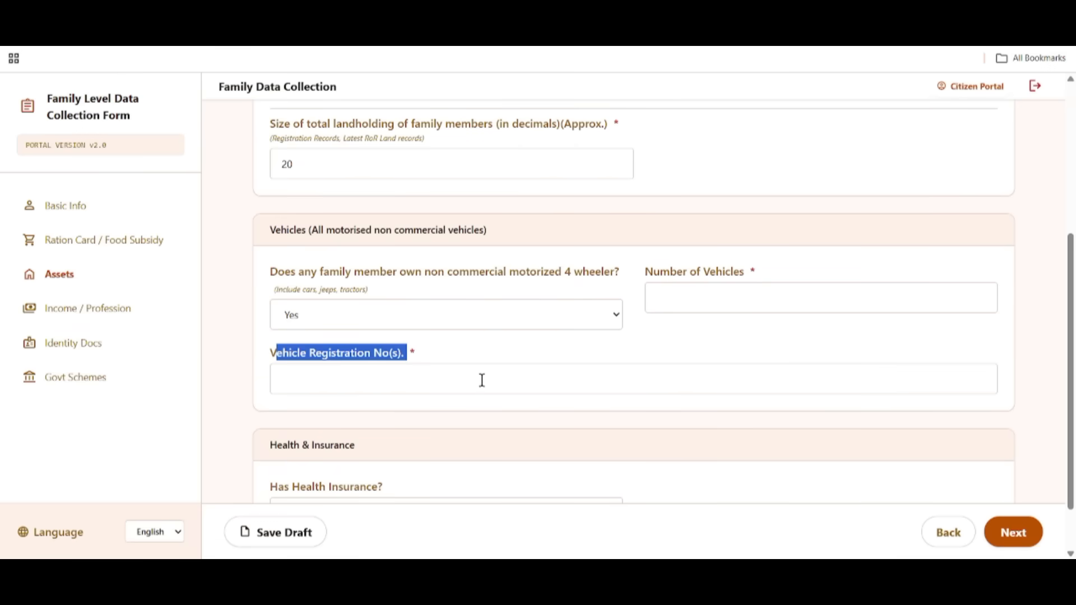
pyautogui.click(395, 314)
pyautogui.click(319, 341)
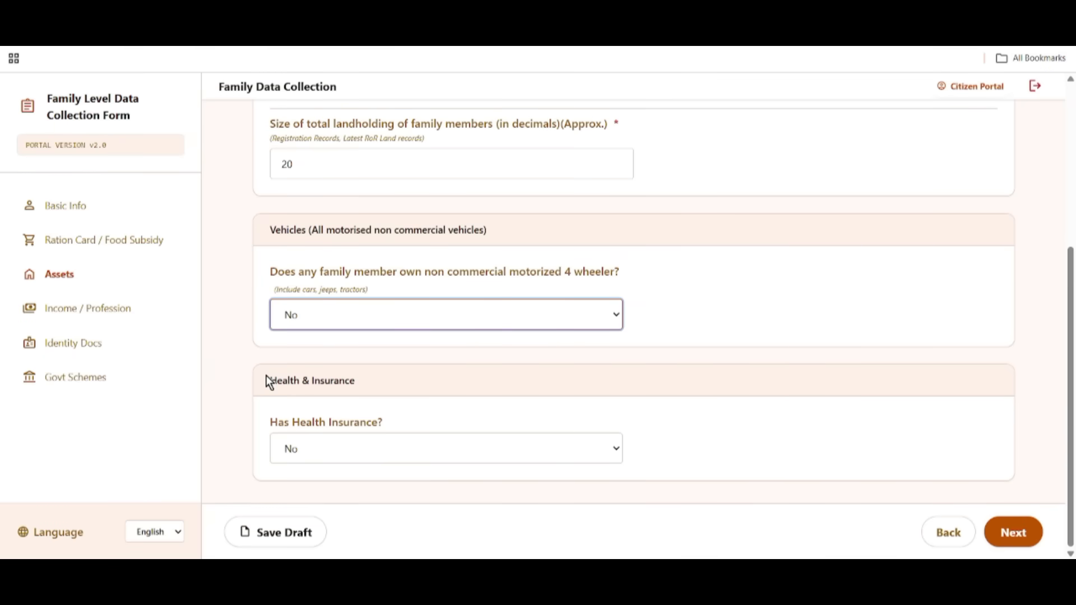
pyautogui.moveTo(267, 375); pyautogui.dragTo(367, 388)
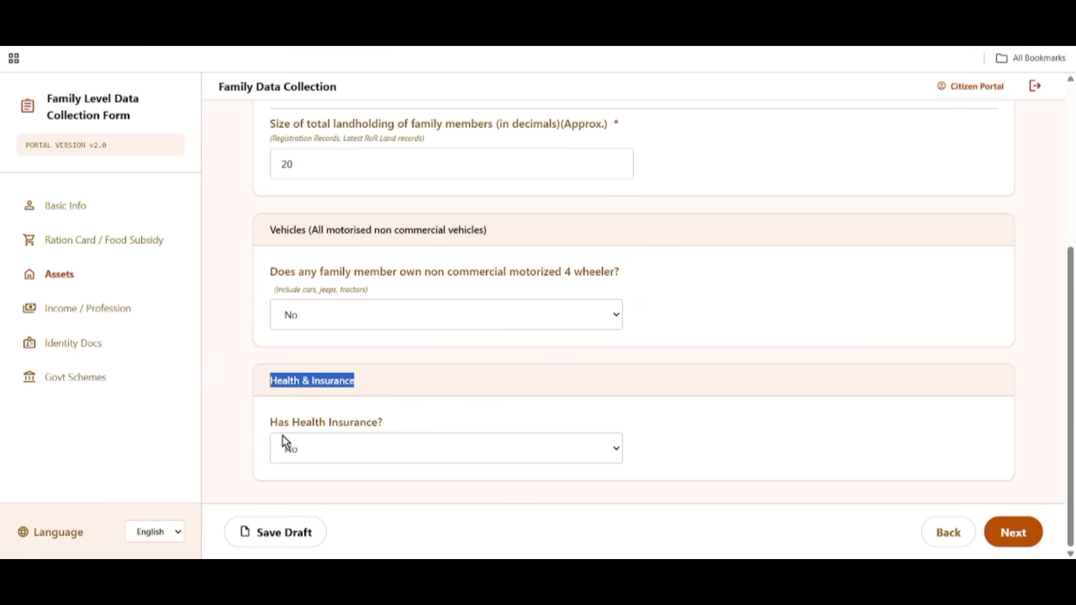
# Set Has Health Insurance to Yes with insurance type Government.
pyautogui.moveTo(271, 425); pyautogui.dragTo(303, 425)
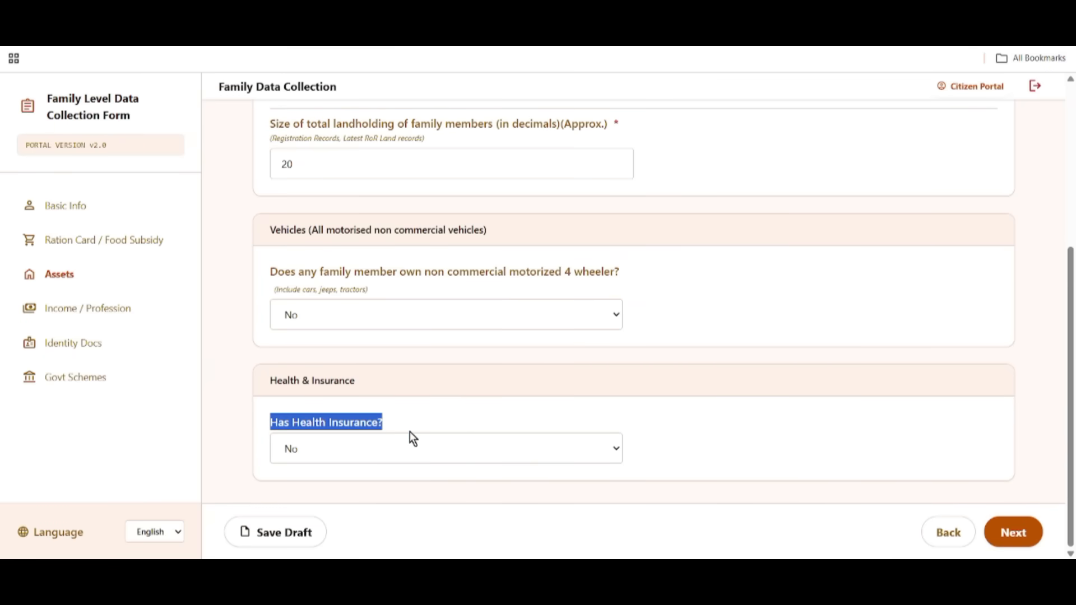
pyautogui.click(363, 449)
pyautogui.click(335, 493)
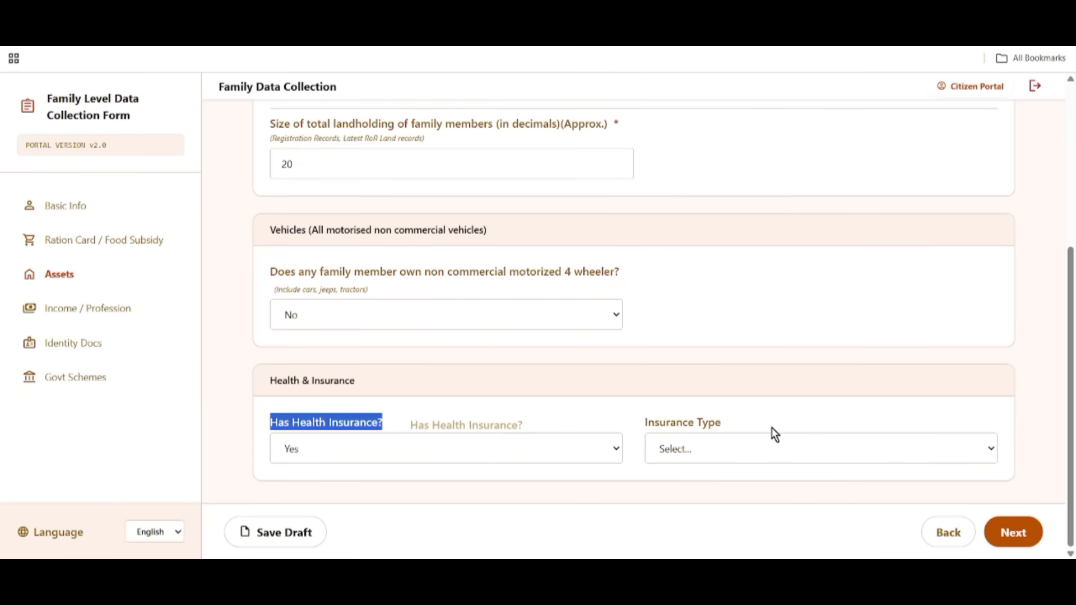
pyautogui.click(706, 454)
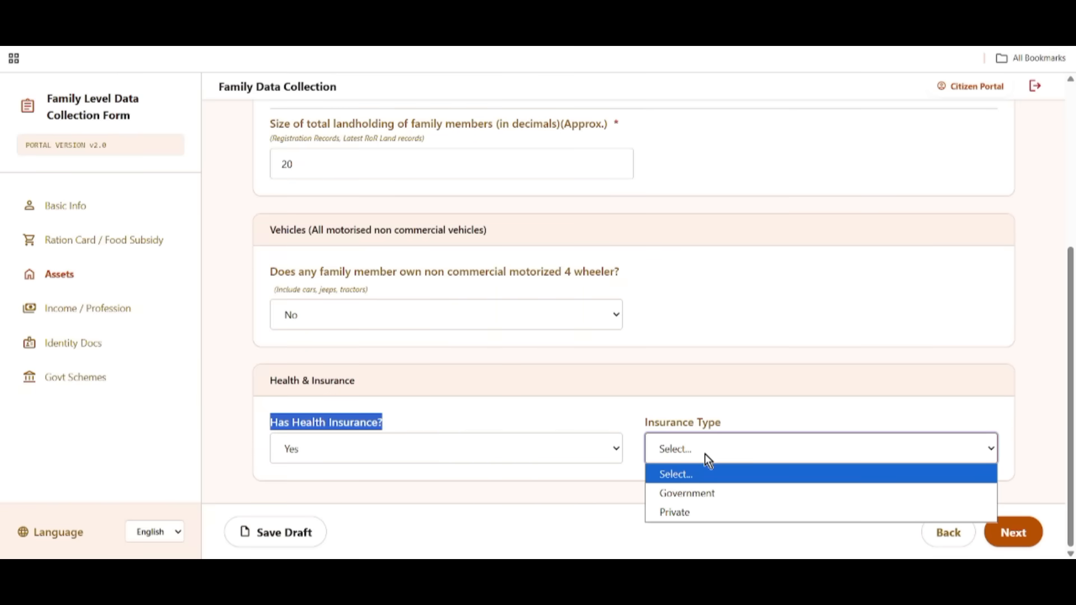
pyautogui.click(707, 494)
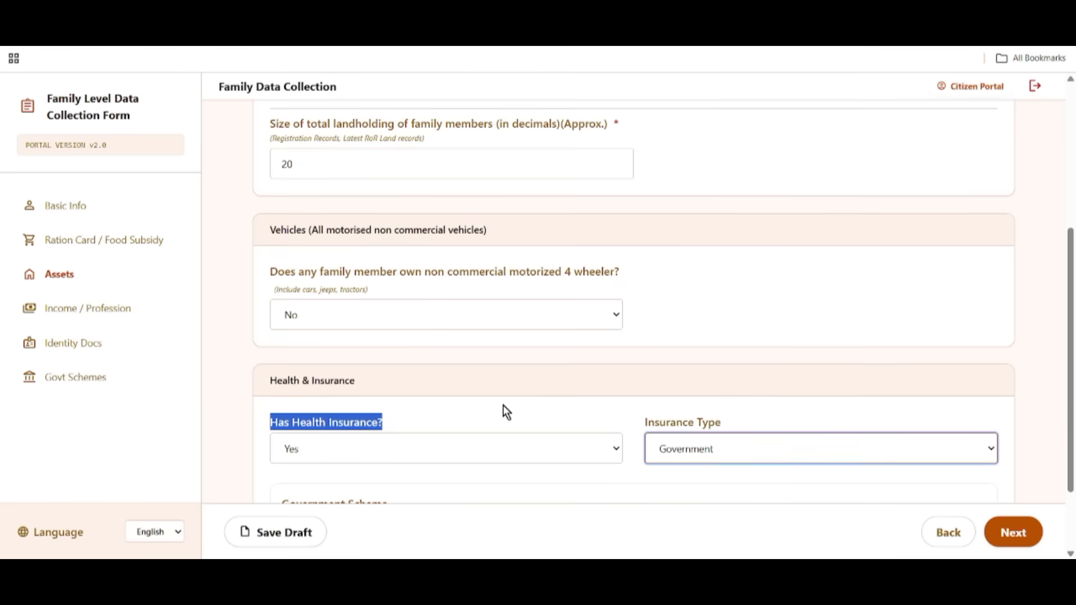
# Choose the Swasthya Sathi scheme, enter its URN, save the draft and continue.
pyautogui.scroll(-2, 505, 415)
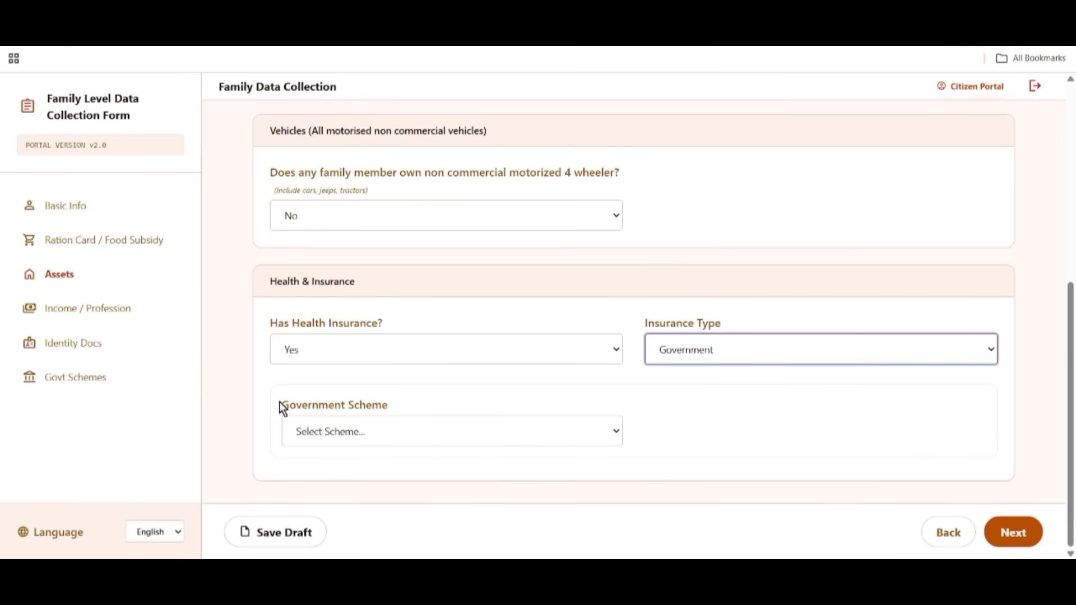
pyautogui.moveTo(280, 406); pyautogui.dragTo(399, 415)
pyautogui.click(415, 432)
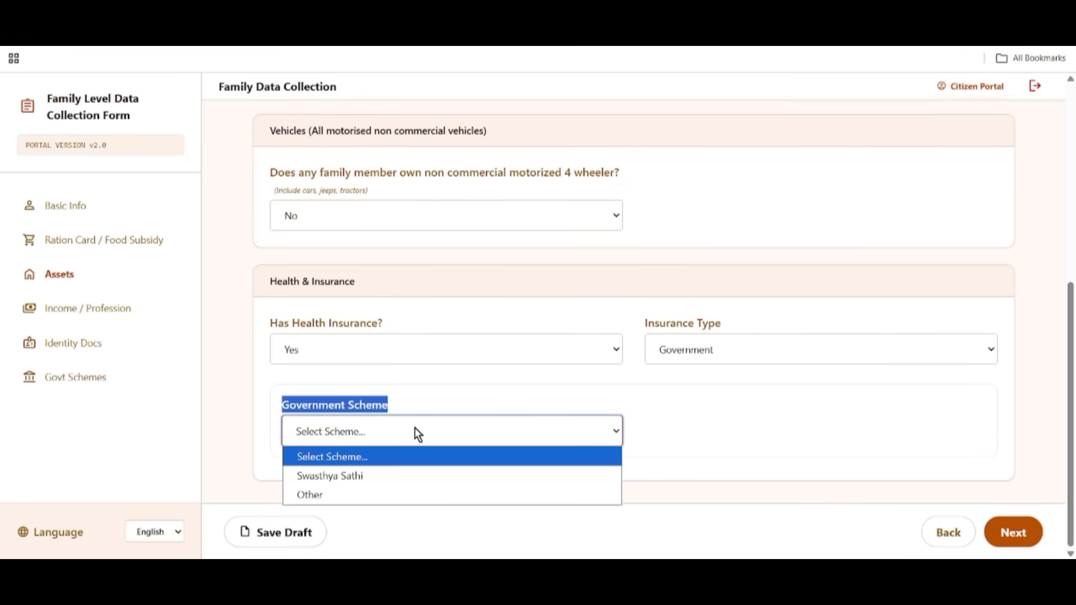
pyautogui.click(349, 478)
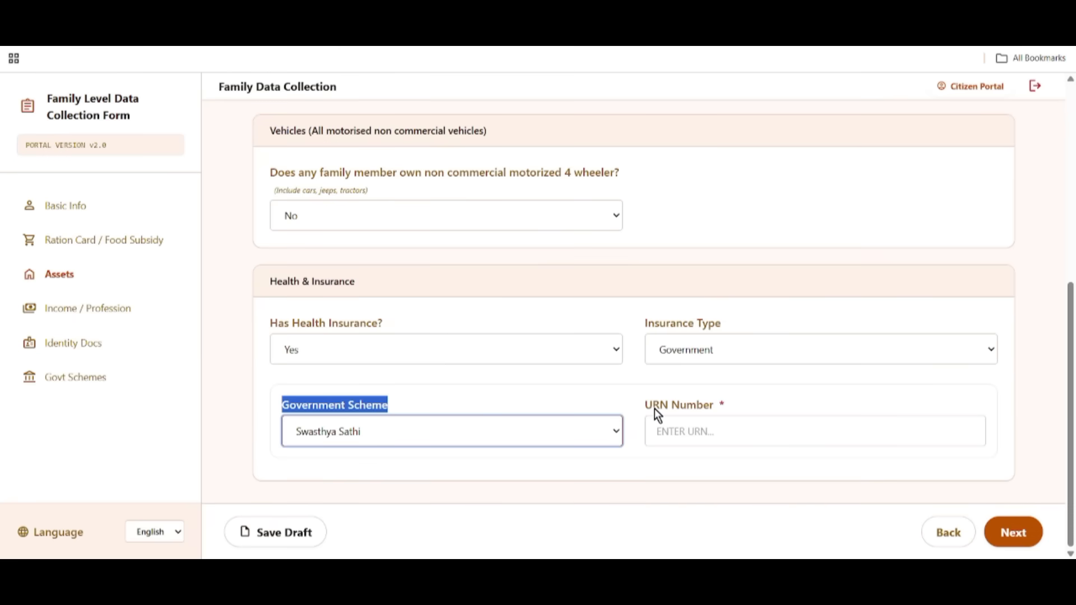
pyautogui.moveTo(646, 406); pyautogui.dragTo(735, 409)
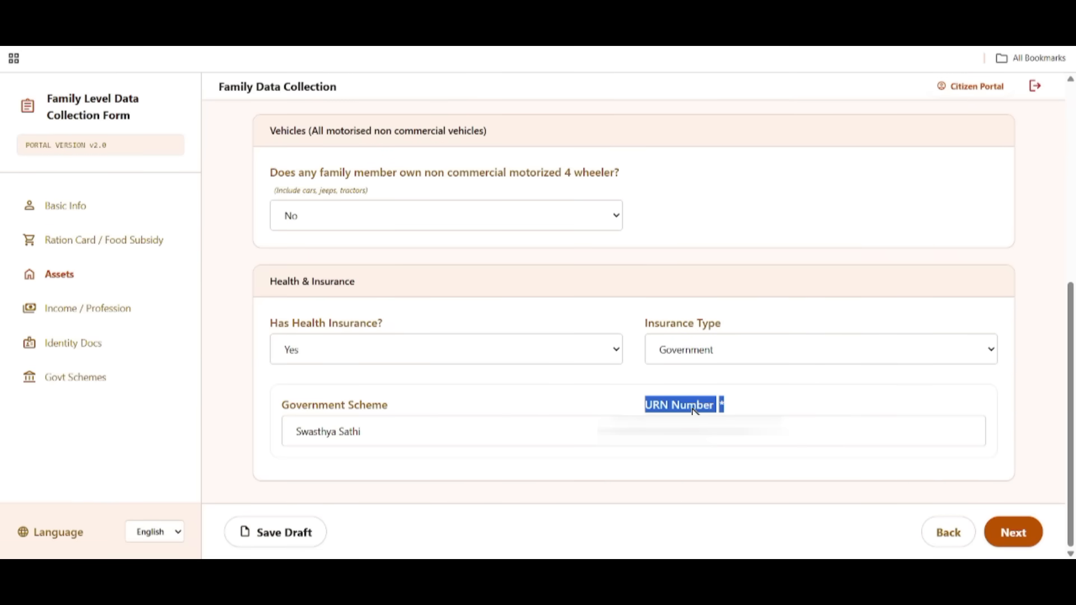
pyautogui.click(729, 431)
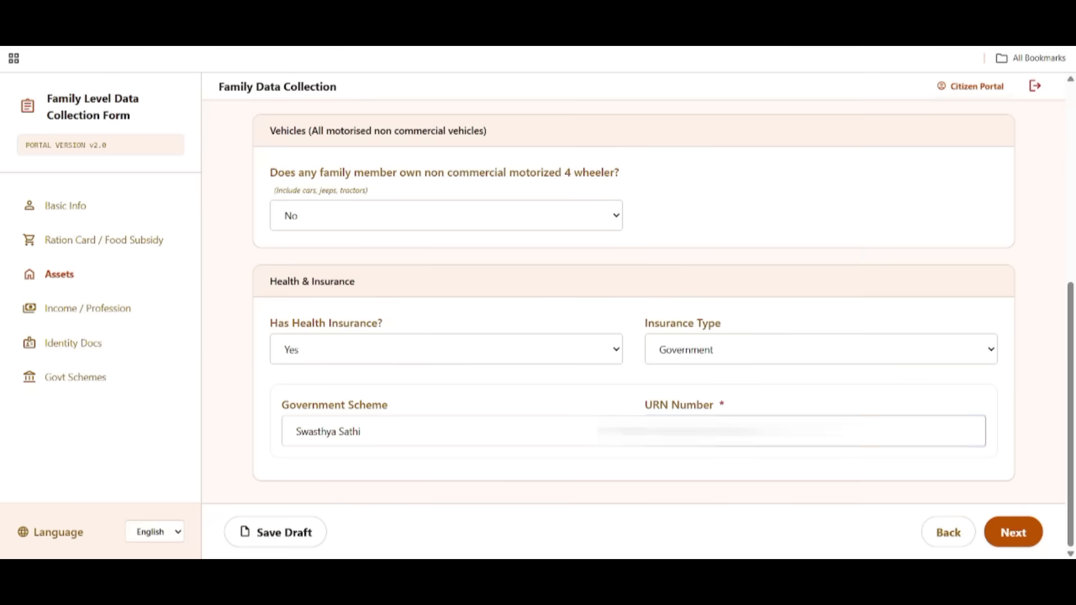
pyautogui.click(285, 533)
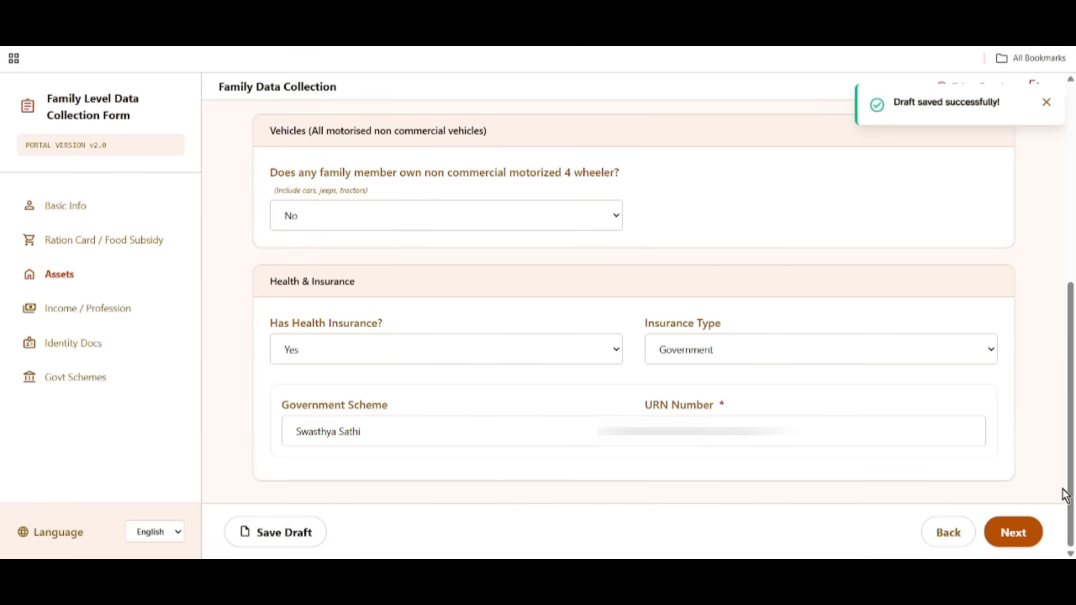
pyautogui.click(1015, 535)
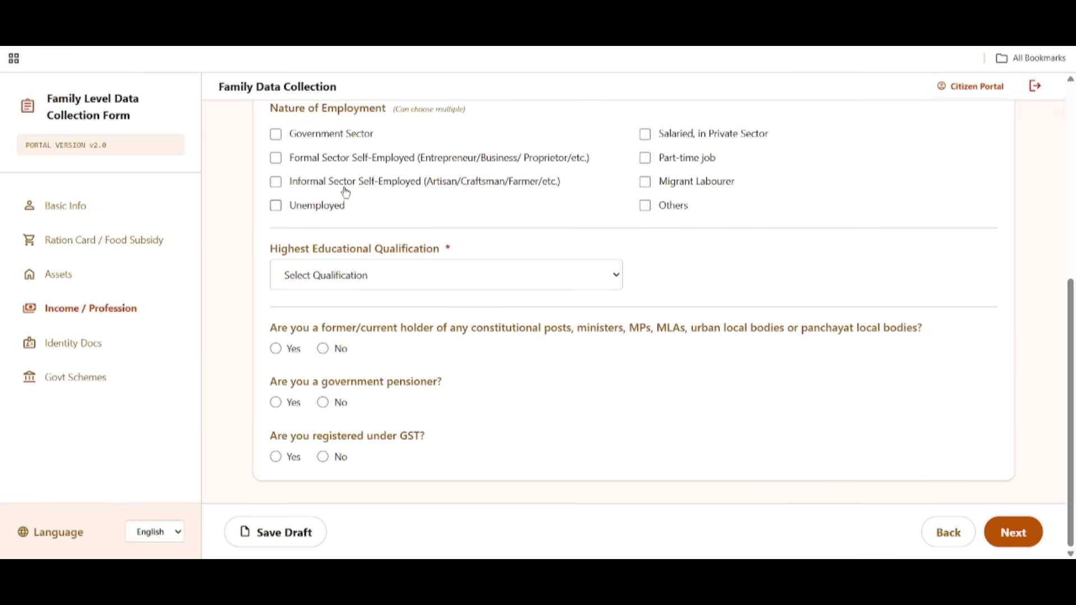
# Mark the member as having no PAN card, with income tax also answered No.
pyautogui.scroll(5, 364, 168)
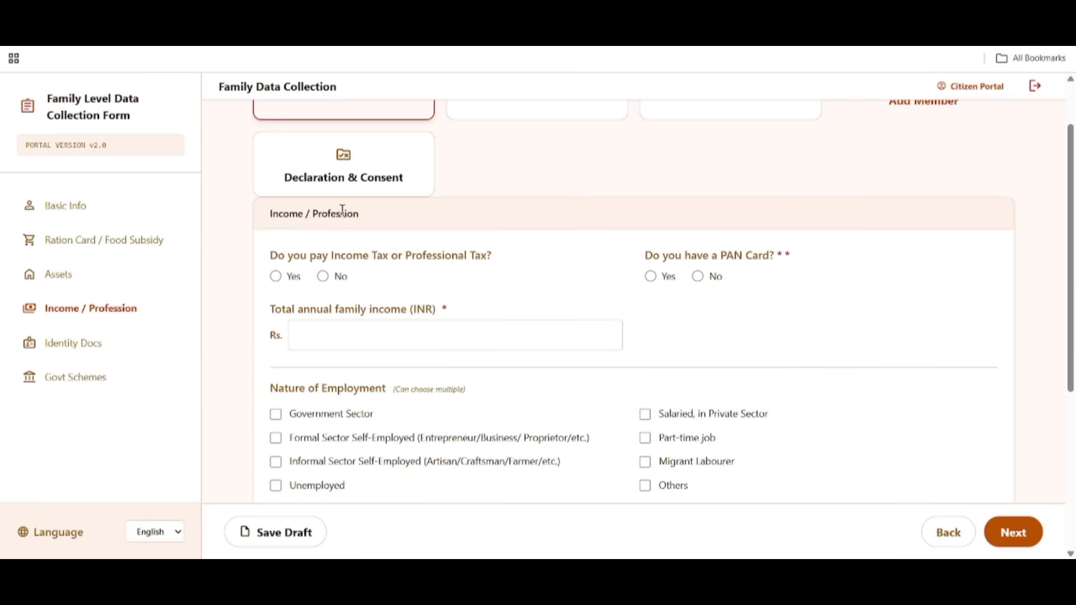
pyautogui.scroll(2, 360, 227)
pyautogui.scroll(-2, 360, 231)
pyautogui.moveTo(264, 220); pyautogui.dragTo(369, 222)
pyautogui.click(271, 255)
pyautogui.moveTo(271, 256); pyautogui.dragTo(497, 264)
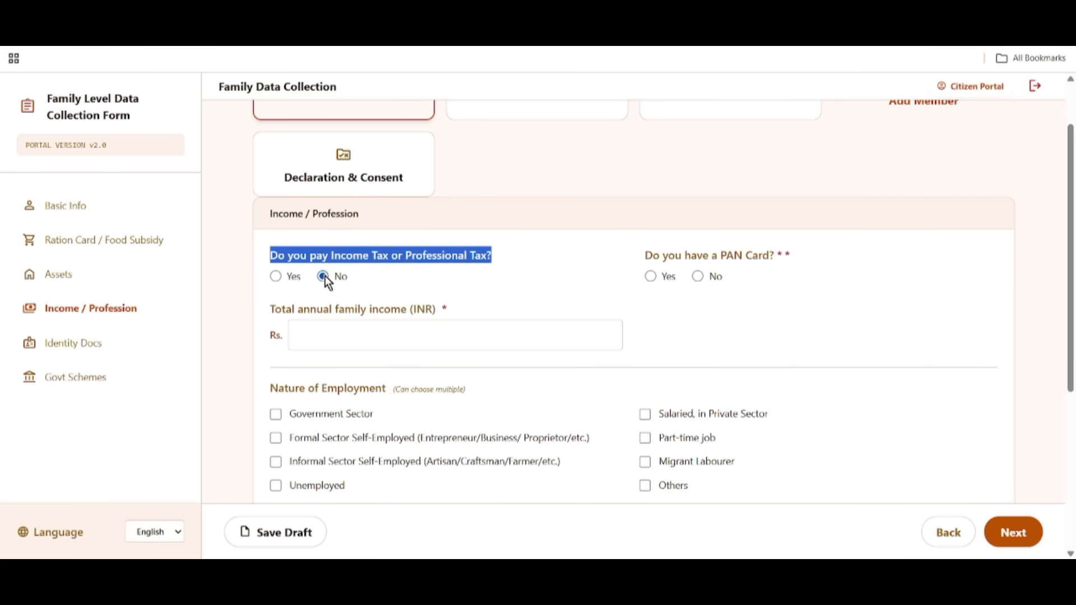
pyautogui.moveTo(637, 251); pyautogui.dragTo(769, 260)
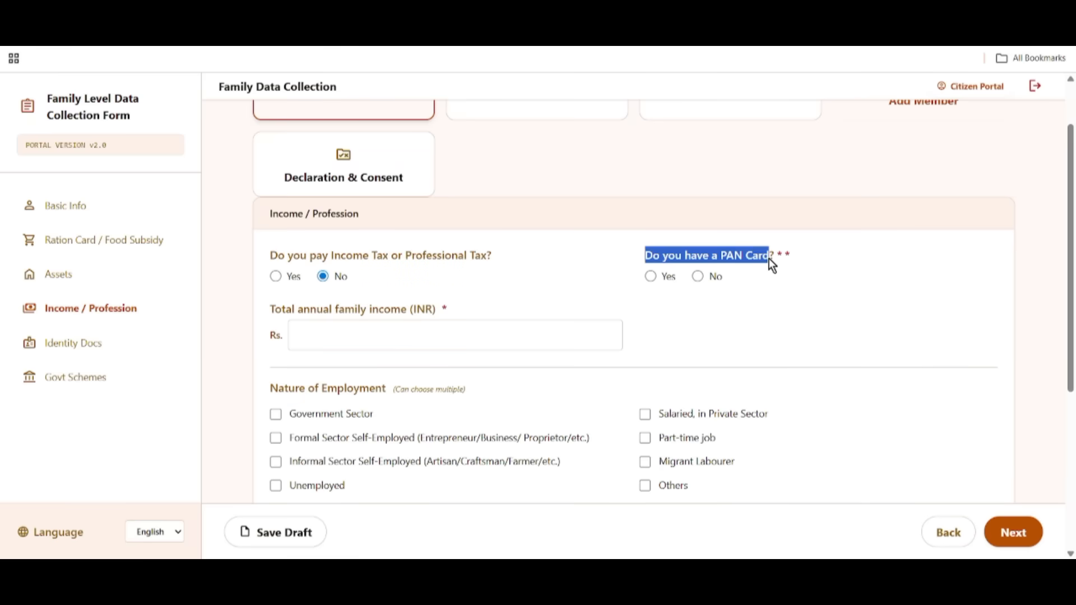
pyautogui.click(651, 276)
pyautogui.moveTo(262, 315); pyautogui.dragTo(361, 319)
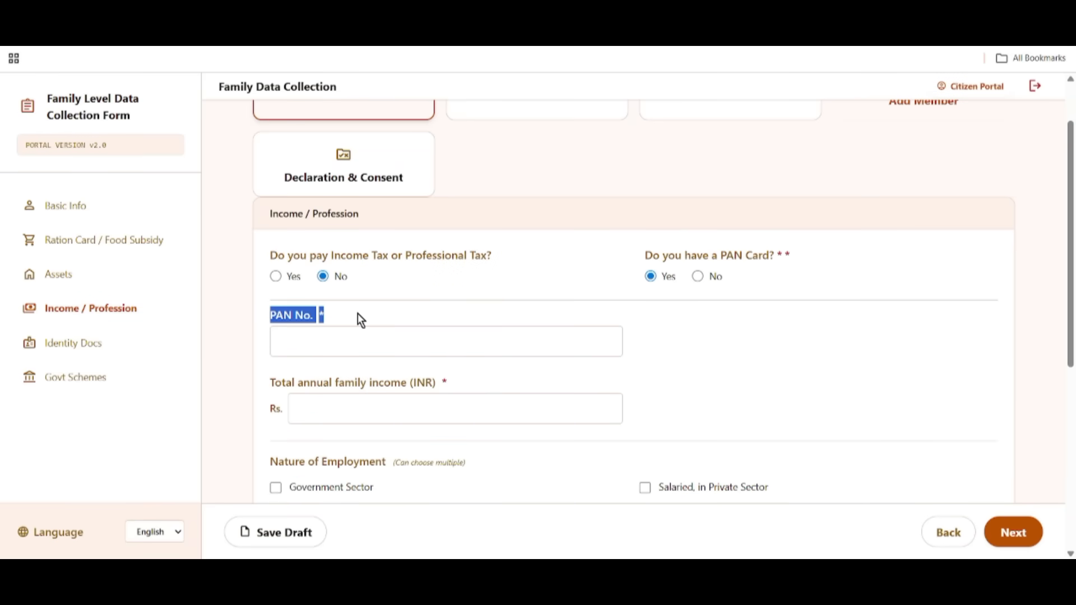
pyautogui.moveTo(663, 255); pyautogui.dragTo(783, 257)
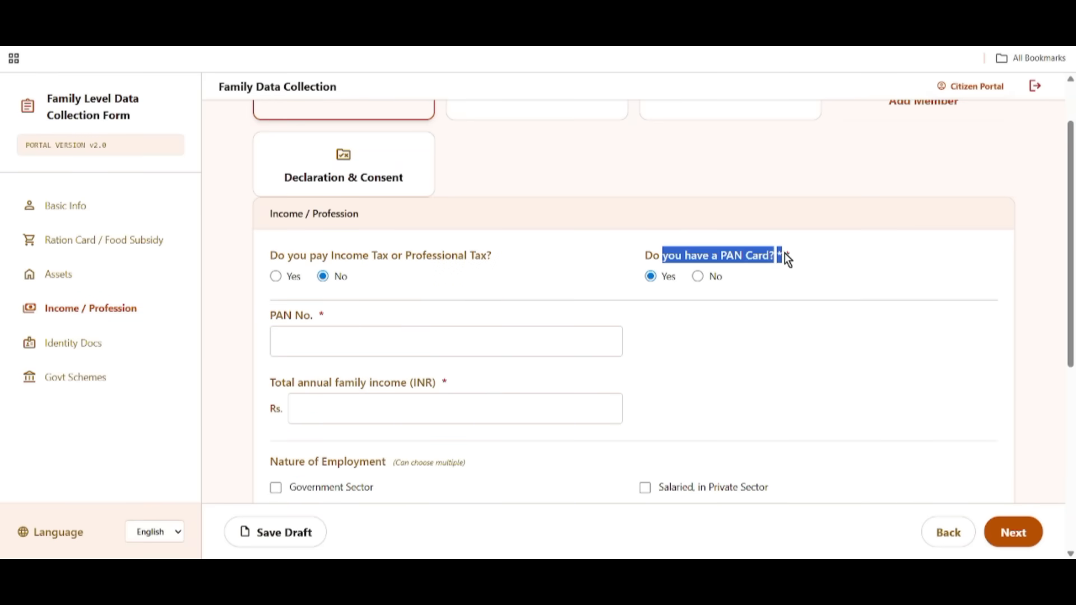
pyautogui.click(698, 277)
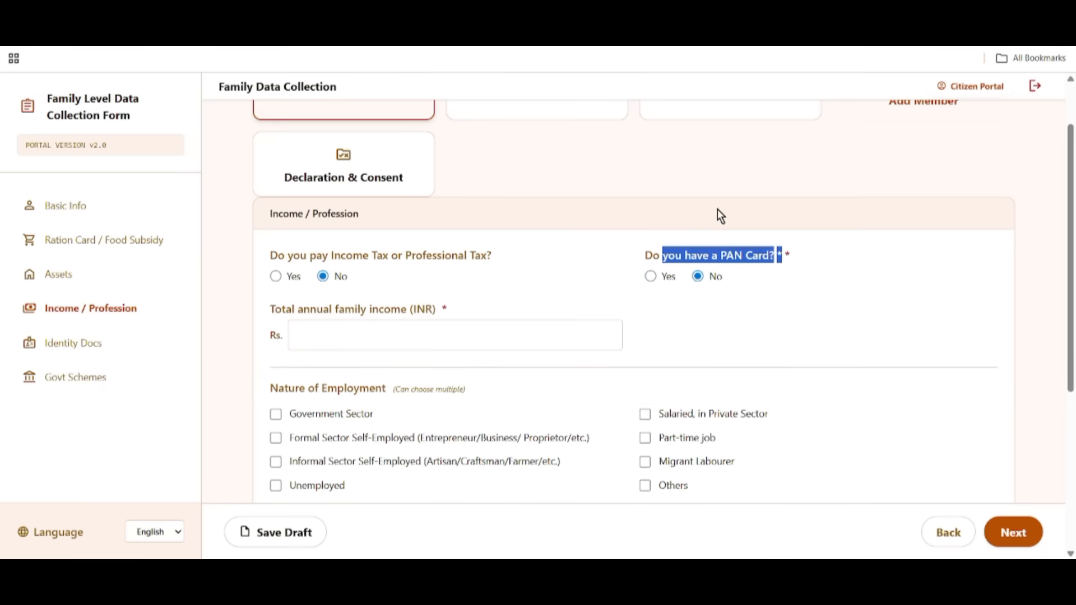
pyautogui.moveTo(271, 309); pyautogui.dragTo(432, 312)
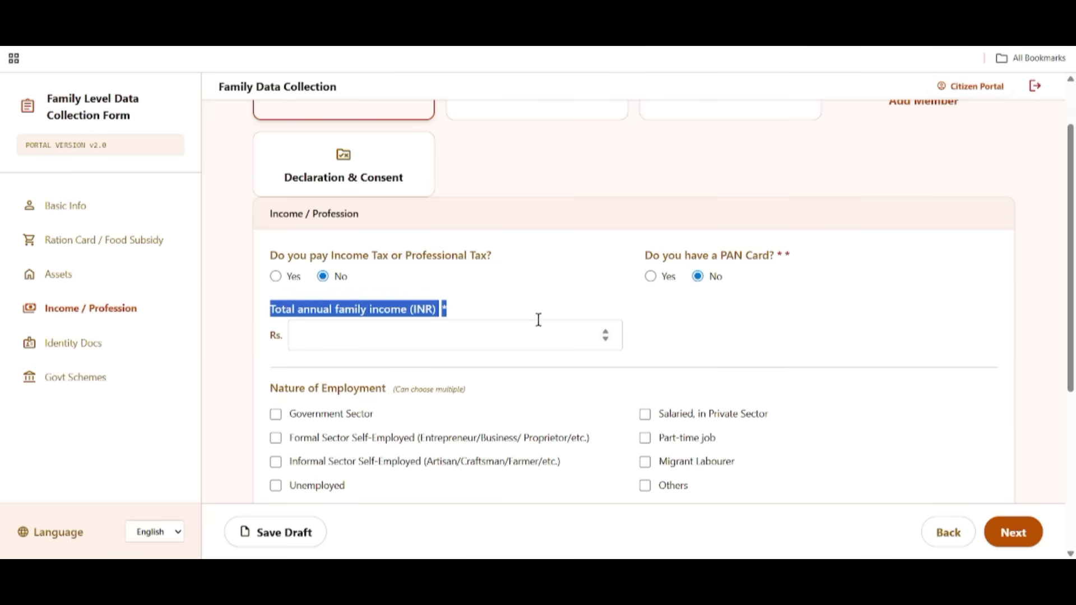
# Enter Rs. 150000 annual family income and mark Nature of Employment as Others.
pyautogui.click(357, 341)
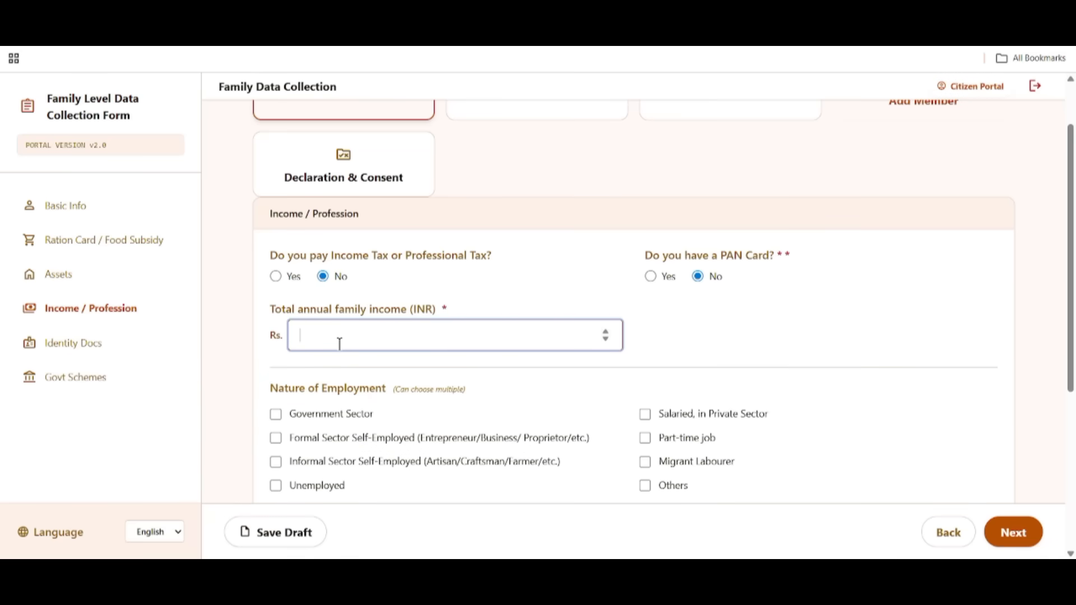
pyautogui.write('150000')
pyautogui.scroll(-3, 448, 360)
pyautogui.moveTo(273, 179); pyautogui.dragTo(362, 183)
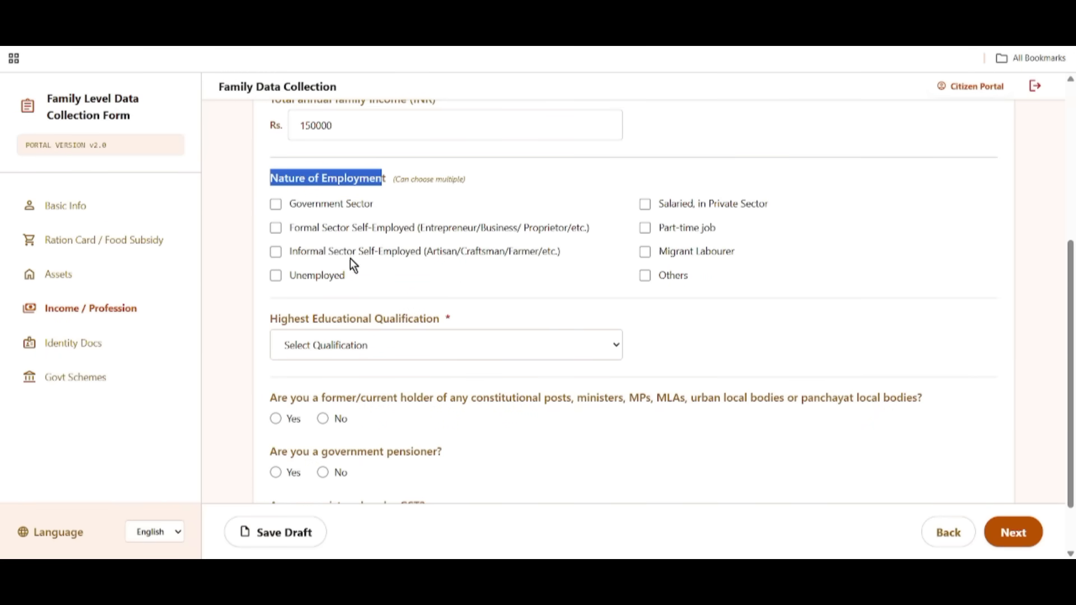
pyautogui.click(645, 277)
# Set highest educational qualification to Lower than 10th.
pyautogui.moveTo(267, 318); pyautogui.dragTo(452, 320)
pyautogui.click(429, 340)
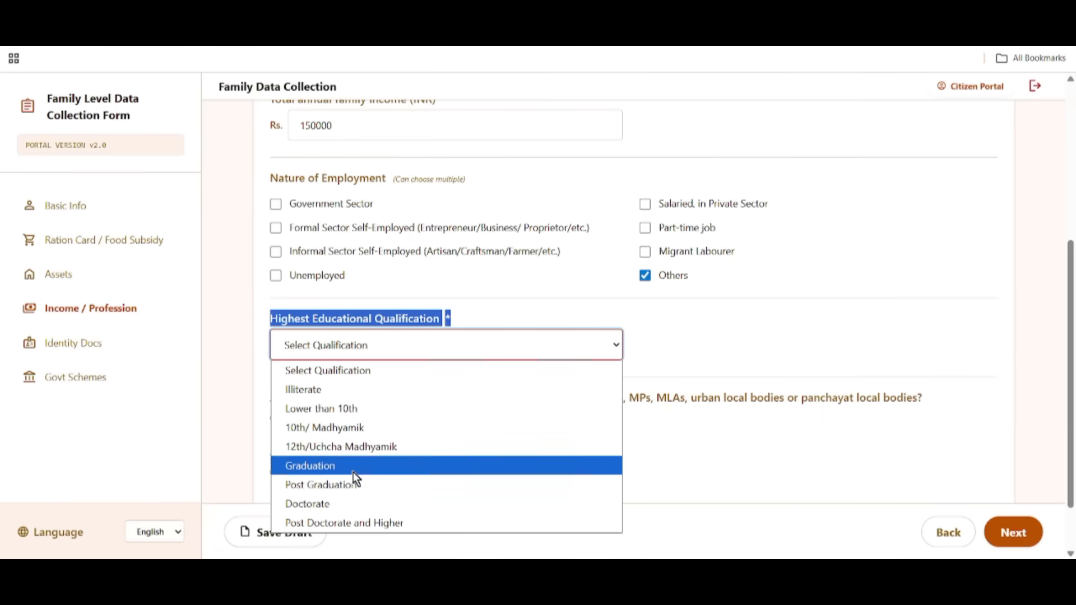
pyautogui.click(345, 410)
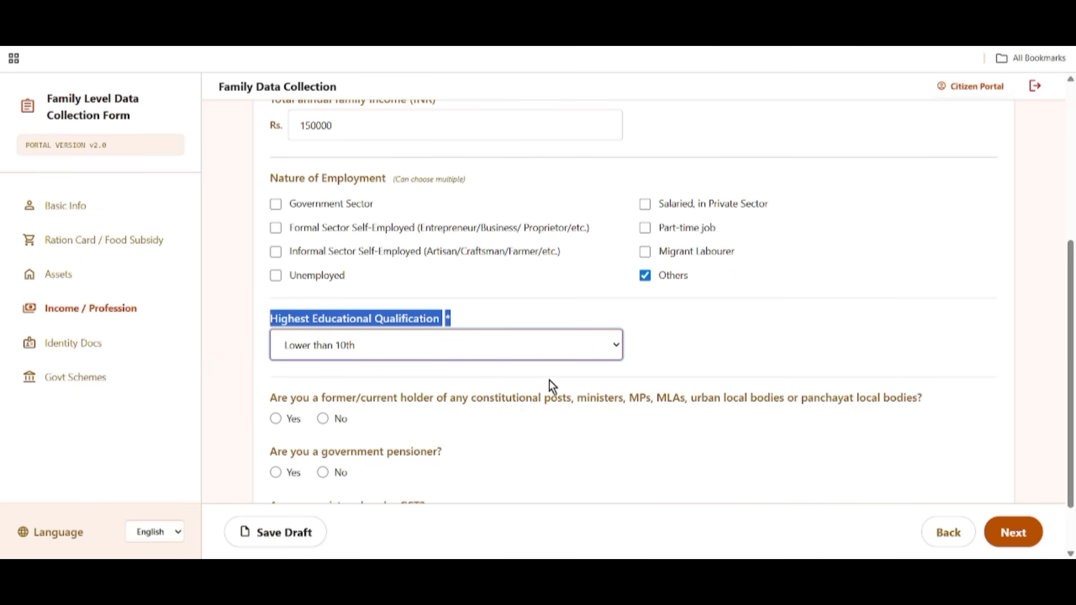
pyautogui.scroll(-1, 550, 380)
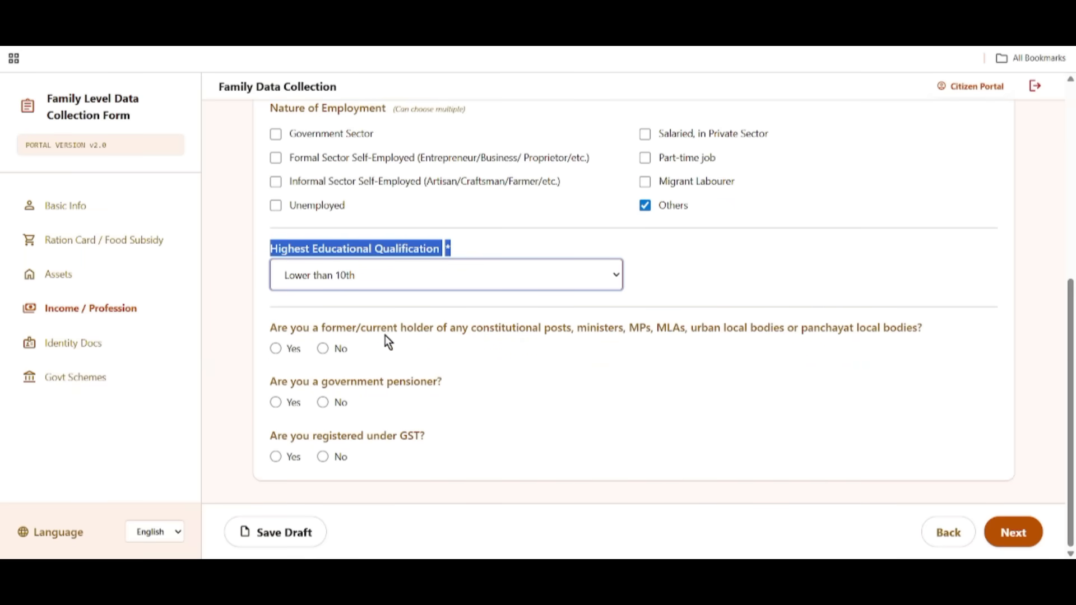
# Answer No to holding constitutional posts and to being a government pensioner.
pyautogui.moveTo(320, 329); pyautogui.dragTo(463, 345)
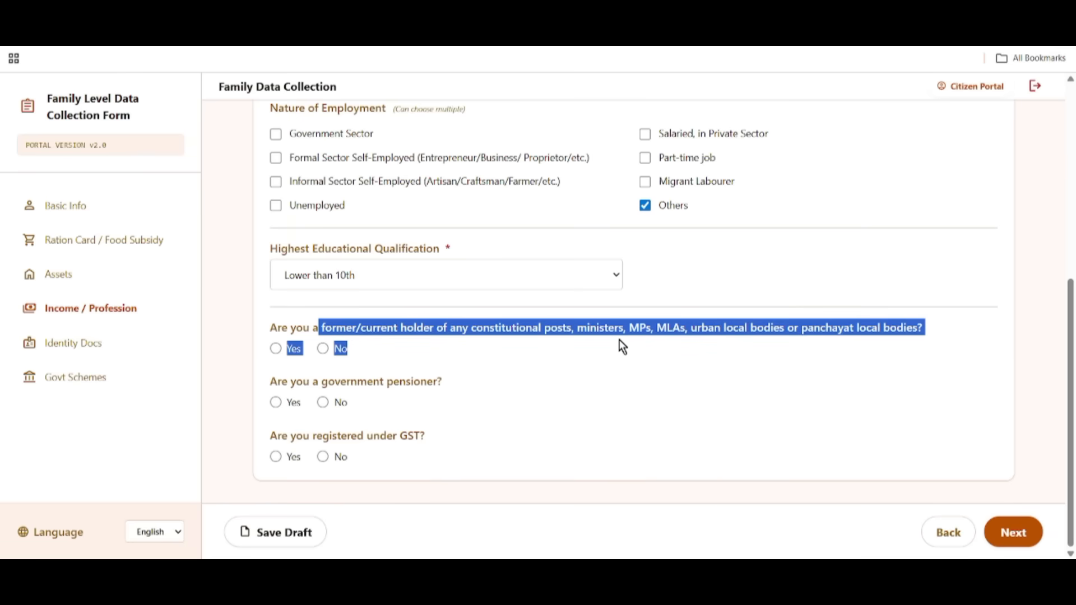
pyautogui.click(648, 368)
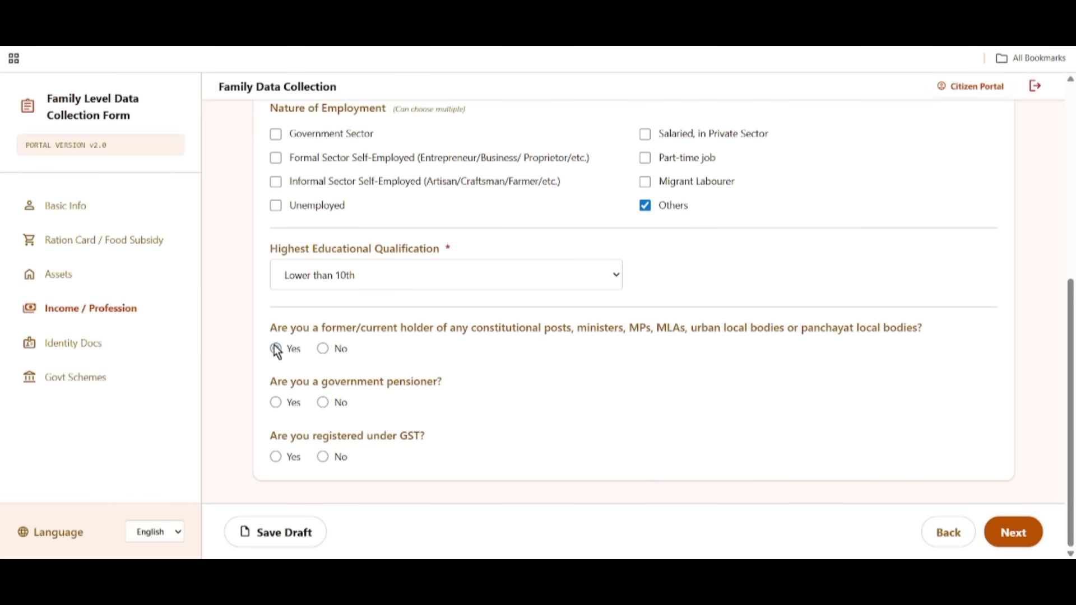
pyautogui.click(321, 349)
pyautogui.moveTo(329, 388); pyautogui.dragTo(429, 393)
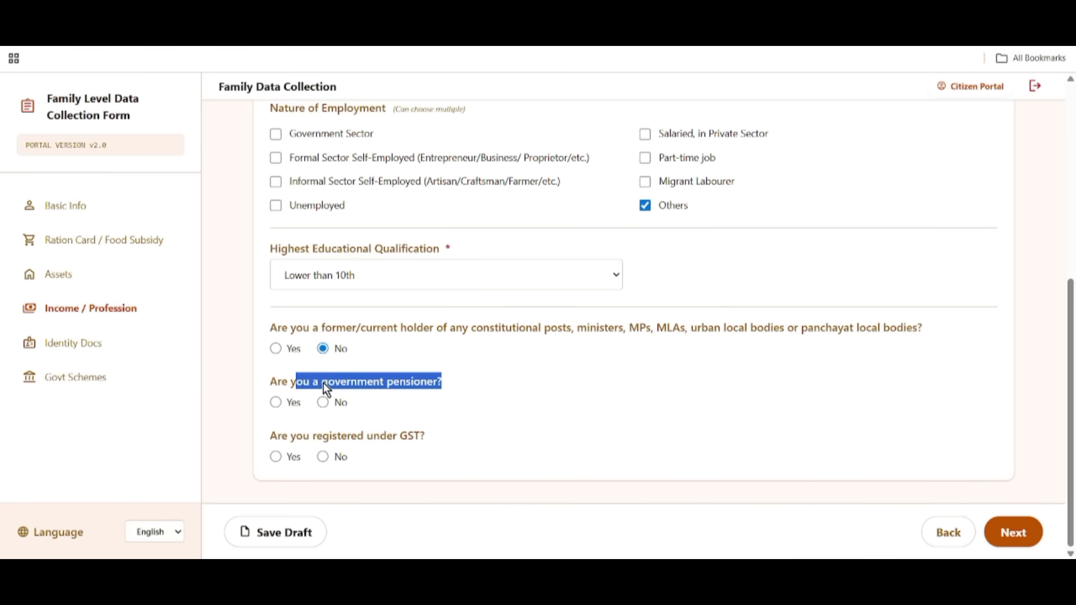
pyautogui.moveTo(274, 377); pyautogui.dragTo(428, 387)
pyautogui.click(474, 386)
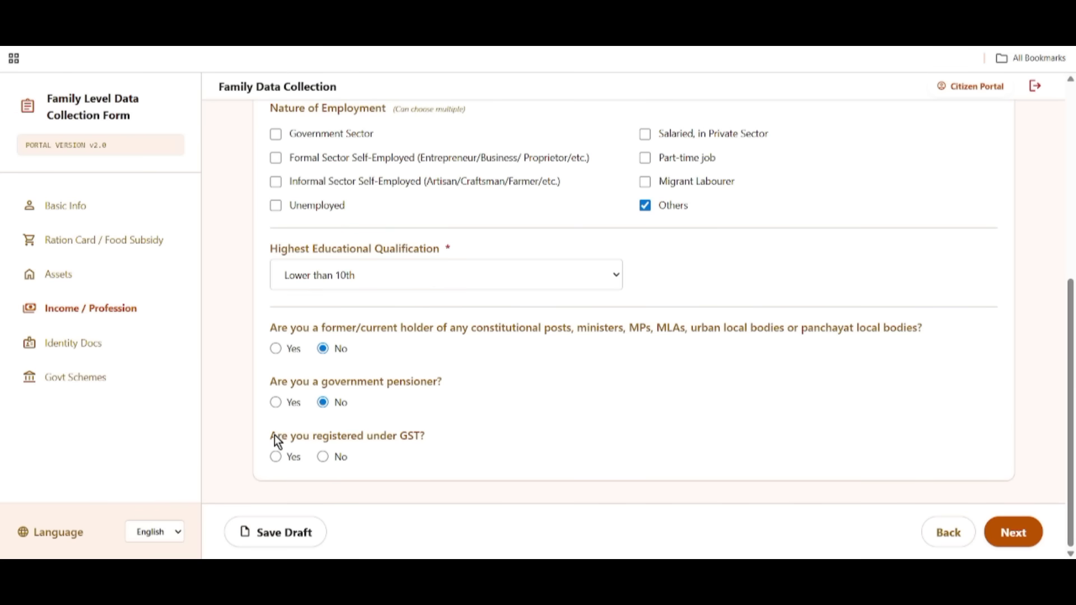
# Answer No to GST registration, save the draft, and continue to Identity Docs.
pyautogui.moveTo(275, 435); pyautogui.dragTo(451, 437)
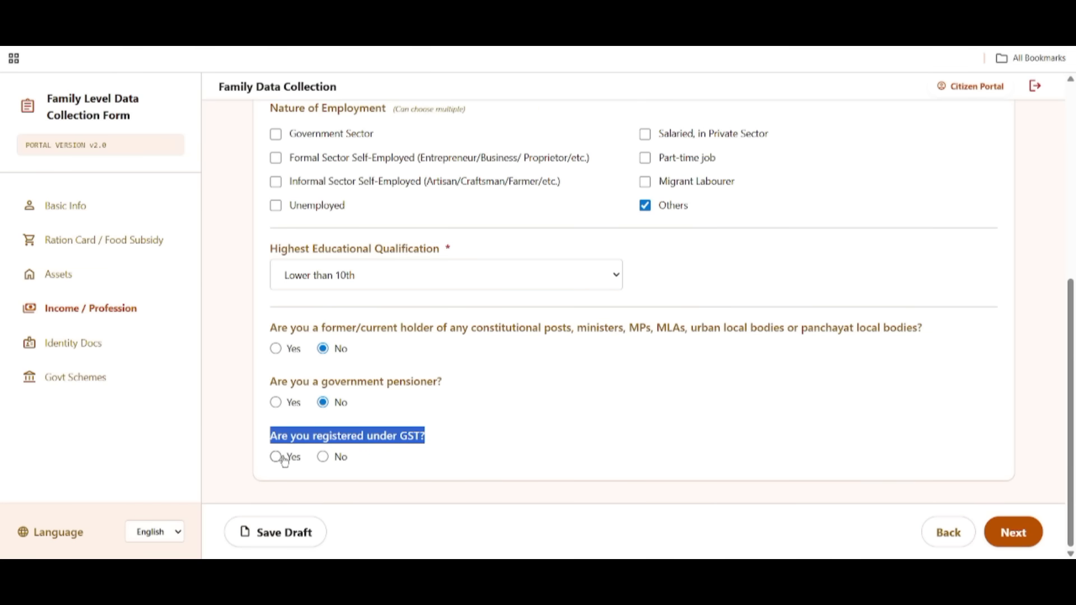
pyautogui.click(324, 458)
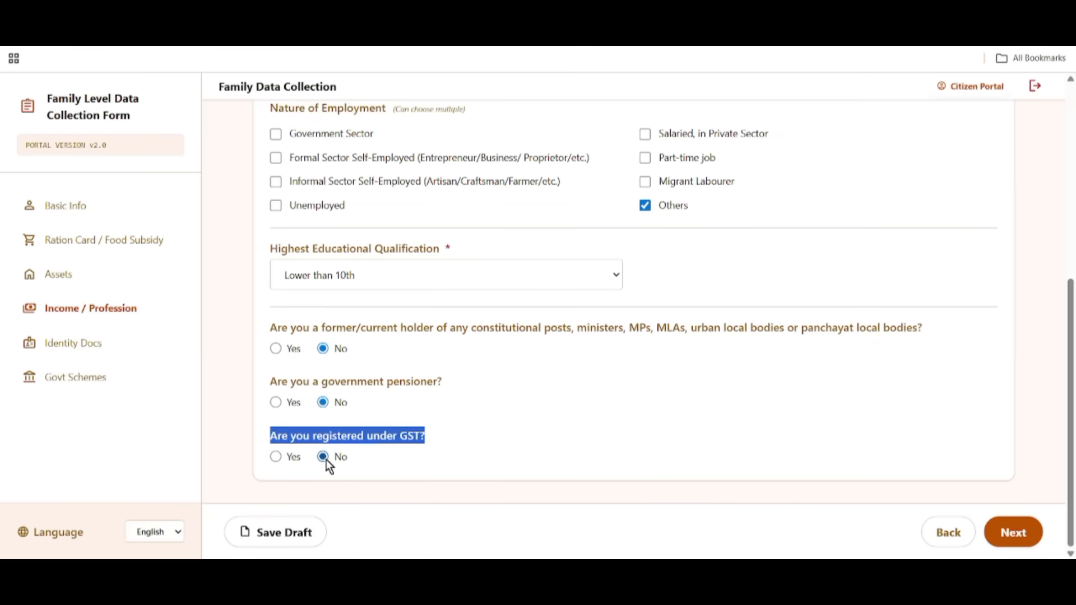
pyautogui.click(283, 458)
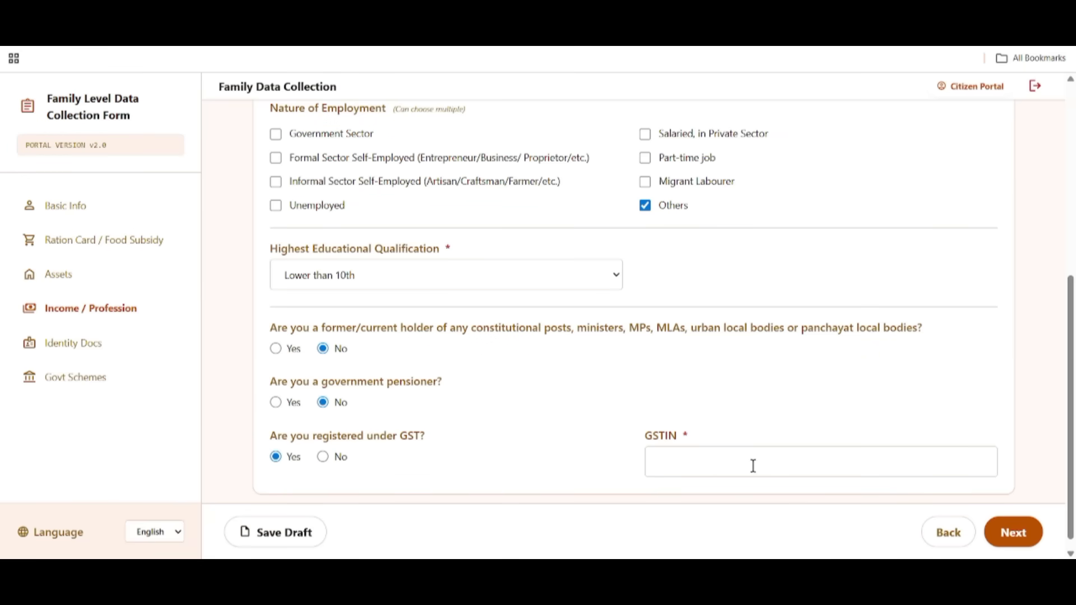
pyautogui.click(327, 457)
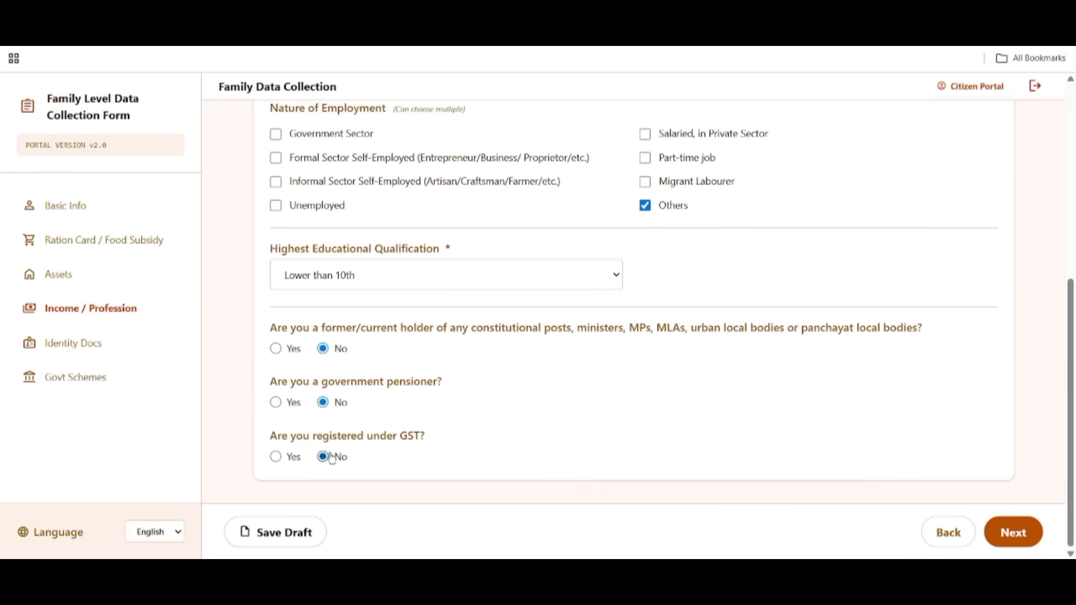
pyautogui.click(274, 536)
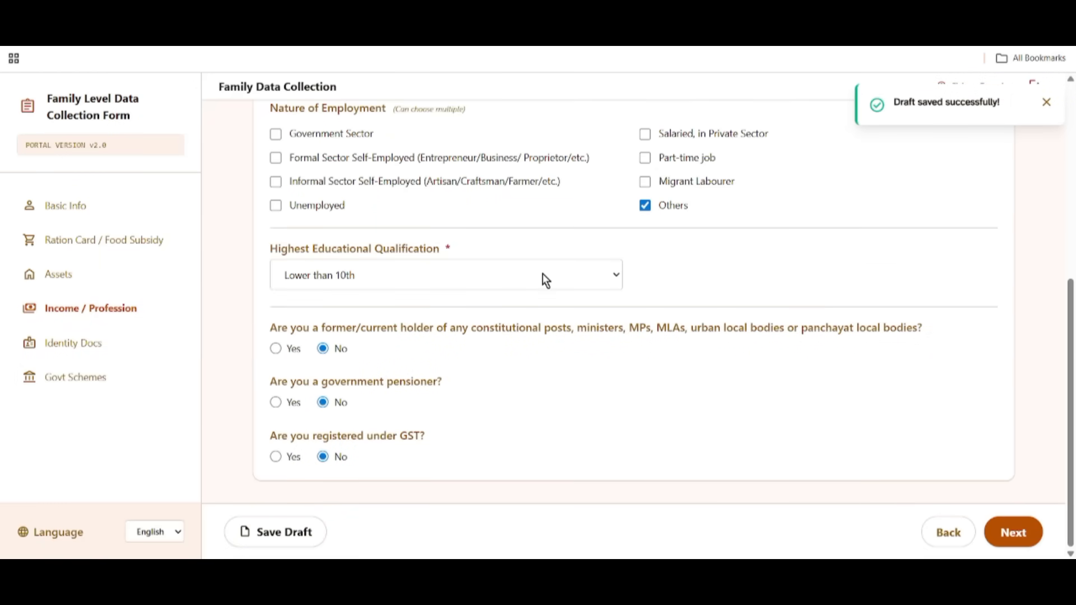
pyautogui.click(1021, 536)
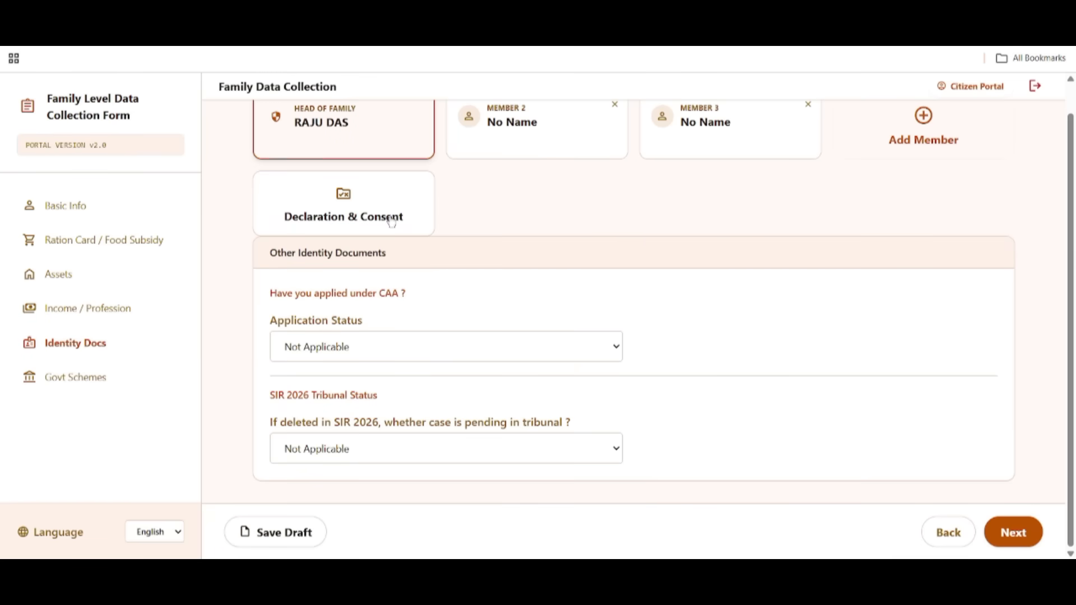
# Set the CAA application status, switching from Issued back to Not Applicable.
pyautogui.moveTo(270, 299); pyautogui.dragTo(340, 303)
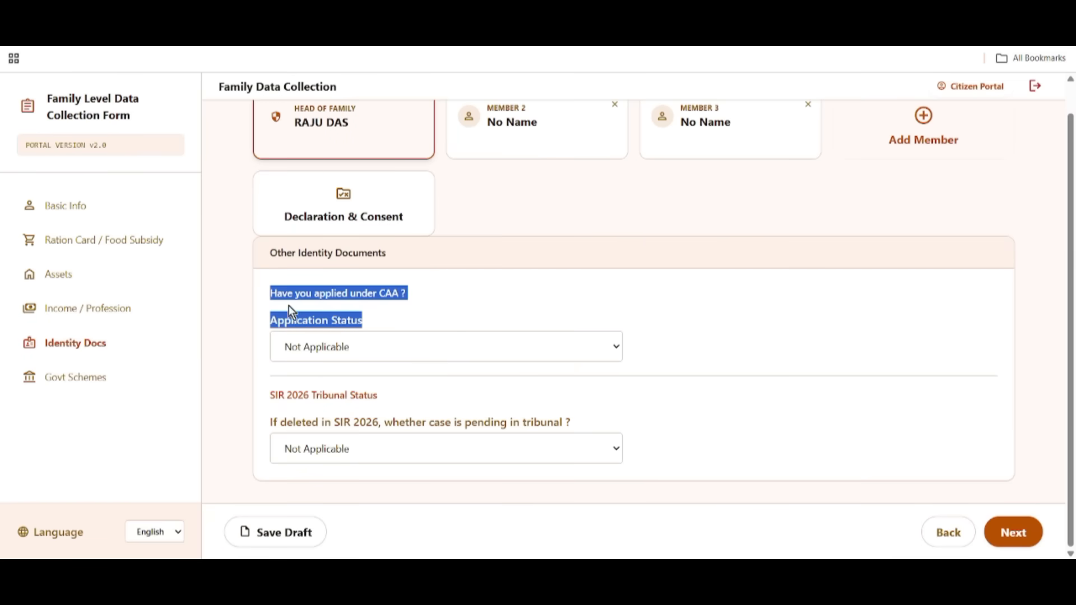
pyautogui.click(457, 306)
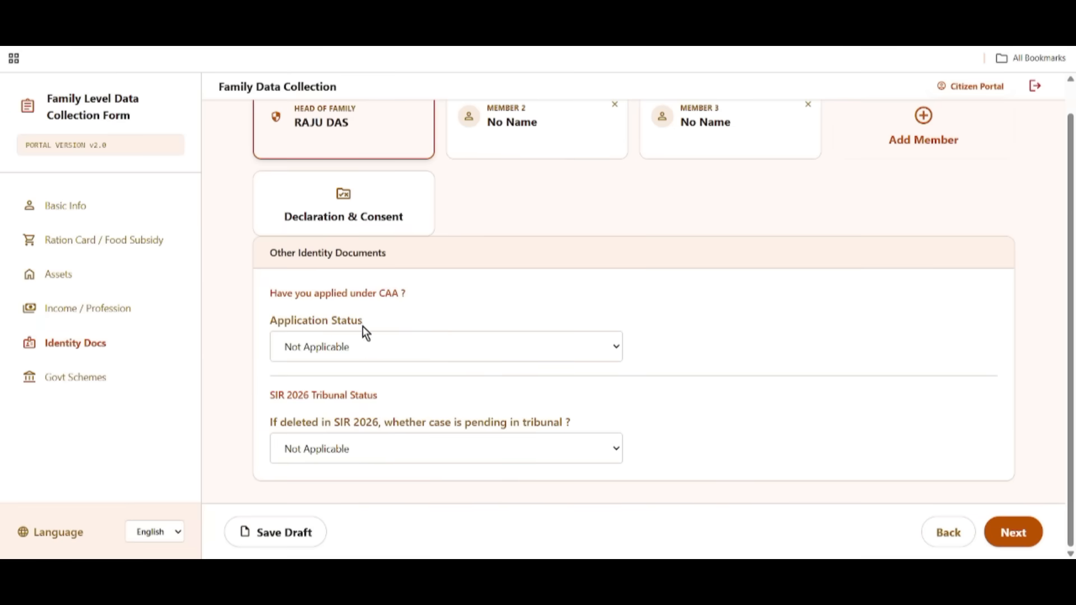
pyautogui.click(349, 350)
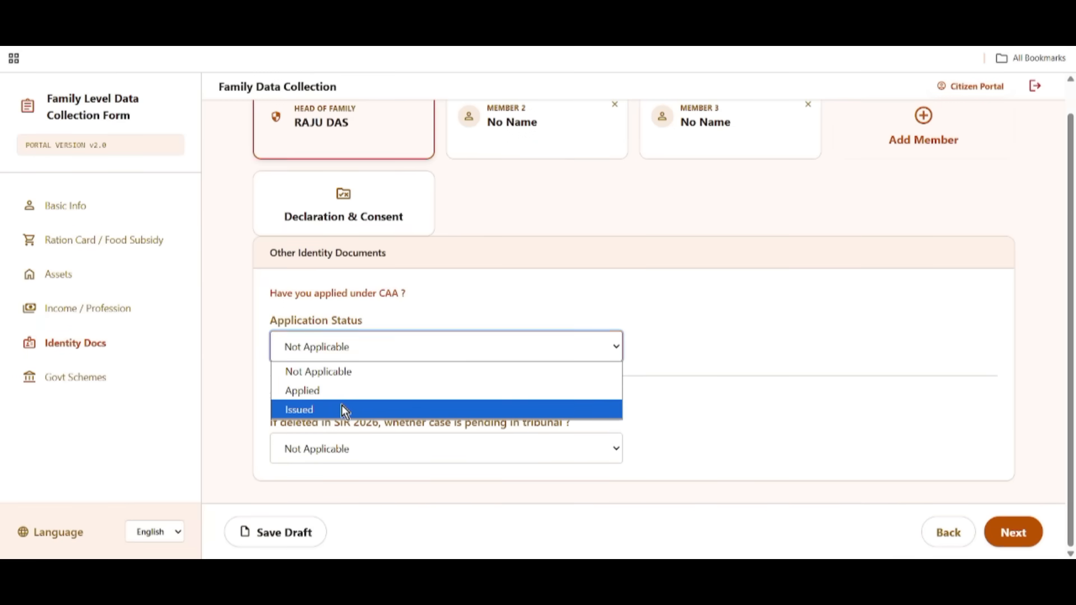
pyautogui.click(344, 405)
pyautogui.click(371, 348)
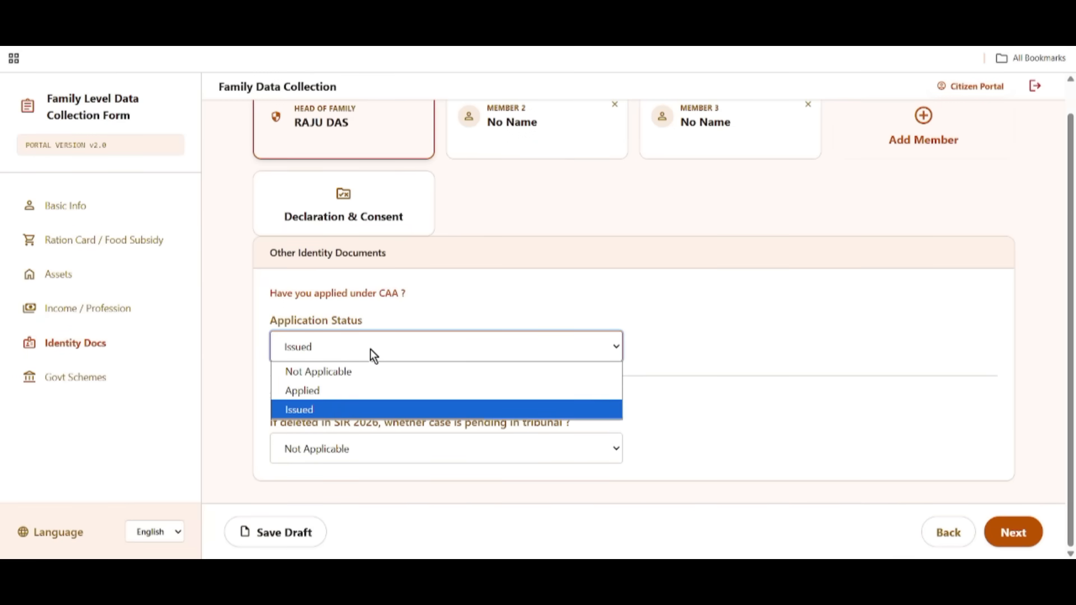
pyautogui.click(322, 372)
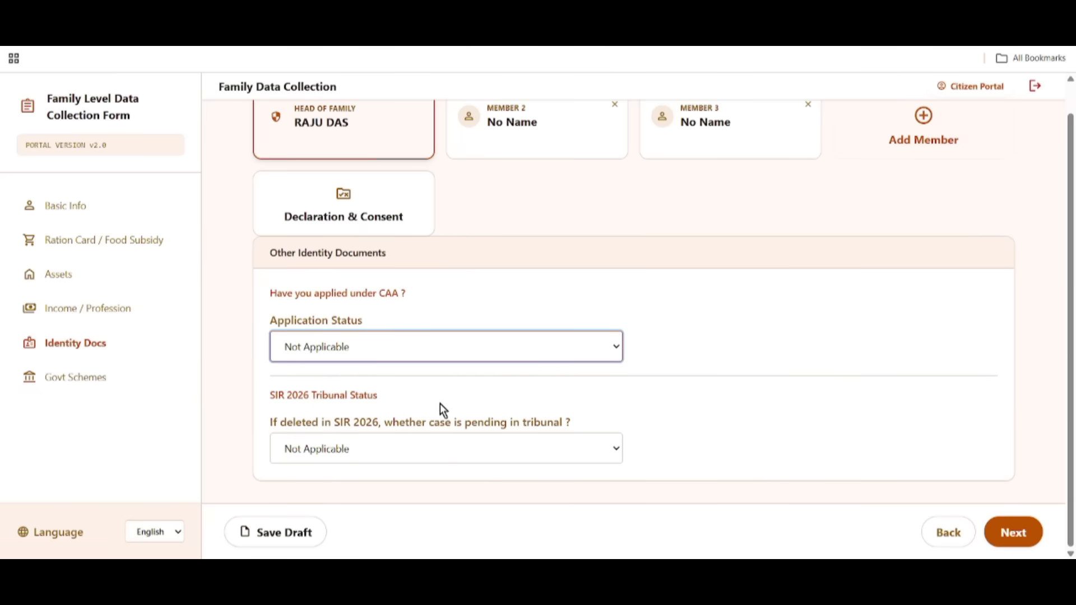
# Keep the tribunal case status at Not Applicable, save the draft and go to Govt Schemes.
pyautogui.moveTo(263, 397); pyautogui.dragTo(402, 405)
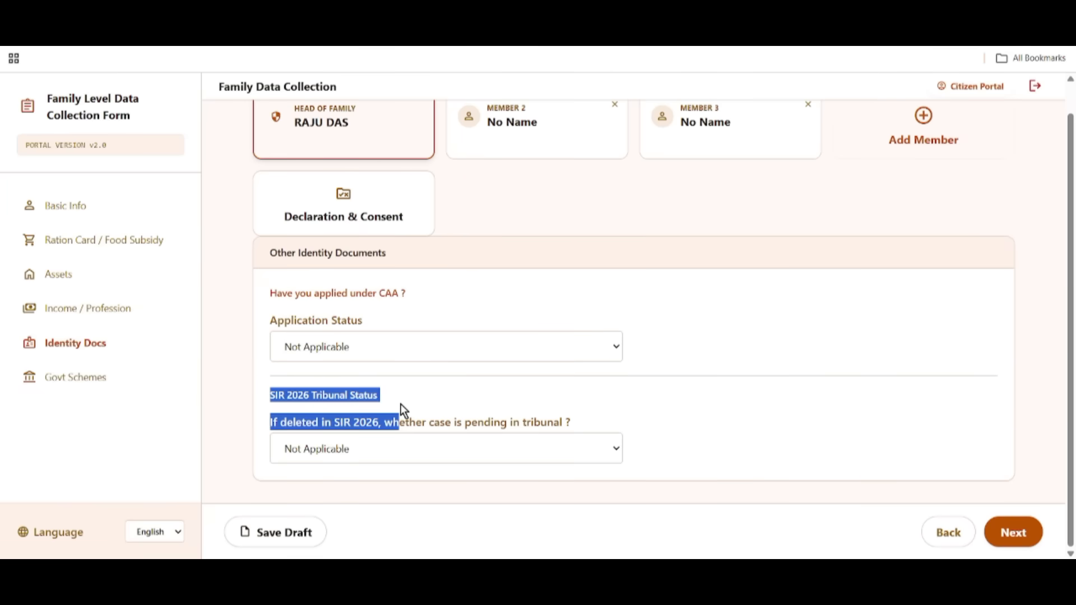
pyautogui.click(540, 375)
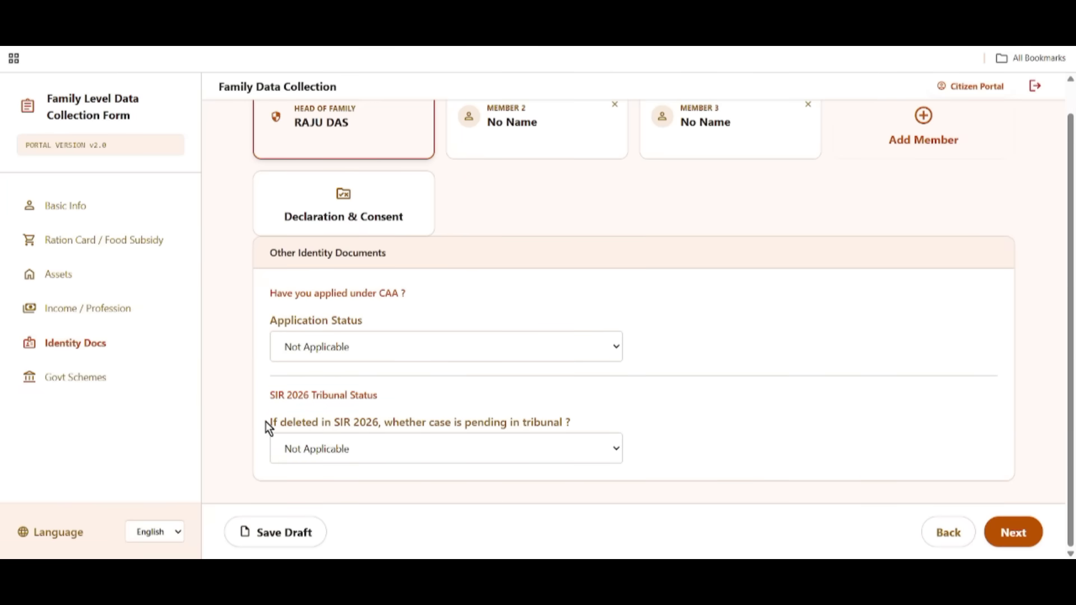
pyautogui.moveTo(265, 421); pyautogui.dragTo(378, 433)
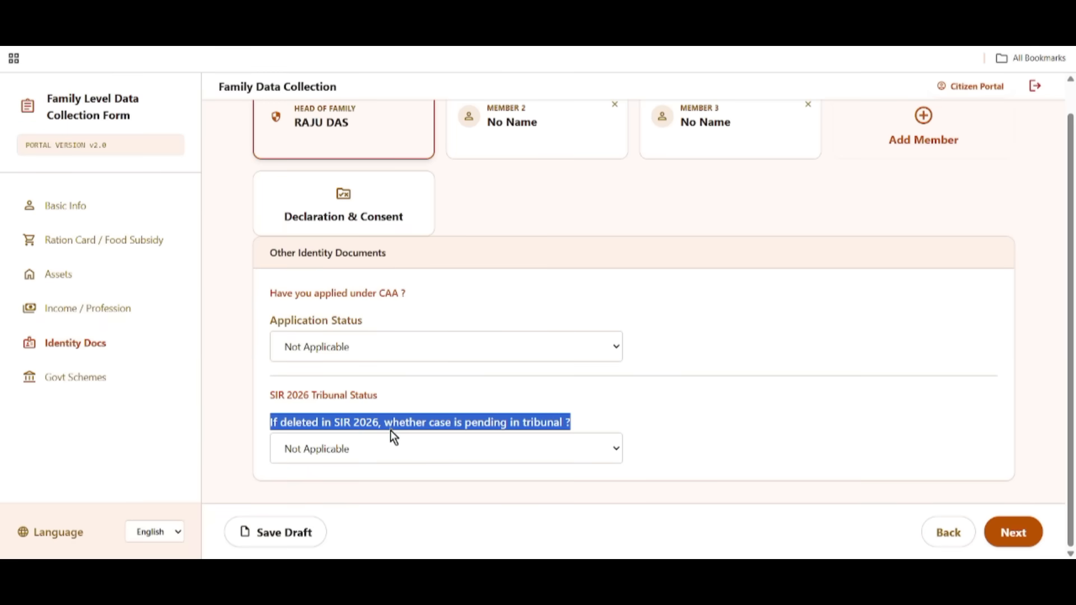
pyautogui.click(666, 415)
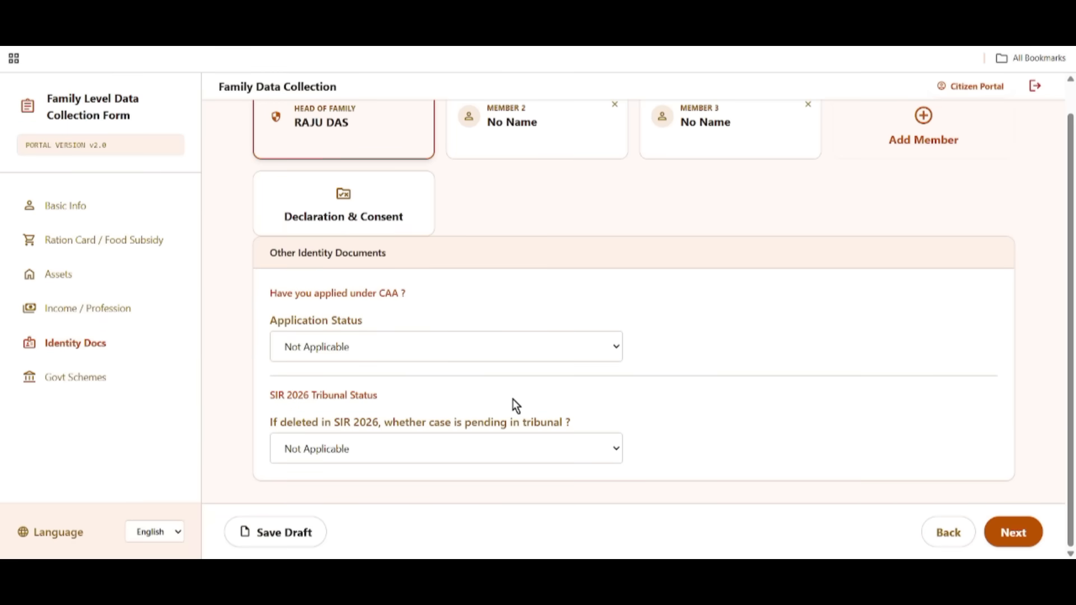
pyautogui.click(342, 451)
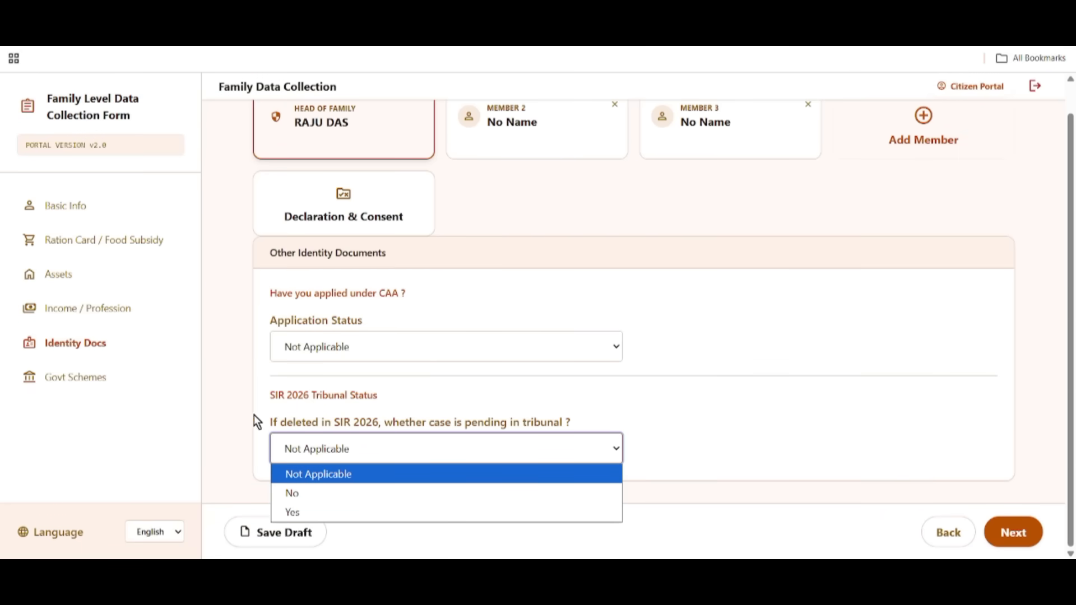
pyautogui.click(310, 474)
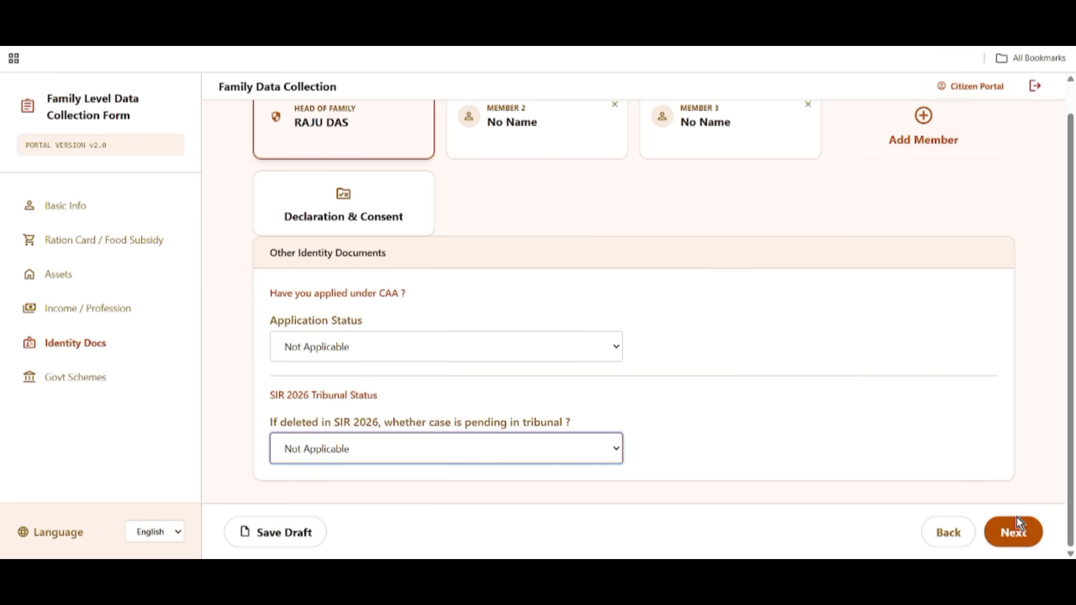
pyautogui.click(284, 534)
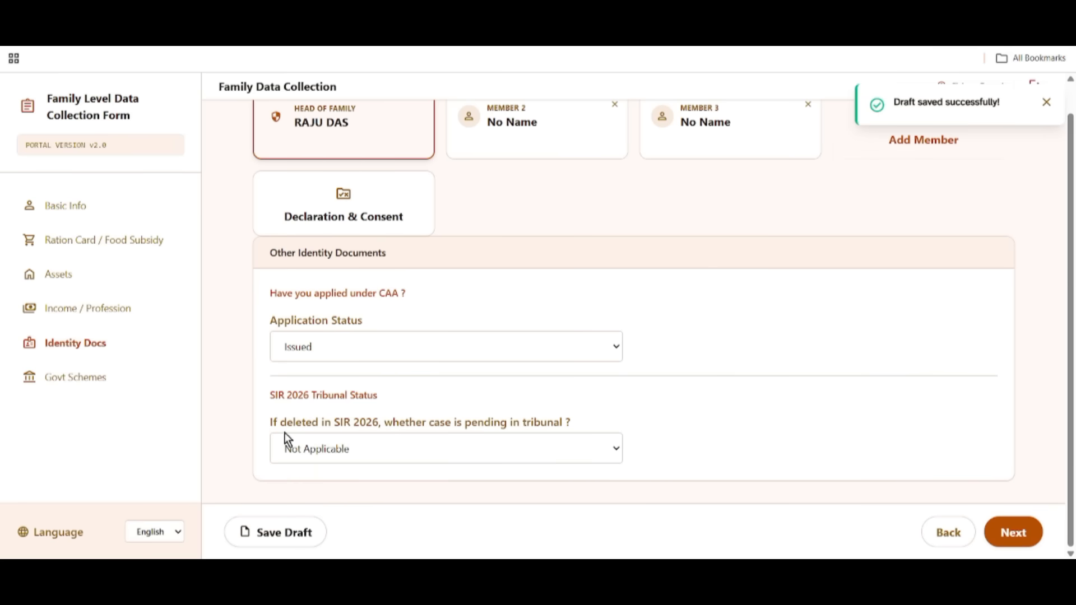
pyautogui.click(1015, 541)
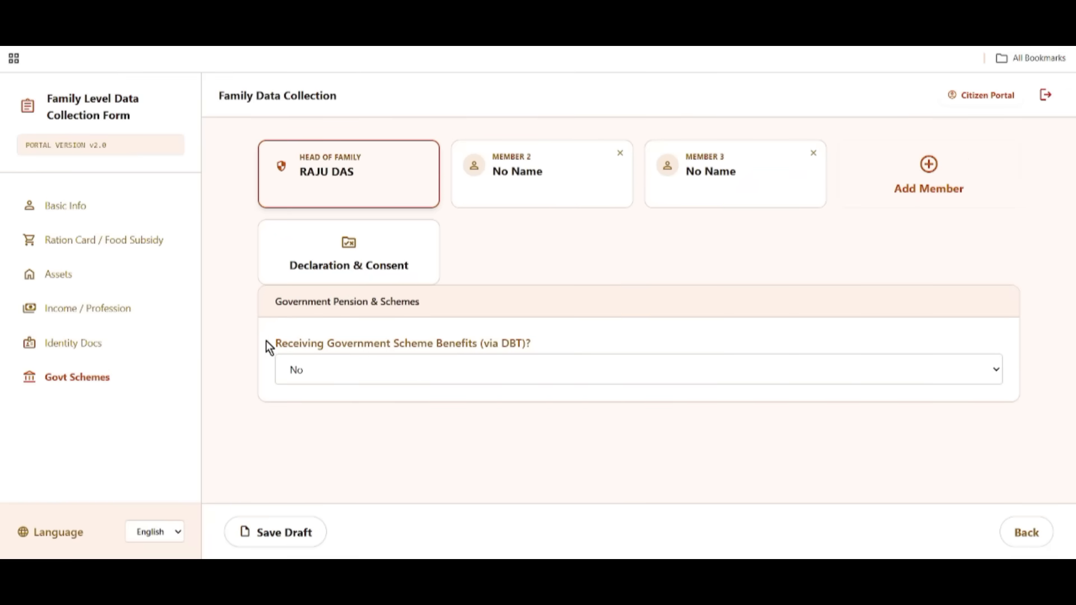
# Answer Yes to receiving government scheme benefits via DBT.
pyautogui.moveTo(327, 348); pyautogui.dragTo(534, 354)
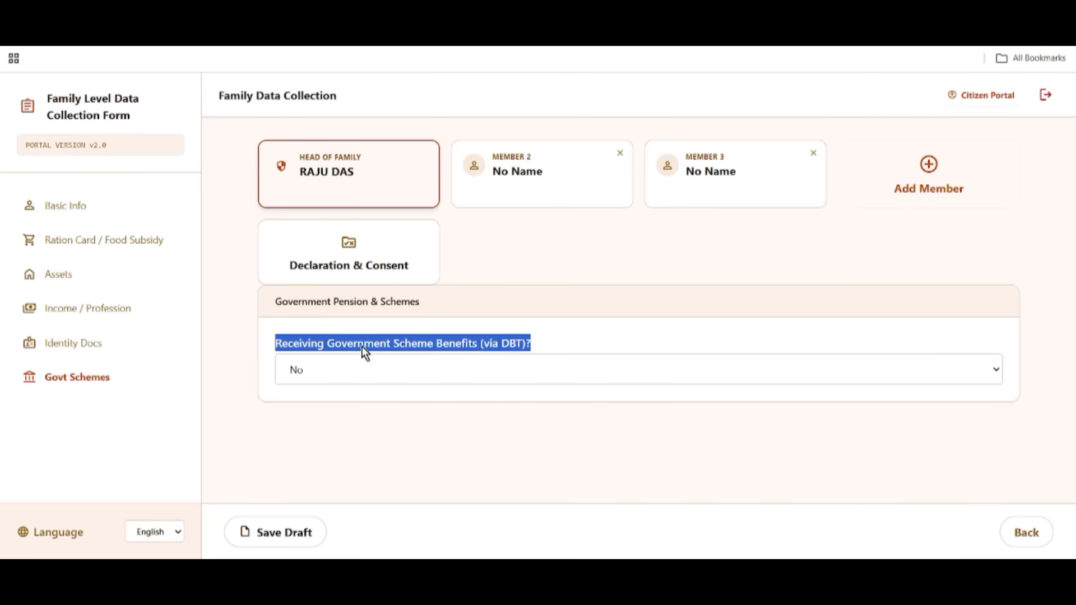
pyautogui.click(342, 370)
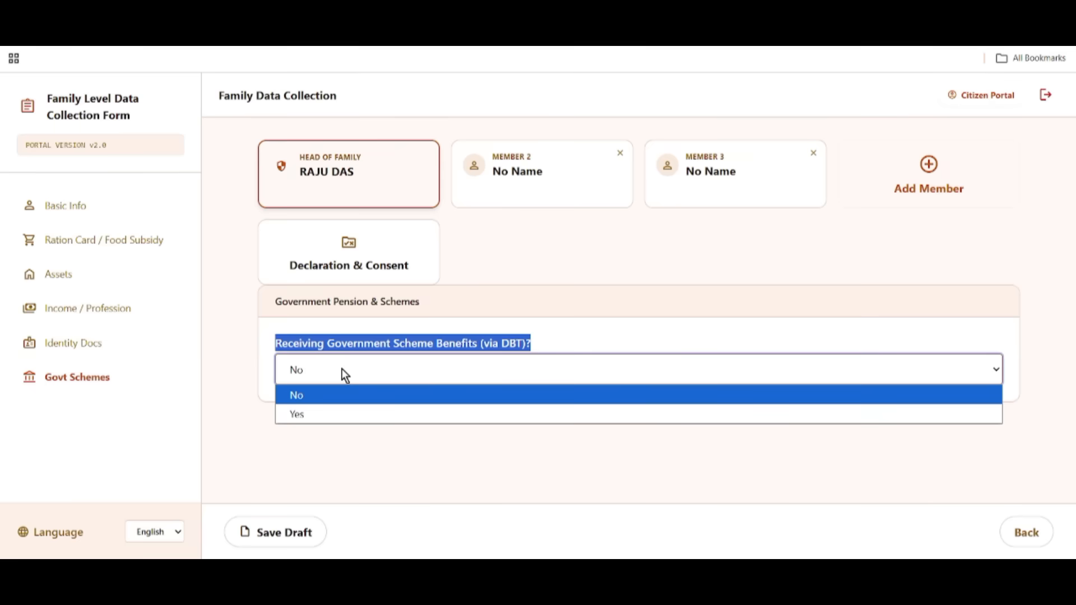
pyautogui.click(329, 413)
# Choose Swasthya Sathi as the Scheme 1 Name.
pyautogui.scroll(-1, 468, 408)
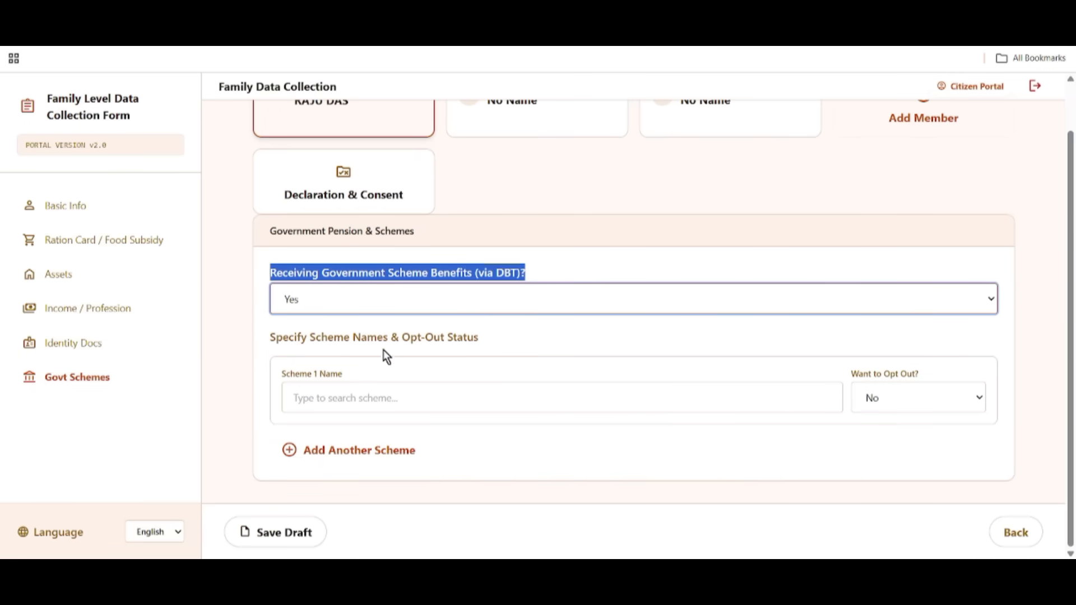
pyautogui.moveTo(282, 372); pyautogui.dragTo(447, 418)
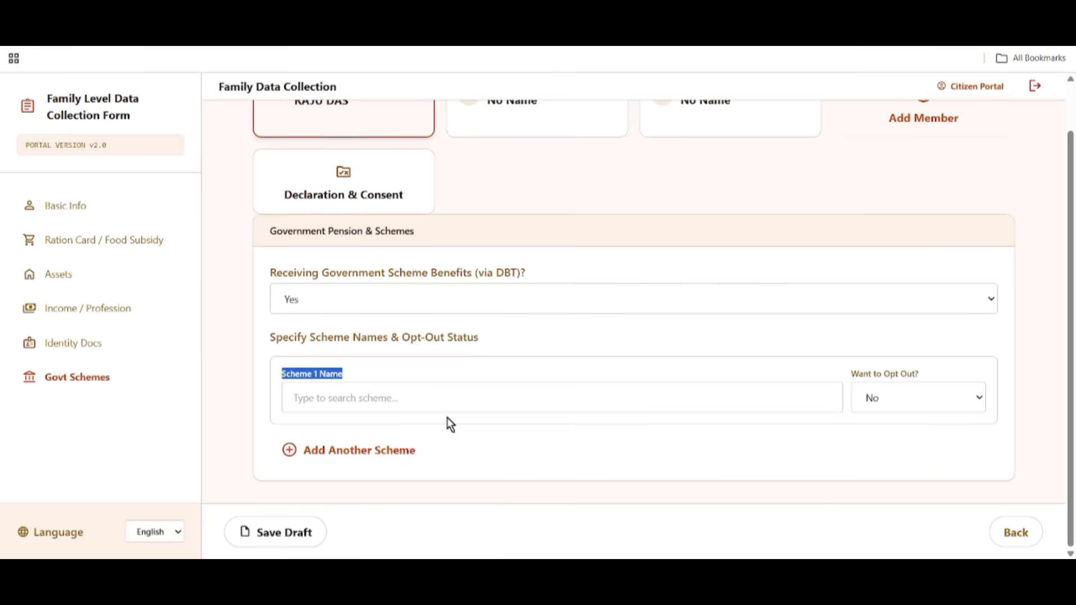
pyautogui.click(332, 399)
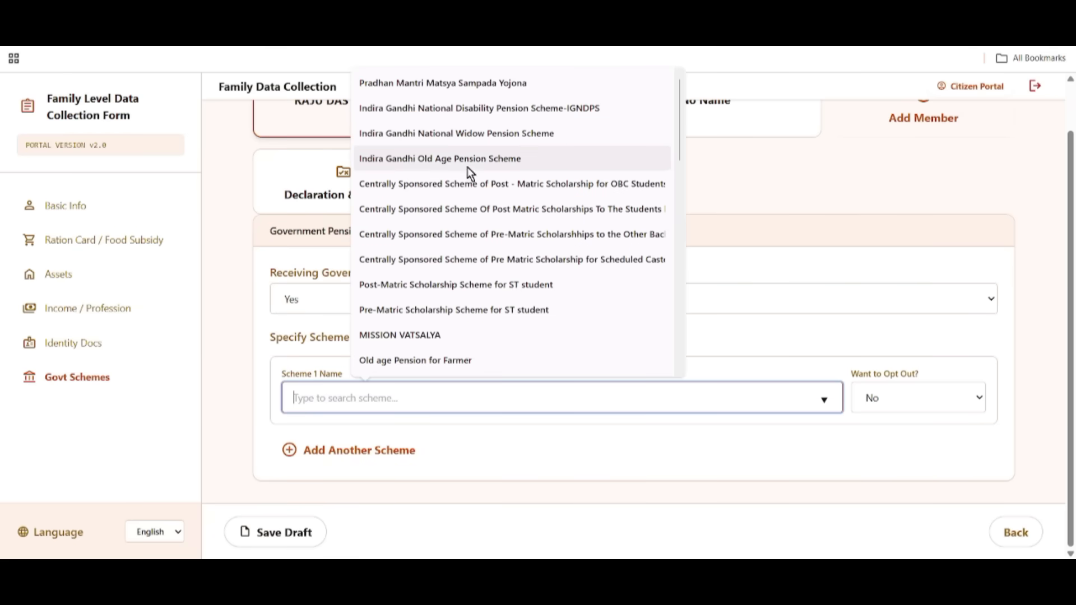
pyautogui.scroll(-9, 495, 336)
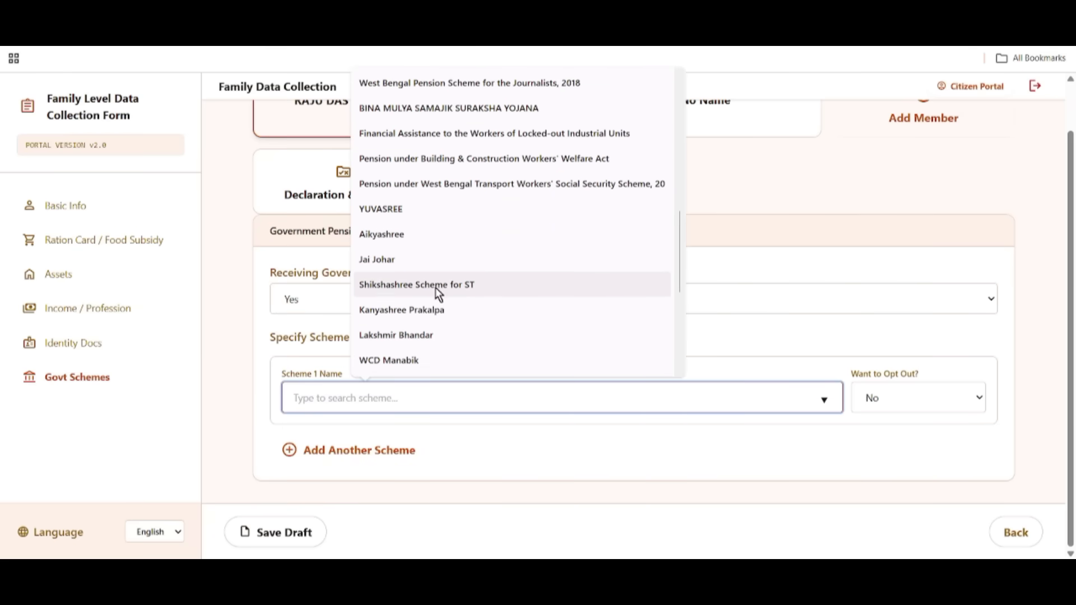
pyautogui.scroll(-2, 472, 333)
pyautogui.scroll(-3, 482, 334)
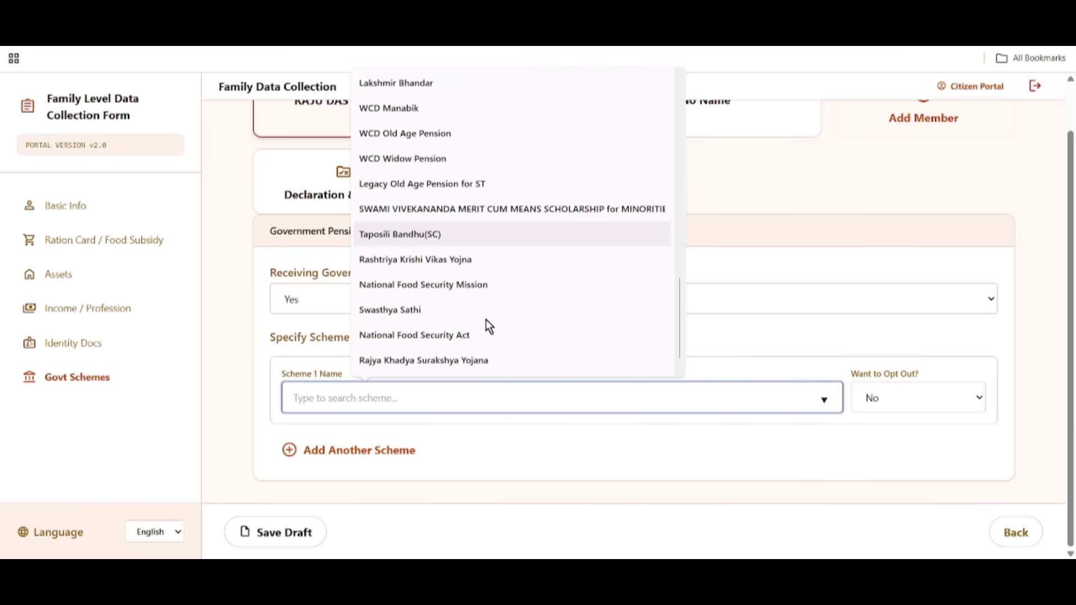
pyautogui.click(389, 308)
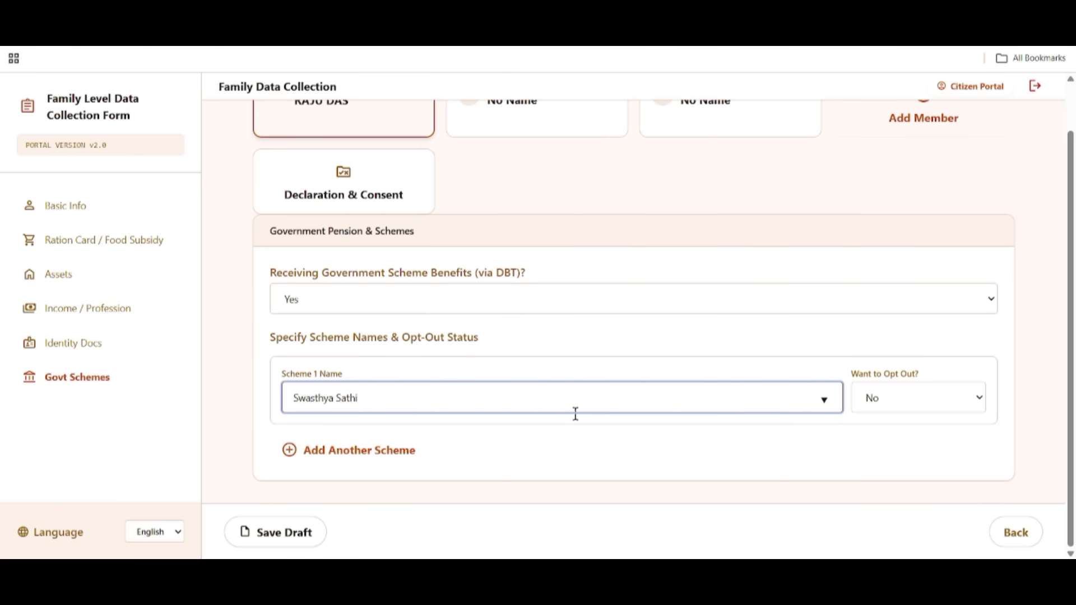
# Keep Want to Opt Out? set to No for Swasthya Sathi.
pyautogui.moveTo(921, 375); pyautogui.dragTo(674, 376)
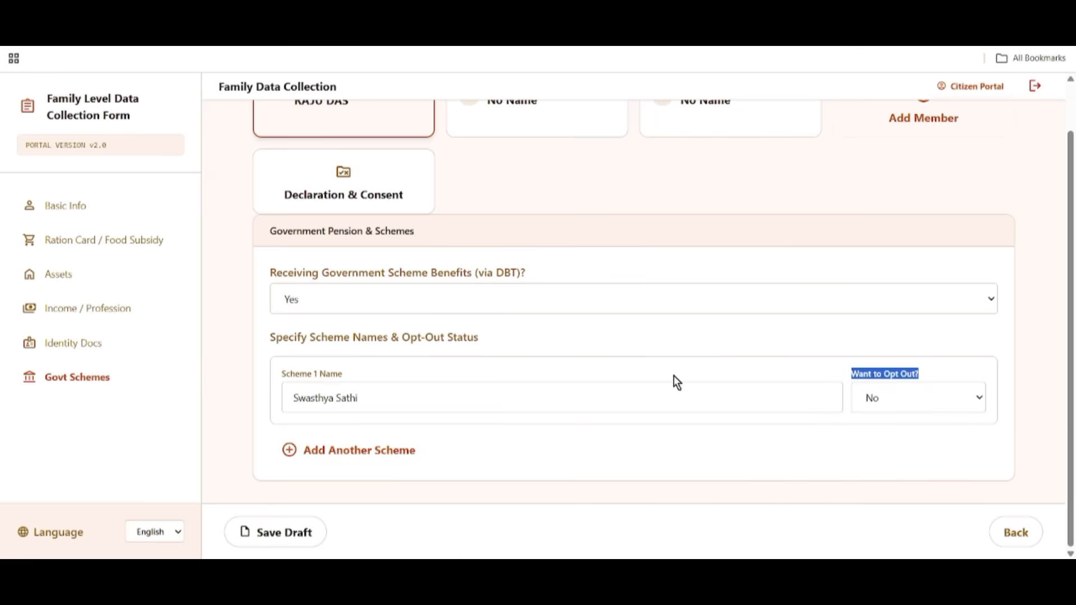
pyautogui.click(736, 355)
pyautogui.moveTo(847, 371); pyautogui.dragTo(921, 378)
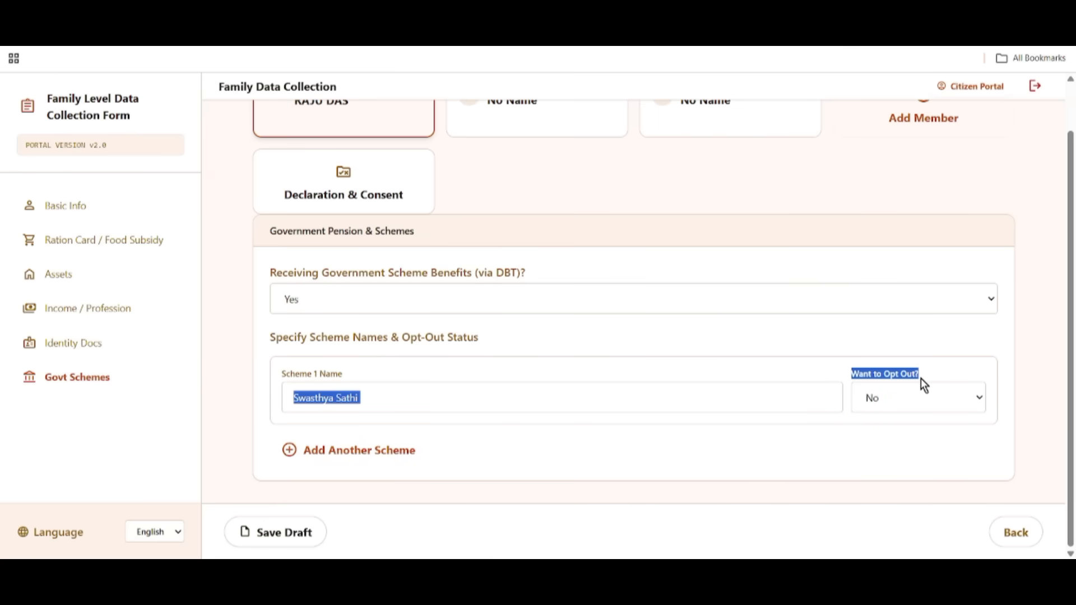
pyautogui.click(831, 363)
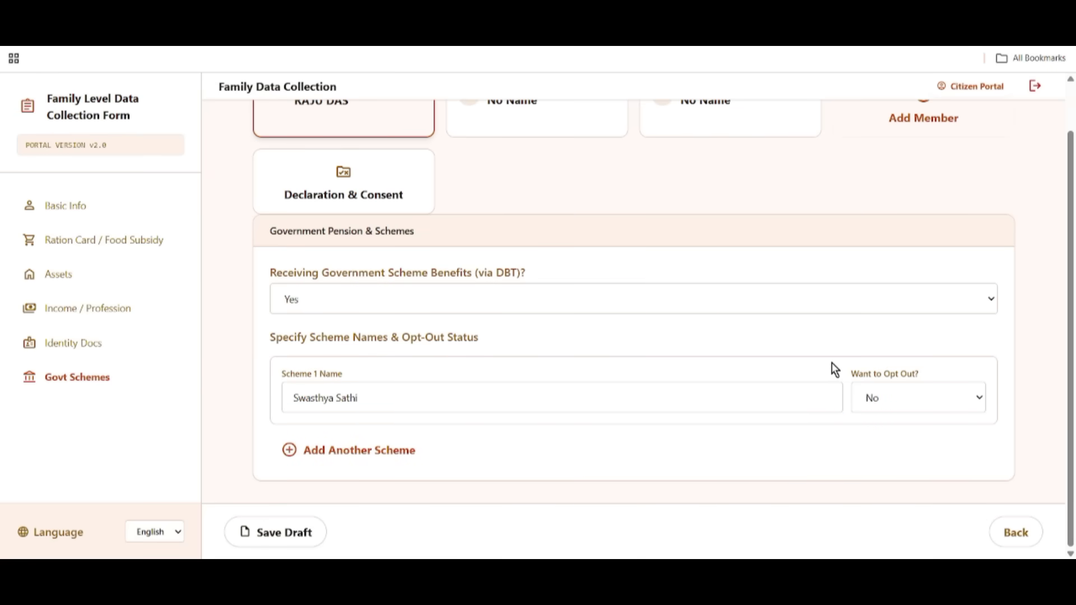
pyautogui.moveTo(829, 369); pyautogui.dragTo(926, 371)
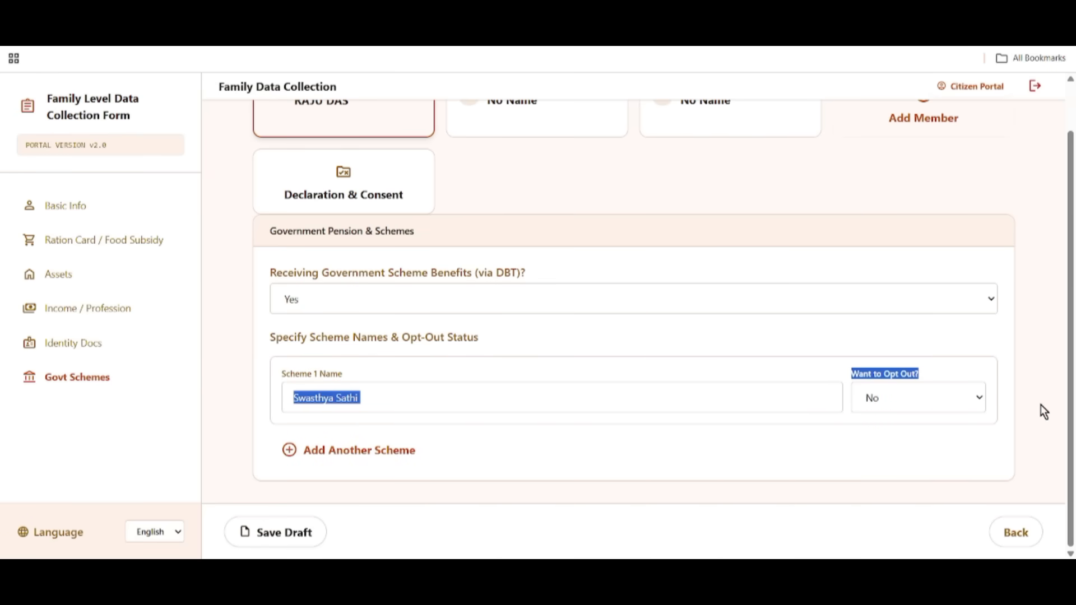
pyautogui.click(871, 405)
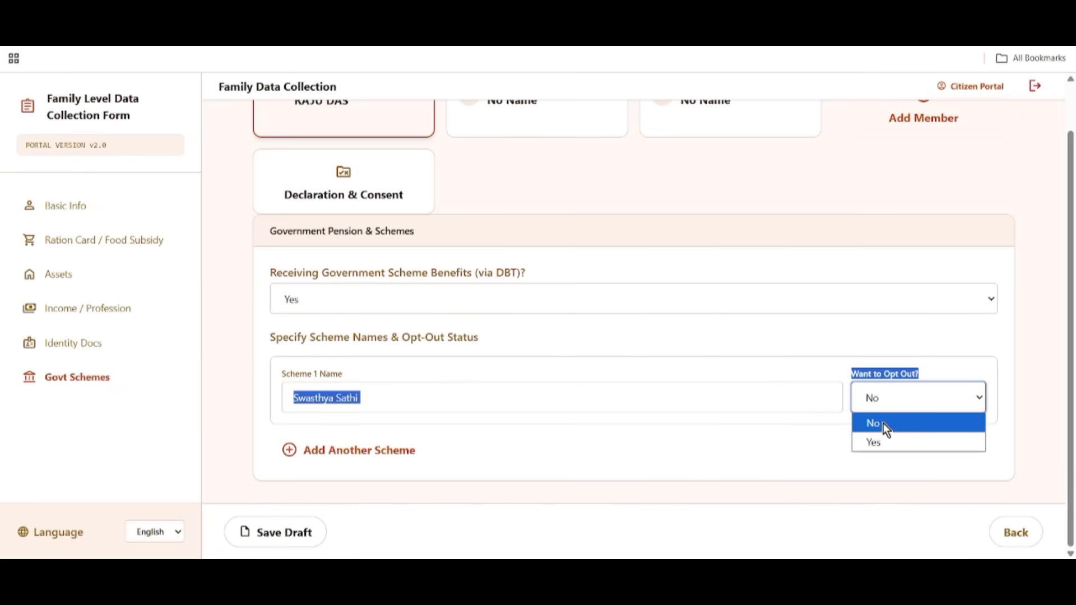
pyautogui.click(883, 422)
# Add and then remove a second scheme row, and save the draft.
pyautogui.click(793, 371)
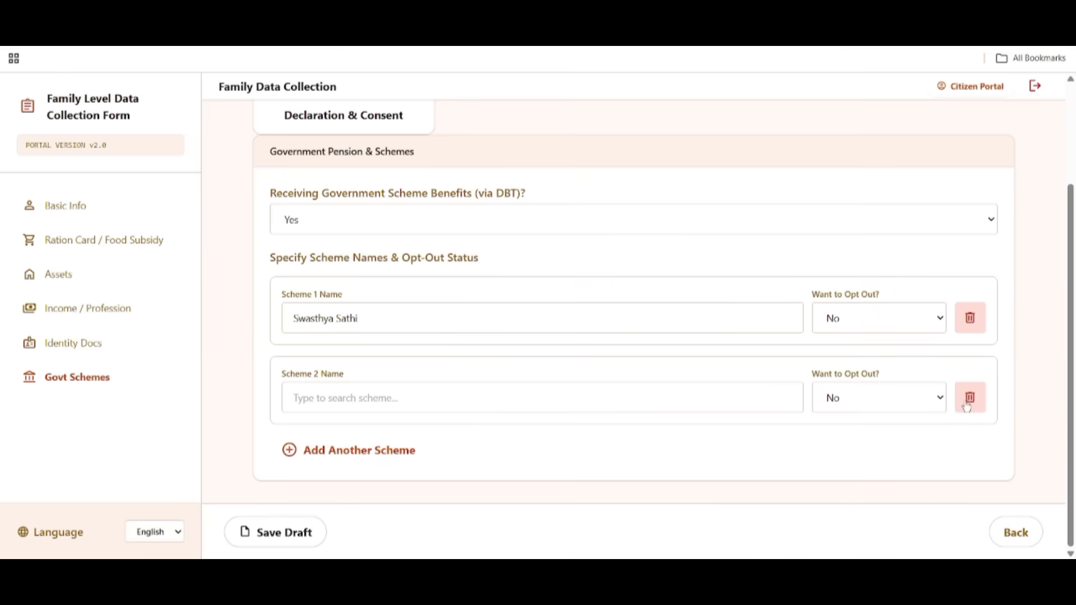
pyautogui.click(968, 402)
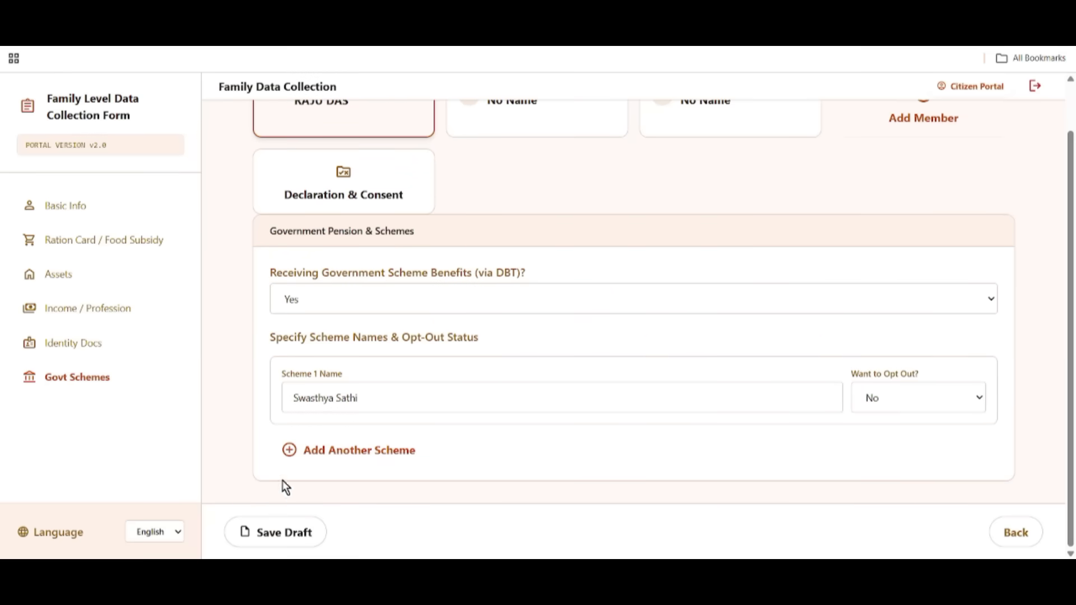
pyautogui.click(294, 539)
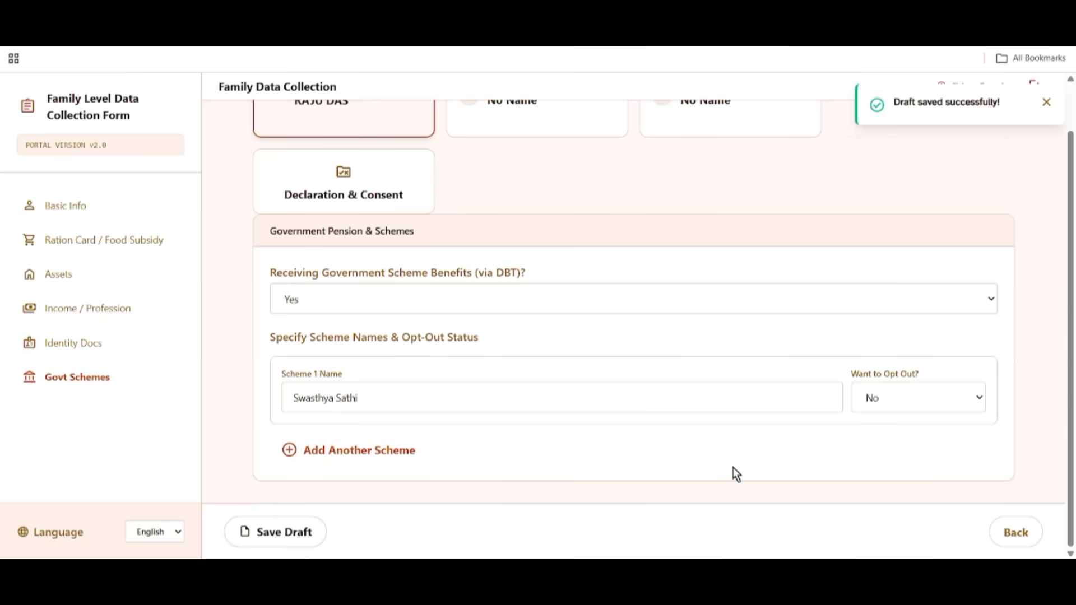
pyautogui.scroll(1, 407, 359)
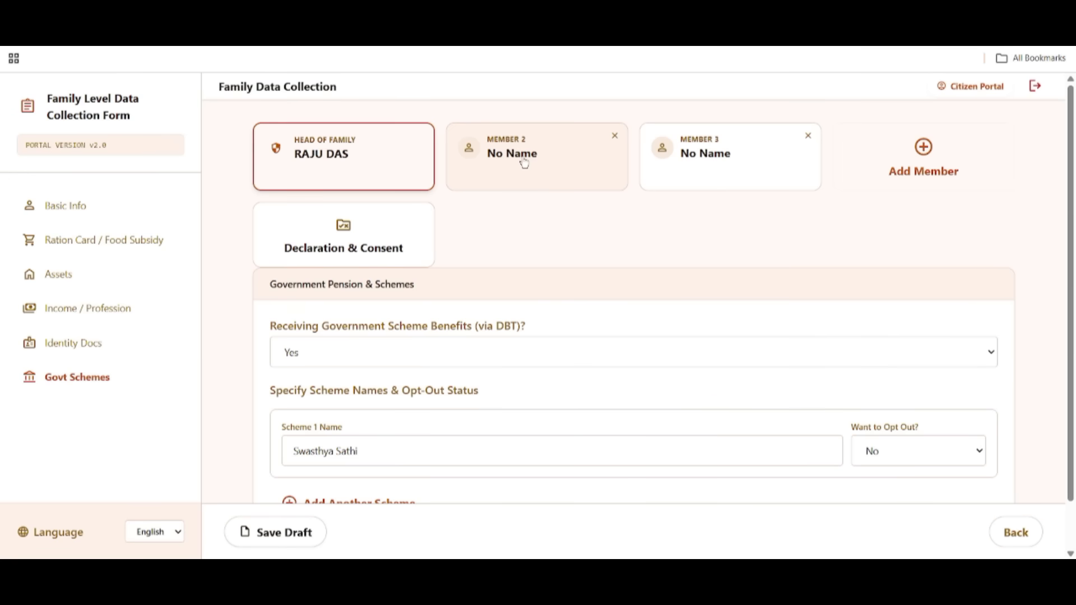
# Switch to Member 2's blank Basic Information form, Member Type Adult, and review its fields.
pyautogui.click(555, 163)
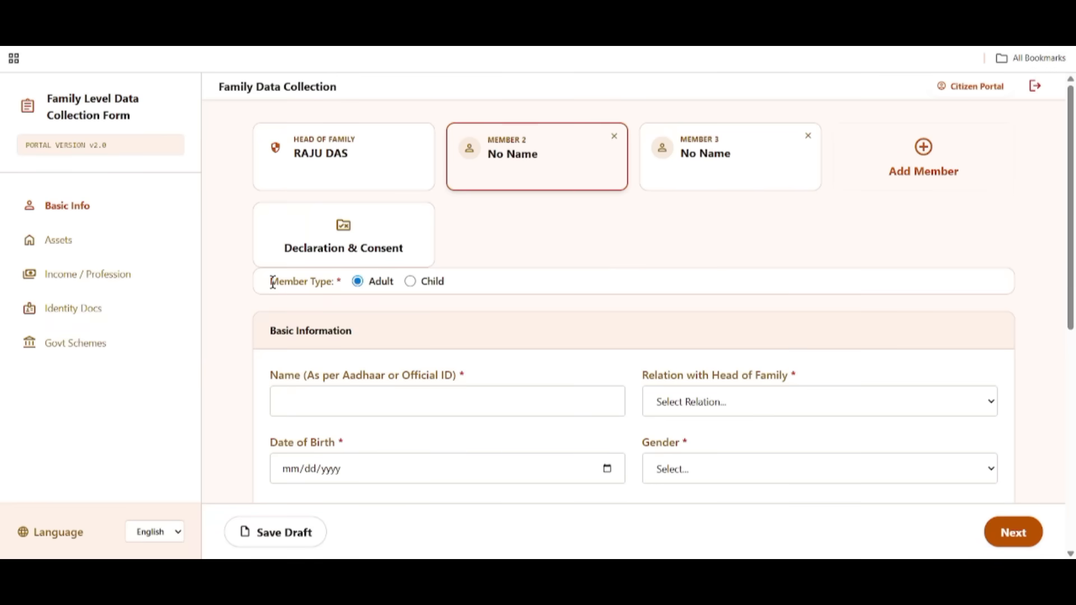
pyautogui.moveTo(272, 281); pyautogui.dragTo(365, 288)
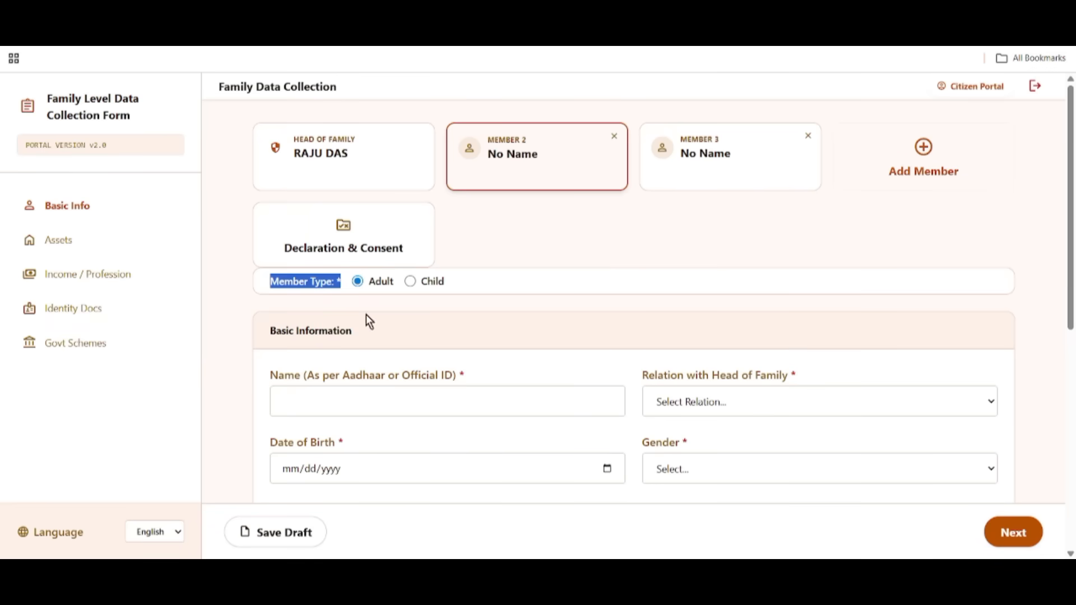
pyautogui.moveTo(261, 332); pyautogui.dragTo(347, 331)
pyautogui.scroll(-1, 499, 318)
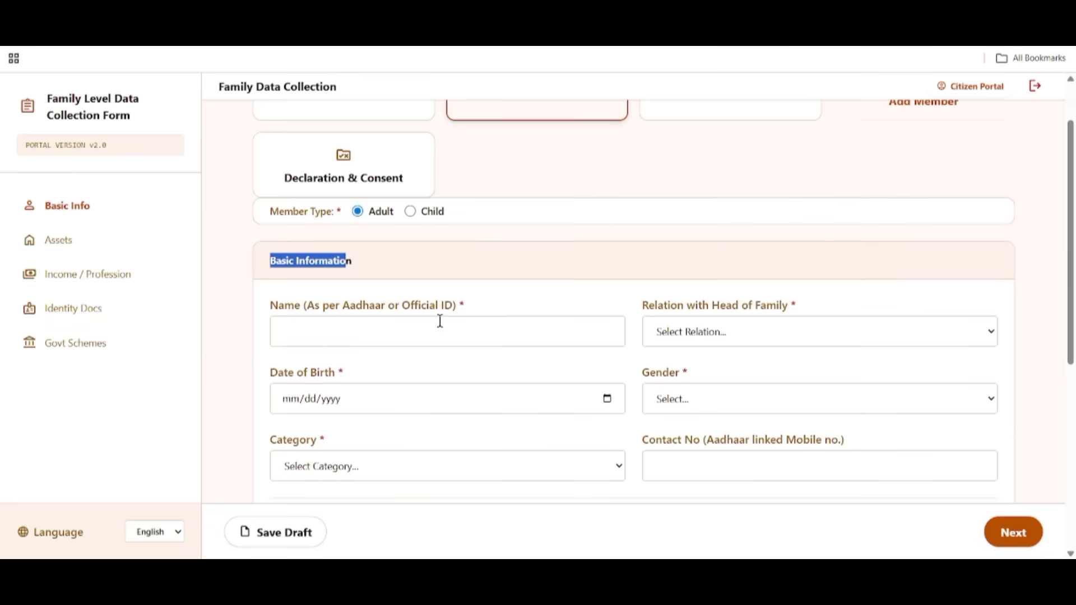
pyautogui.moveTo(273, 303); pyautogui.dragTo(418, 307)
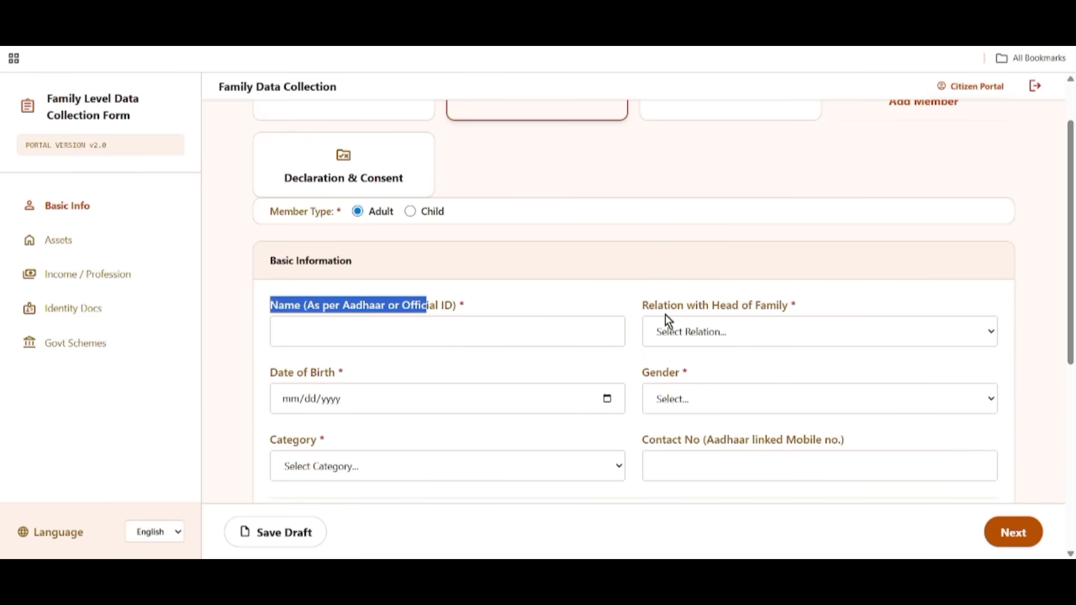
pyautogui.moveTo(648, 308); pyautogui.dragTo(832, 311)
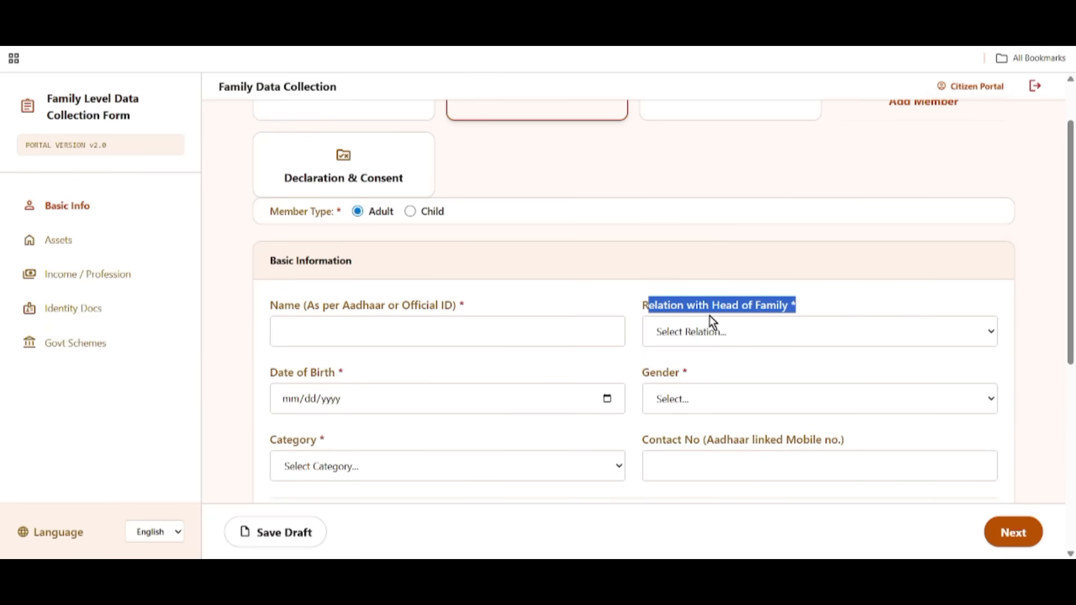
pyautogui.scroll(1, 729, 303)
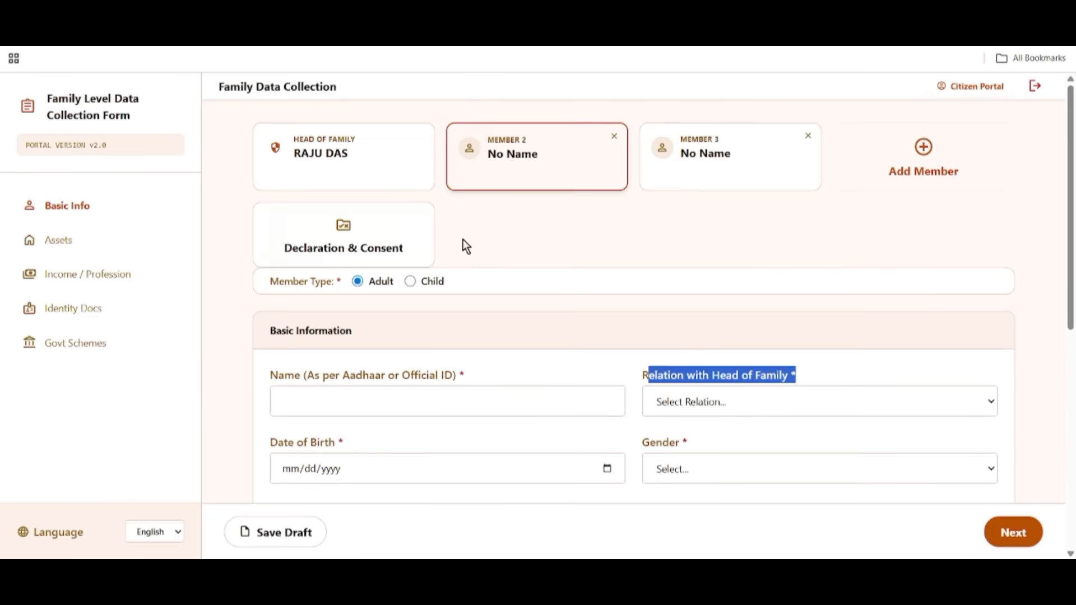
pyautogui.scroll(-1, 723, 375)
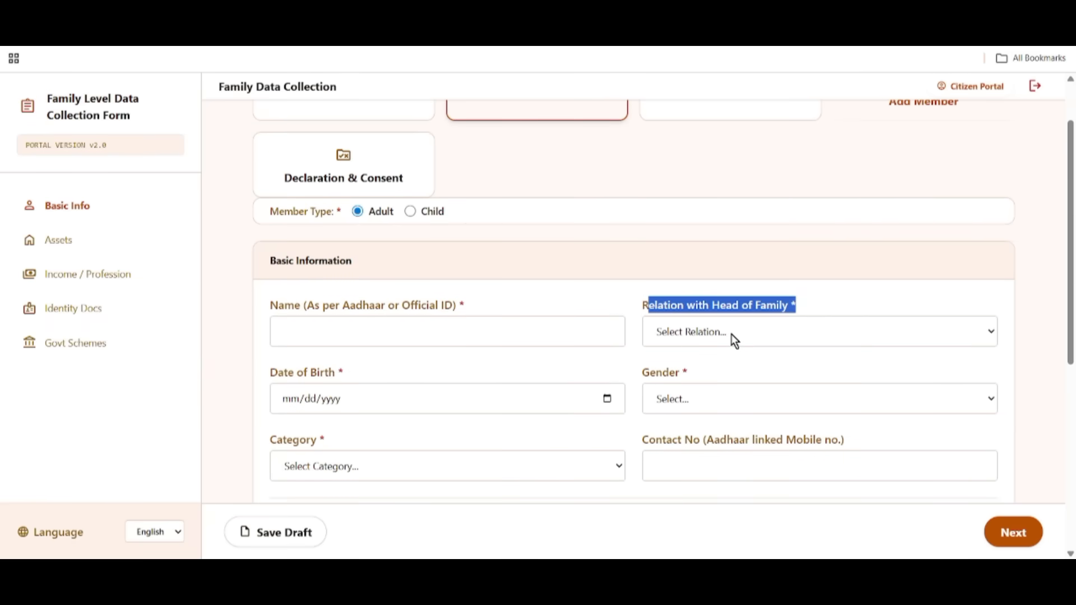
# Paste Member 2's name and set relation with head of family to Wife.
pyautogui.click(303, 334)
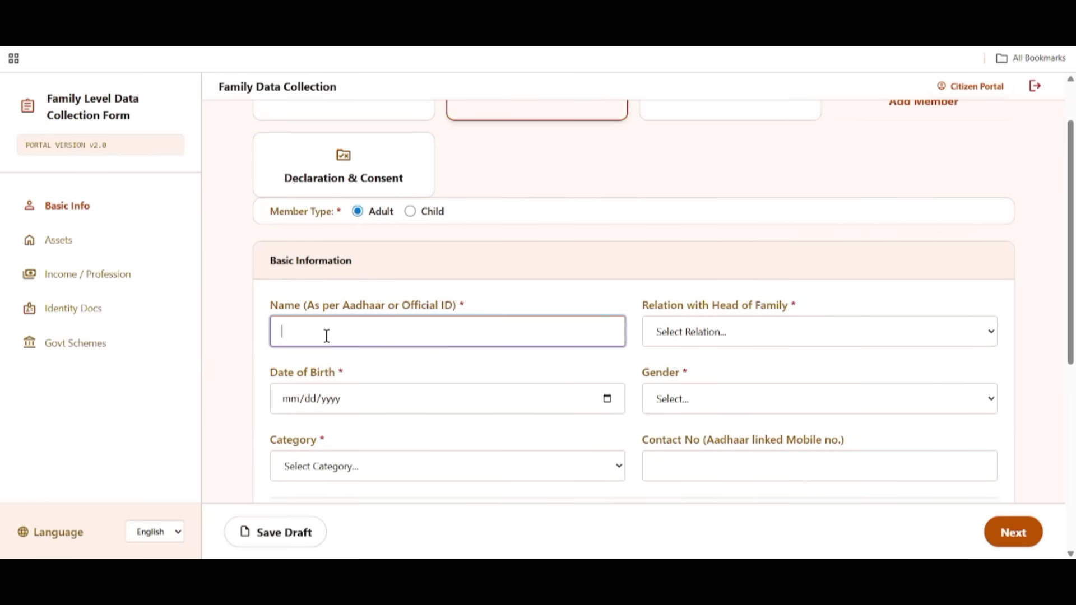
pyautogui.moveTo(640, 304); pyautogui.dragTo(783, 317)
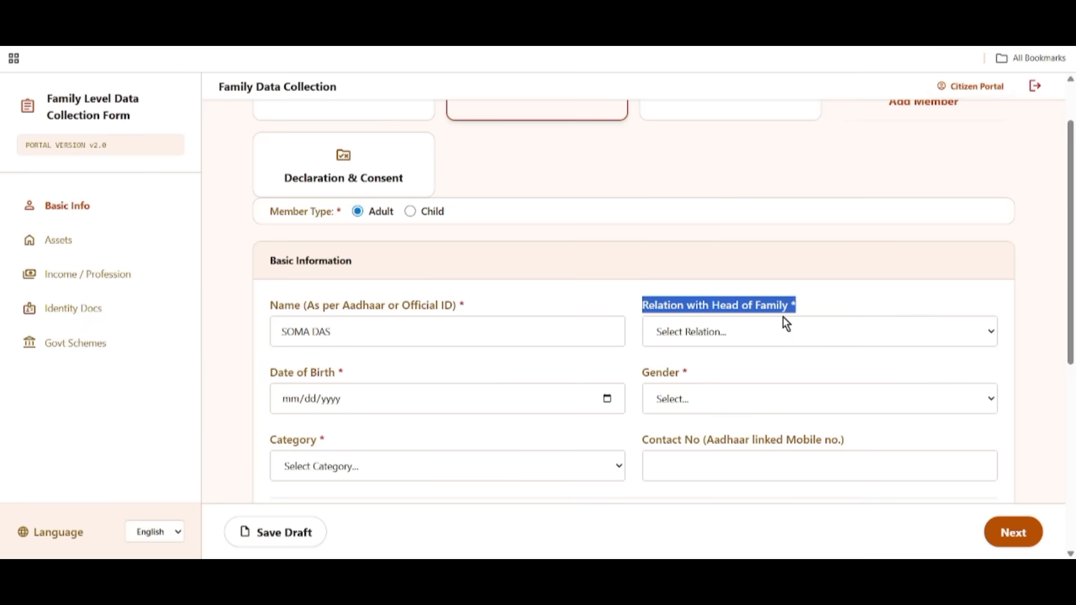
pyautogui.scroll(-1, 729, 224)
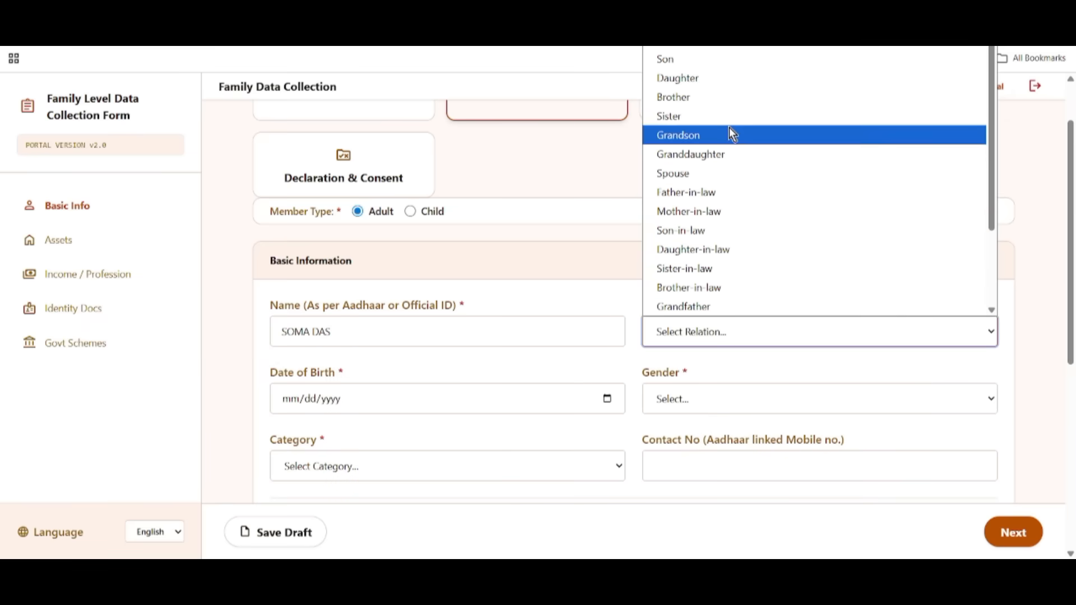
pyautogui.click(699, 48)
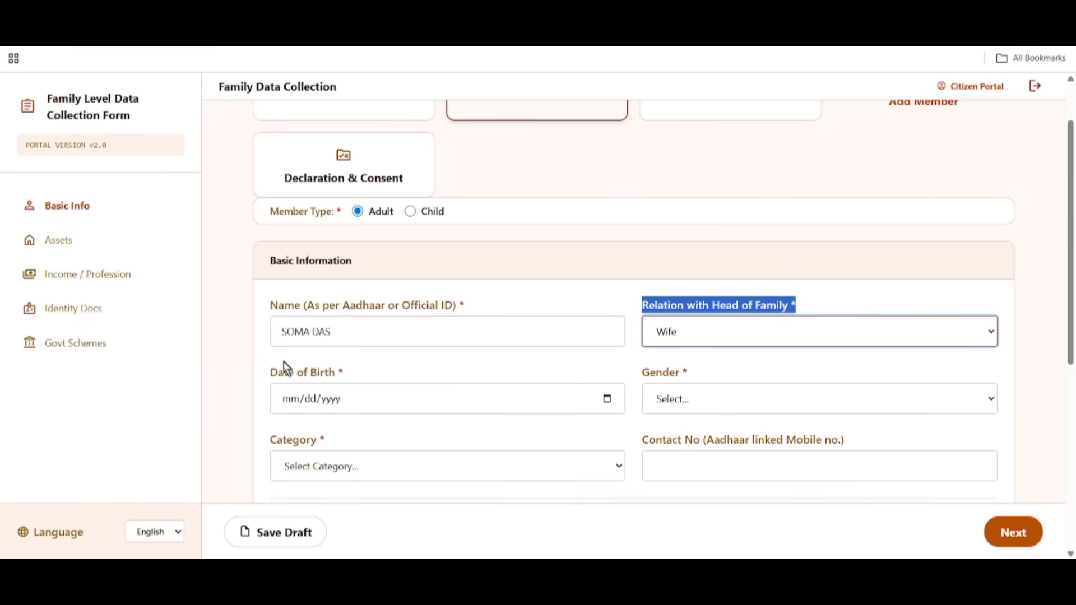
# Enter date of birth 07/04/2000 and set gender to Female.
pyautogui.moveTo(264, 371); pyautogui.dragTo(367, 378)
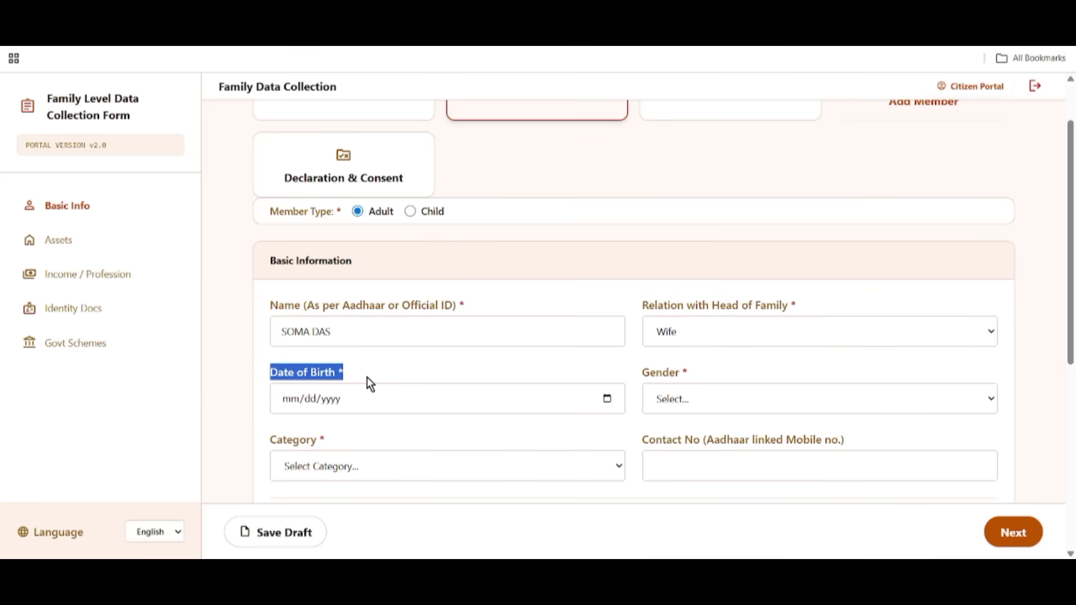
pyautogui.click(607, 399)
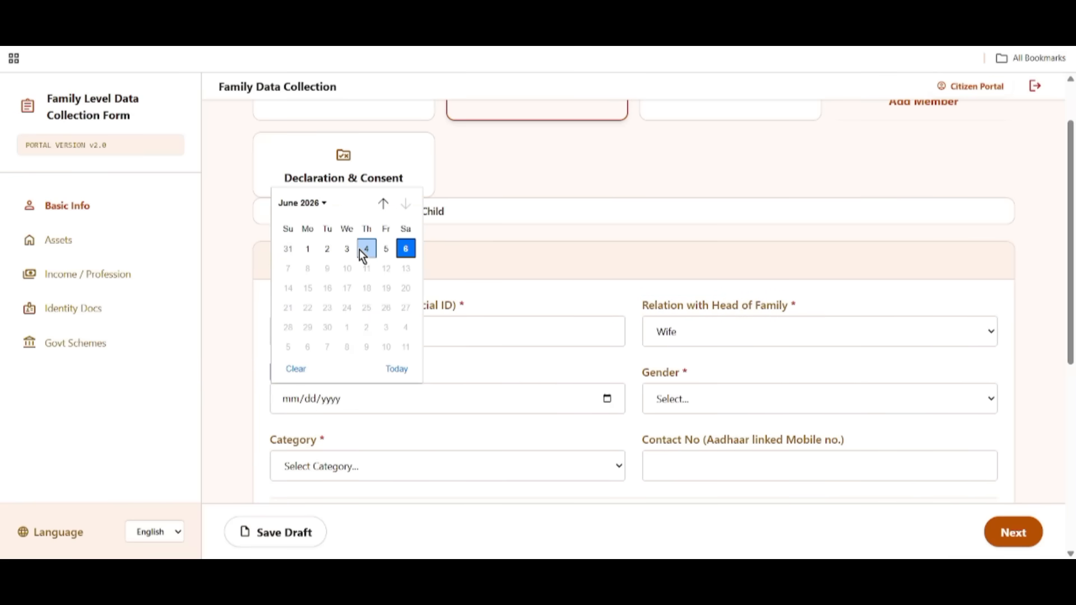
pyautogui.press('Escape')
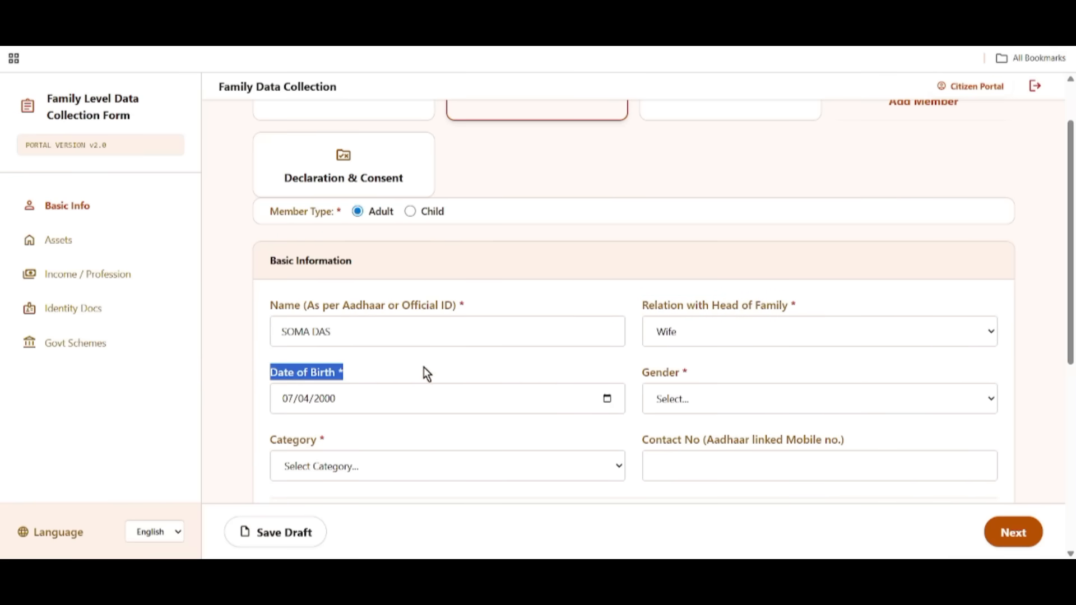
pyautogui.click(463, 361)
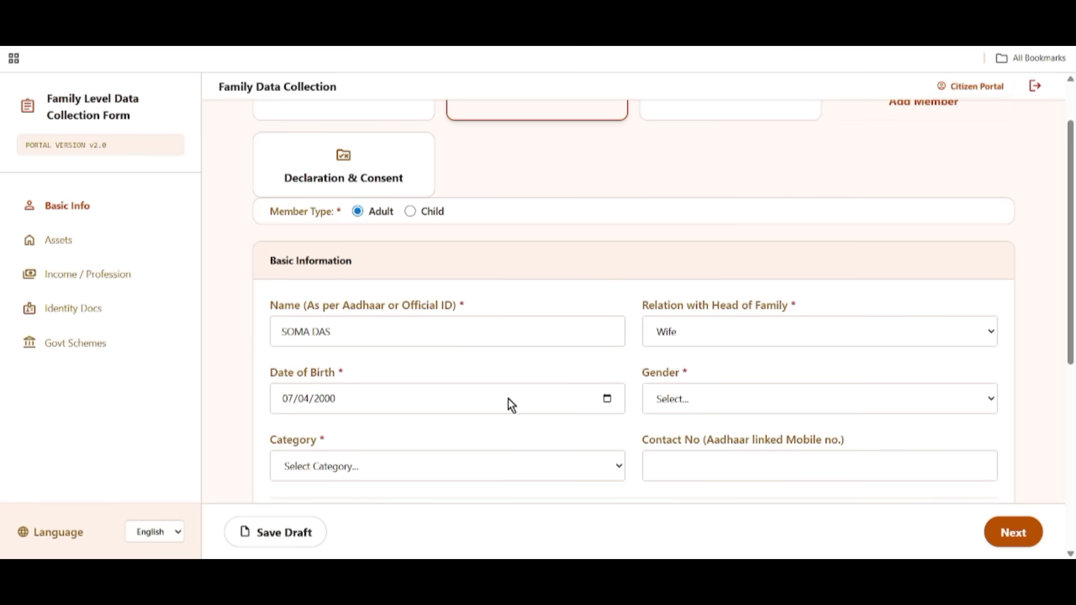
pyautogui.click(680, 396)
pyautogui.click(697, 460)
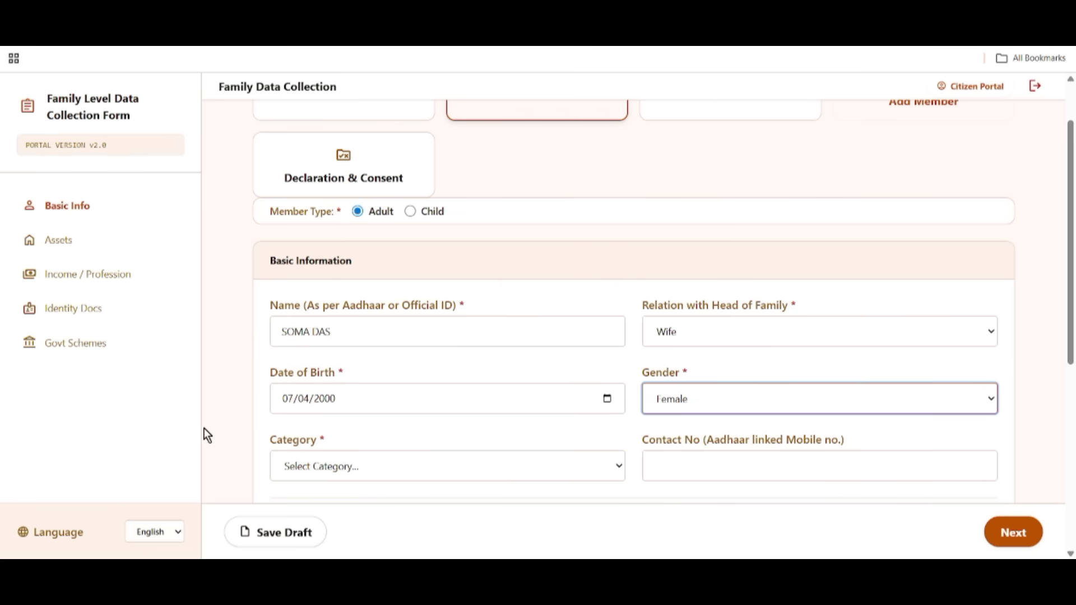
# Set category to UR (Unreserved Category) and fill in the contact number field.
pyautogui.moveTo(269, 443); pyautogui.dragTo(330, 446)
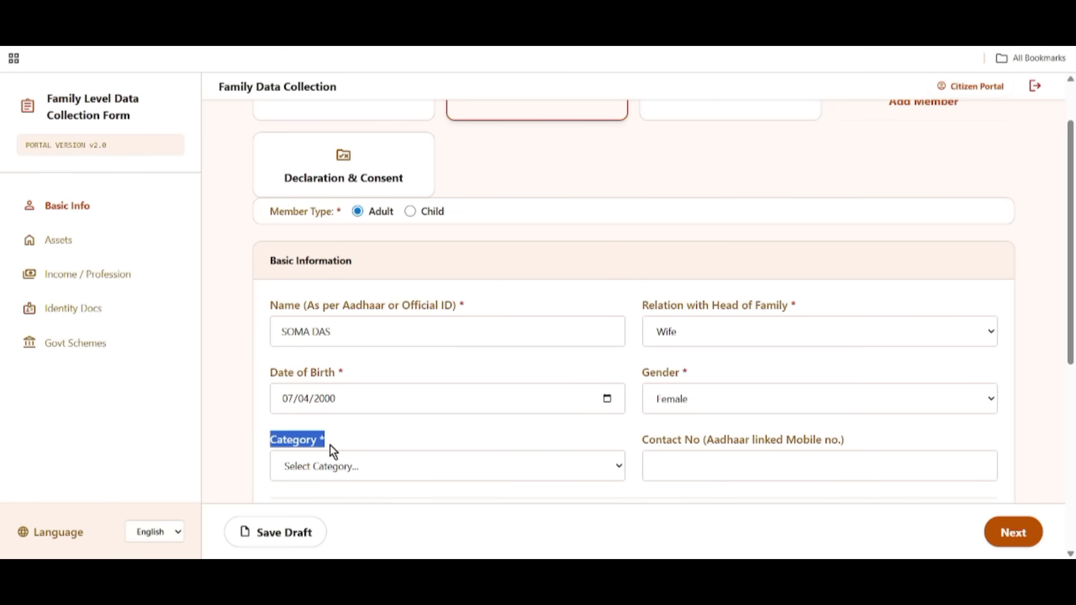
pyautogui.click(410, 477)
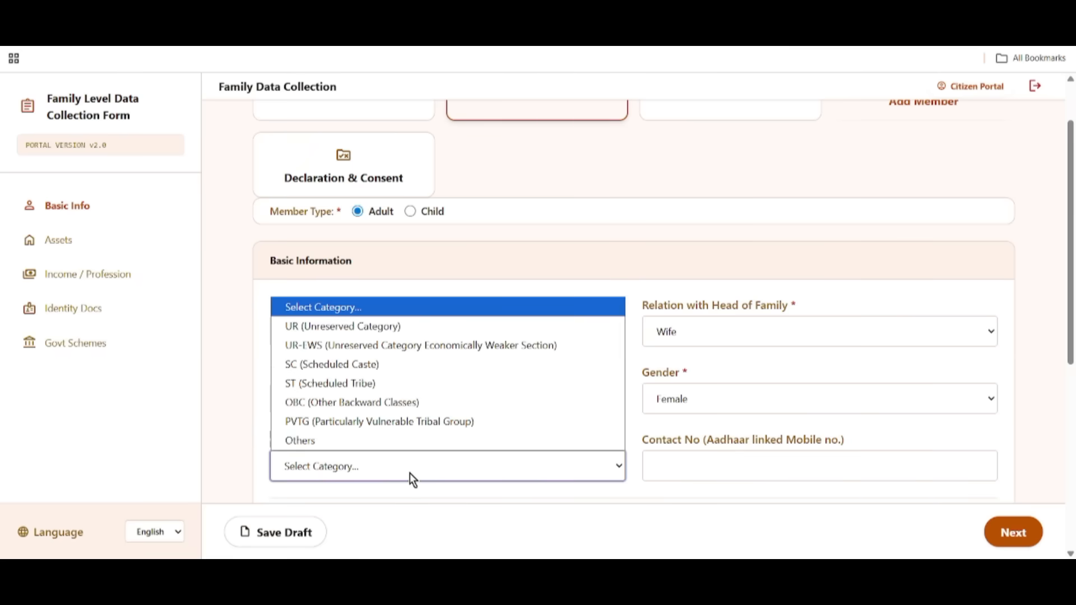
pyautogui.click(331, 331)
pyautogui.scroll(-1, 475, 421)
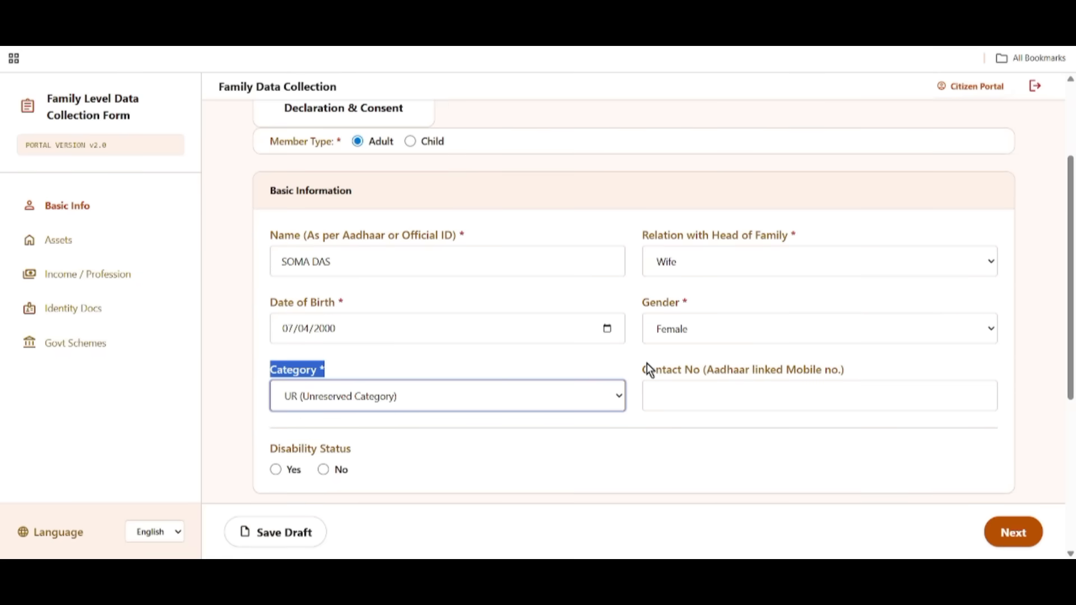
pyautogui.moveTo(648, 370); pyautogui.dragTo(786, 375)
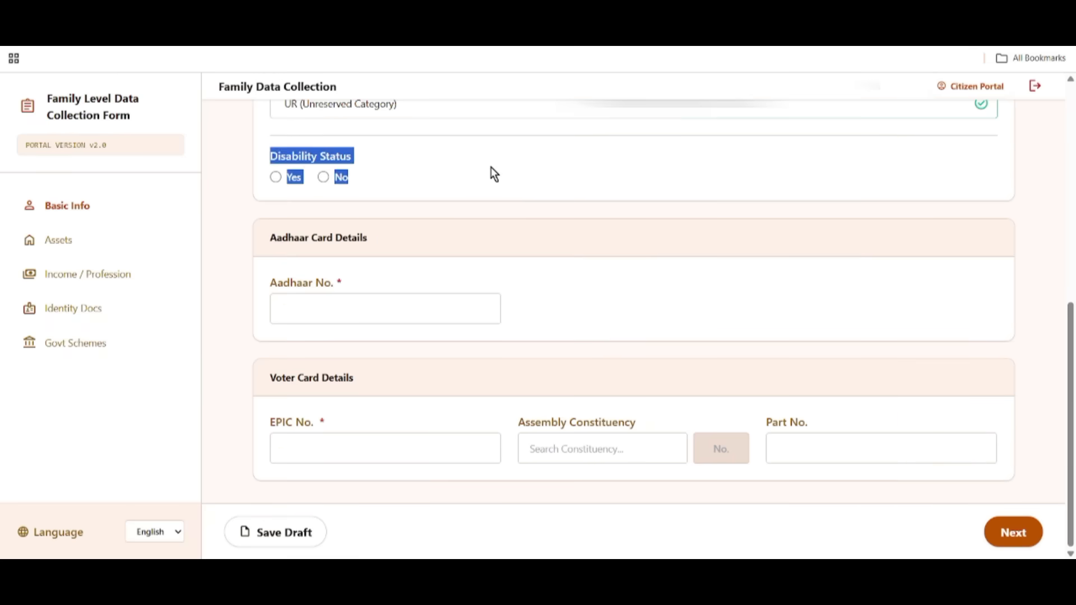
pyautogui.click(491, 167)
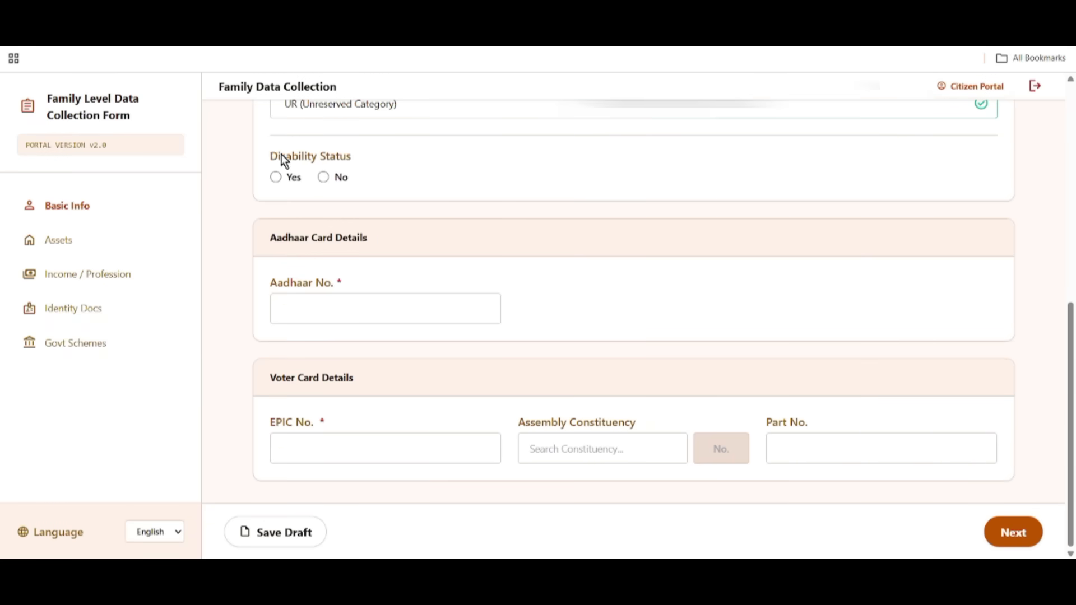
# Set disability status to No, ahead of the Aadhaar Card Details section.
pyautogui.moveTo(282, 157); pyautogui.dragTo(538, 162)
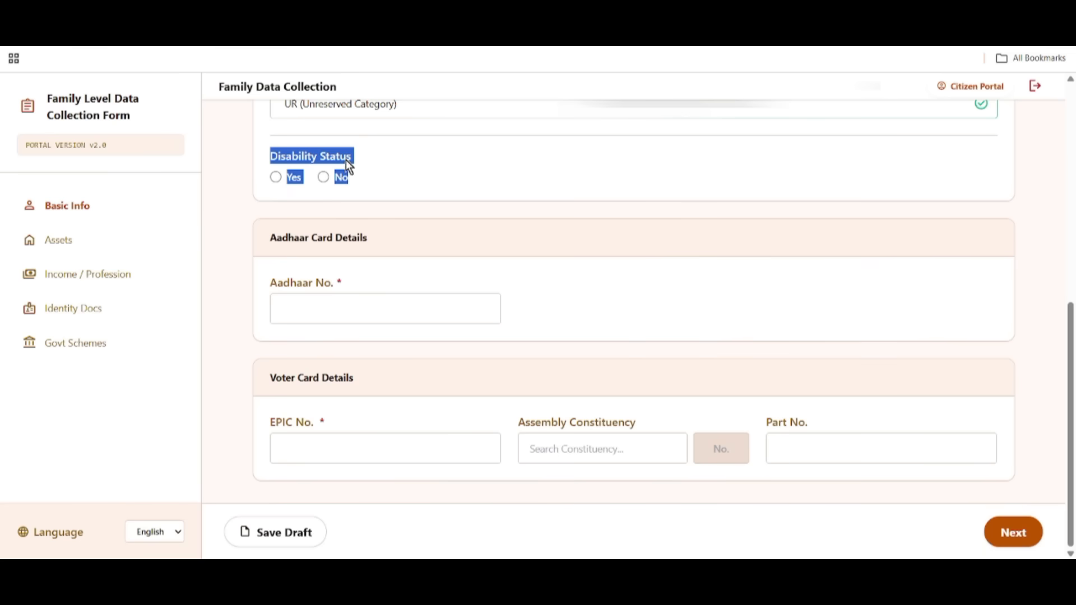
pyautogui.click(277, 178)
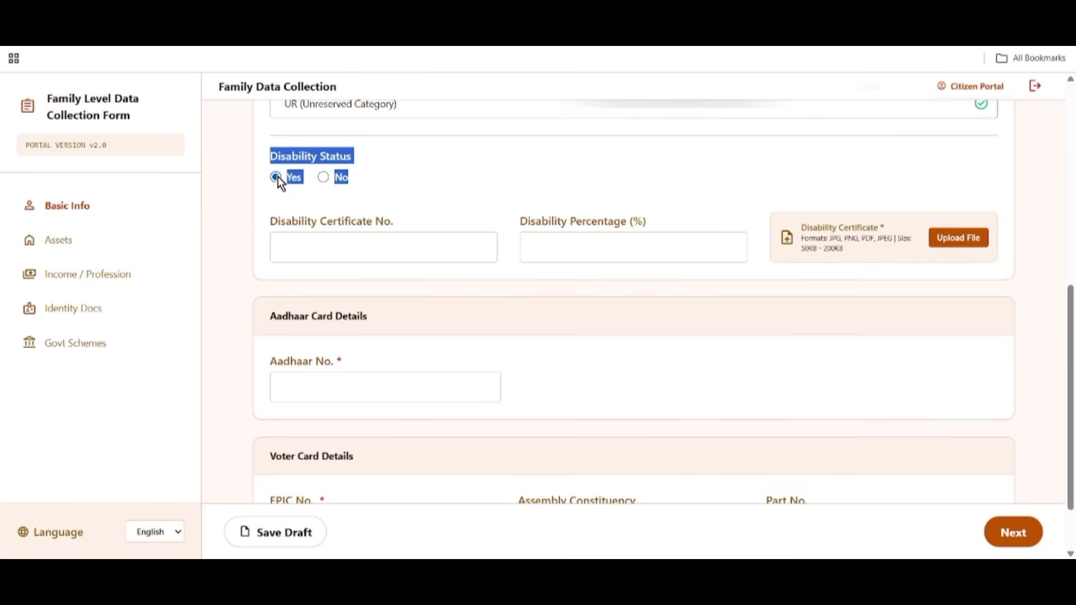
pyautogui.click(324, 177)
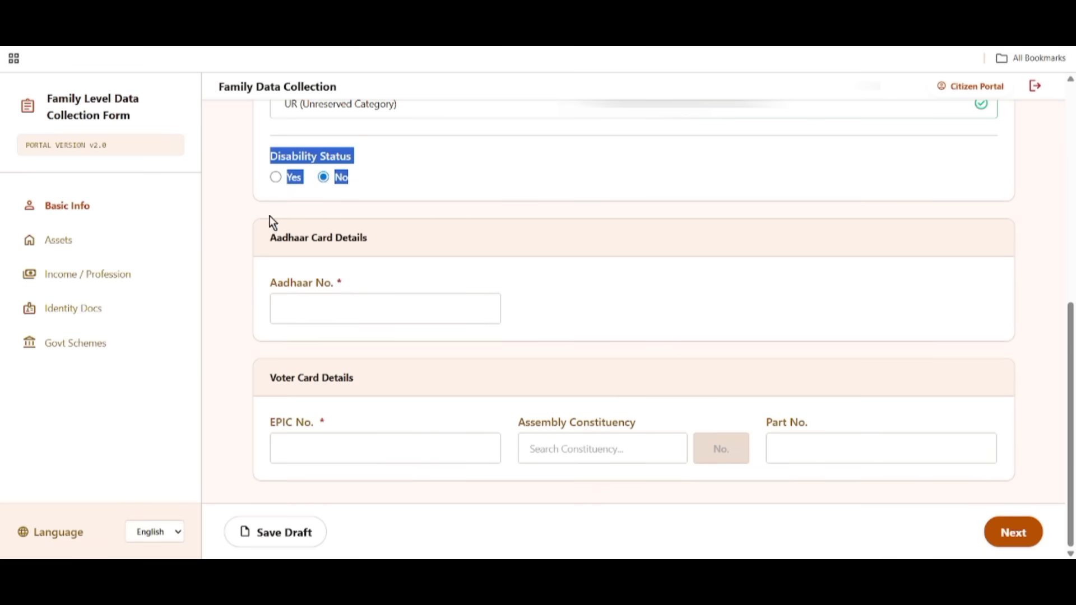
pyautogui.click(382, 219)
pyautogui.moveTo(269, 237); pyautogui.dragTo(385, 244)
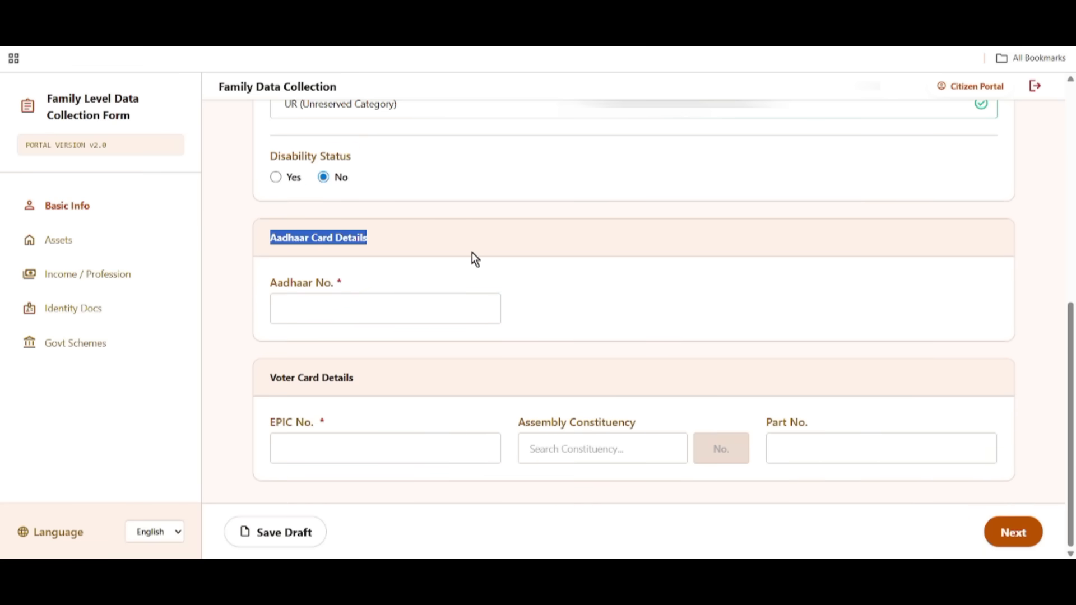
pyautogui.moveTo(271, 283); pyautogui.dragTo(483, 293)
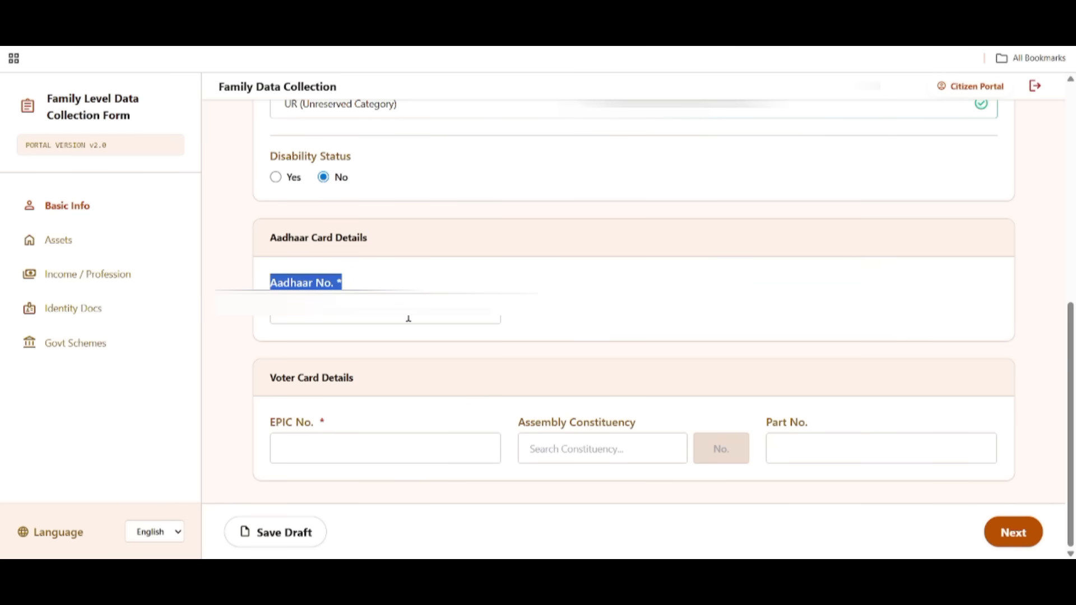
# Enter Member 2's Aadhaar number and attach the Aadhaar card document.
pyautogui.click(283, 285)
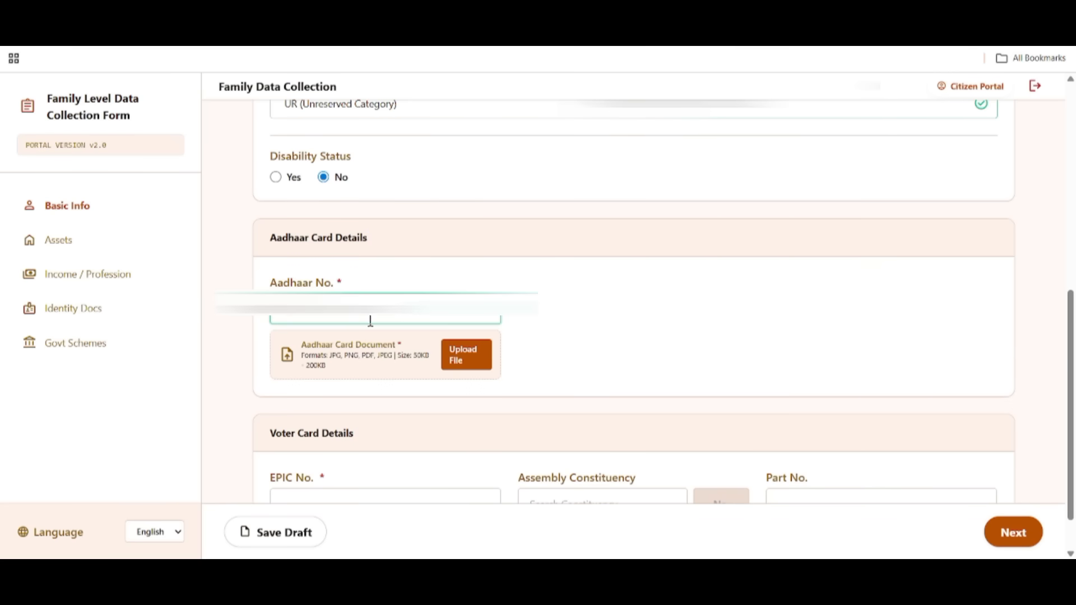
pyautogui.moveTo(306, 344); pyautogui.dragTo(412, 351)
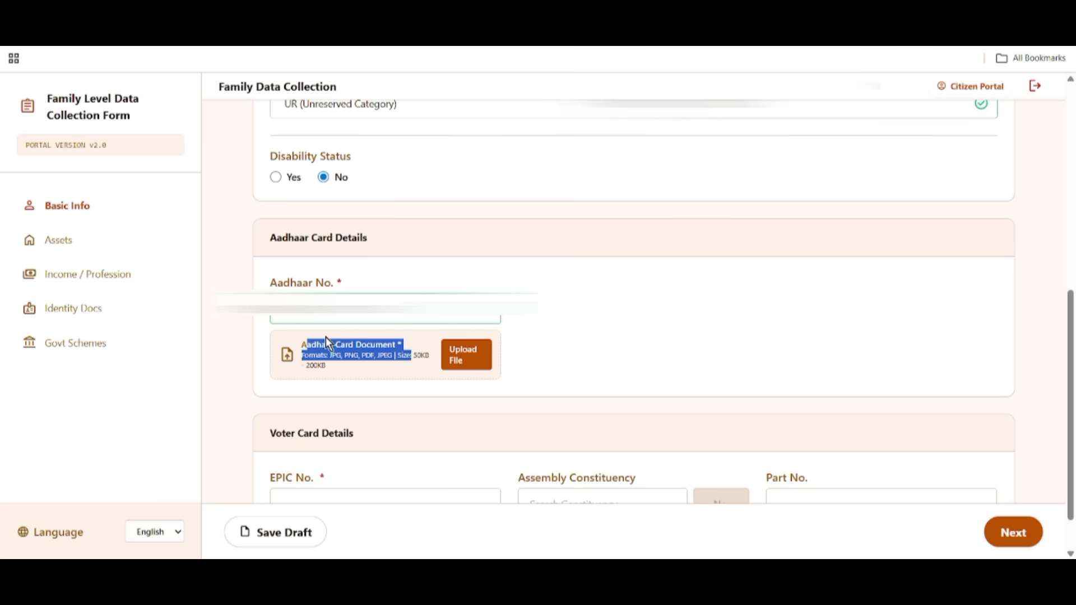
pyautogui.click(367, 368)
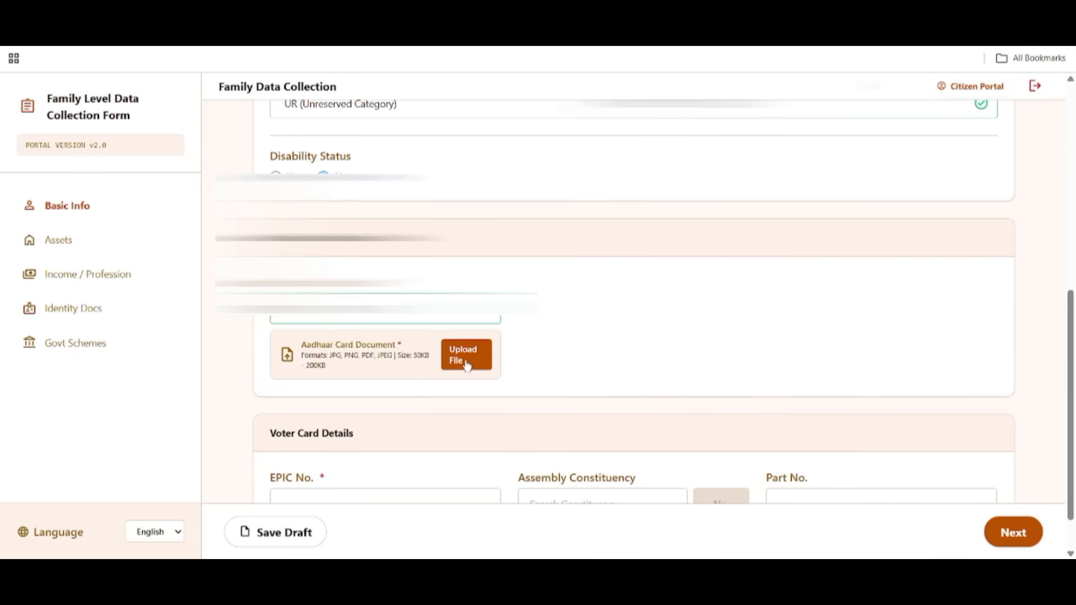
pyautogui.scroll(-1, 406, 340)
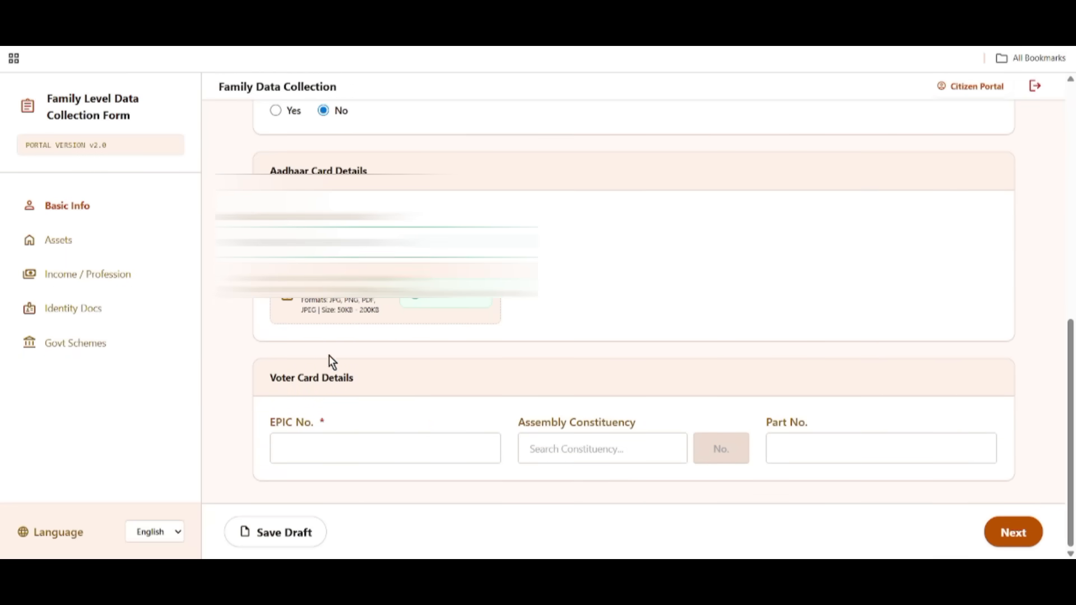
pyautogui.moveTo(268, 377); pyautogui.dragTo(376, 382)
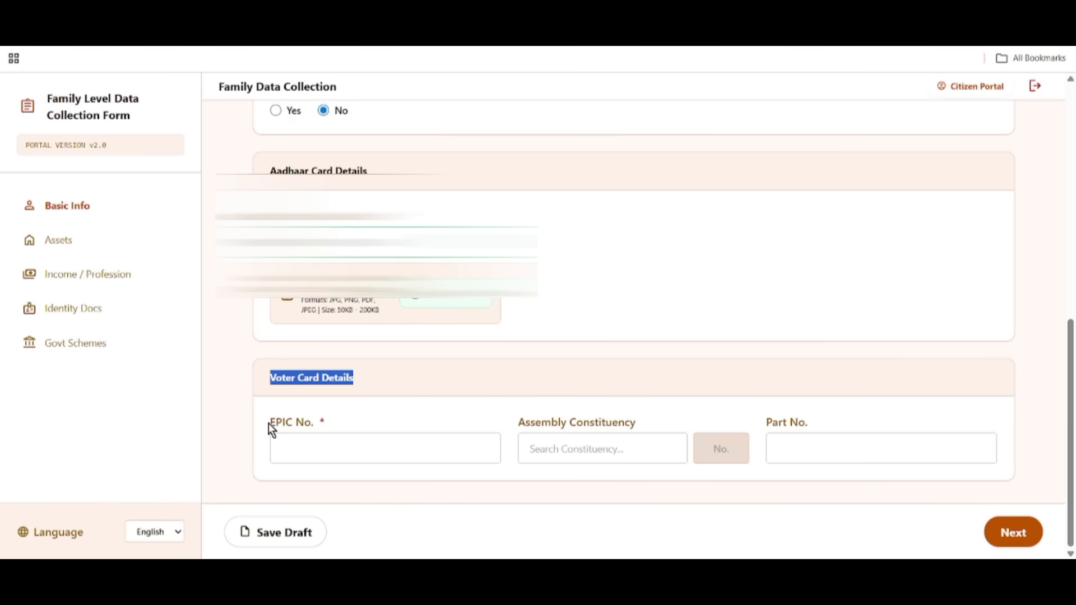
# Fill in the EPIC number field and choose 10 - Kumargram as the Assembly Constituency.
pyautogui.moveTo(268, 423); pyautogui.dragTo(360, 435)
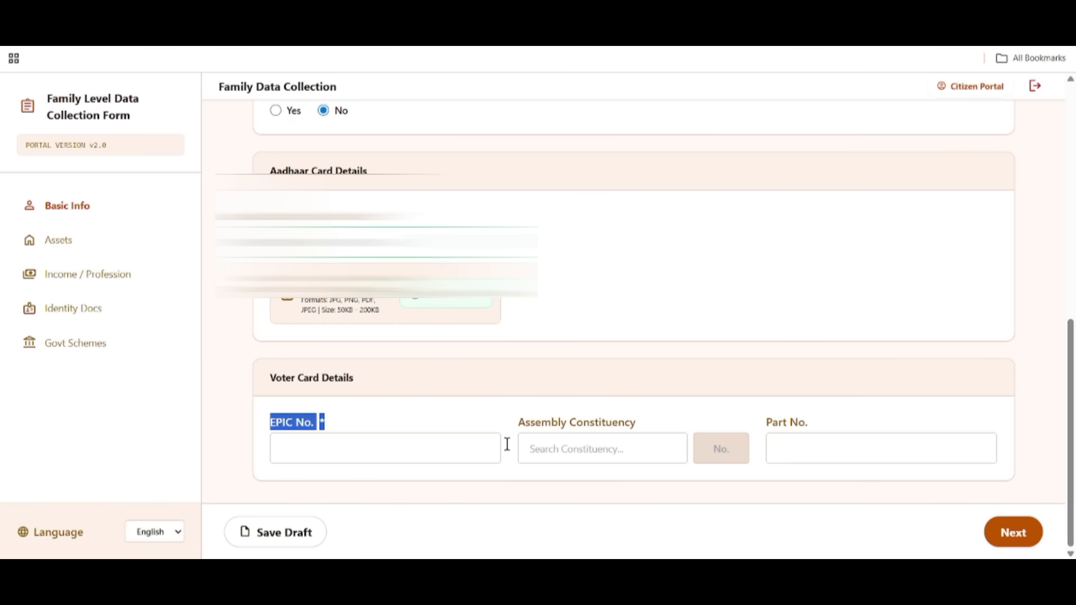
pyautogui.moveTo(516, 427); pyautogui.dragTo(664, 432)
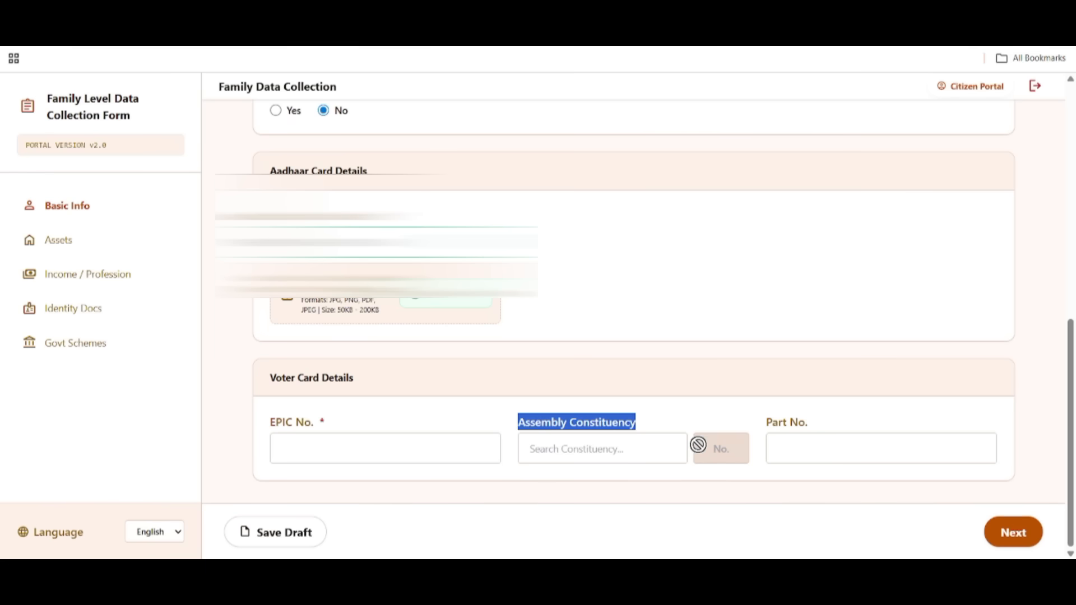
pyautogui.moveTo(767, 427); pyautogui.dragTo(816, 427)
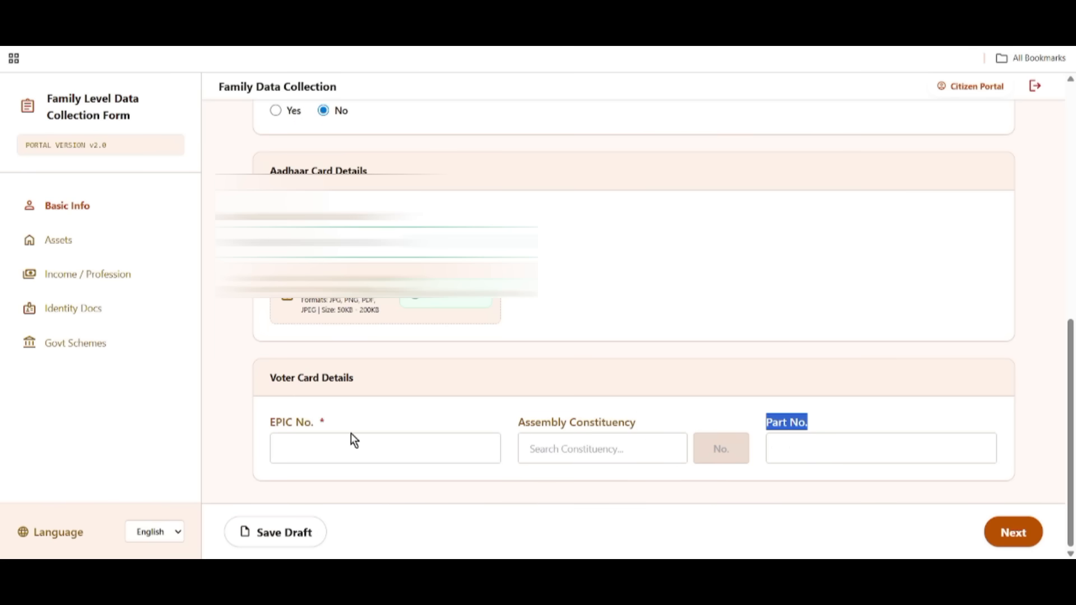
pyautogui.moveTo(266, 430); pyautogui.dragTo(318, 433)
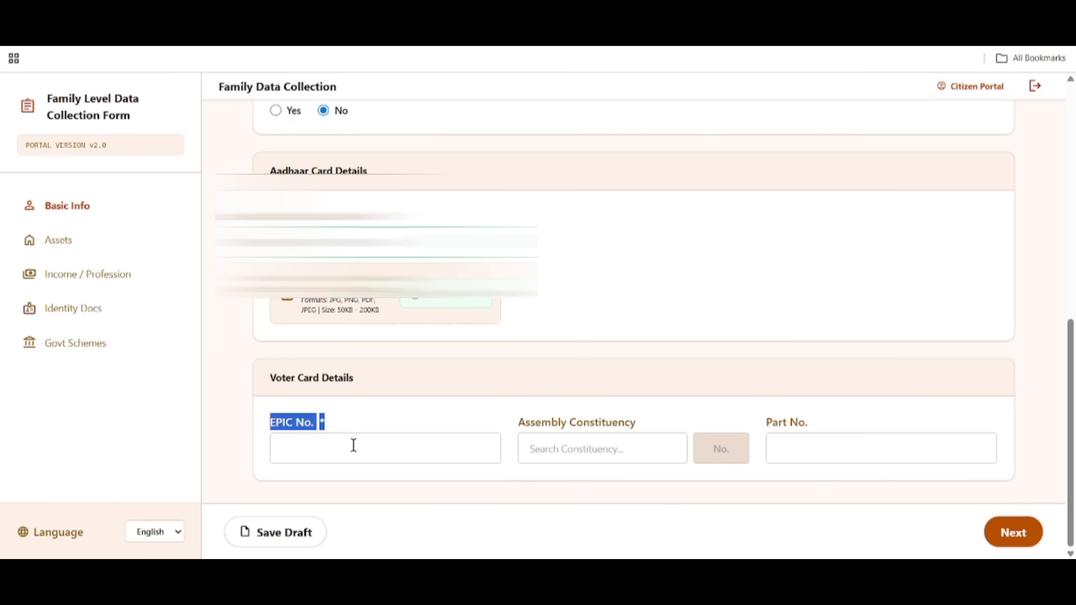
pyautogui.click(315, 443)
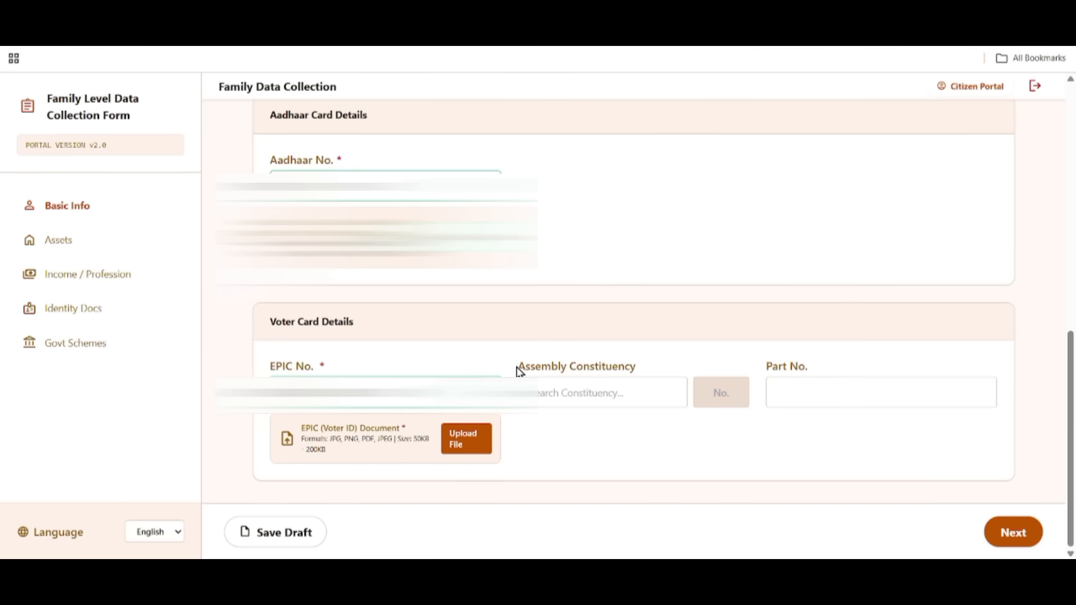
pyautogui.moveTo(524, 365); pyautogui.dragTo(639, 375)
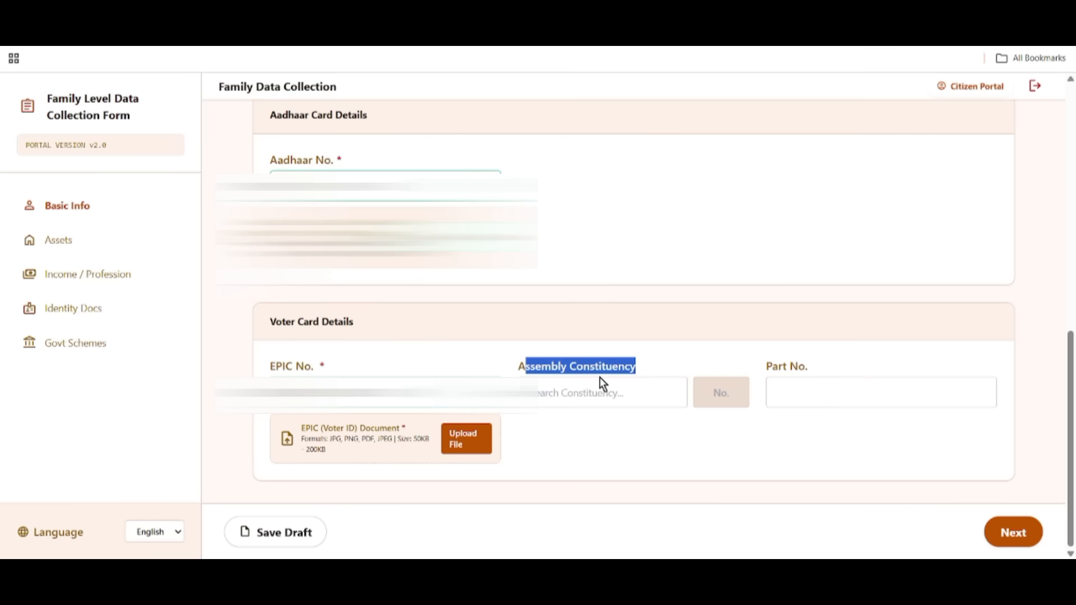
pyautogui.click(667, 399)
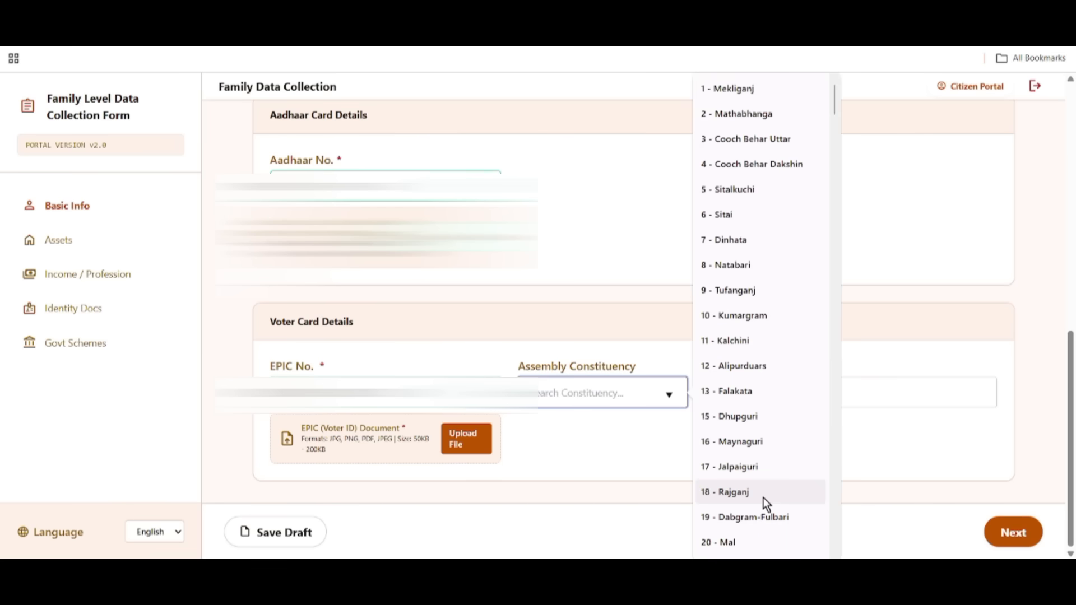
pyautogui.click(726, 316)
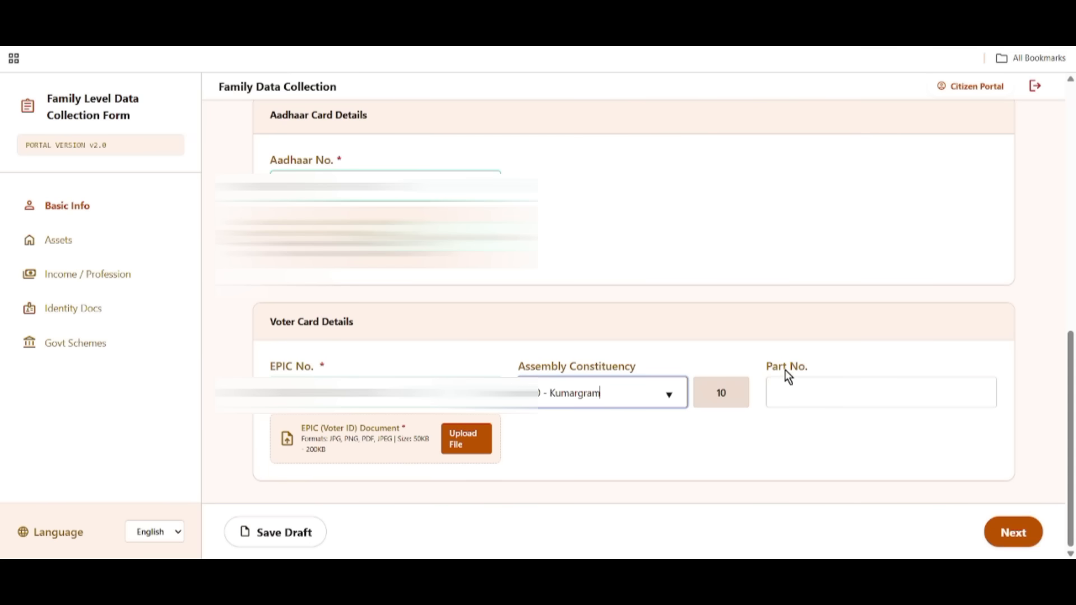
pyautogui.click(764, 364)
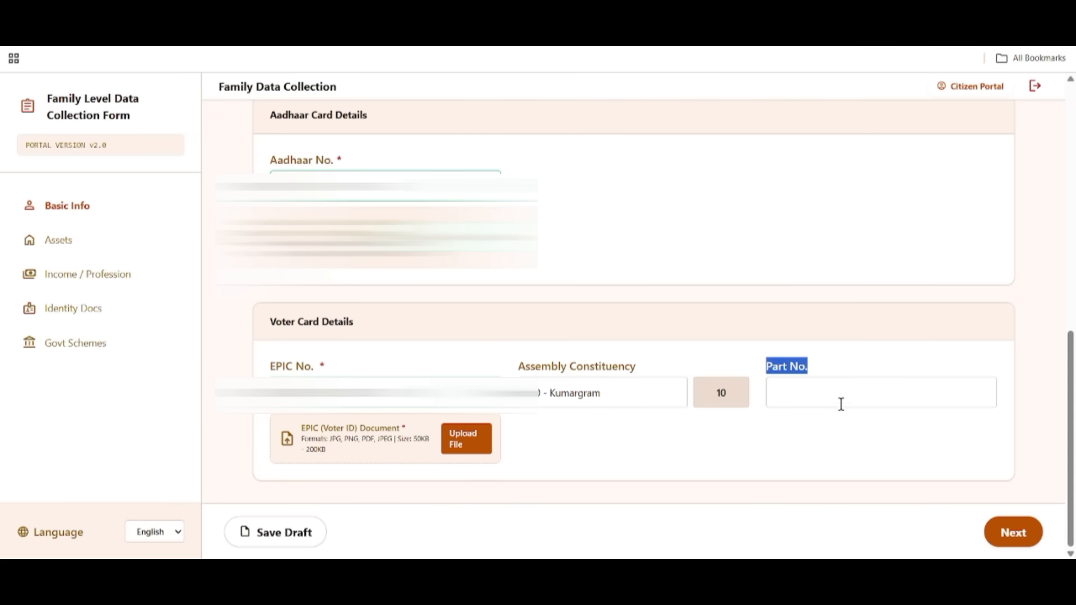
# Enter Part No. 124, upload the EPIC voter ID document, and save the draft.
pyautogui.click(812, 393)
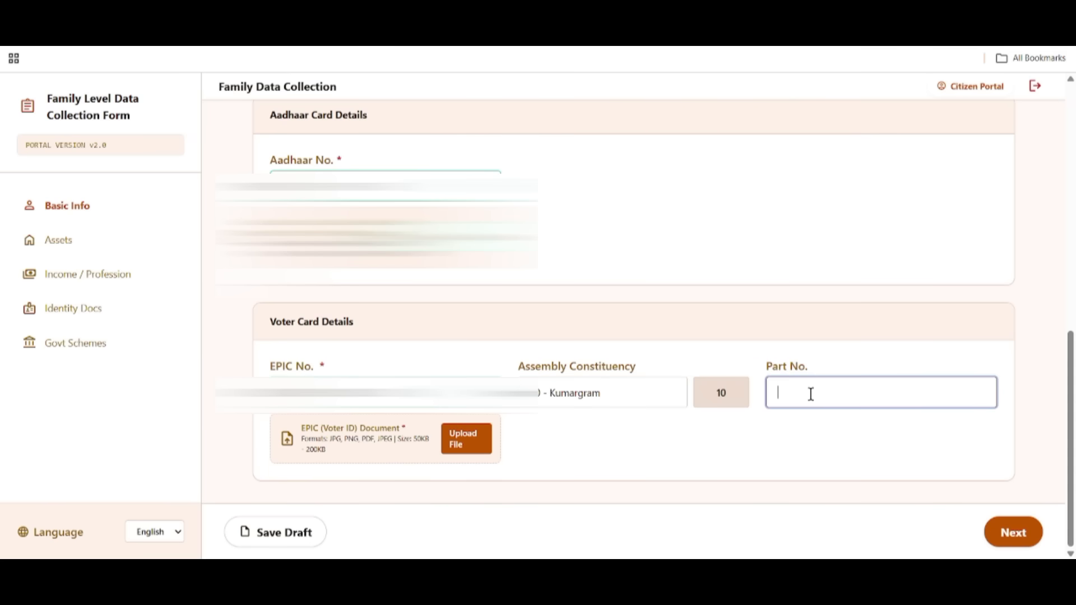
pyautogui.write('124')
pyautogui.click(475, 451)
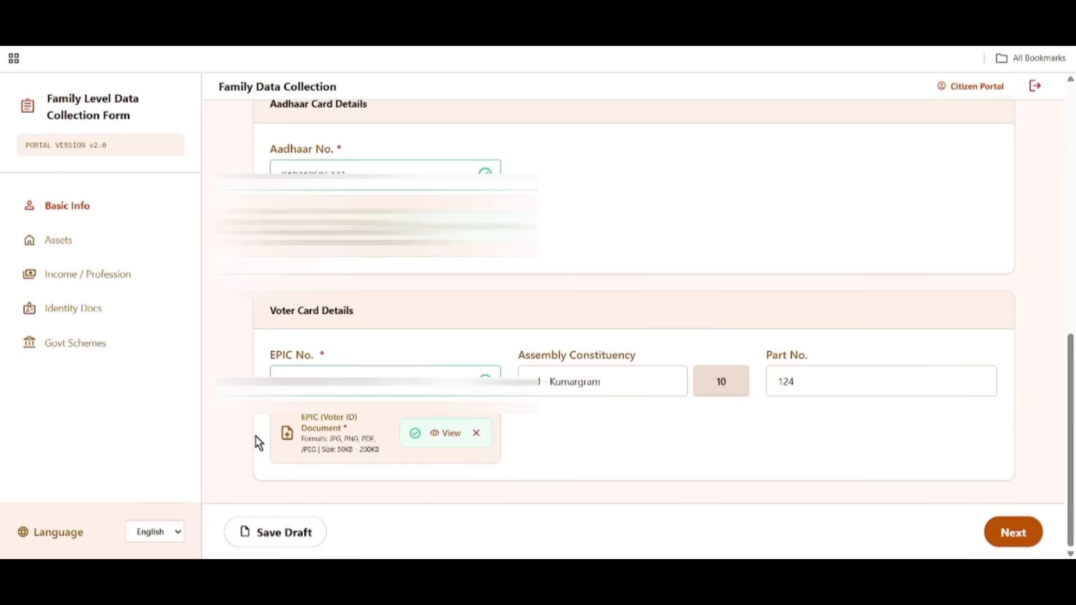
pyautogui.click(293, 544)
# On the health insurance page, answer Yes to Has Health Insurance.
pyautogui.click(1028, 530)
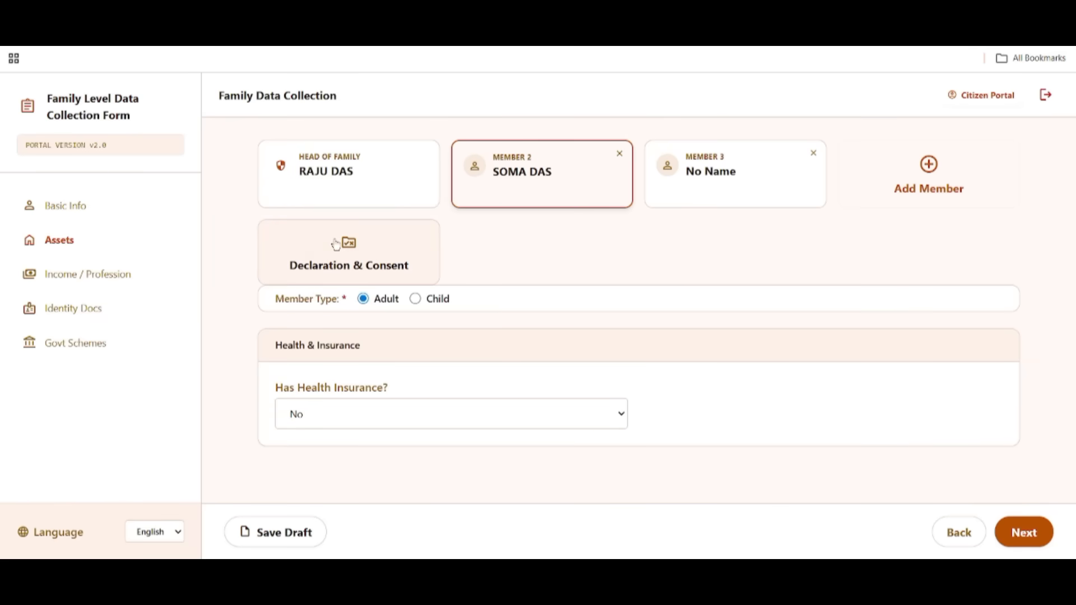
pyautogui.moveTo(291, 269); pyautogui.dragTo(288, 300)
pyautogui.click(384, 309)
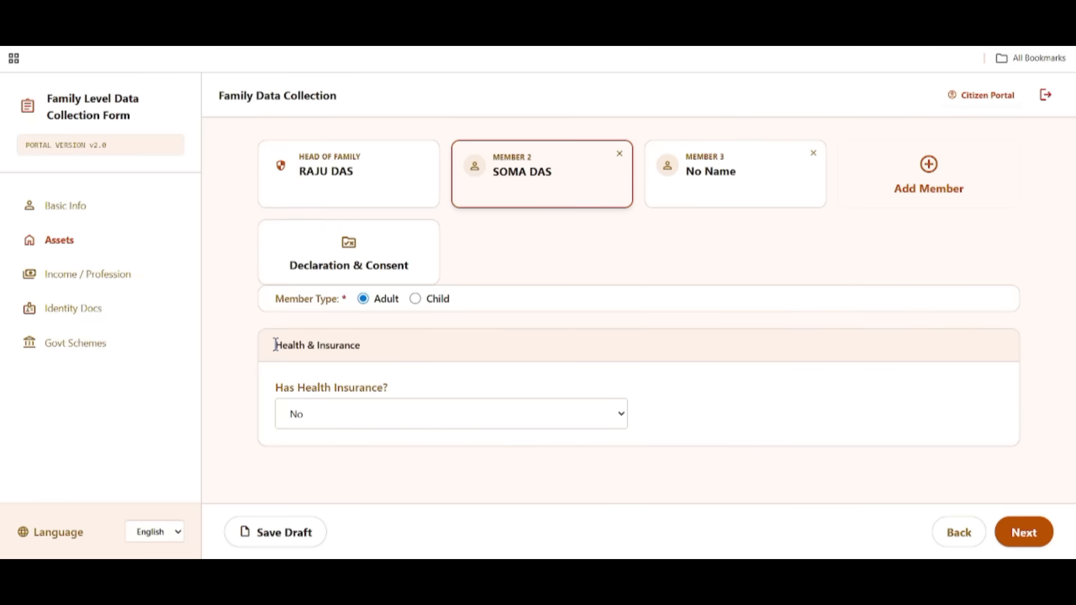
pyautogui.moveTo(274, 344); pyautogui.dragTo(379, 358)
pyautogui.moveTo(276, 394); pyautogui.dragTo(306, 394)
pyautogui.click(418, 409)
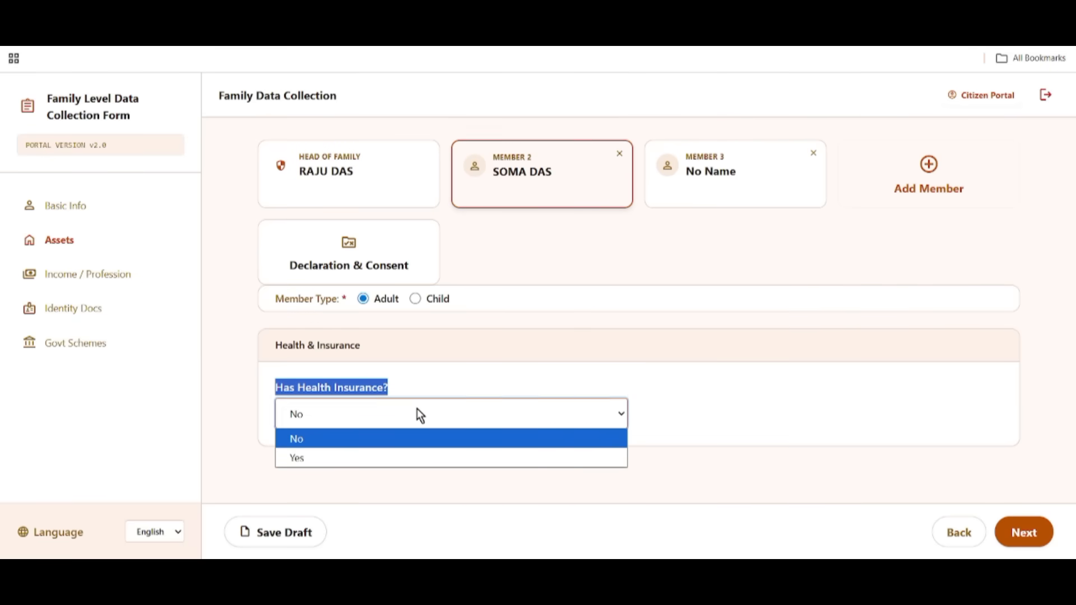
pyautogui.click(390, 457)
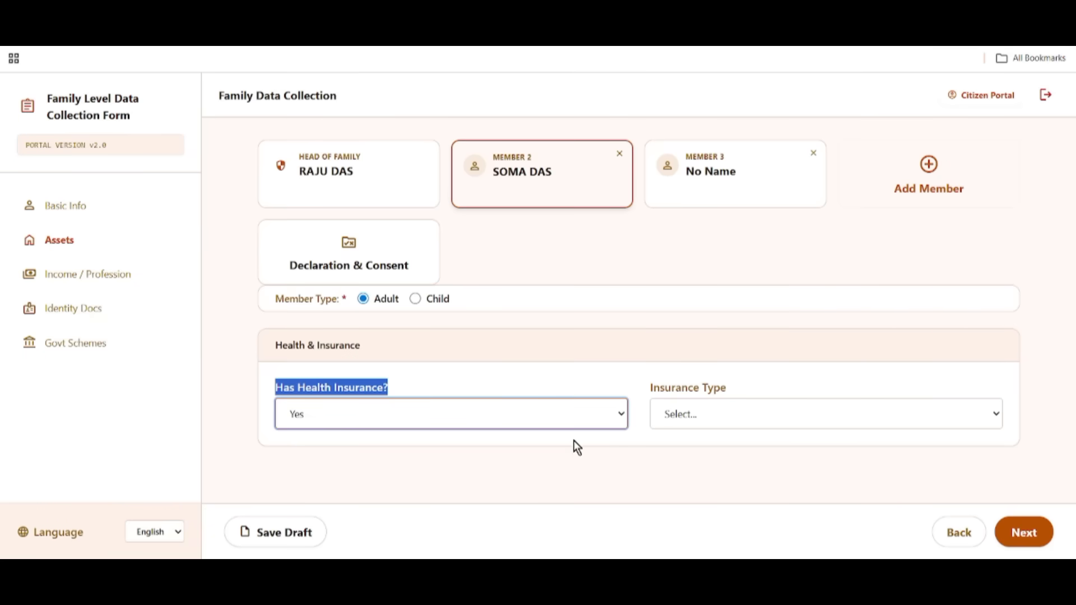
# Set the insurance type to Government and the scheme to Swasthya Sathi.
pyautogui.moveTo(651, 388); pyautogui.dragTo(750, 392)
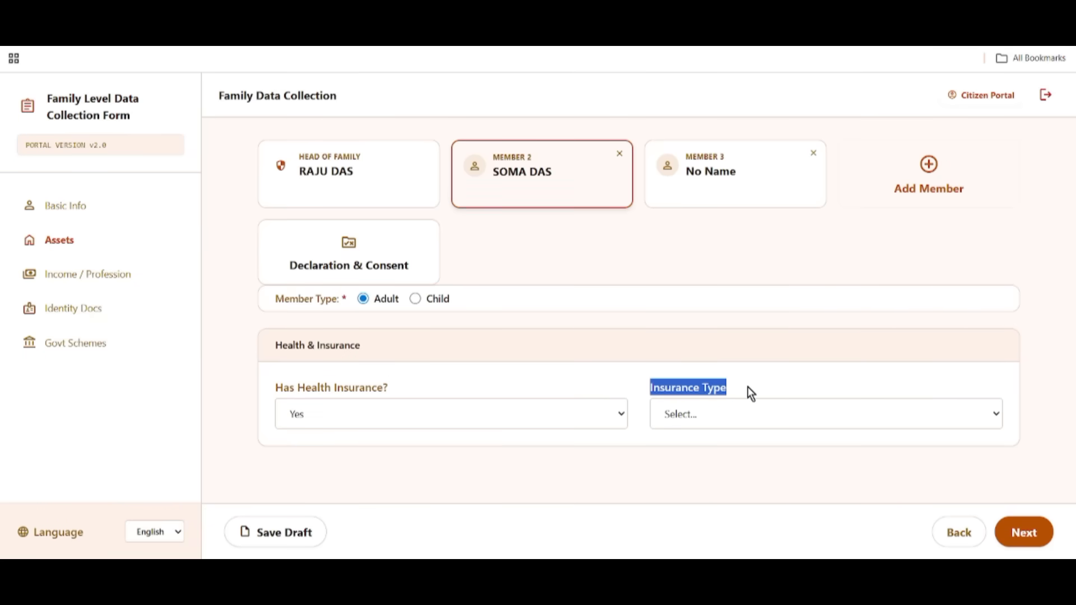
pyautogui.click(699, 415)
pyautogui.click(712, 459)
pyautogui.scroll(-2, 580, 452)
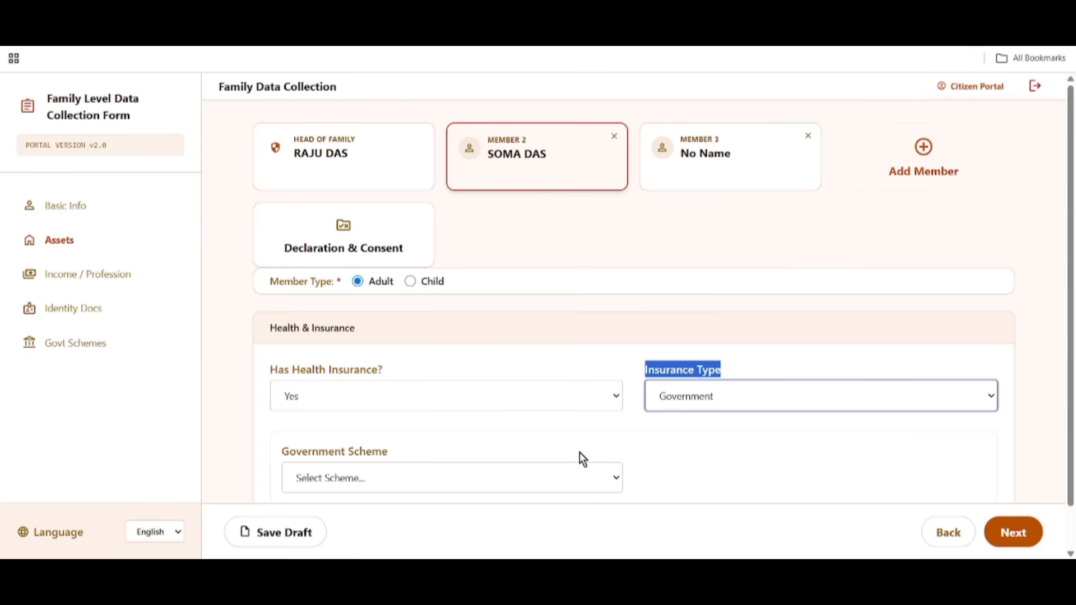
pyautogui.moveTo(283, 405); pyautogui.dragTo(366, 410)
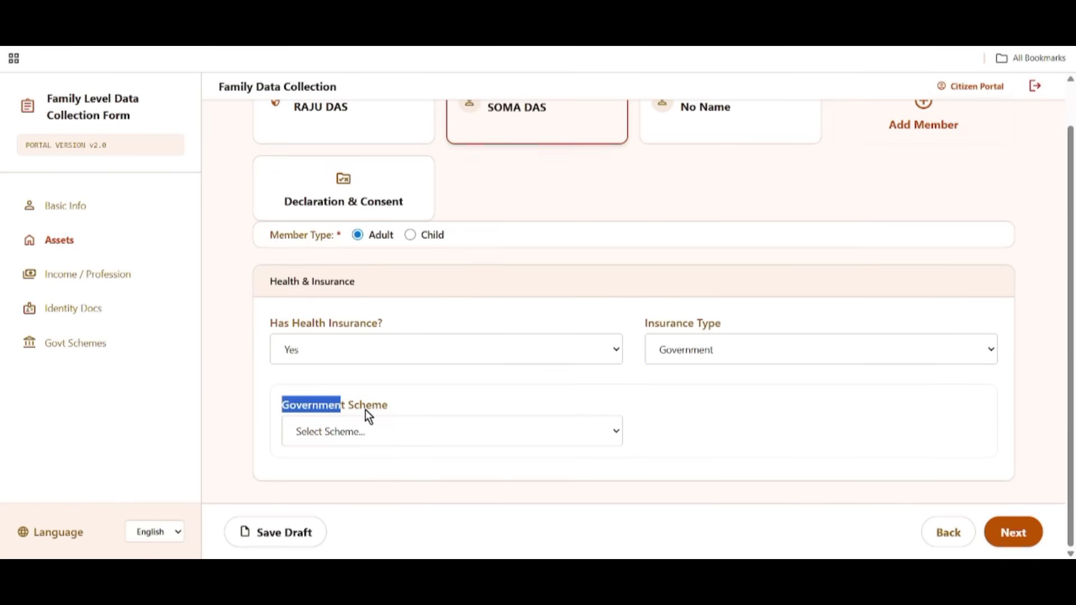
pyautogui.click(465, 432)
pyautogui.click(348, 480)
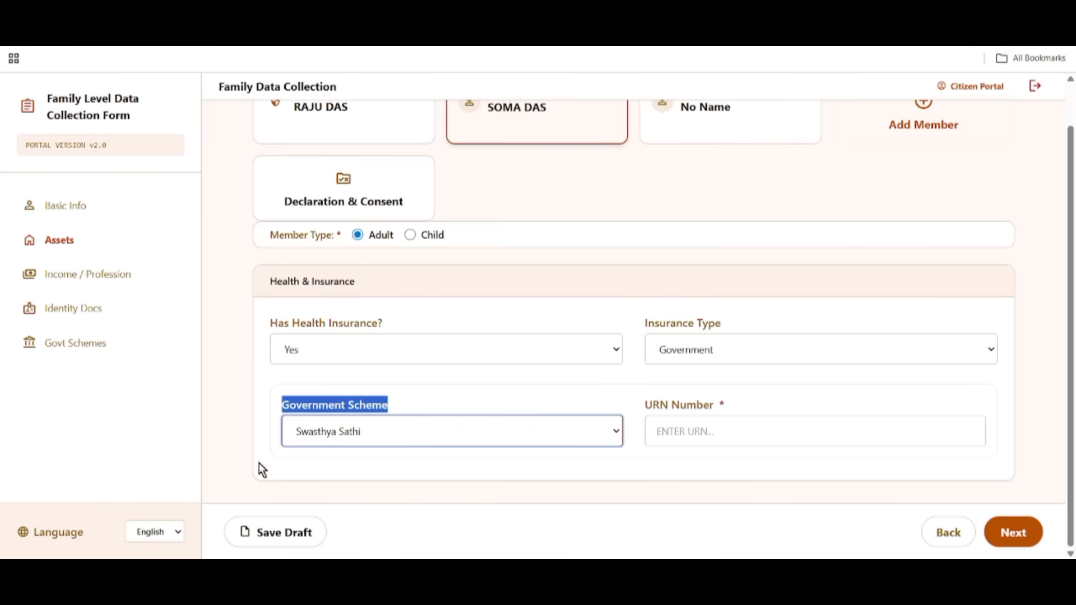
# Enter the URN Number, save the draft, and continue to Income / Profession.
pyautogui.moveTo(639, 406); pyautogui.dragTo(723, 412)
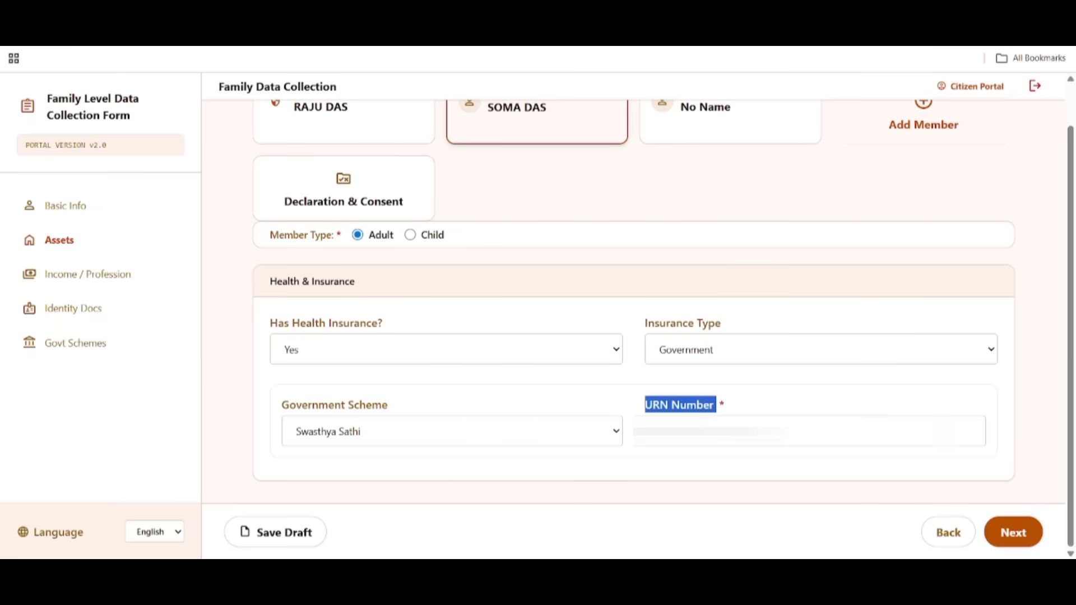
pyautogui.click(784, 431)
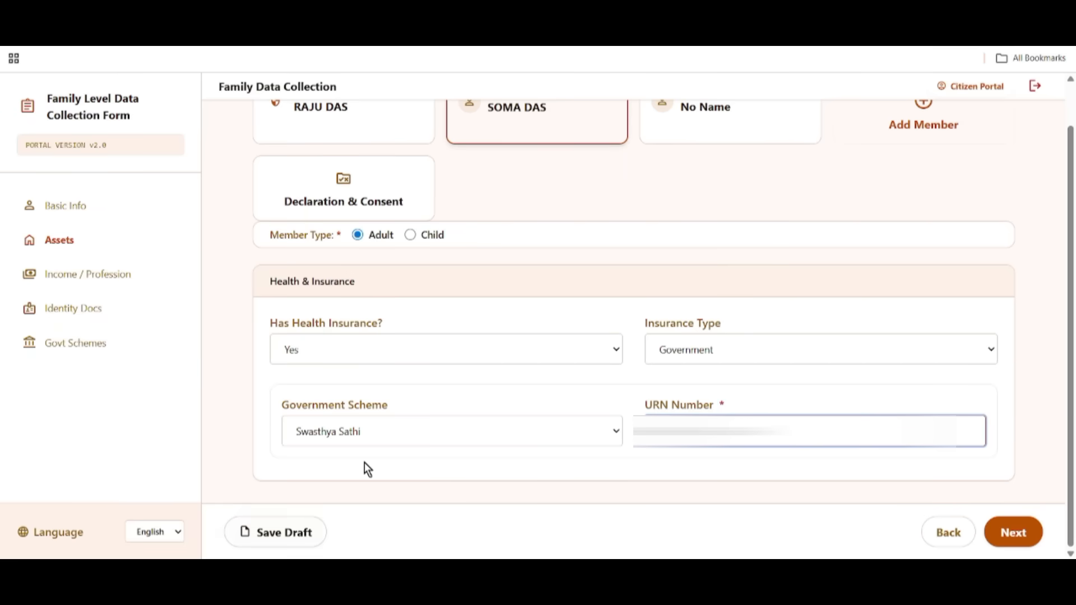
pyautogui.click(291, 534)
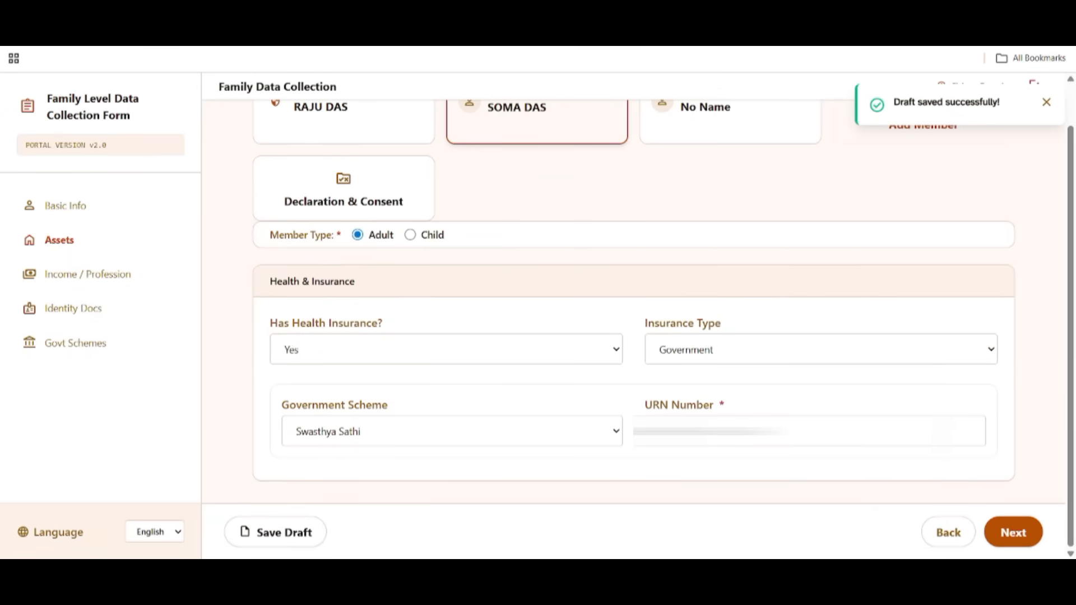
pyautogui.click(1012, 535)
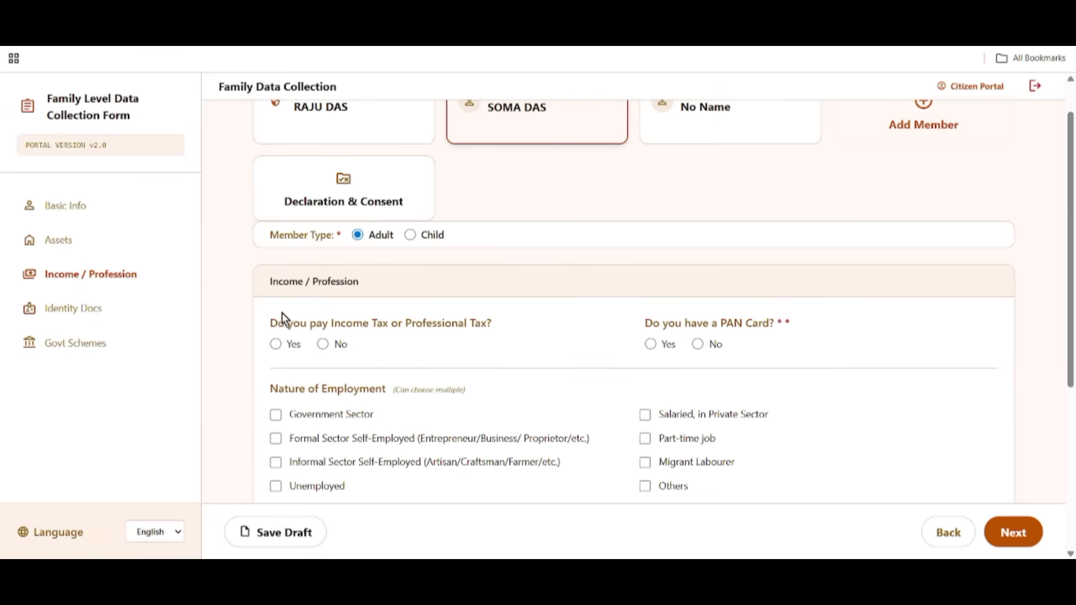
# Answer No to paying income tax and No to having a PAN card.
pyautogui.moveTo(272, 290); pyautogui.dragTo(378, 297)
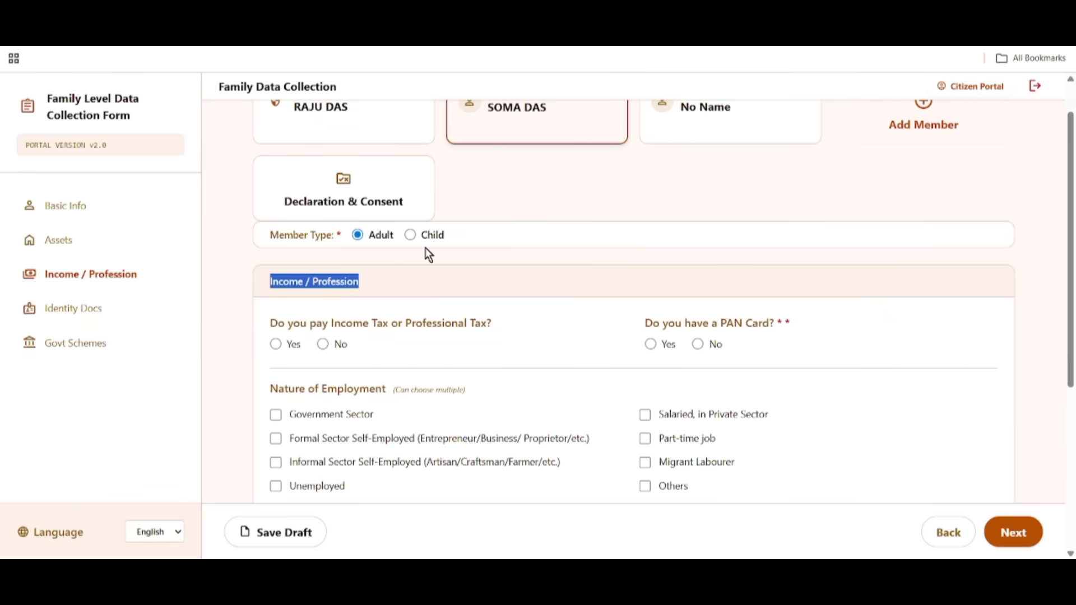
pyautogui.moveTo(271, 323); pyautogui.dragTo(475, 334)
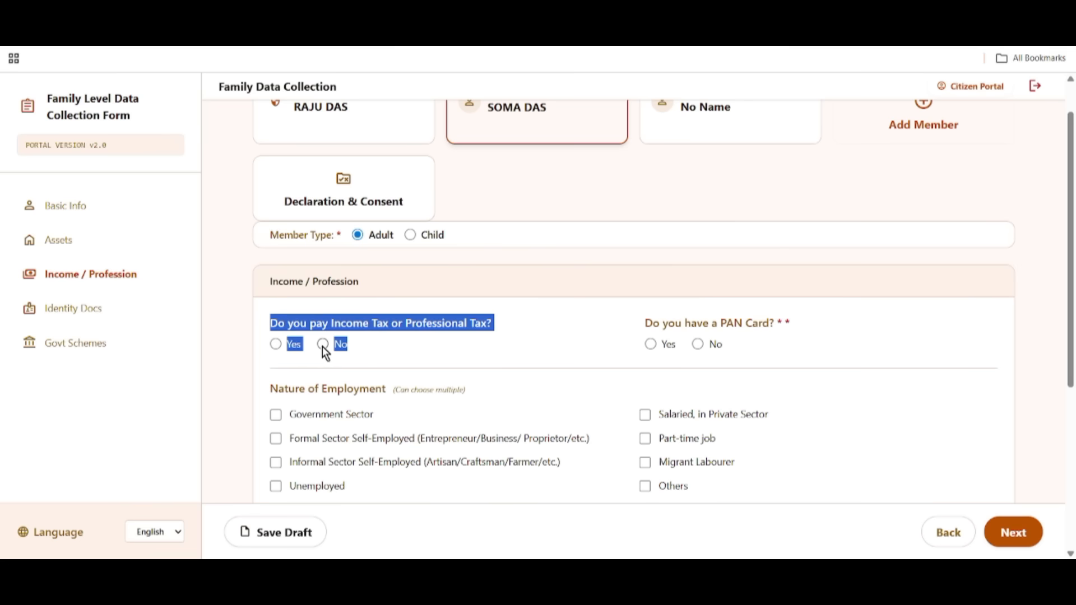
pyautogui.moveTo(640, 325); pyautogui.dragTo(754, 324)
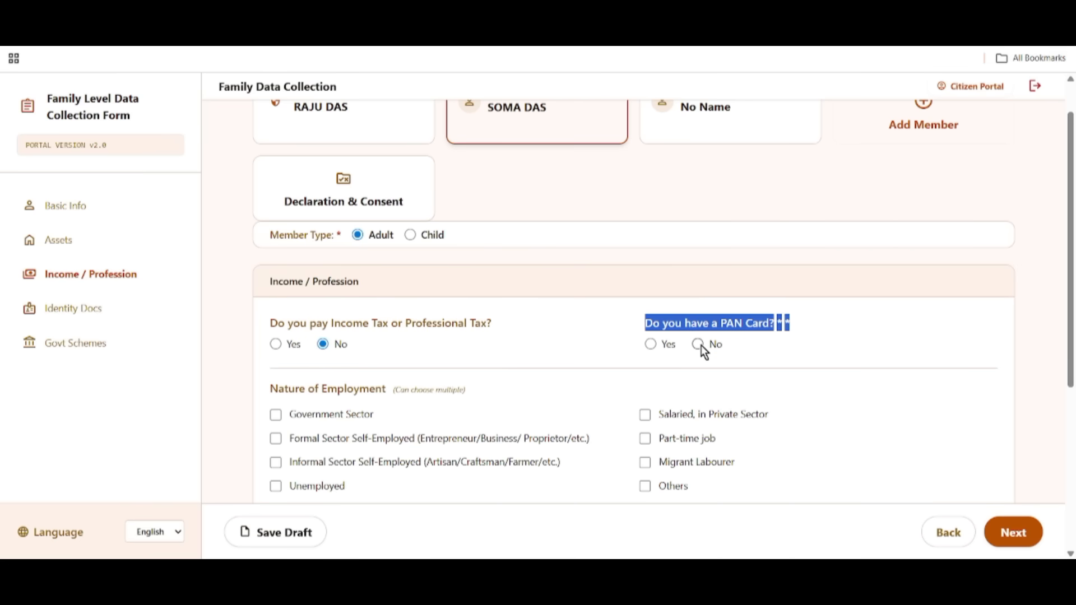
pyautogui.click(650, 344)
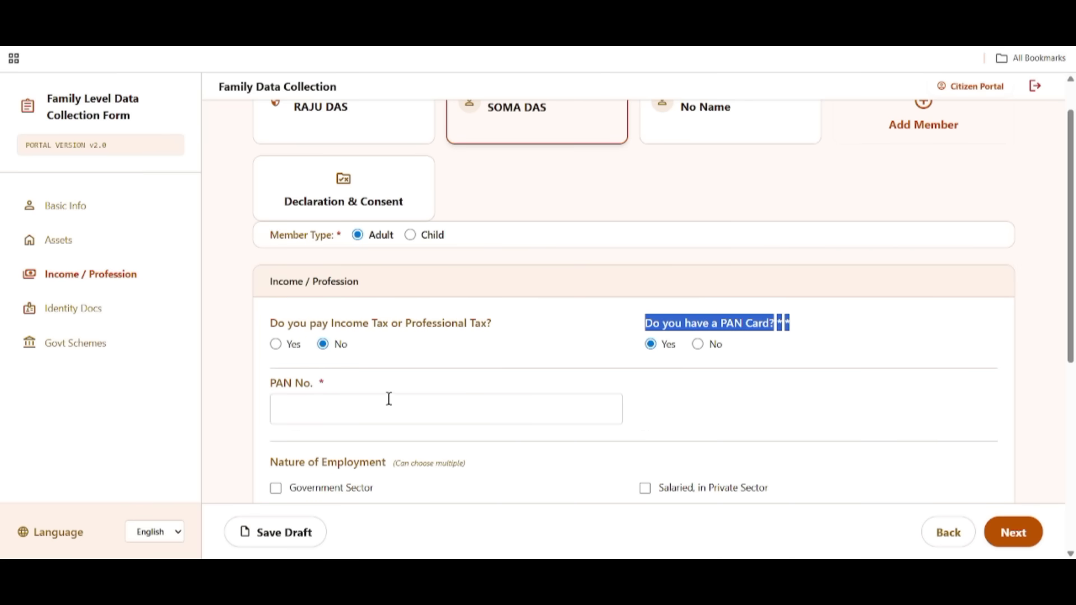
pyautogui.click(698, 345)
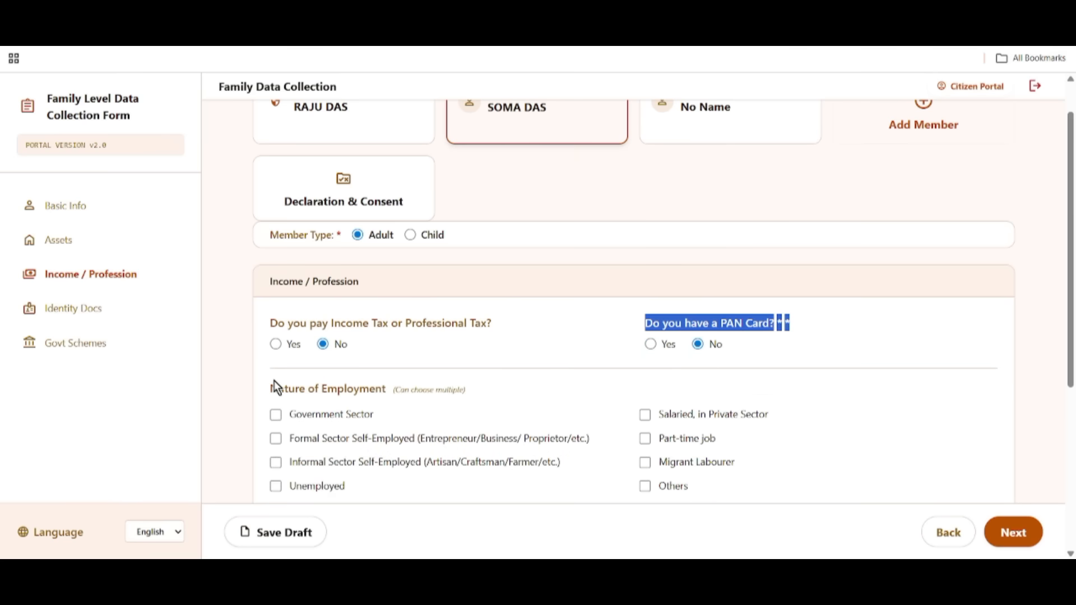
# Tick Unemployed under Nature of Employment, leaving Others unticked.
pyautogui.moveTo(274, 385); pyautogui.dragTo(388, 390)
pyautogui.scroll(-3, 580, 432)
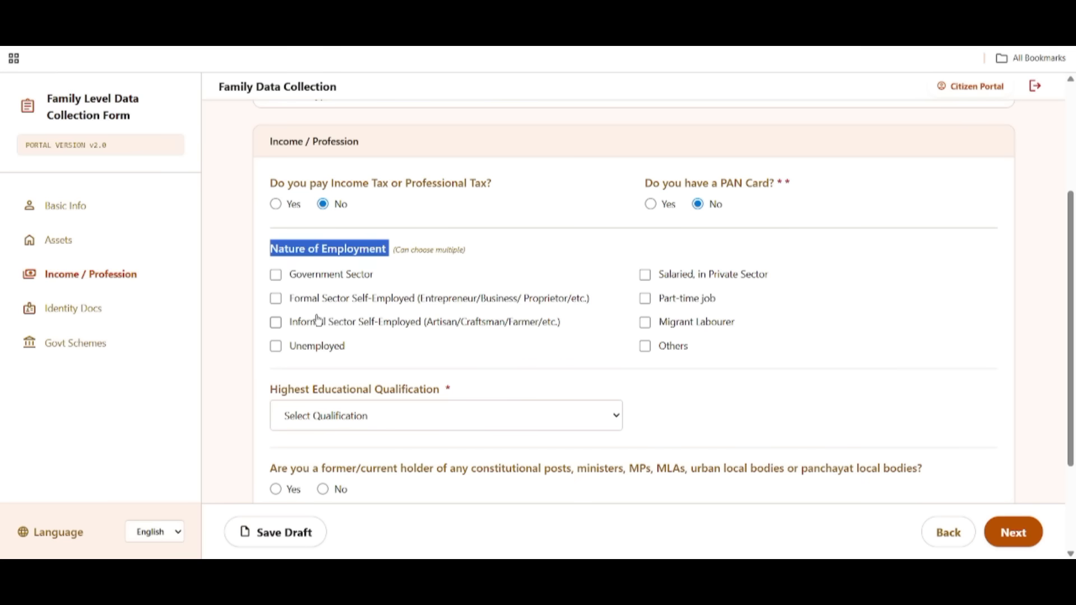
pyautogui.click(292, 346)
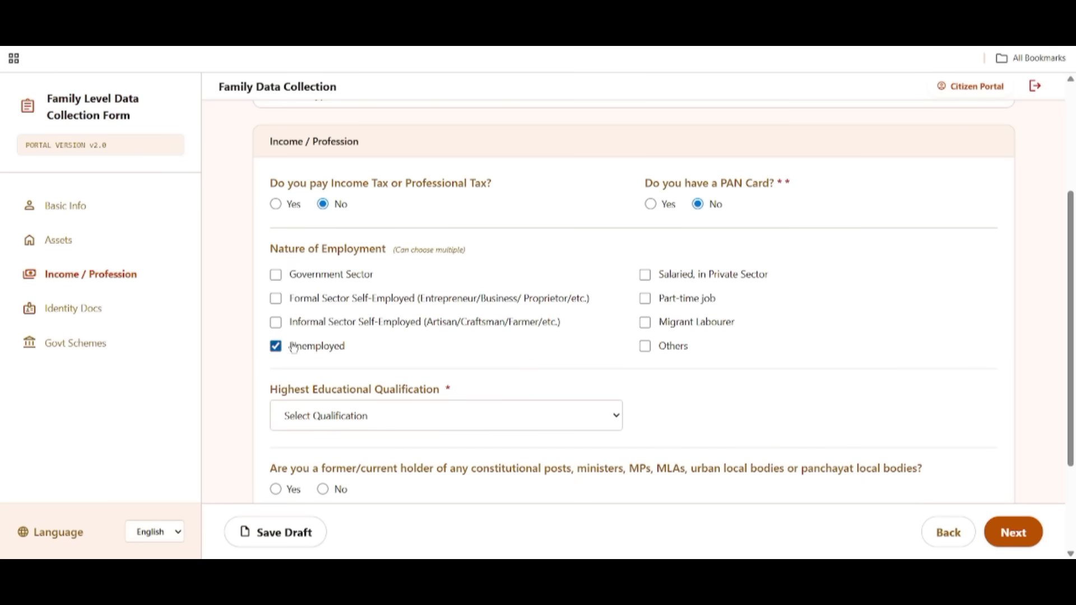
pyautogui.click(655, 348)
pyautogui.click(652, 349)
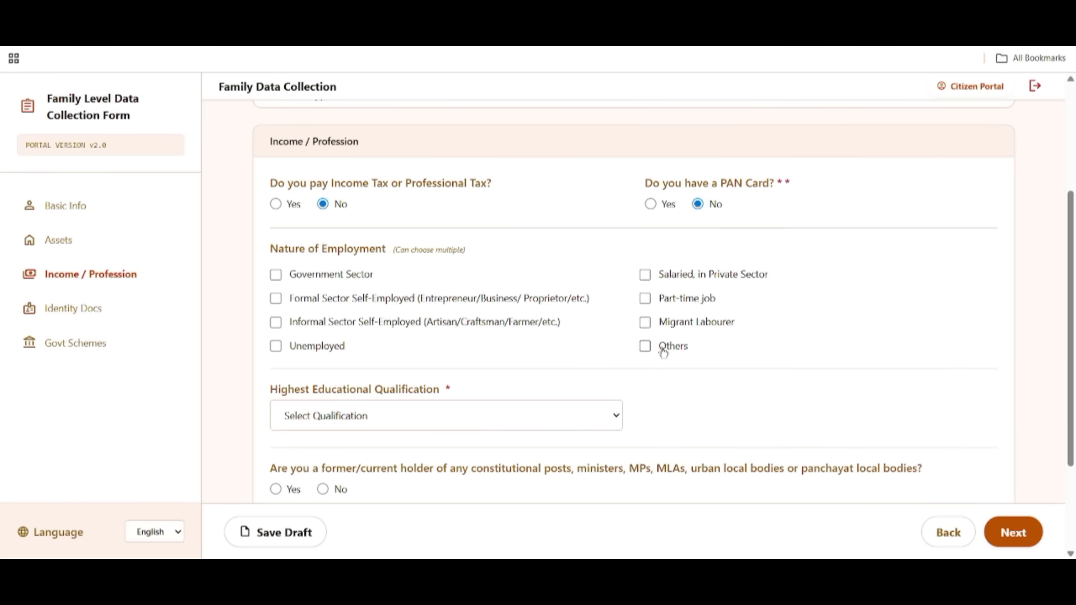
pyautogui.click(307, 350)
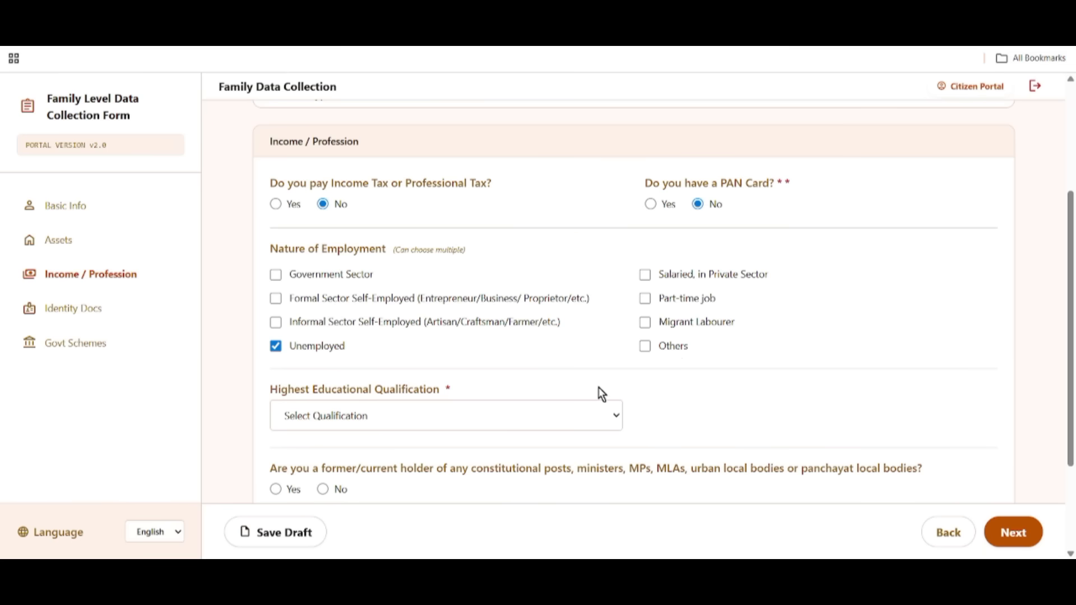
# Set the Highest Educational Qualification to 10th/ Madhyamik.
pyautogui.scroll(-1, 407, 379)
pyautogui.moveTo(258, 325); pyautogui.dragTo(435, 330)
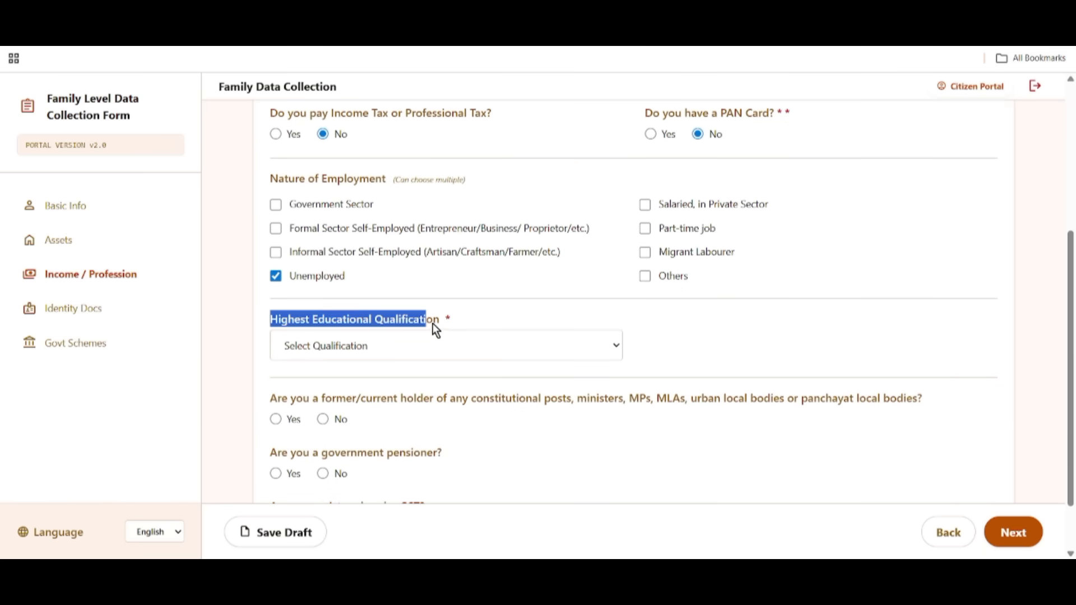
pyautogui.click(366, 352)
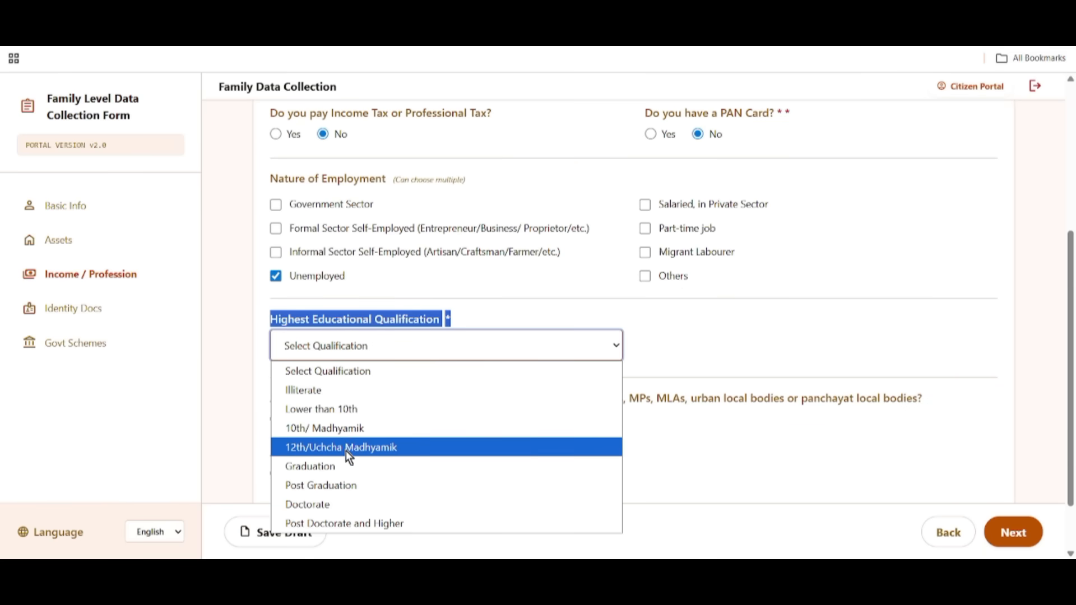
pyautogui.click(332, 429)
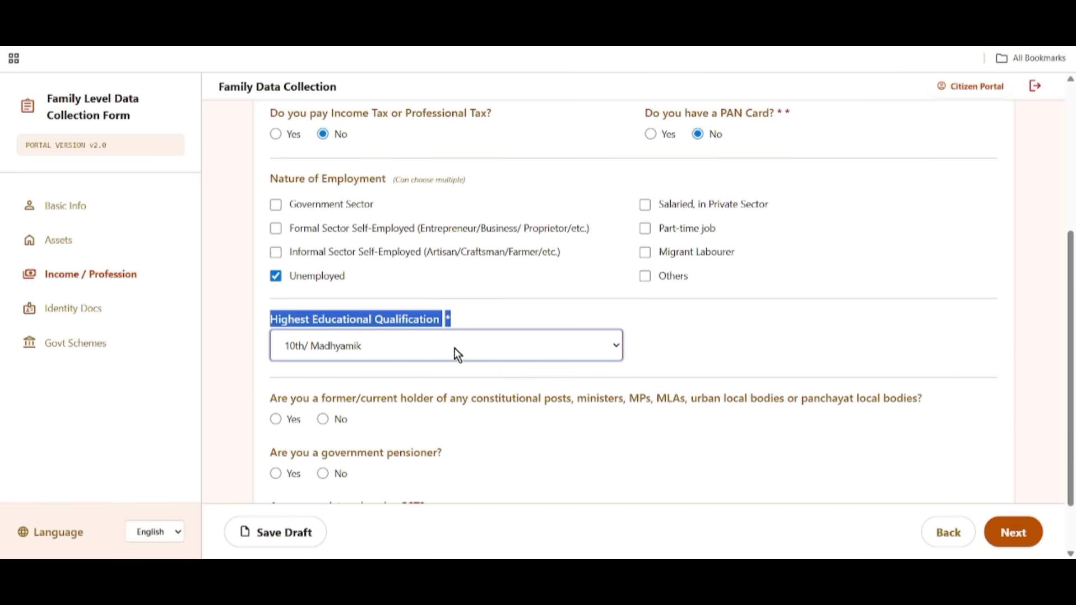
# Answer No to the post-holder, pensioner and GST registration questions, then save the draft.
pyautogui.scroll(-2, 530, 399)
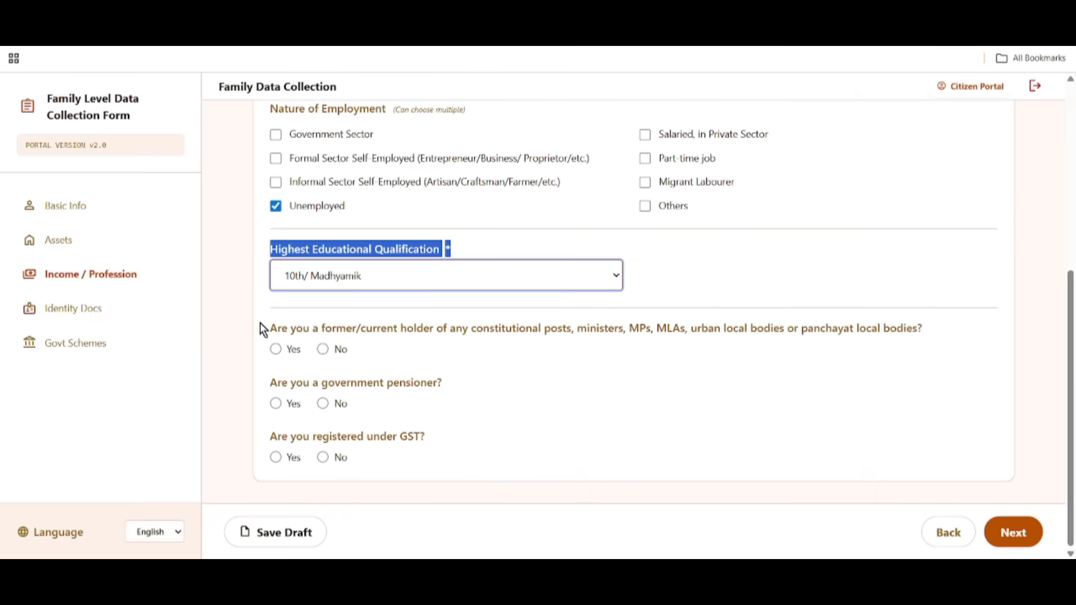
pyautogui.moveTo(260, 327); pyautogui.dragTo(368, 334)
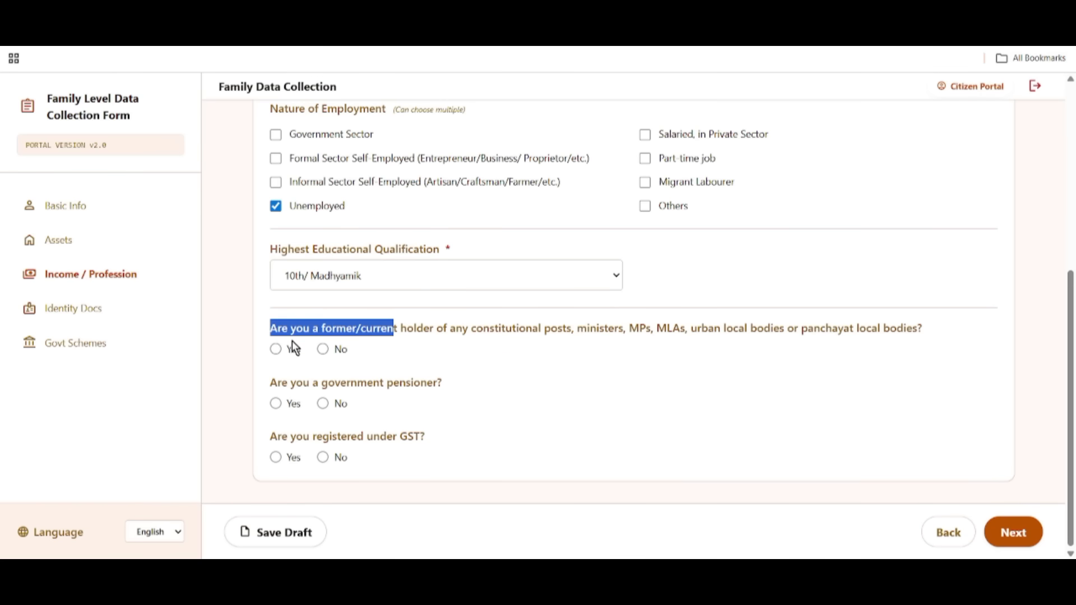
pyautogui.click(276, 349)
pyautogui.click(324, 349)
pyautogui.moveTo(264, 382); pyautogui.dragTo(457, 395)
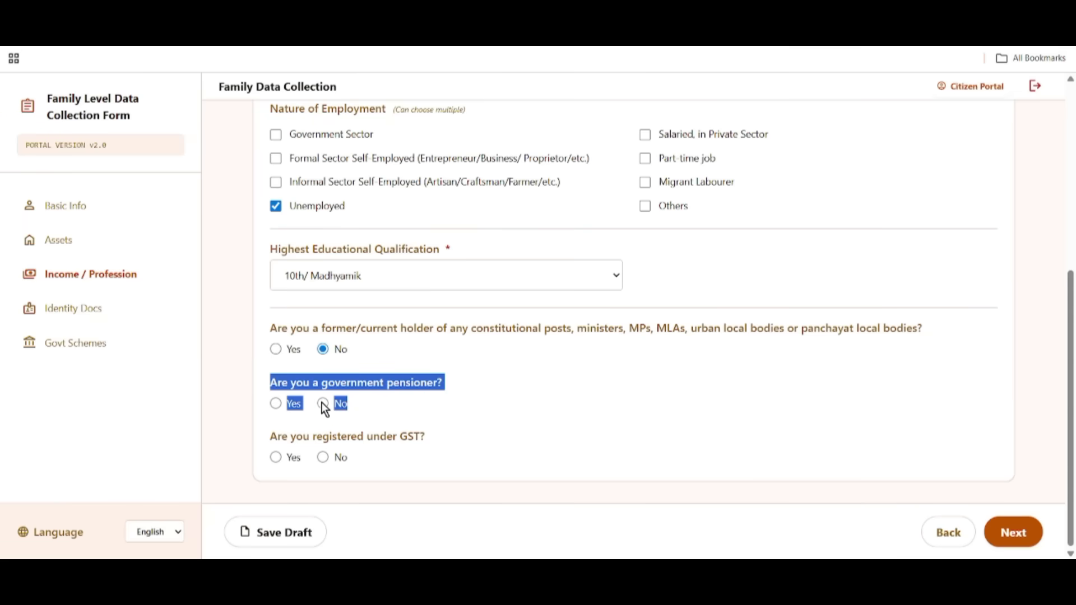
pyautogui.moveTo(274, 443); pyautogui.dragTo(563, 429)
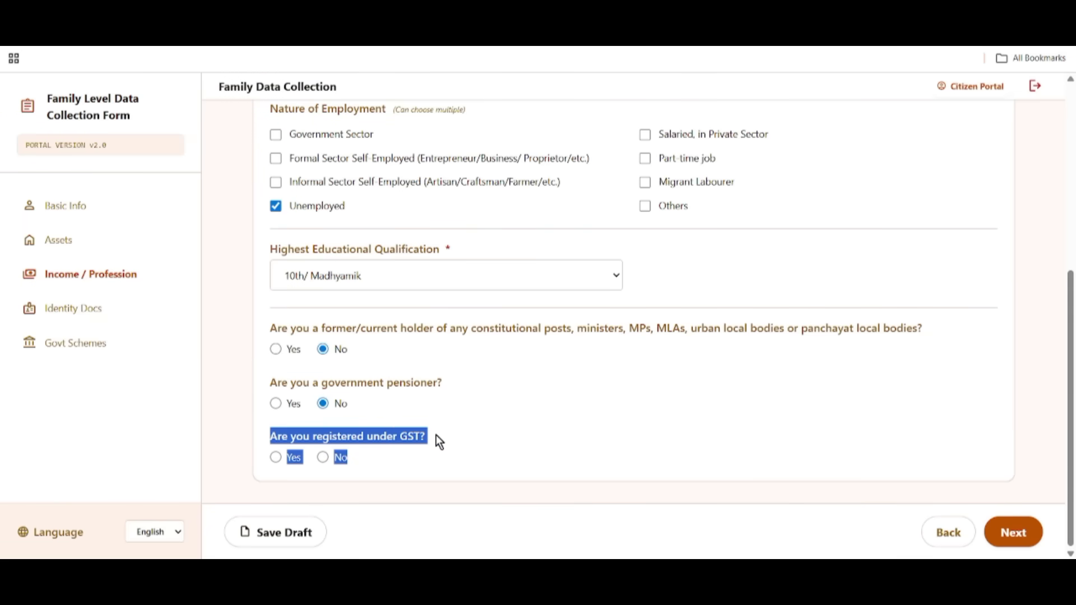
pyautogui.click(278, 458)
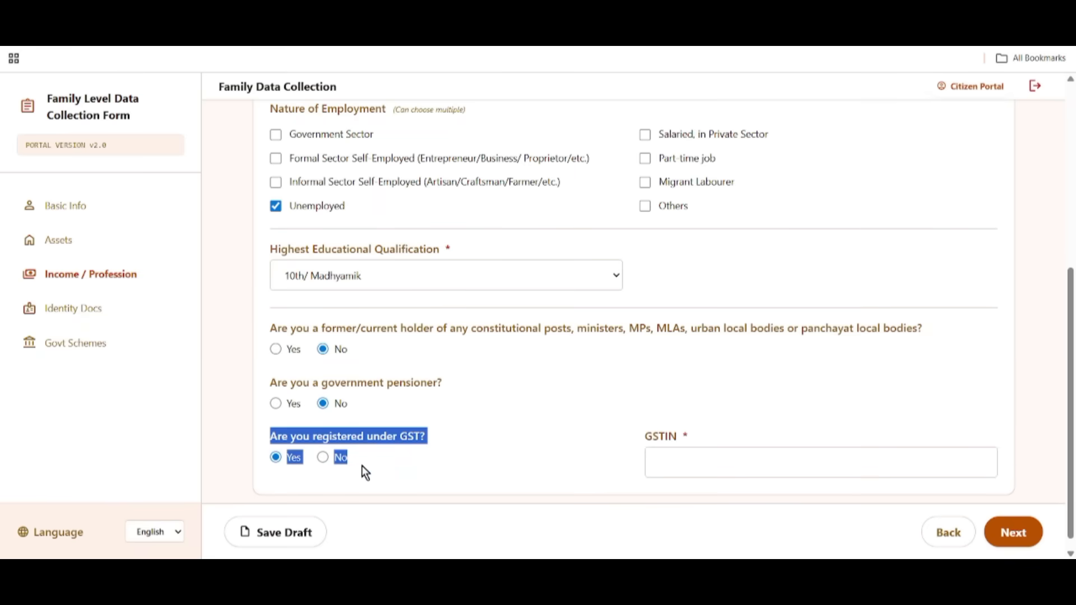
pyautogui.moveTo(654, 437); pyautogui.dragTo(694, 441)
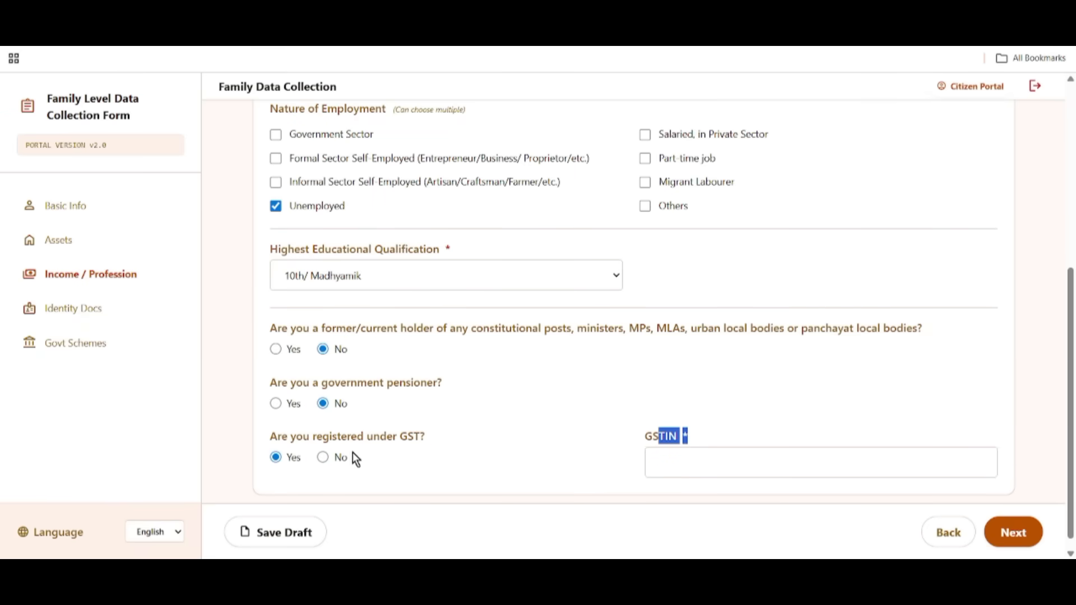
pyautogui.click(323, 458)
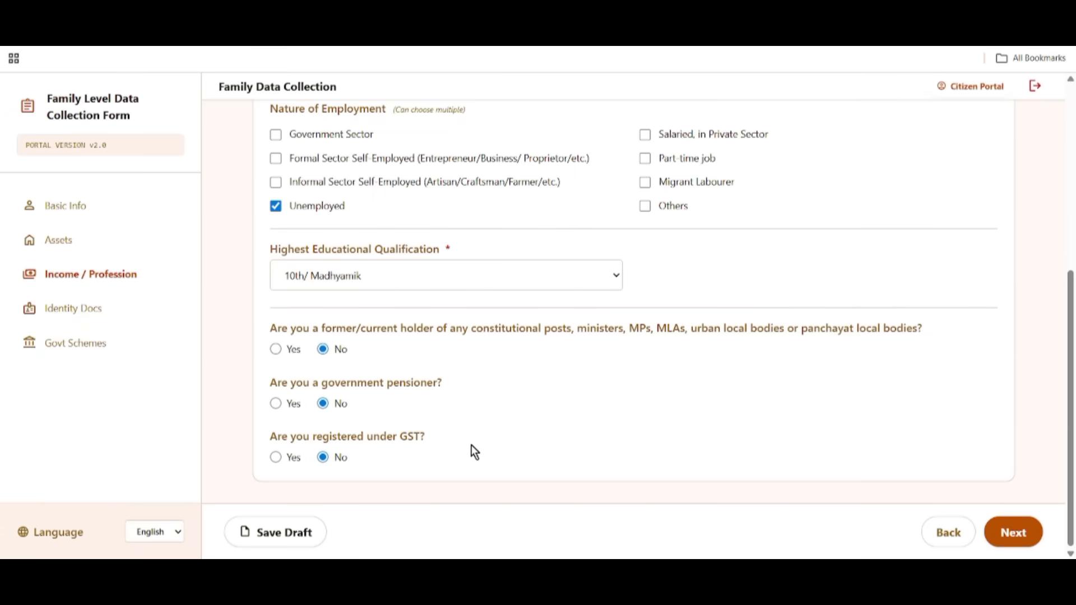
pyautogui.click(280, 533)
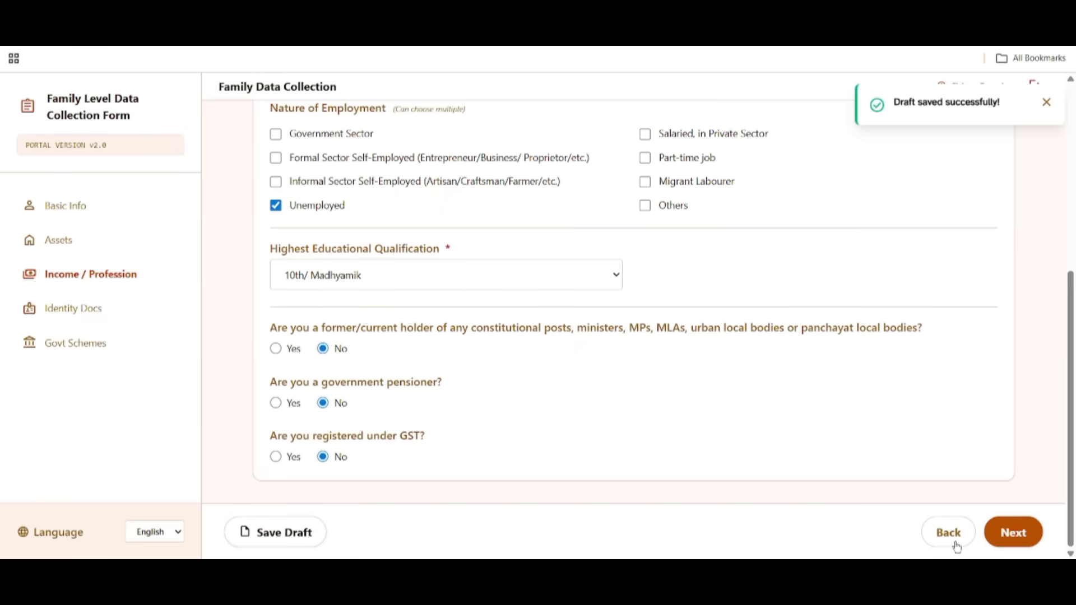
# Go to Identity Docs and set the CAA Application Status to Issued.
pyautogui.click(1014, 534)
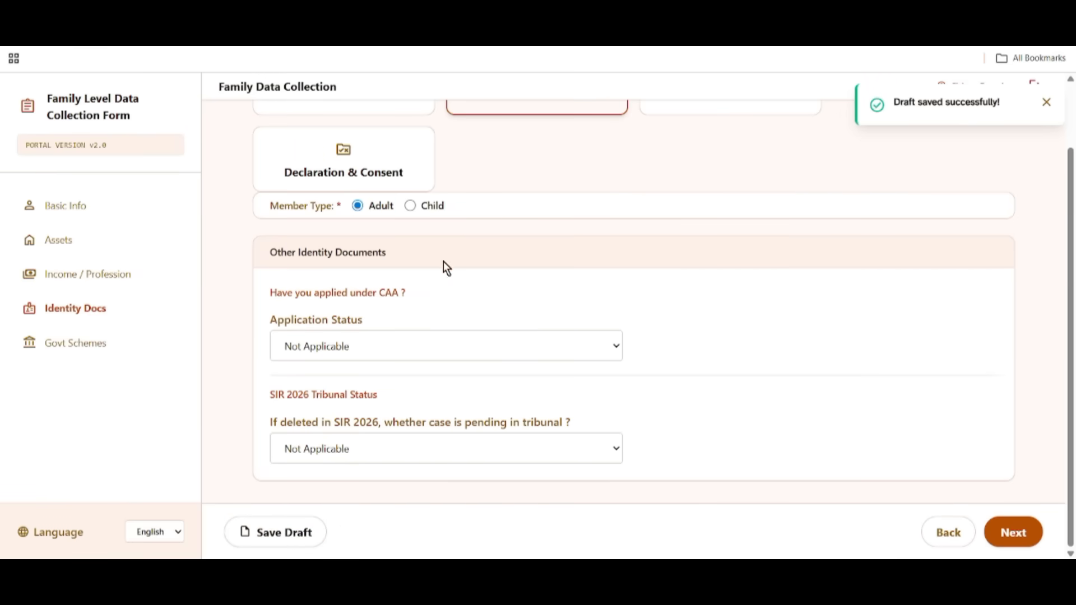
pyautogui.moveTo(275, 294); pyautogui.dragTo(455, 307)
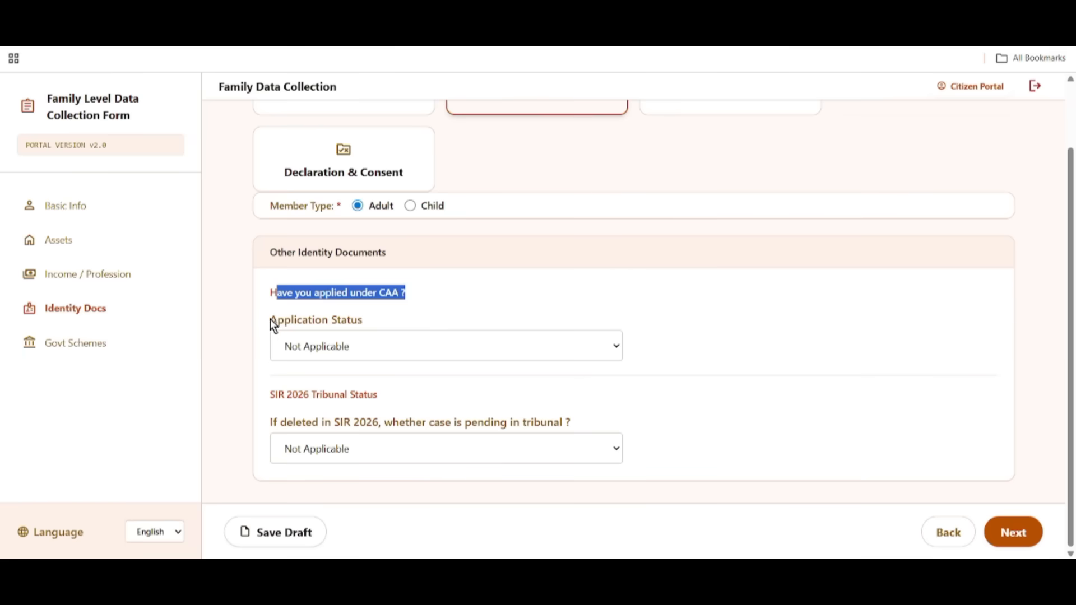
pyautogui.moveTo(270, 319); pyautogui.dragTo(405, 328)
pyautogui.click(407, 353)
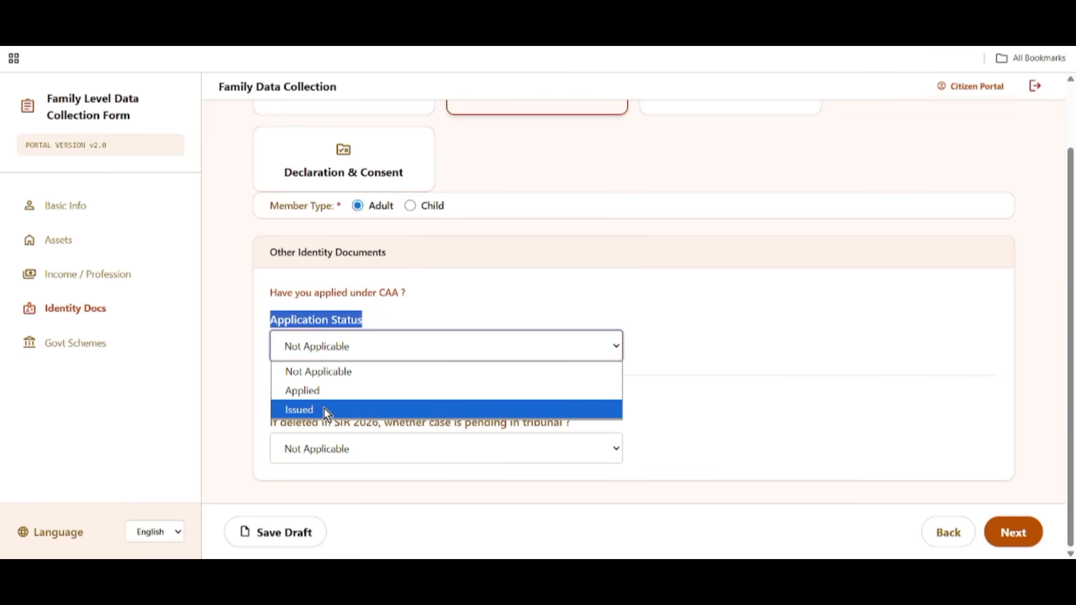
pyautogui.click(324, 409)
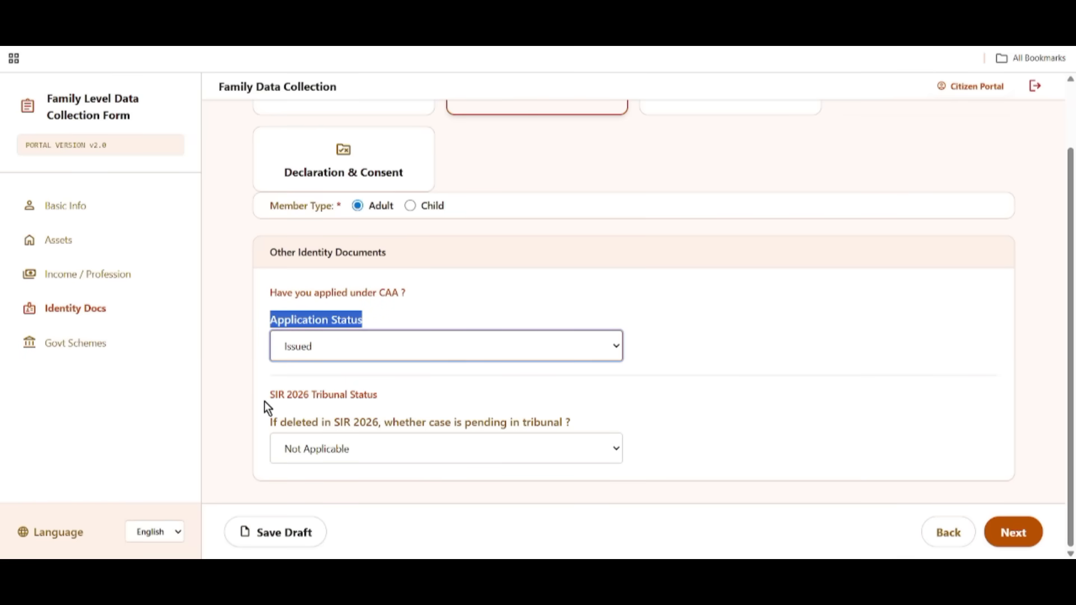
# Keep the SIR 2026 tribunal status as Not Applicable and save the draft.
pyautogui.moveTo(266, 401); pyautogui.dragTo(546, 406)
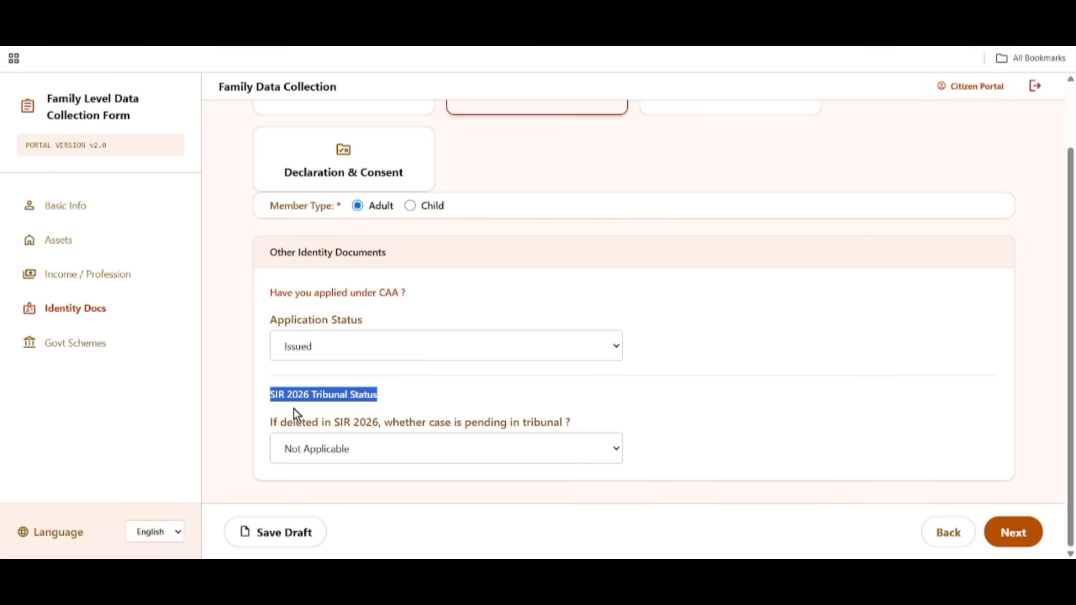
pyautogui.moveTo(273, 418); pyautogui.dragTo(438, 433)
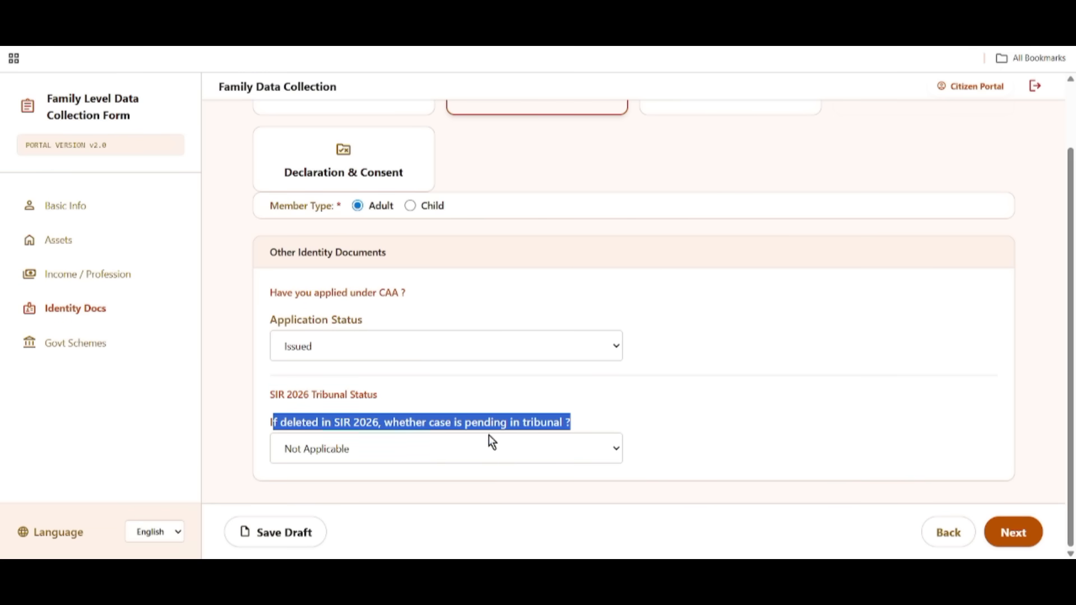
pyautogui.click(435, 443)
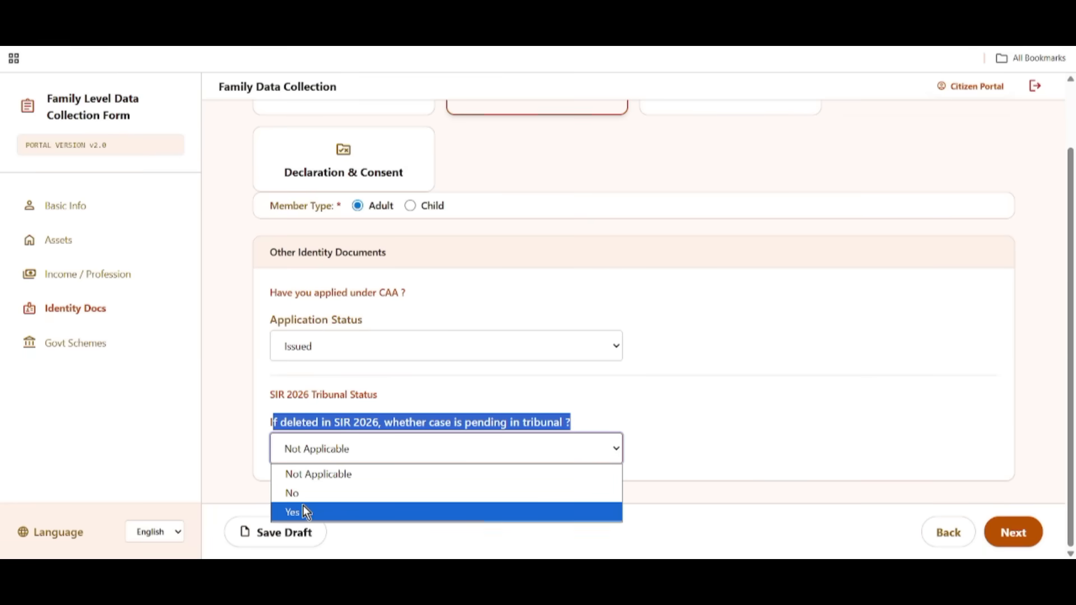
pyautogui.click(312, 475)
pyautogui.click(688, 378)
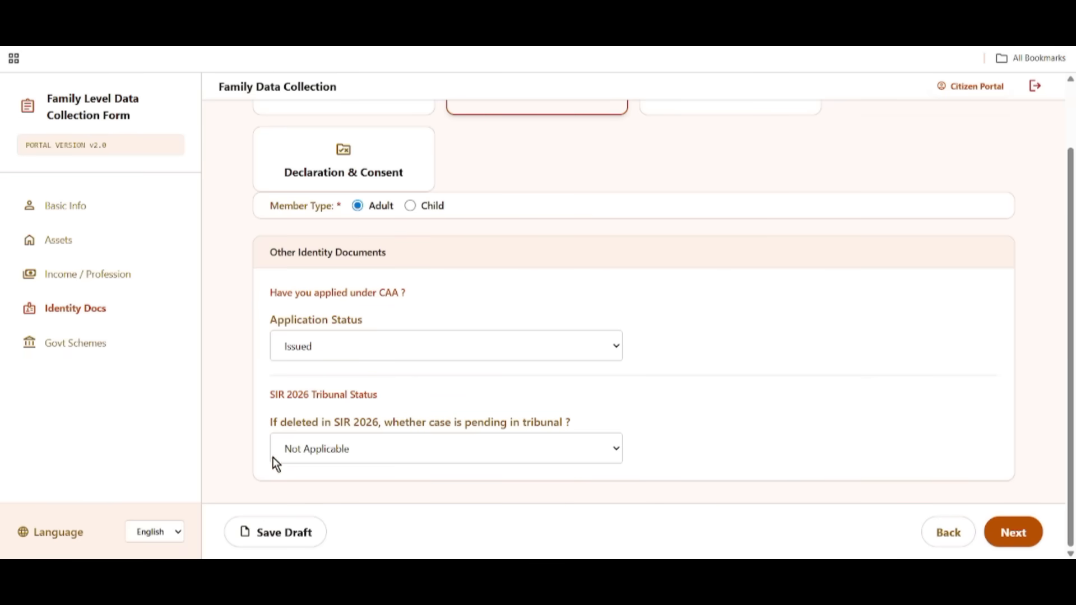
pyautogui.click(284, 531)
# Go to Govt Schemes and choose to apply for Annapurna Yojana.
pyautogui.click(1012, 531)
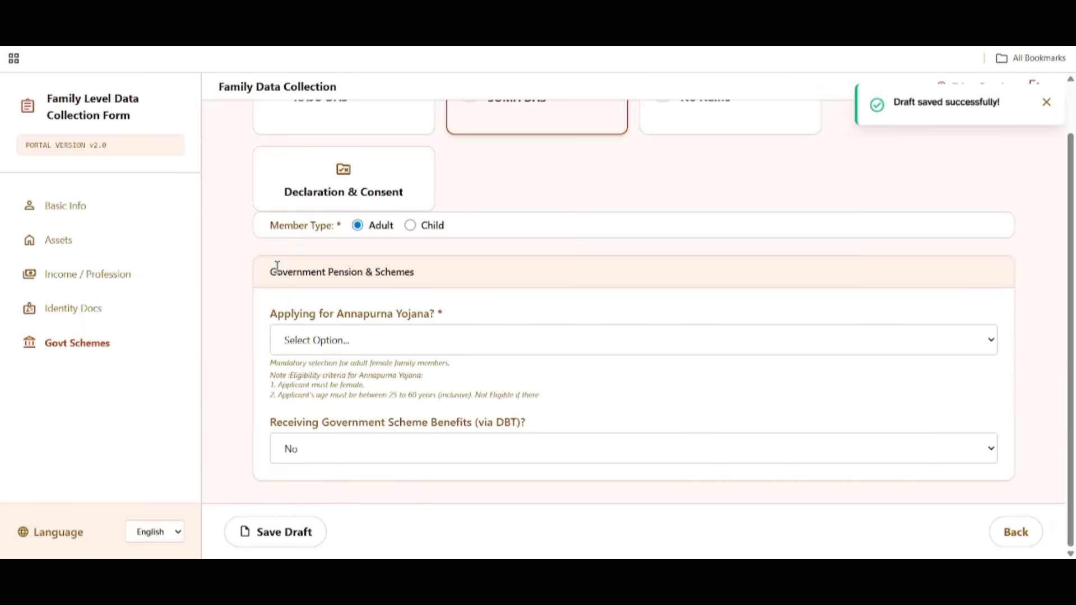
pyautogui.moveTo(277, 271); pyautogui.dragTo(713, 297)
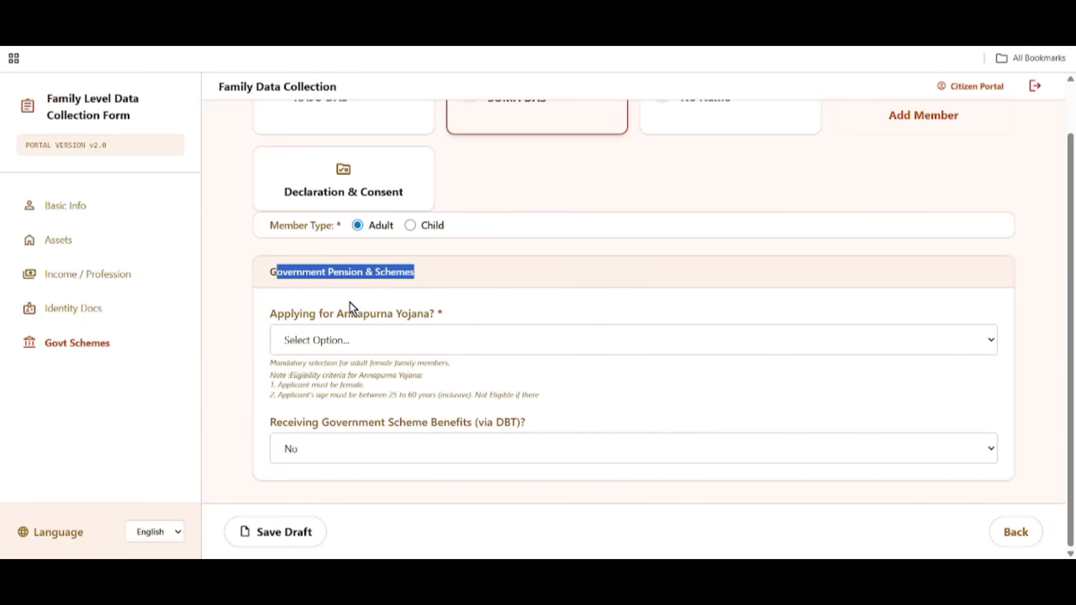
pyautogui.moveTo(270, 308); pyautogui.dragTo(443, 324)
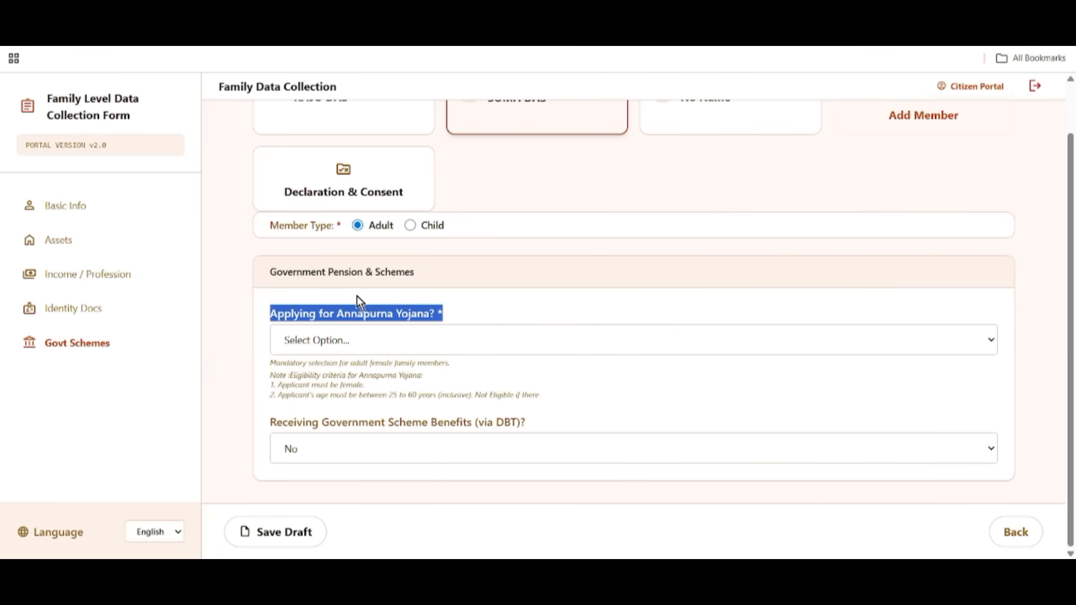
pyautogui.click(374, 339)
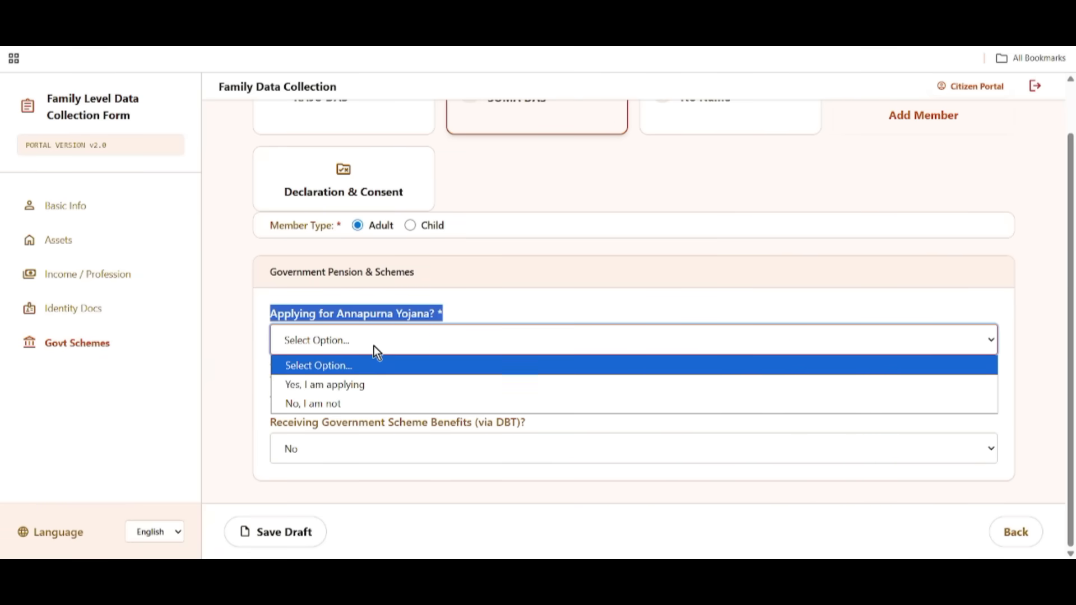
pyautogui.click(334, 385)
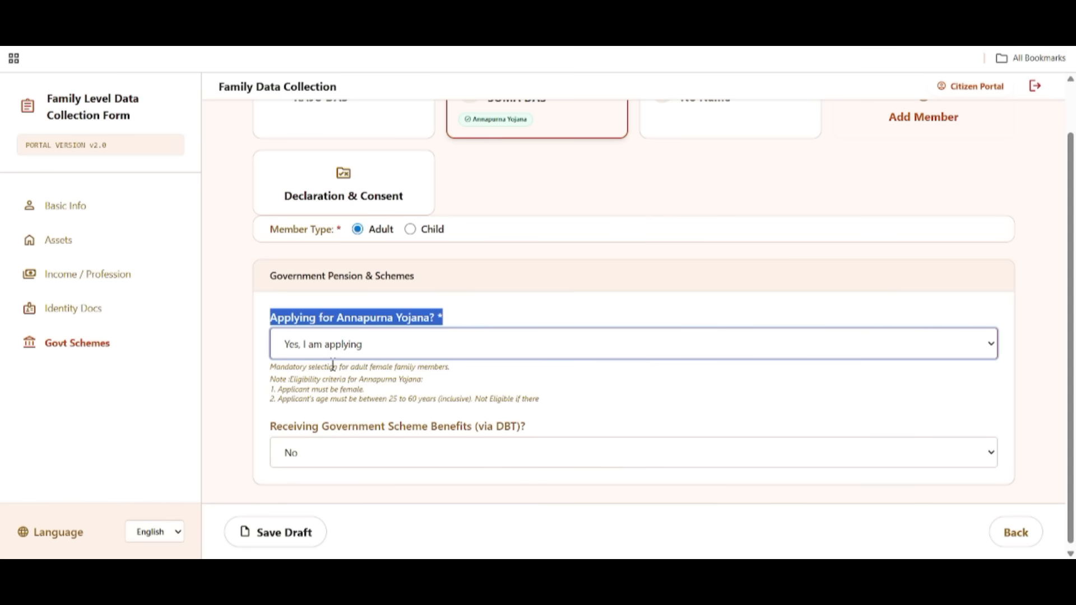
pyautogui.moveTo(375, 399); pyautogui.dragTo(471, 422)
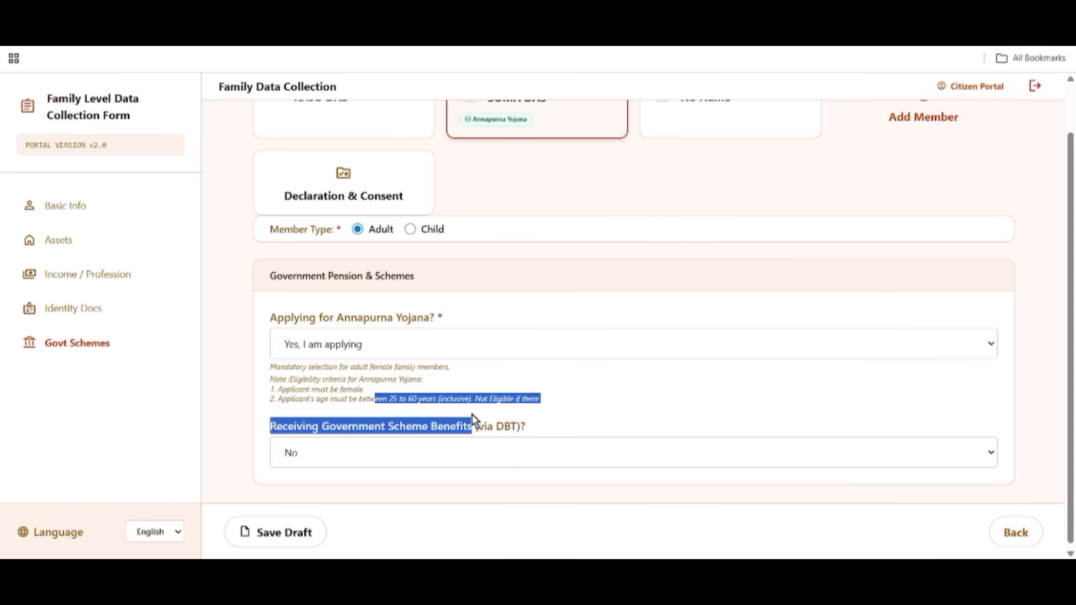
pyautogui.click(614, 405)
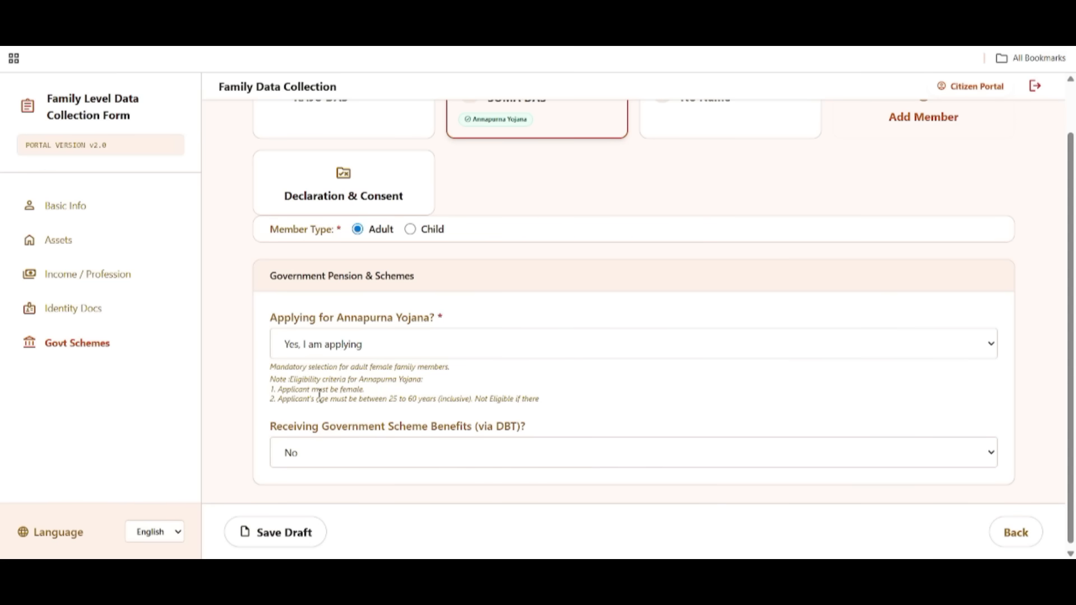
pyautogui.moveTo(321, 398); pyautogui.dragTo(394, 399)
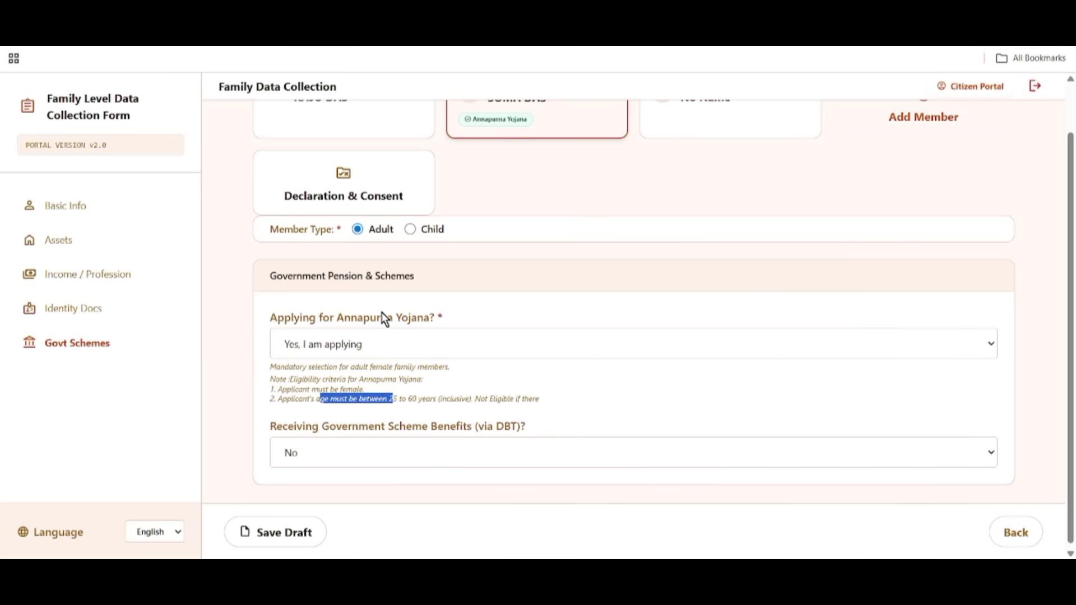
# Set DBT benefits to Yes, revert it to No, and save the draft.
pyautogui.scroll(-1, 530, 453)
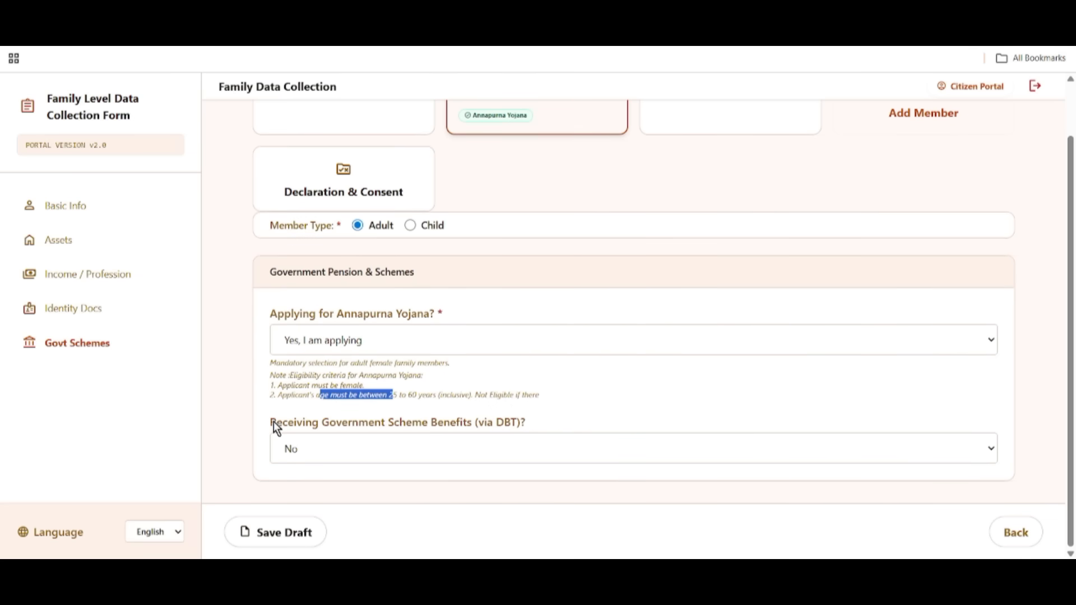
pyautogui.moveTo(273, 423); pyautogui.dragTo(436, 441)
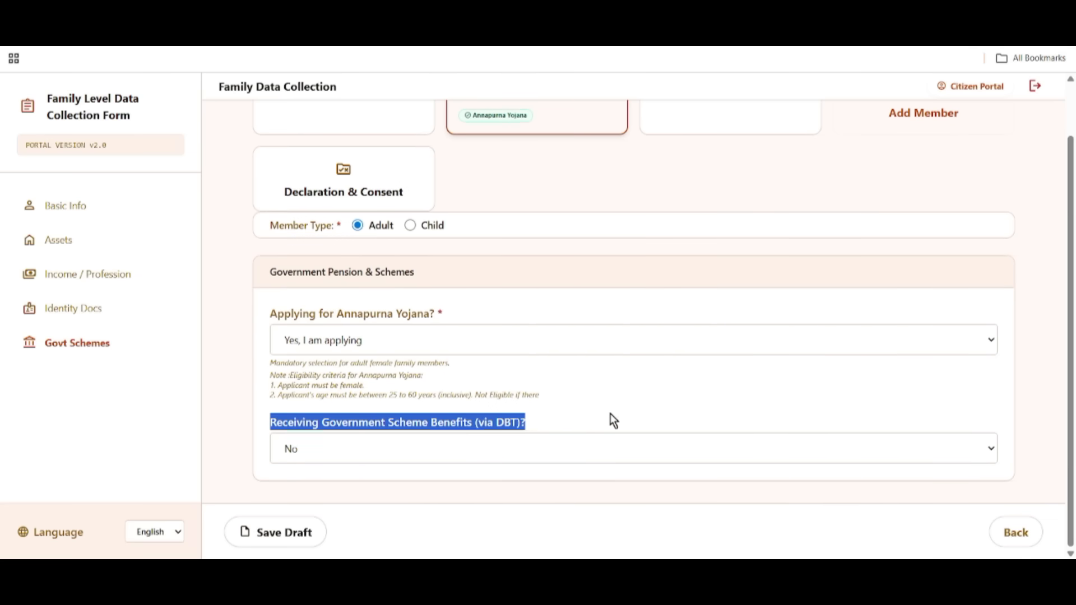
pyautogui.click(340, 452)
pyautogui.click(333, 494)
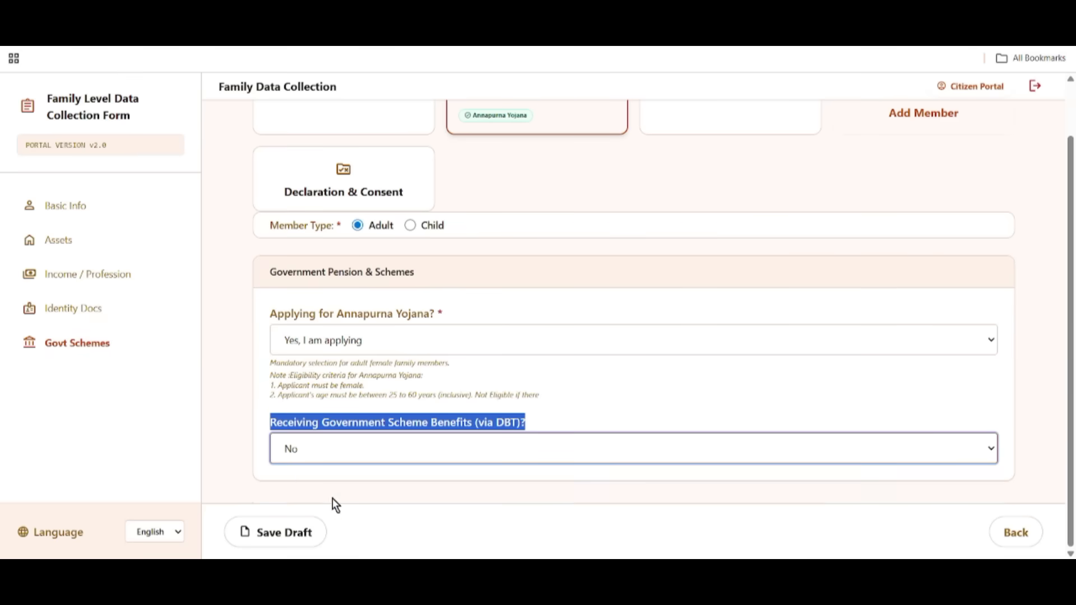
pyautogui.scroll(-3, 442, 459)
pyautogui.moveTo(287, 373); pyautogui.dragTo(294, 377)
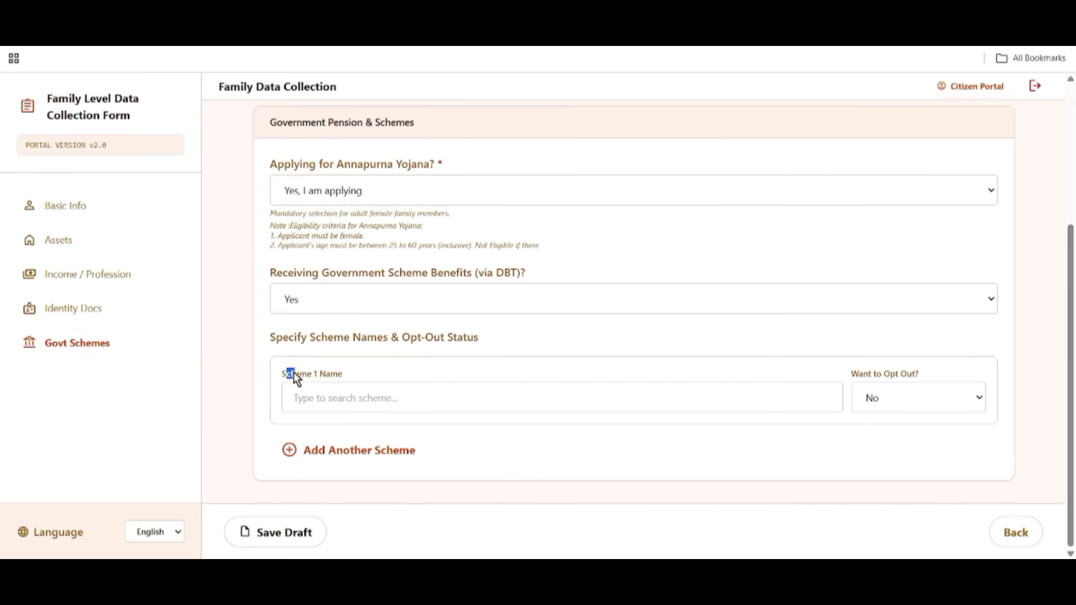
pyautogui.click(330, 298)
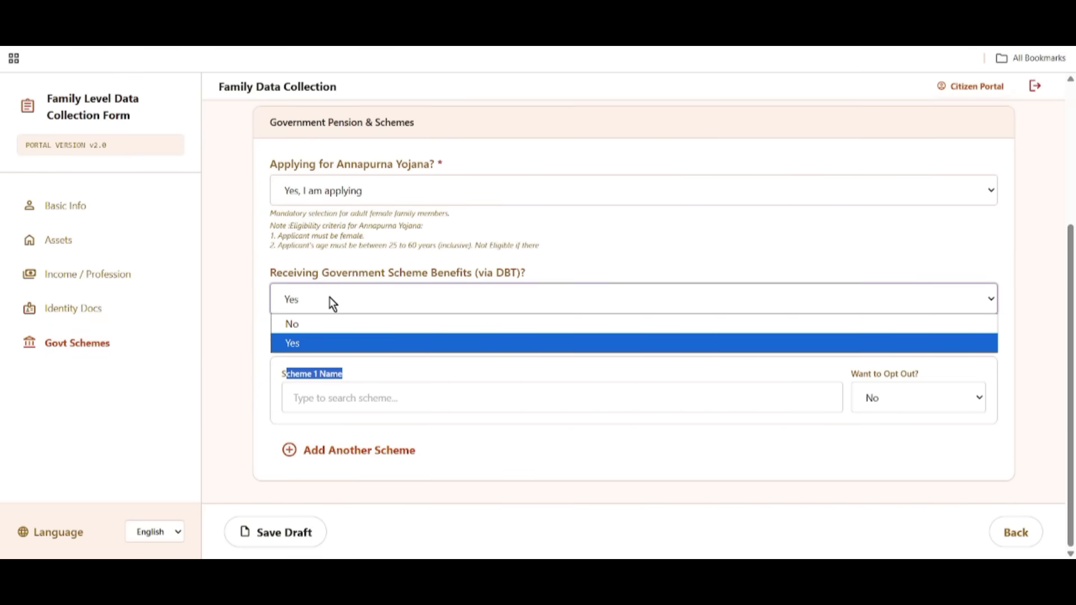
pyautogui.click(331, 329)
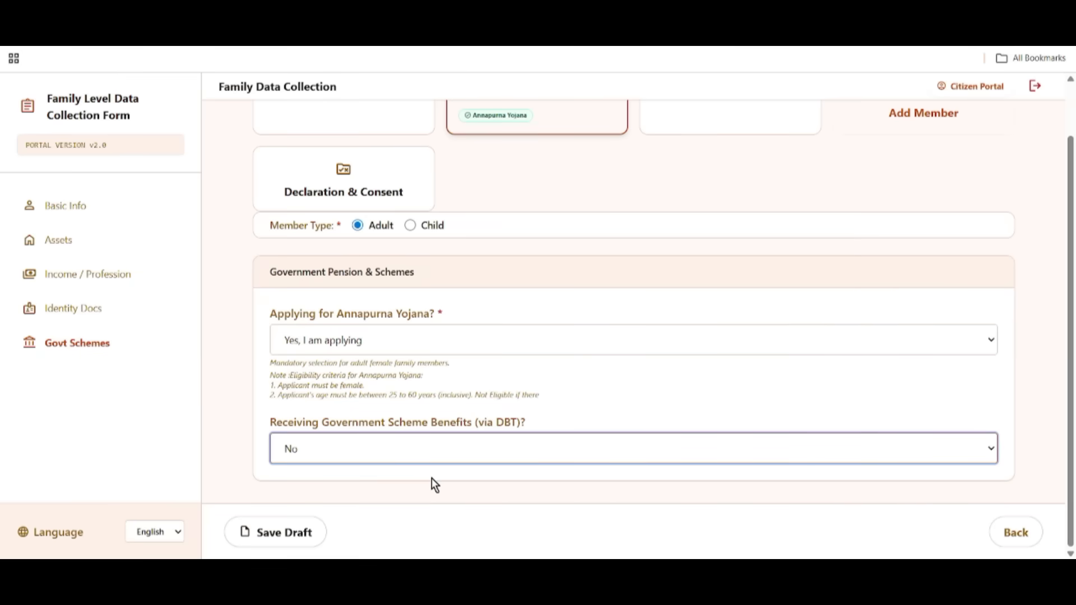
pyautogui.click(289, 533)
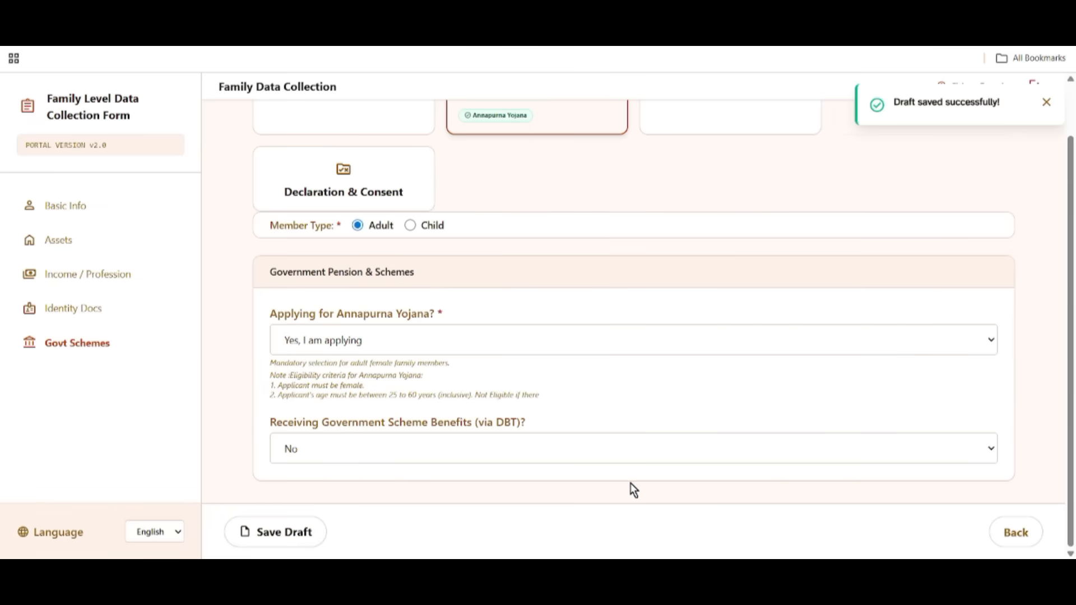
pyautogui.scroll(1, 527, 451)
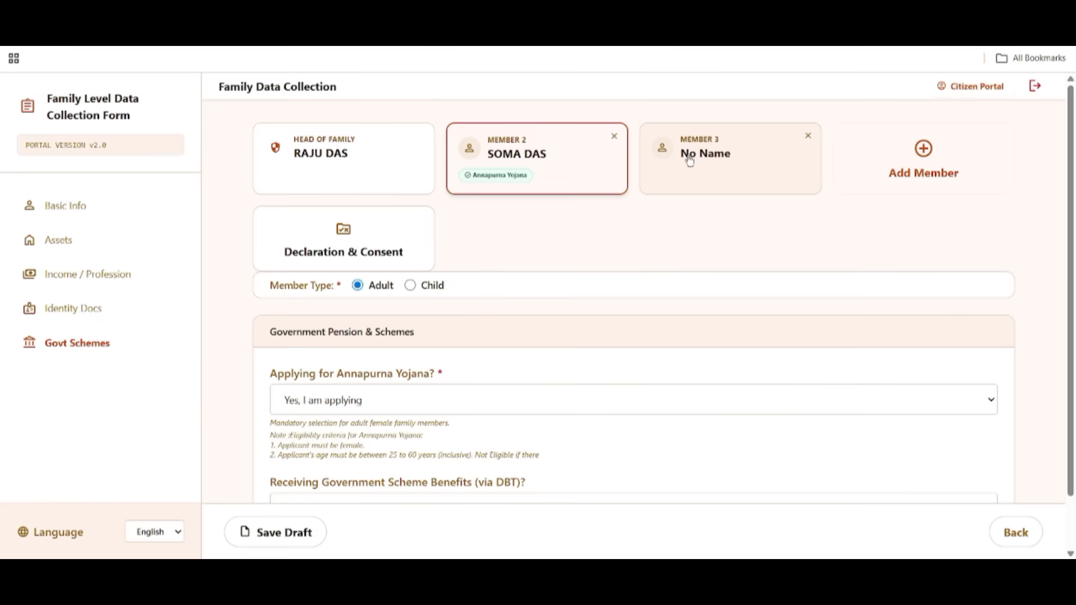
# Switch to Member 3 and scroll through its Basic Info, Aadhaar and Voter Card sections.
pyautogui.click(690, 161)
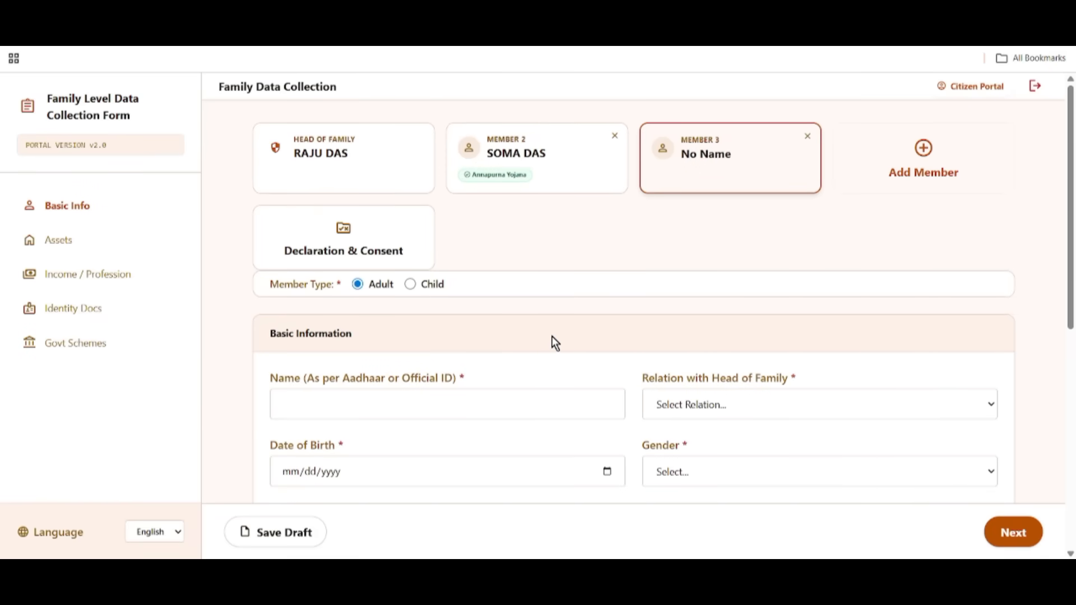
pyautogui.scroll(-2, 557, 348)
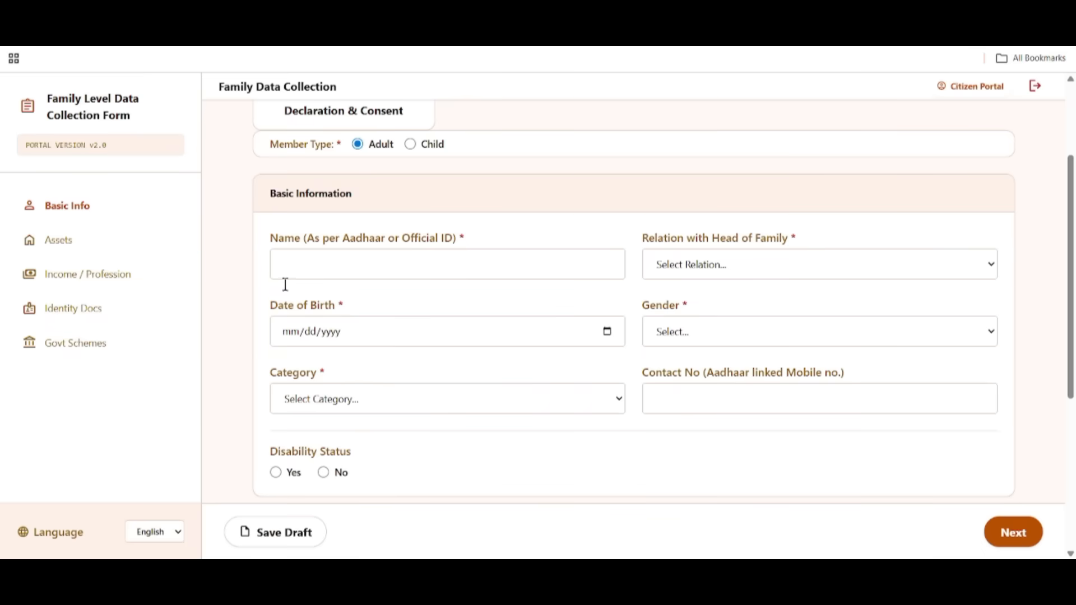
pyautogui.scroll(-2, 302, 483)
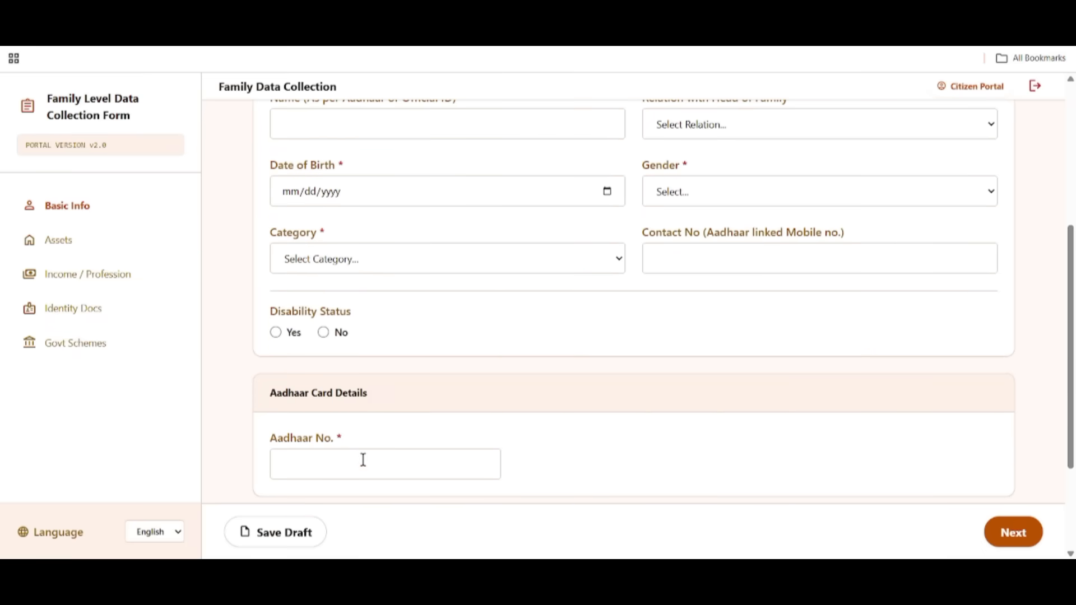
pyautogui.scroll(-2, 363, 459)
pyautogui.scroll(-1, 456, 415)
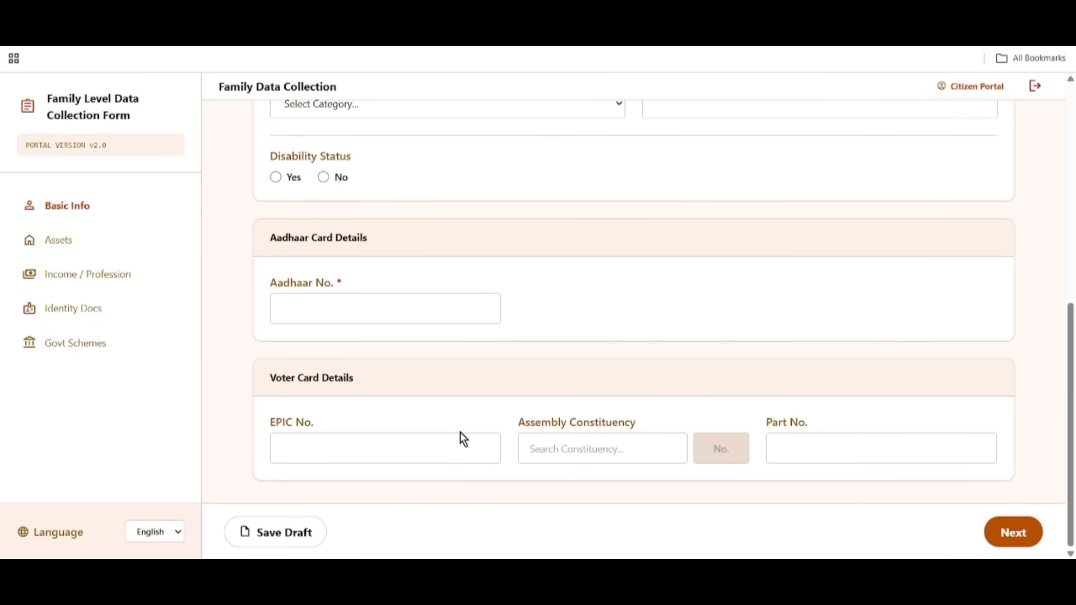
pyautogui.scroll(5, 275, 240)
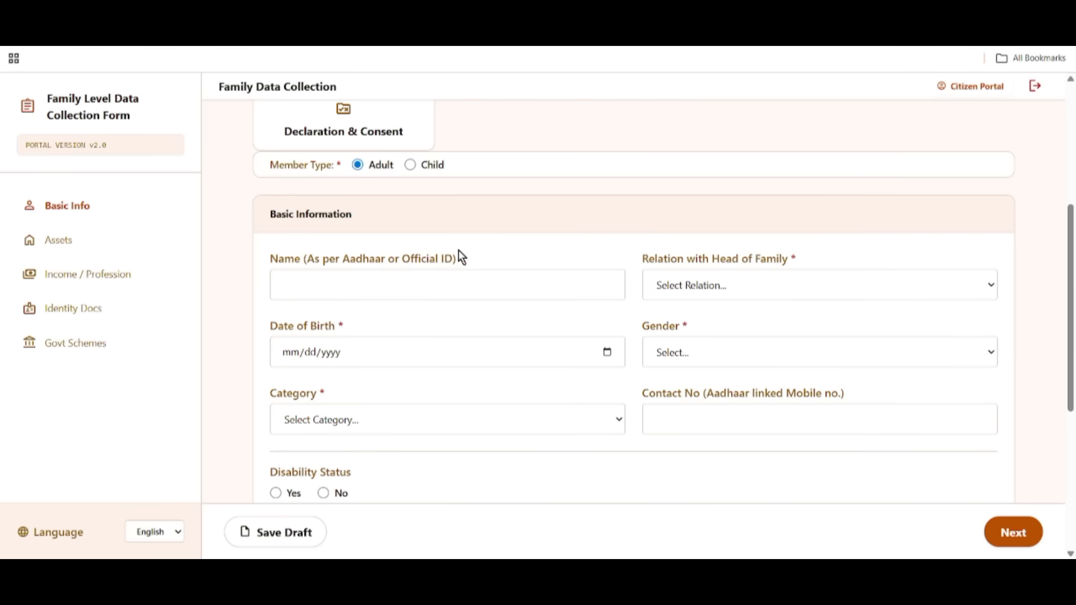
# Set the third member's relation with the head of family to Daughter.
pyautogui.moveTo(246, 163); pyautogui.dragTo(359, 165)
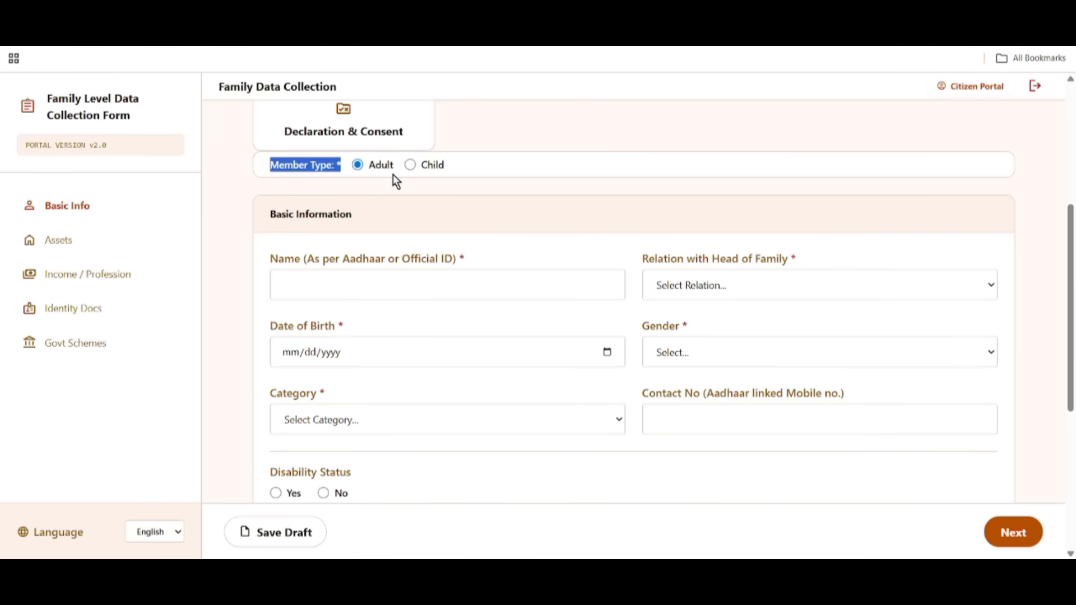
pyautogui.moveTo(269, 215); pyautogui.dragTo(352, 216)
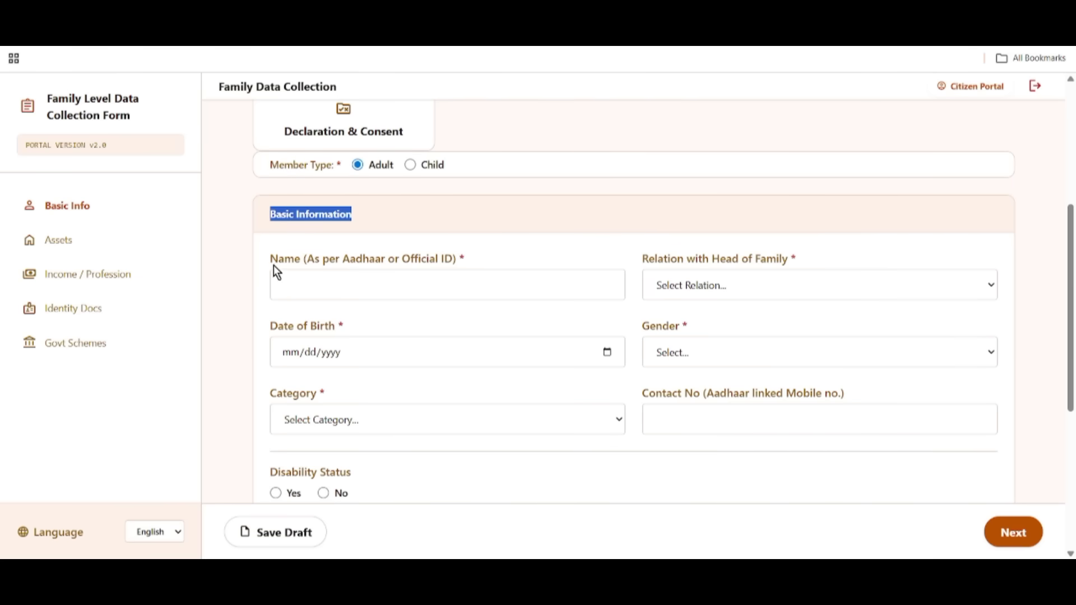
pyautogui.moveTo(274, 265); pyautogui.dragTo(765, 281)
pyautogui.moveTo(645, 255); pyautogui.dragTo(822, 255)
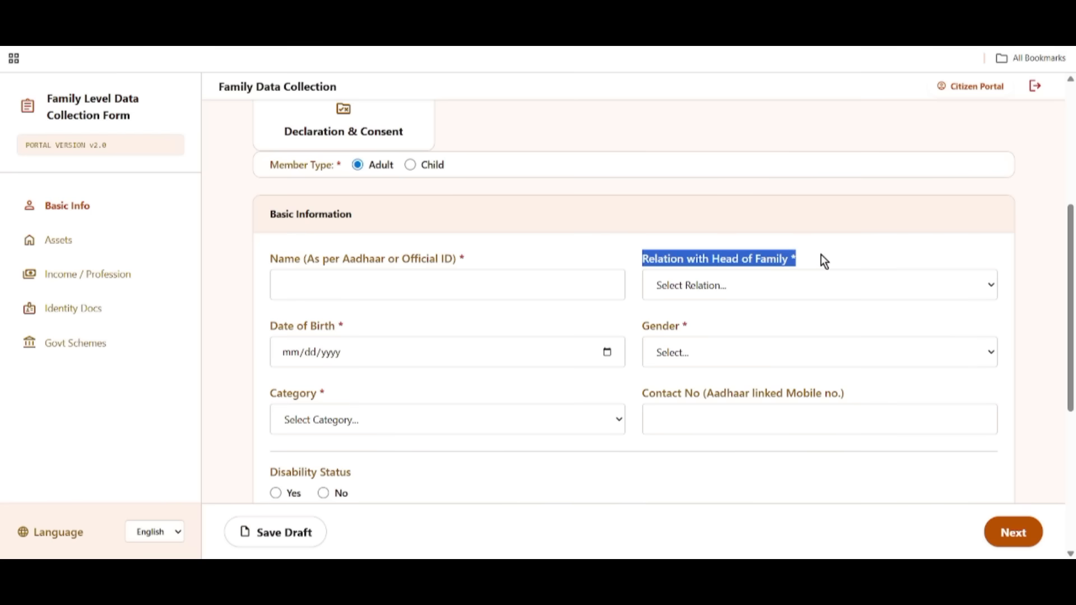
pyautogui.click(742, 284)
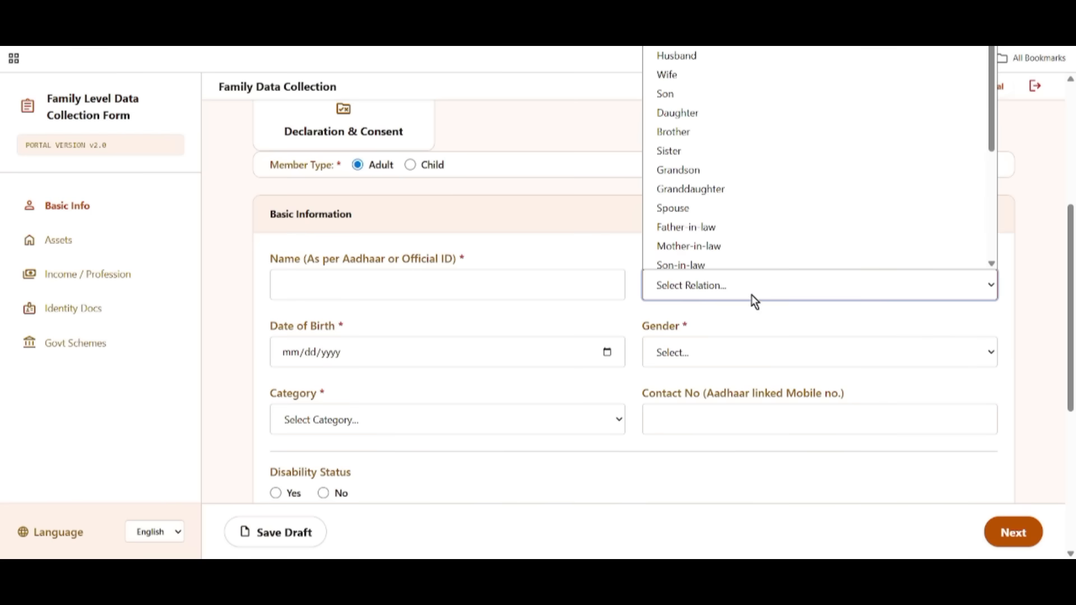
pyautogui.click(678, 107)
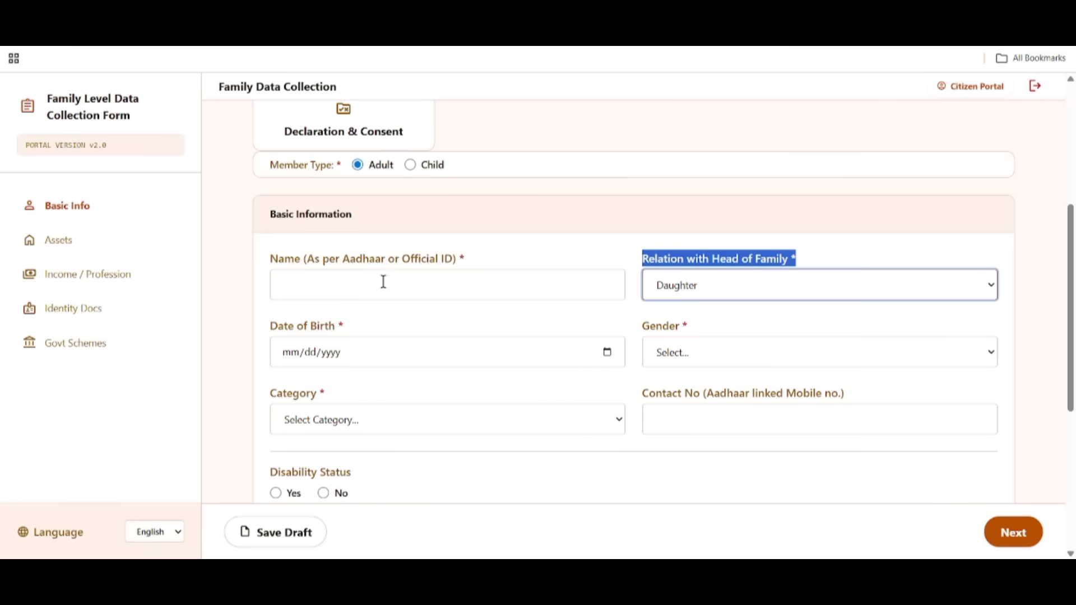
# Enter the member's full name, open the date-of-birth calendar, and save the draft.
pyautogui.moveTo(271, 260); pyautogui.dragTo(420, 262)
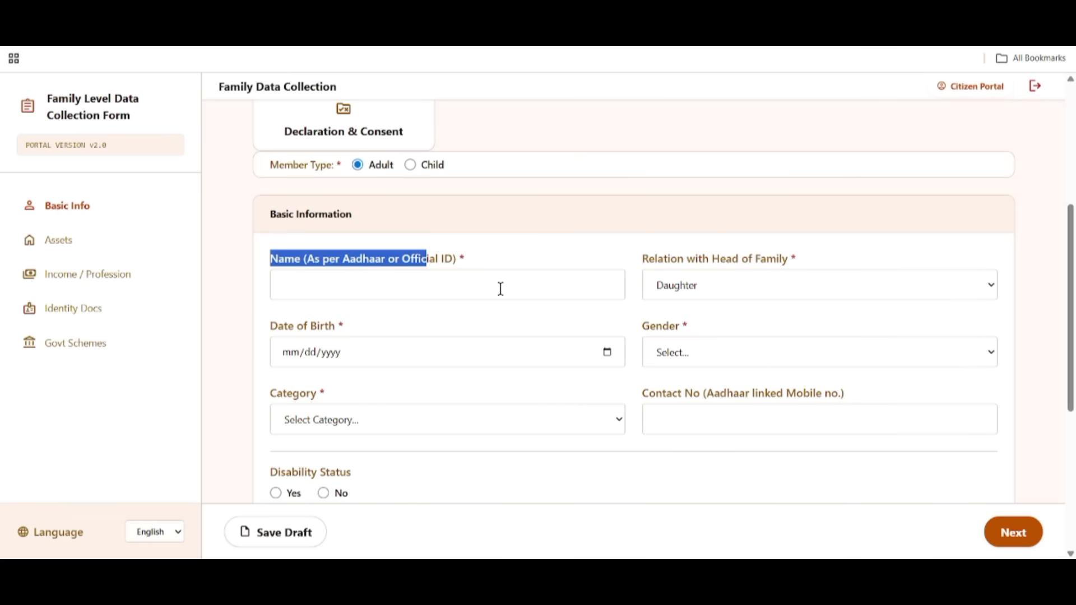
pyautogui.click(311, 290)
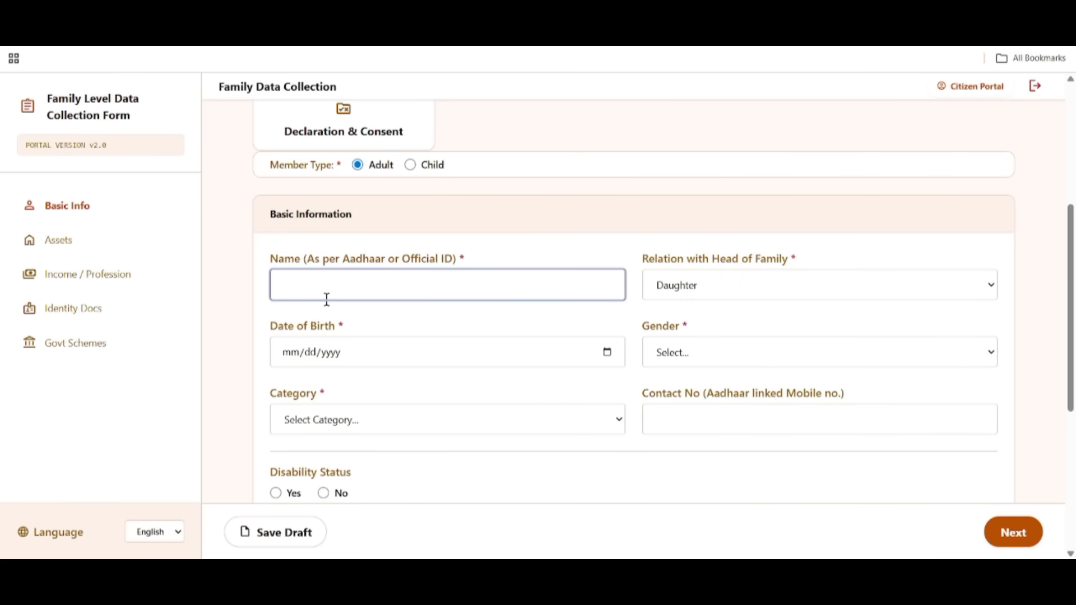
pyautogui.moveTo(645, 258); pyautogui.dragTo(785, 261)
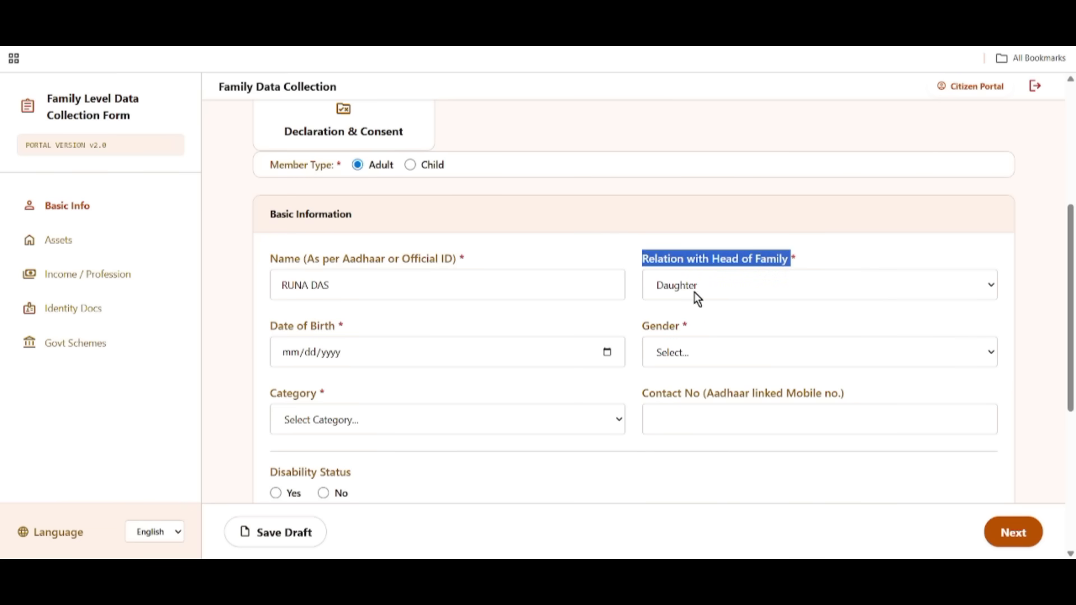
pyautogui.moveTo(267, 325); pyautogui.dragTo(617, 354)
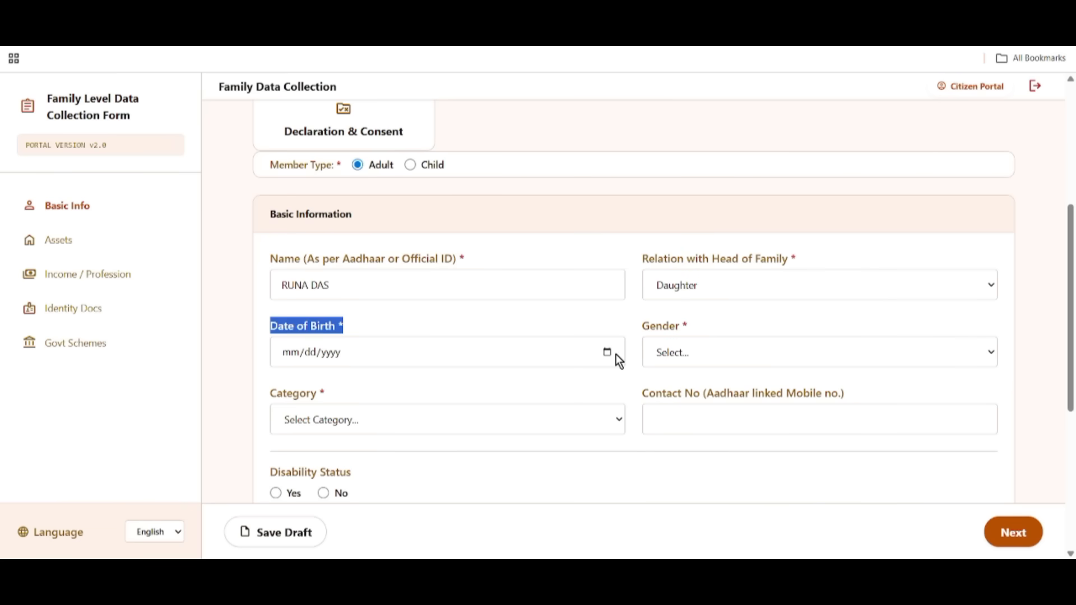
pyautogui.click(607, 354)
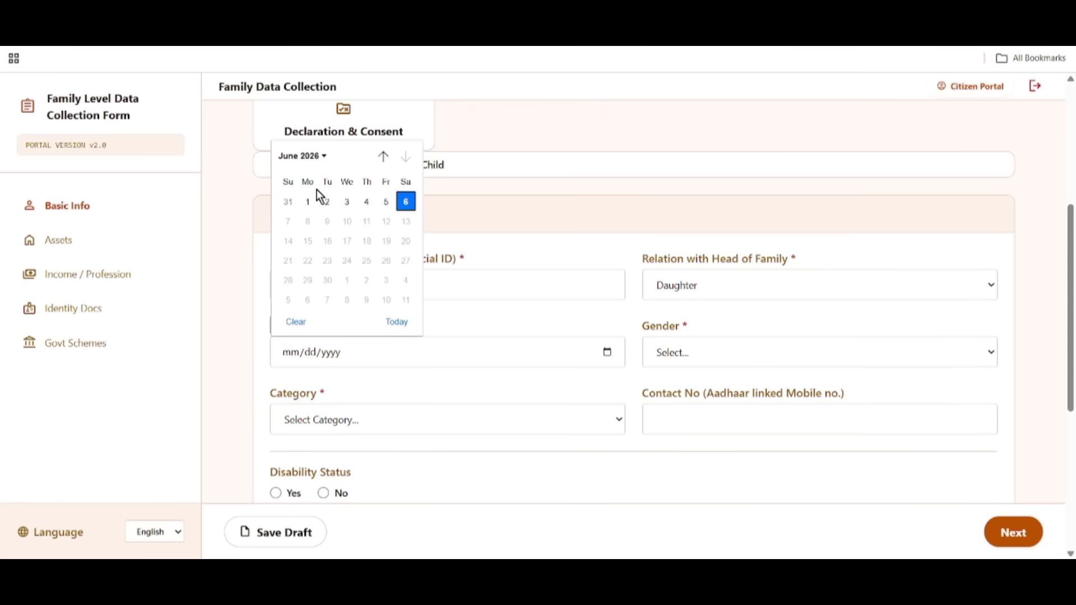
pyautogui.click(302, 157)
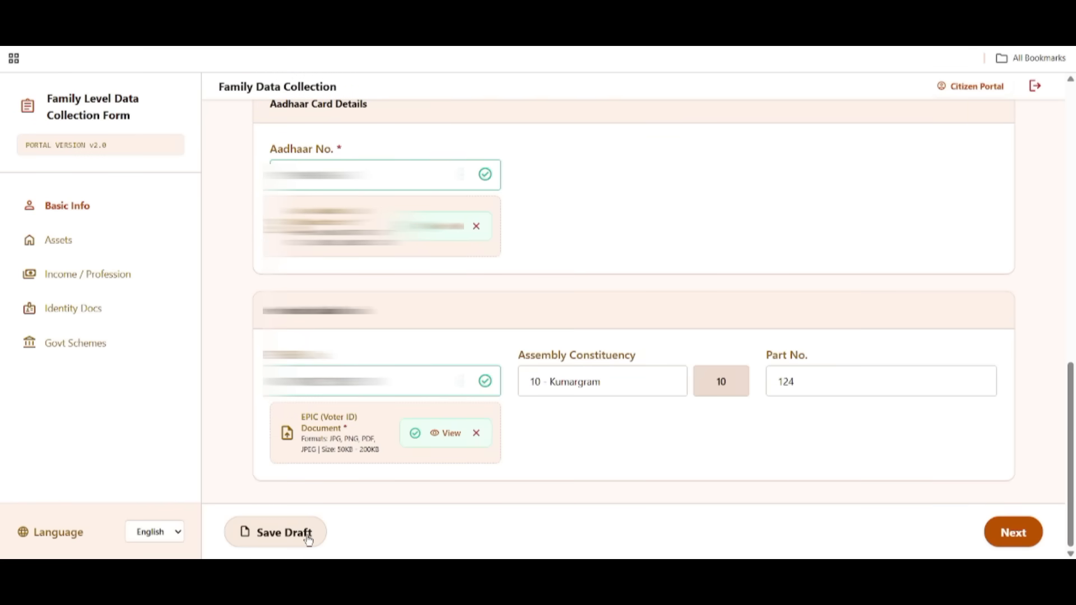
pyautogui.click(308, 538)
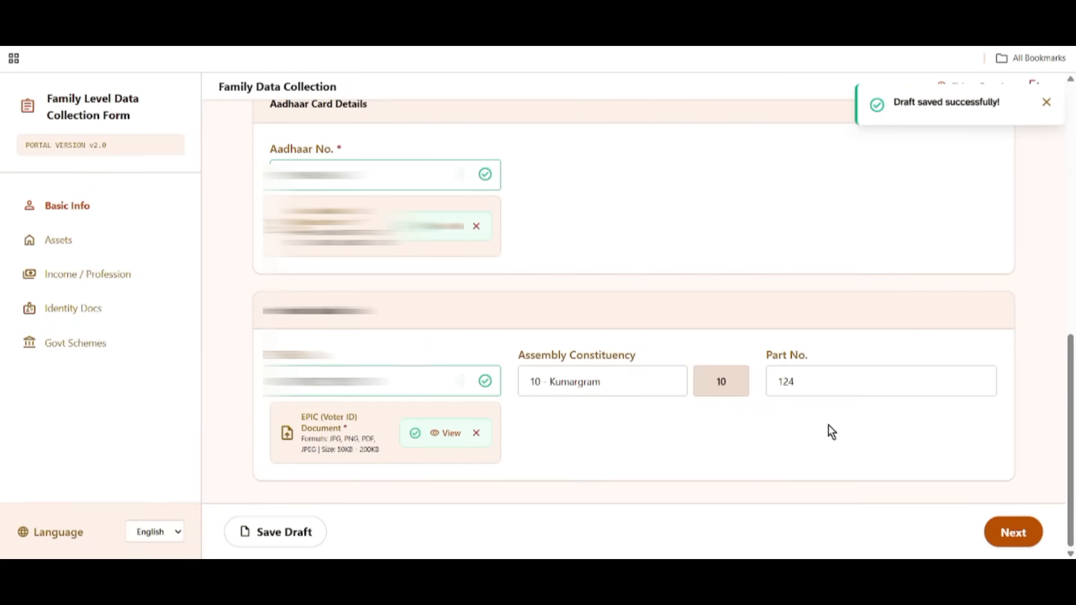
# On Assets, set Has Health Insurance to Yes with insurance type Government.
pyautogui.click(1031, 534)
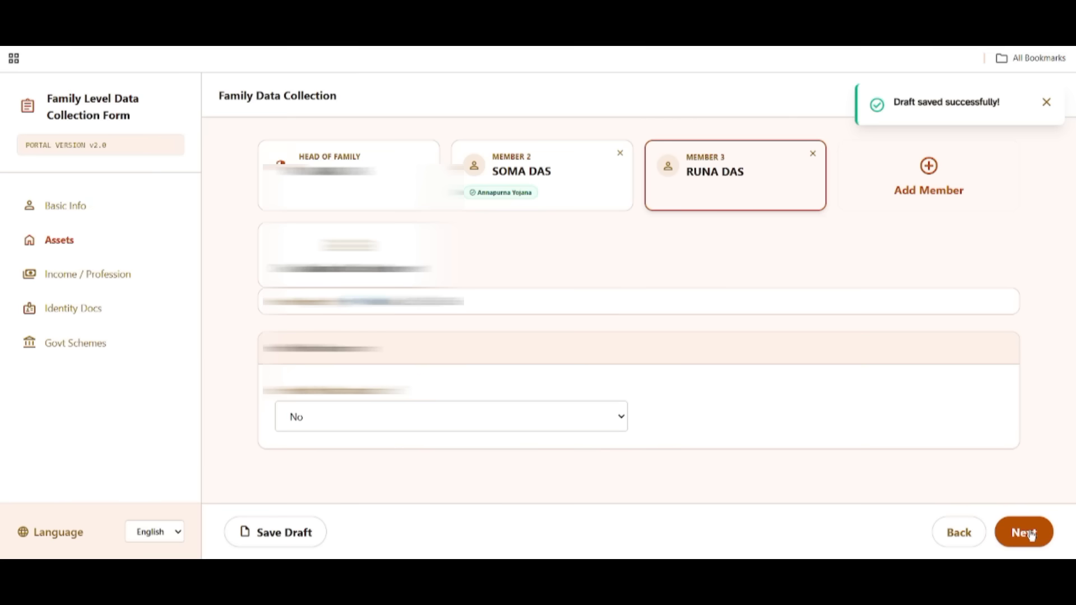
pyautogui.moveTo(280, 393); pyautogui.dragTo(431, 395)
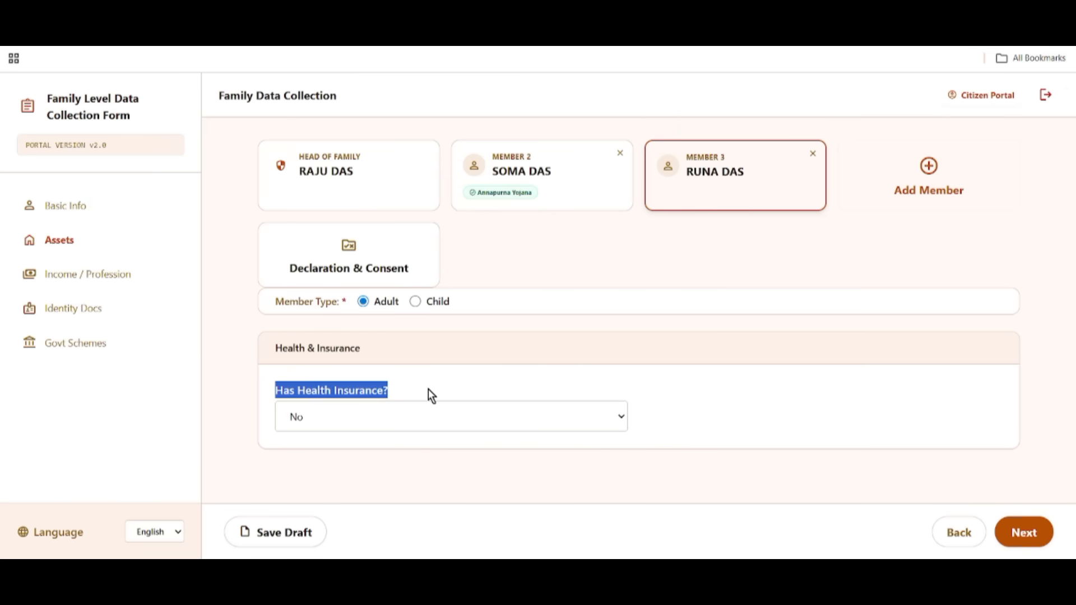
pyautogui.click(370, 416)
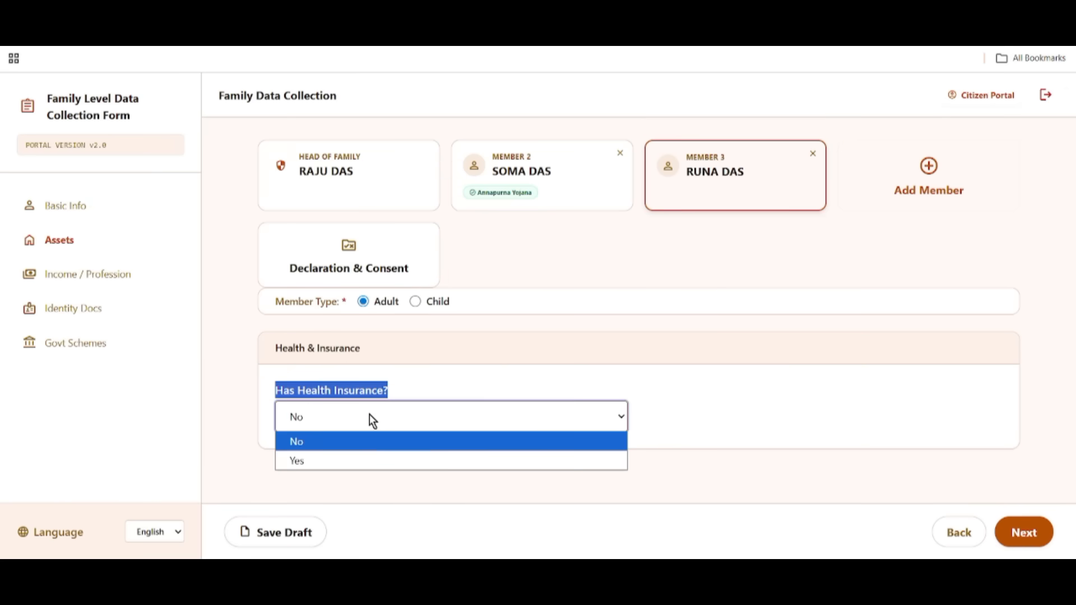
pyautogui.click(338, 460)
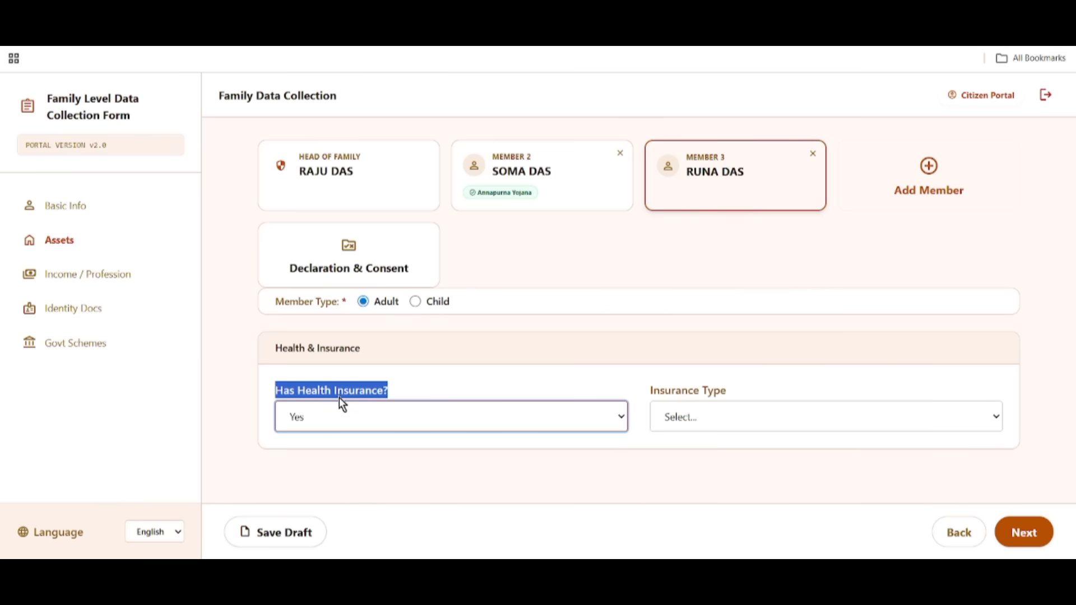
pyautogui.moveTo(649, 388); pyautogui.dragTo(745, 388)
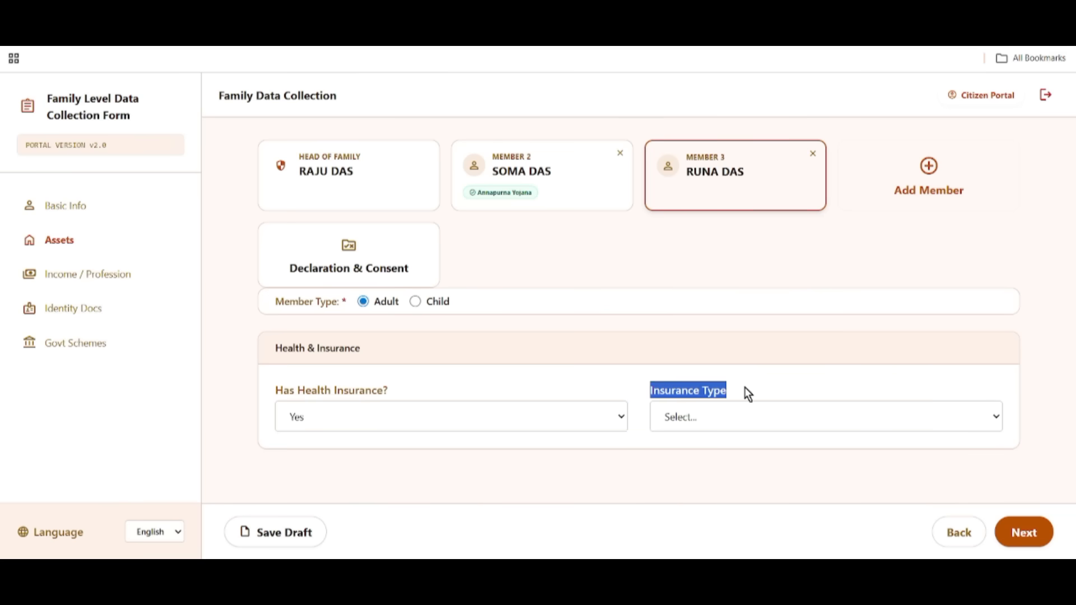
pyautogui.click(701, 418)
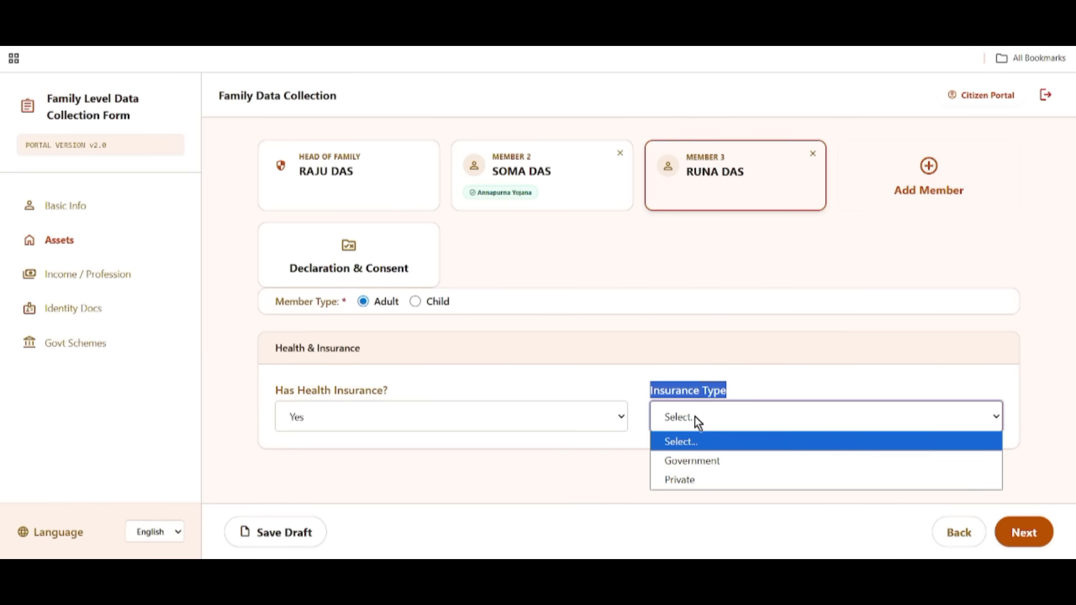
pyautogui.click(703, 462)
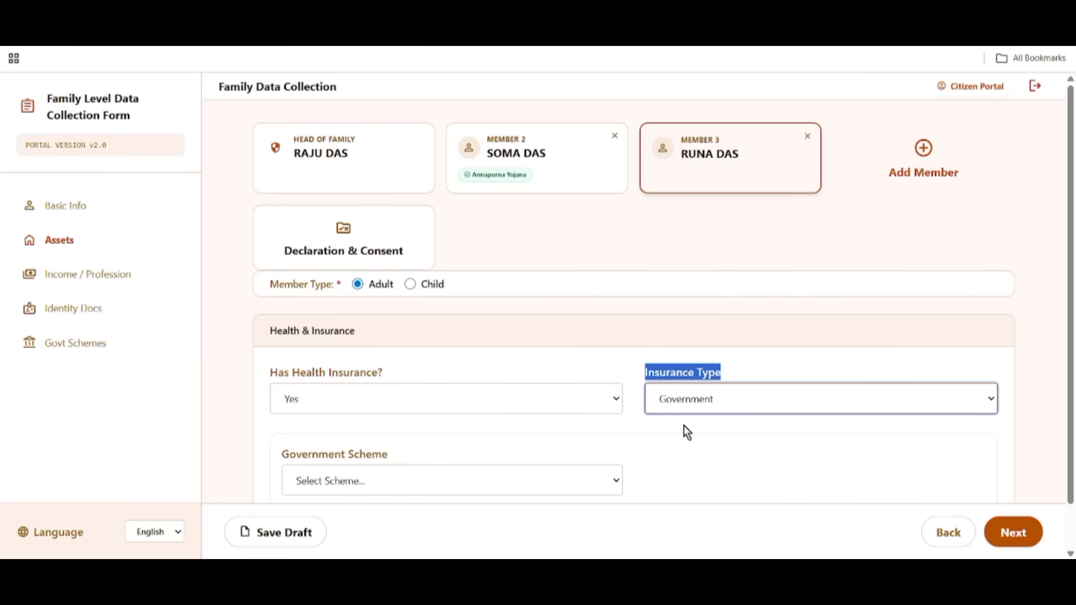
# Set the Government Scheme to Other, save the draft, and continue to Income / Profession.
pyautogui.moveTo(285, 449); pyautogui.dragTo(405, 469)
pyautogui.click(389, 475)
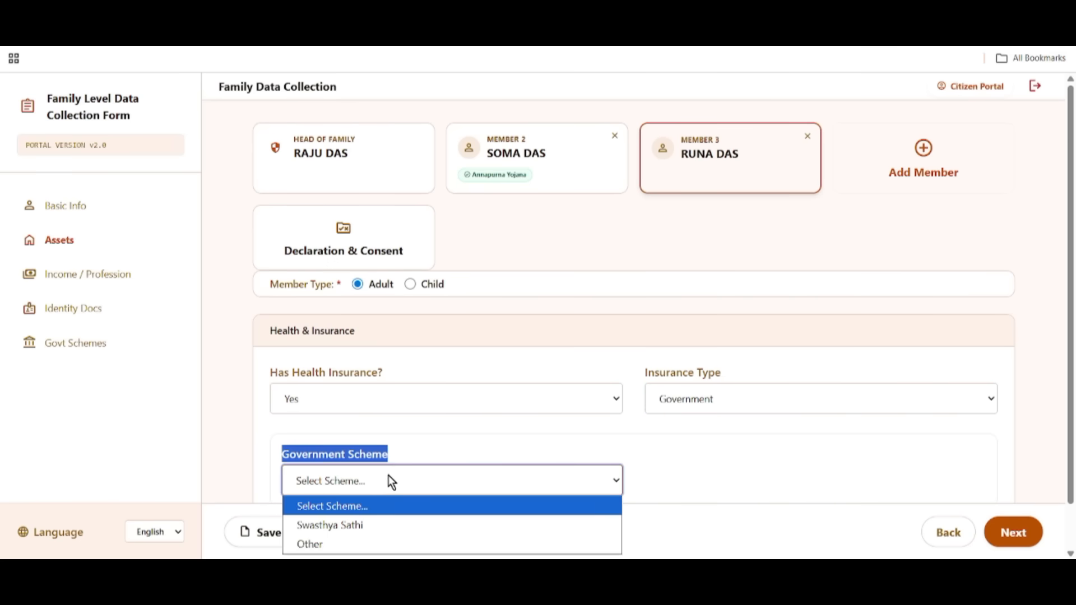
pyautogui.click(358, 544)
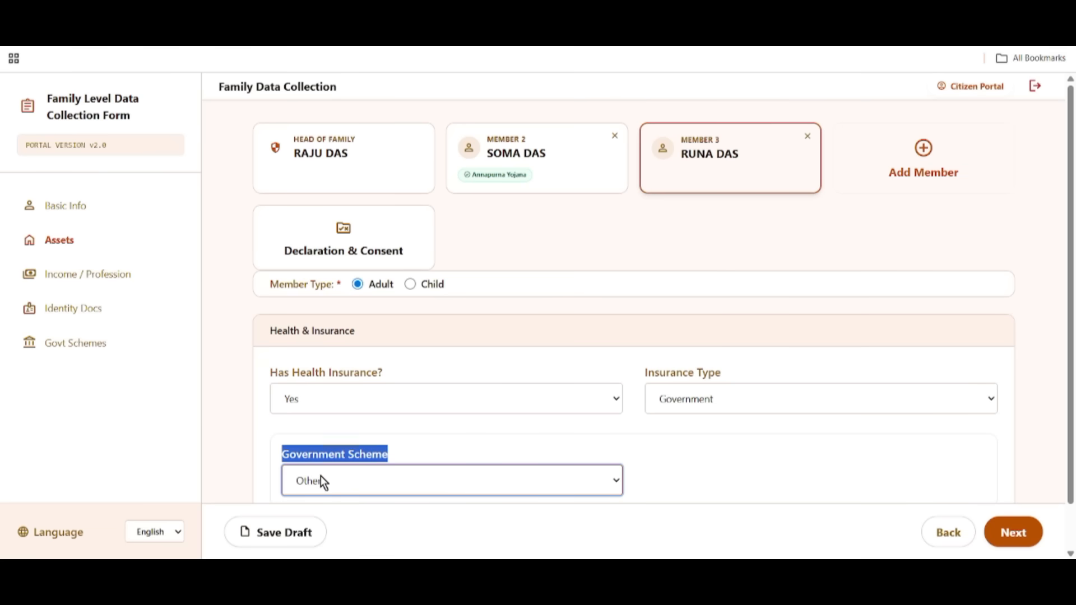
pyautogui.click(274, 530)
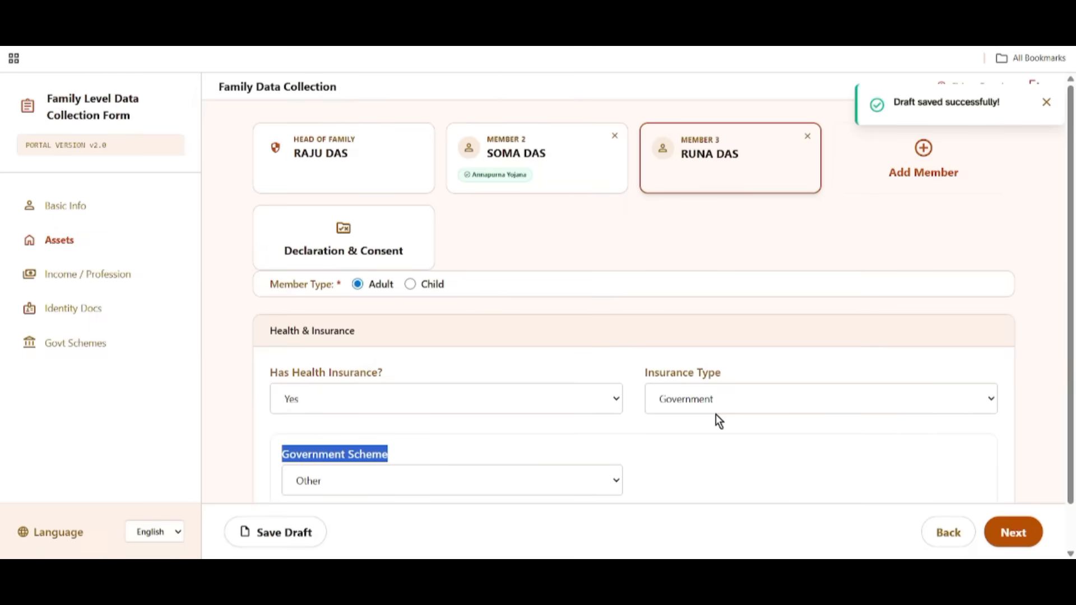
pyautogui.scroll(-2, 689, 516)
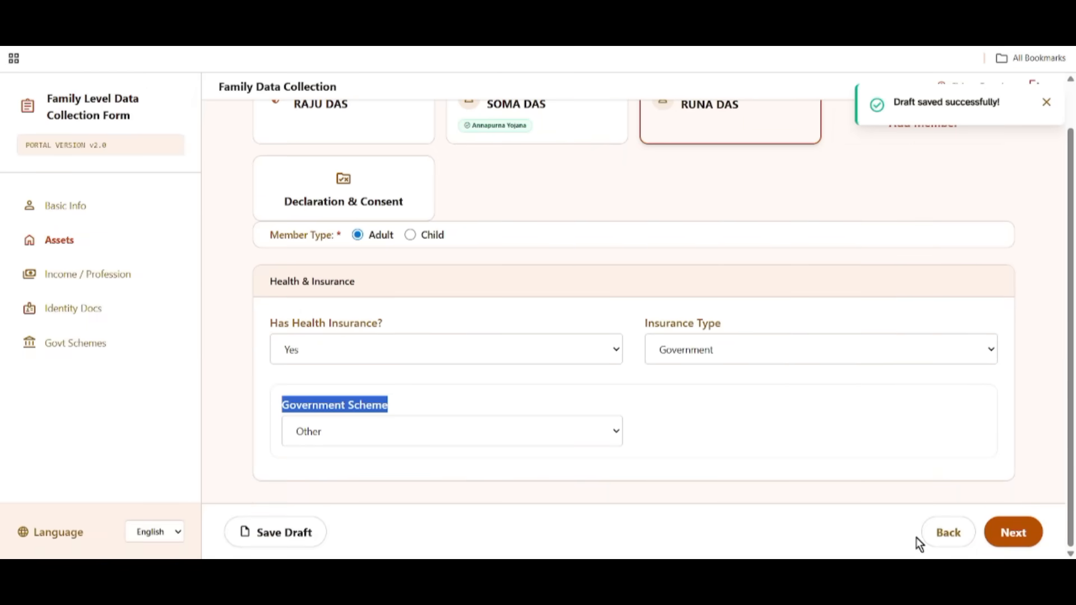
pyautogui.click(1014, 535)
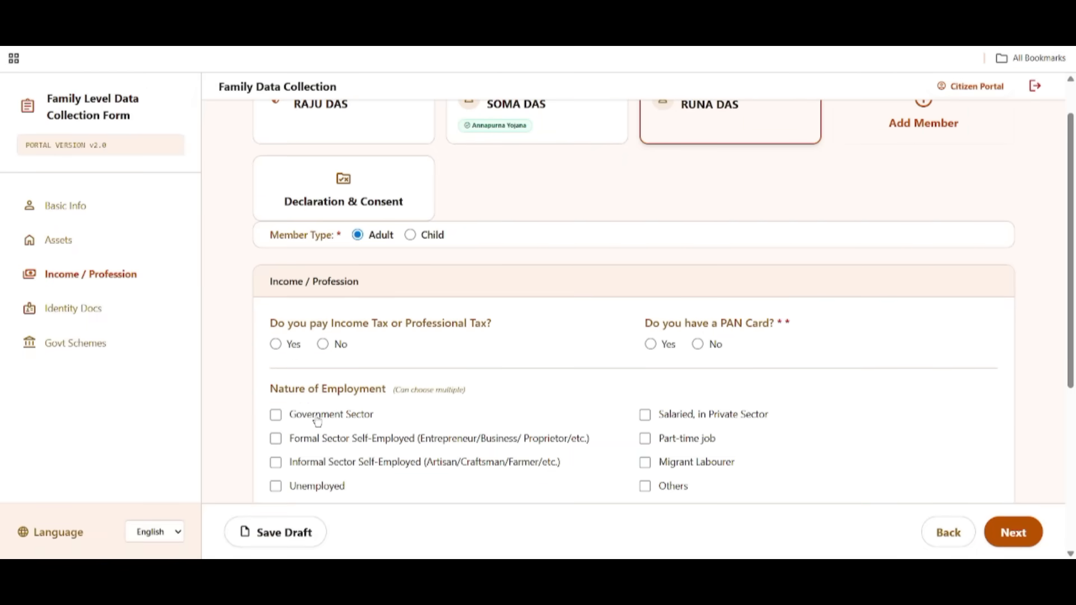
# Answer No to having a PAN card.
pyautogui.moveTo(270, 285); pyautogui.dragTo(360, 282)
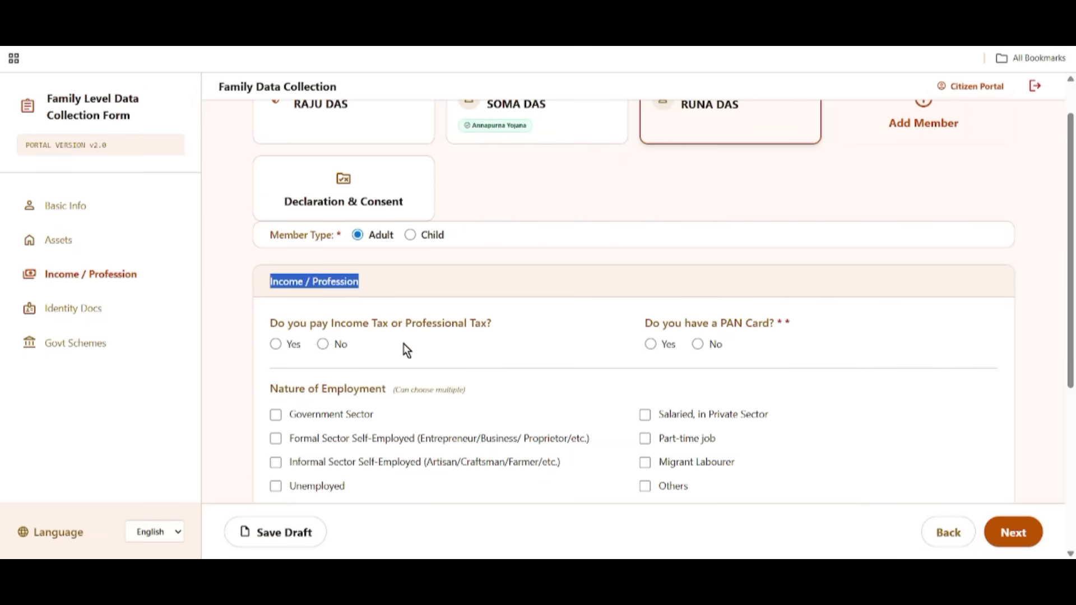
pyautogui.moveTo(300, 324); pyautogui.dragTo(459, 324)
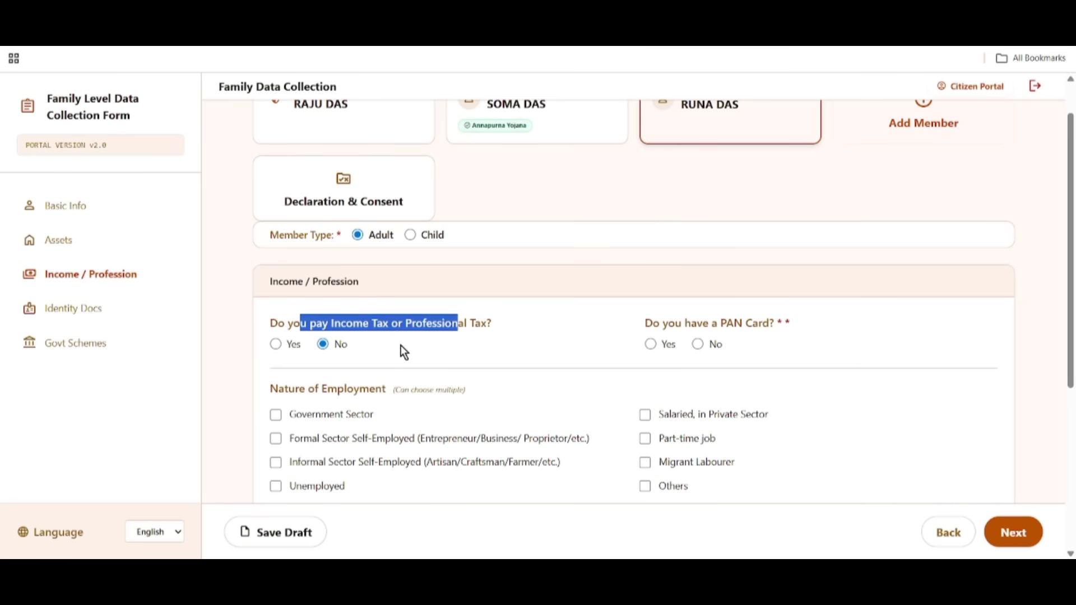
pyautogui.moveTo(641, 324); pyautogui.dragTo(805, 340)
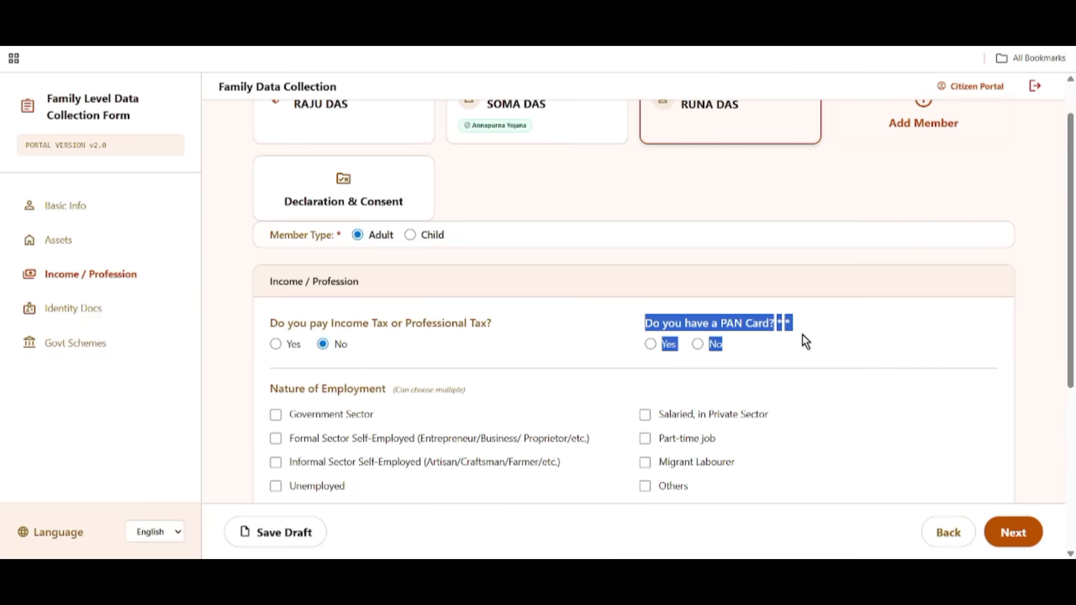
pyautogui.click(888, 336)
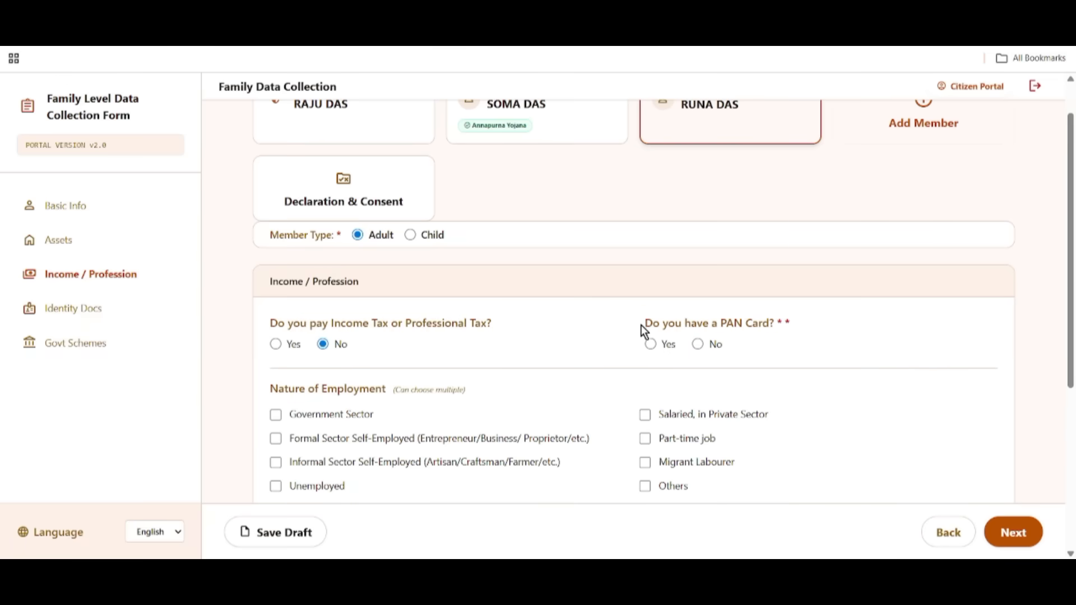
pyautogui.moveTo(641, 325); pyautogui.dragTo(771, 325)
pyautogui.click(652, 344)
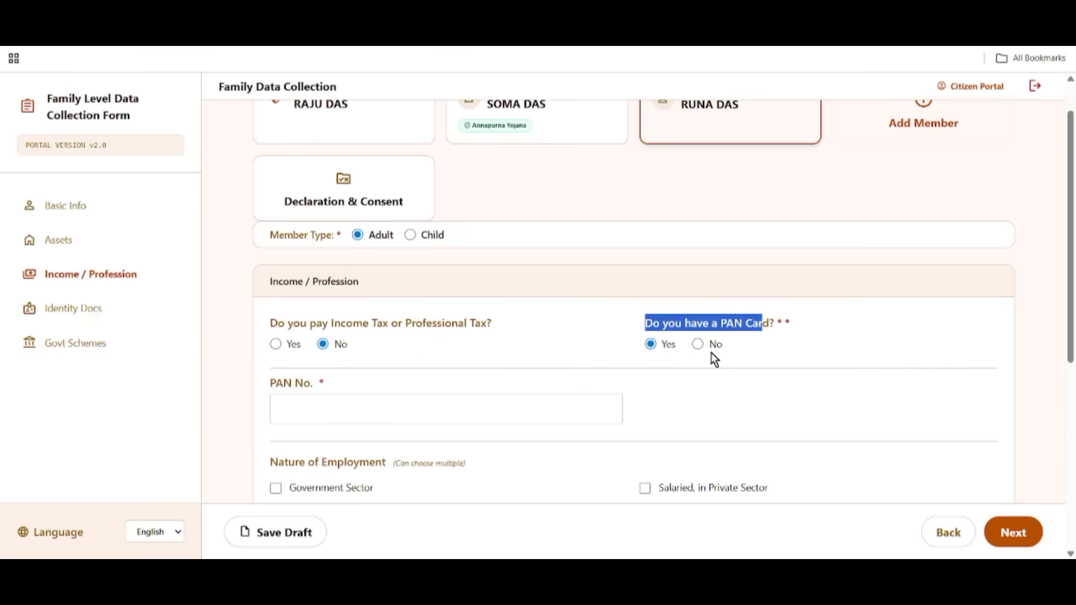
pyautogui.click(697, 344)
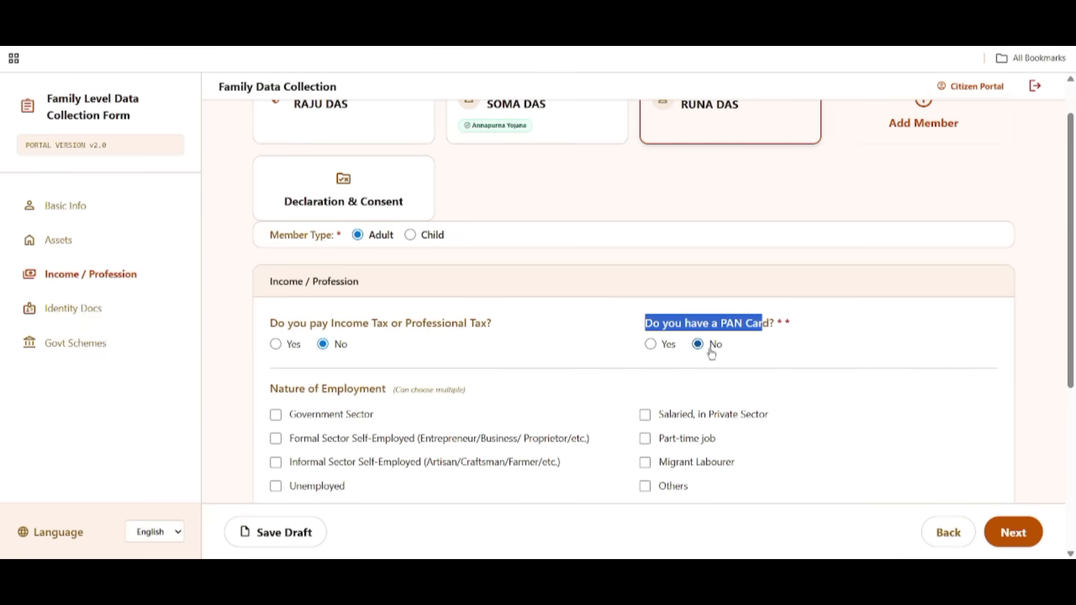
# Mark the member as Unemployed with qualification Lower than 10th.
pyautogui.scroll(-4, 861, 399)
pyautogui.moveTo(273, 185); pyautogui.dragTo(396, 190)
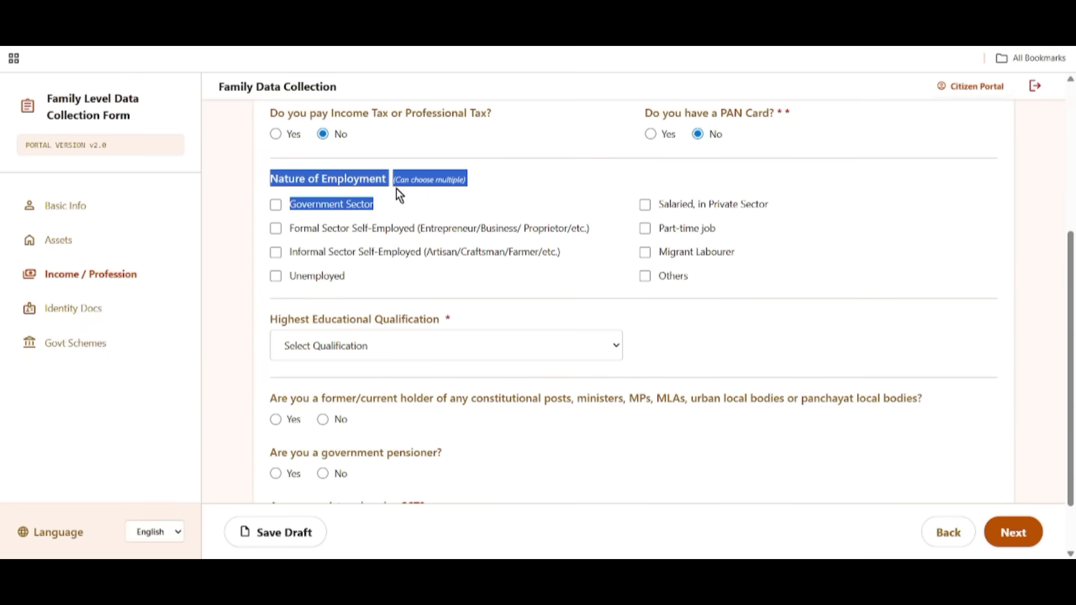
pyautogui.click(555, 190)
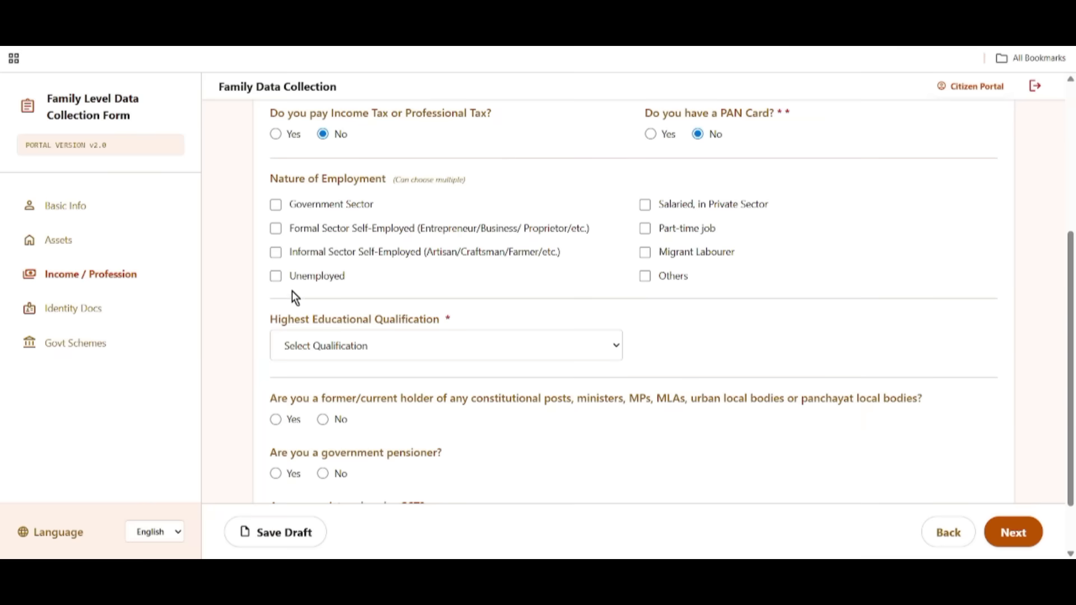
pyautogui.click(288, 277)
pyautogui.moveTo(270, 319); pyautogui.dragTo(584, 318)
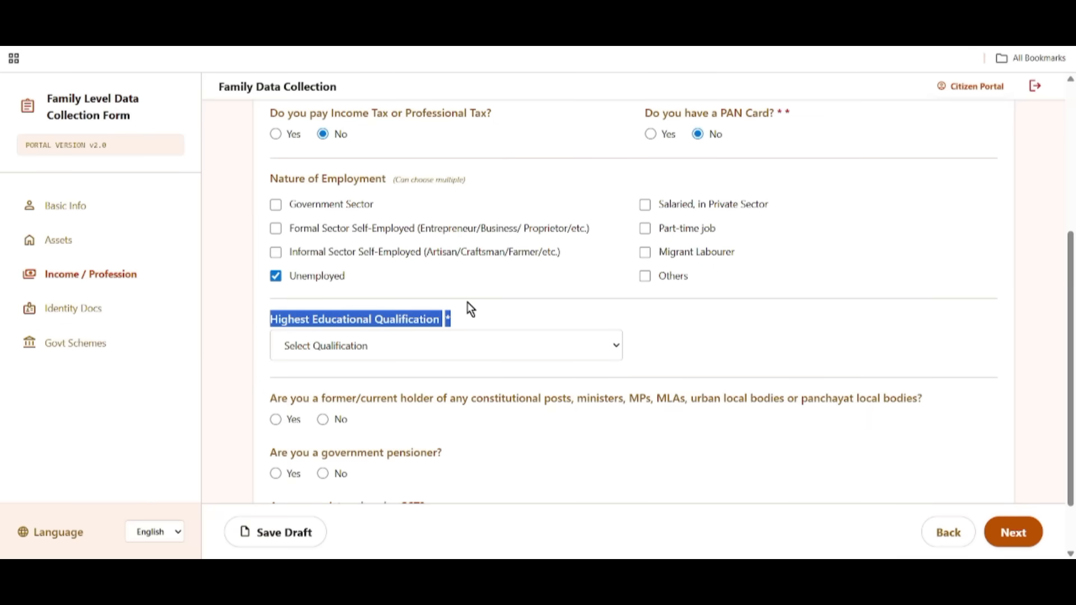
pyautogui.click(397, 346)
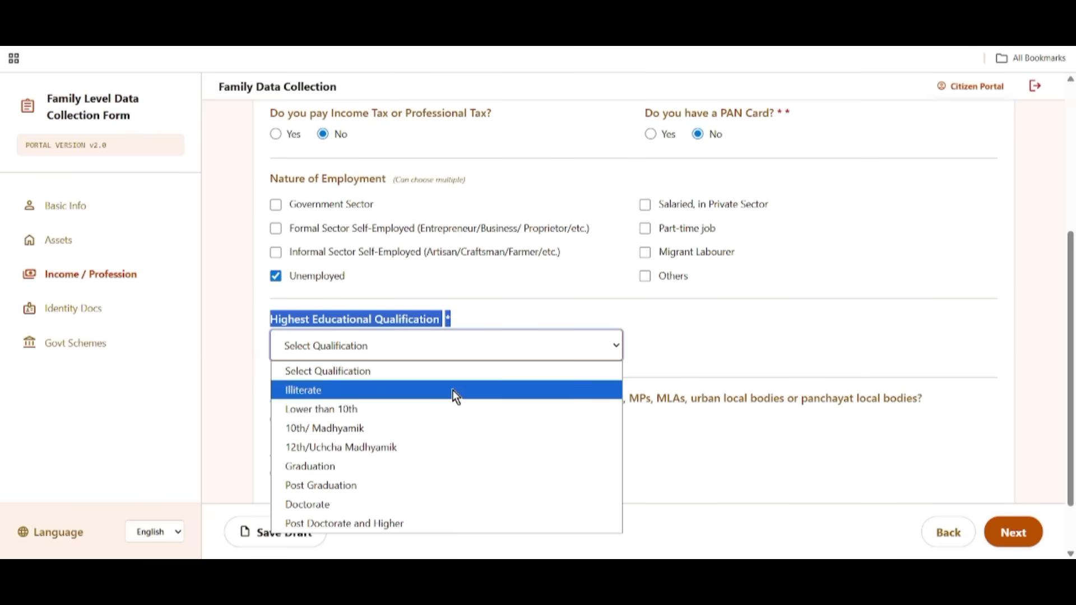
pyautogui.click(343, 414)
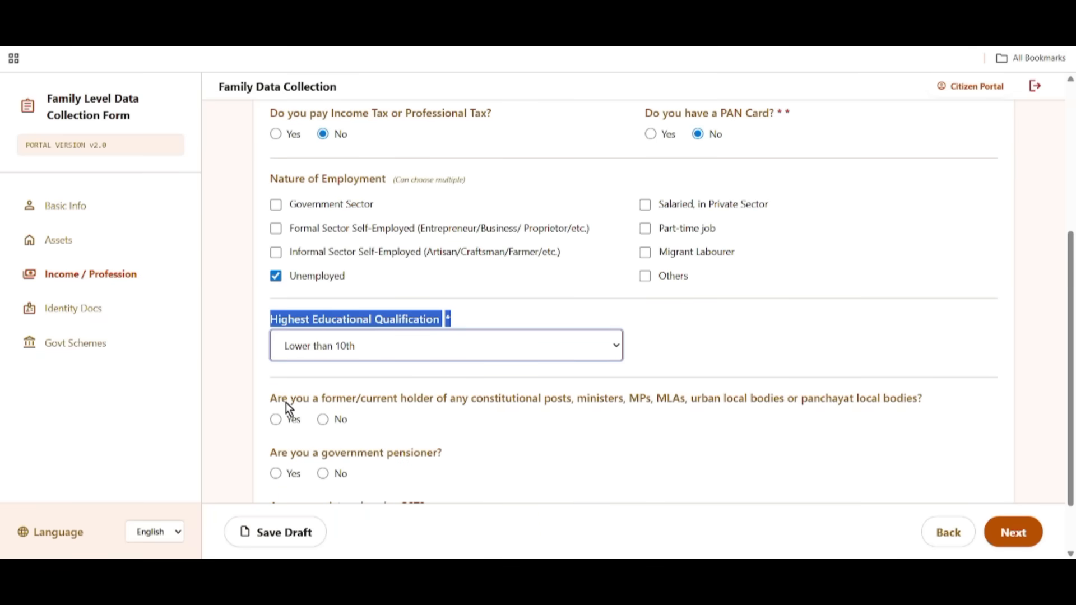
# Leave post-holder, pensioner and GST as No, save the draft, and go to Identity Docs.
pyautogui.moveTo(303, 399); pyautogui.dragTo(499, 414)
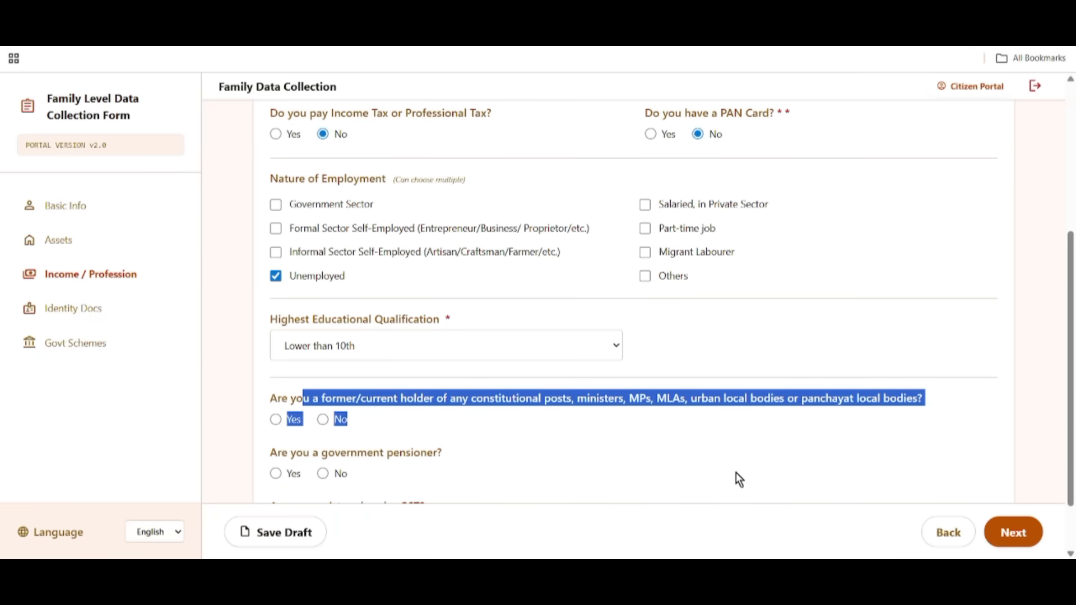
pyautogui.scroll(-2, 745, 476)
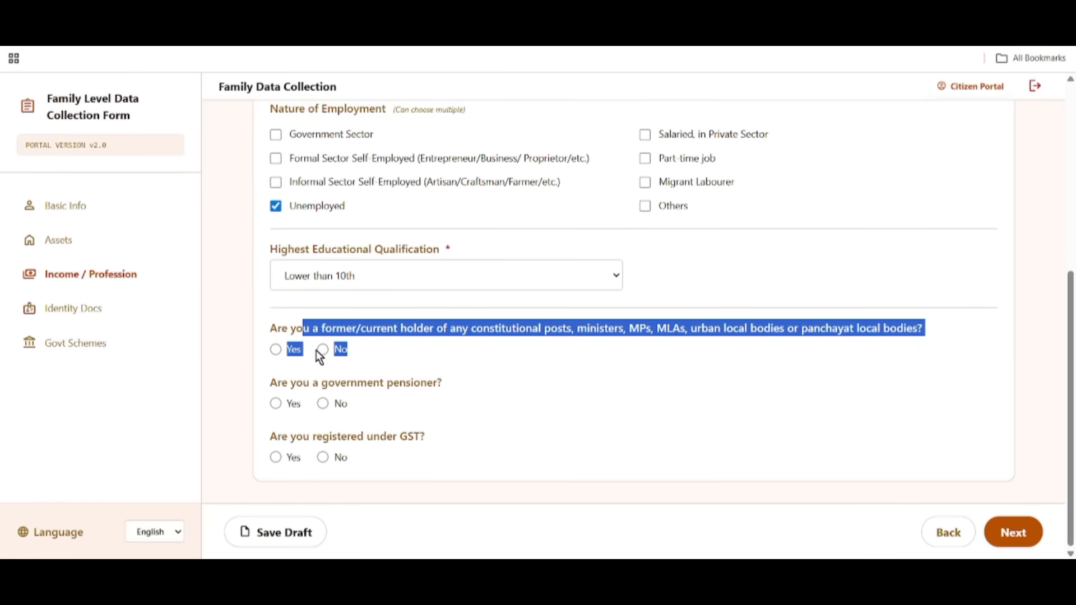
pyautogui.moveTo(303, 383); pyautogui.dragTo(336, 403)
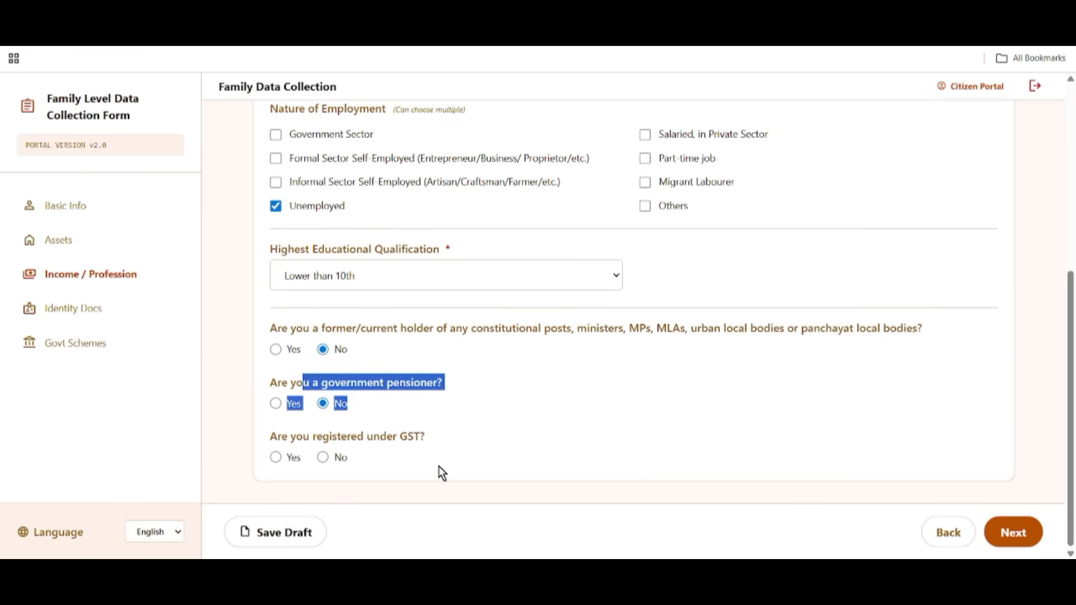
pyautogui.moveTo(292, 437); pyautogui.dragTo(439, 447)
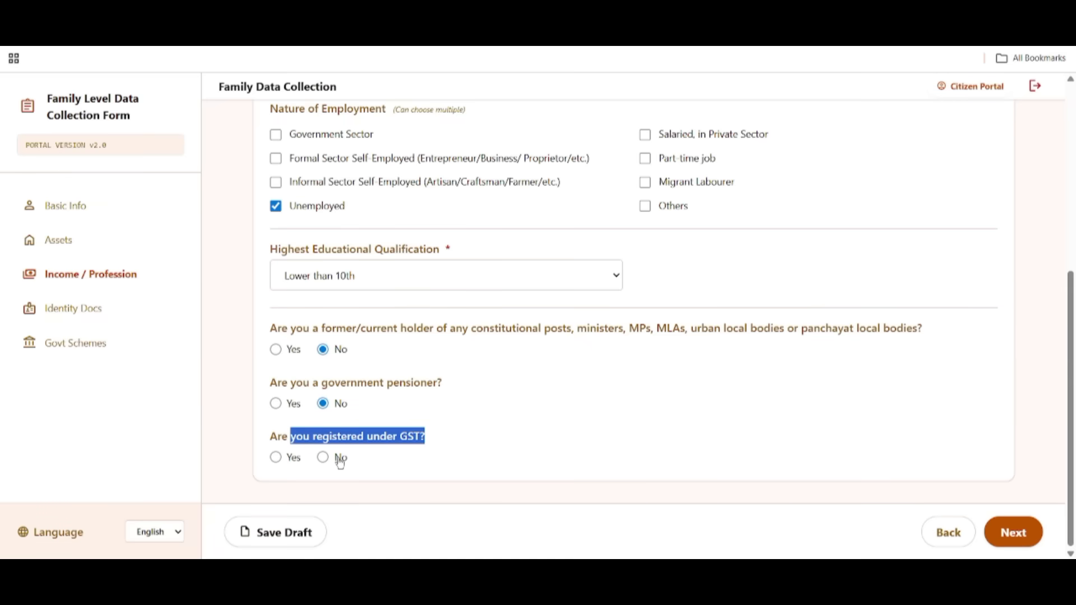
pyautogui.click(299, 536)
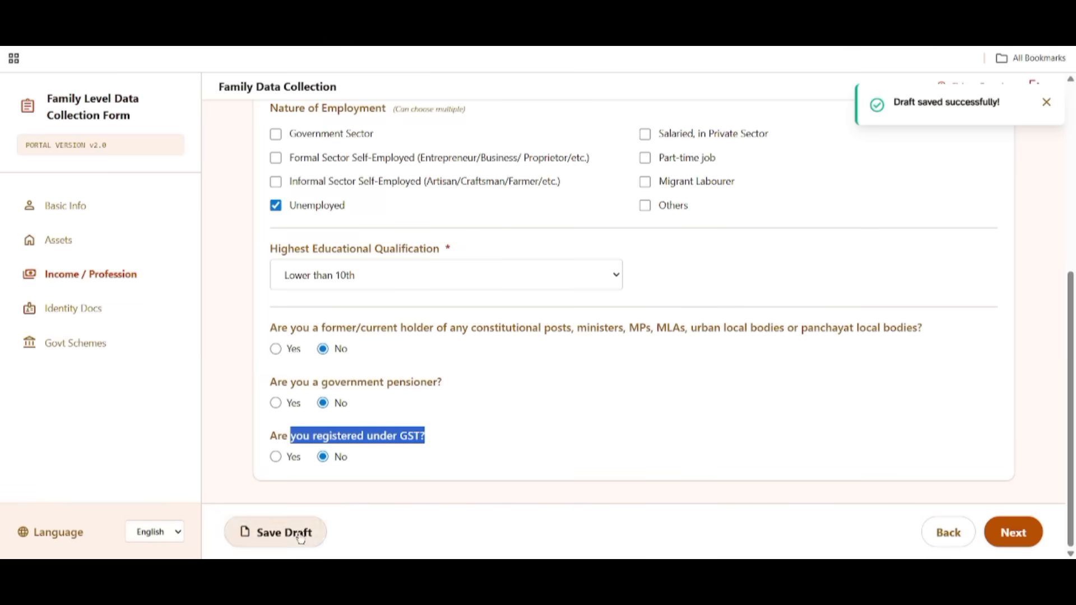
pyautogui.click(1023, 536)
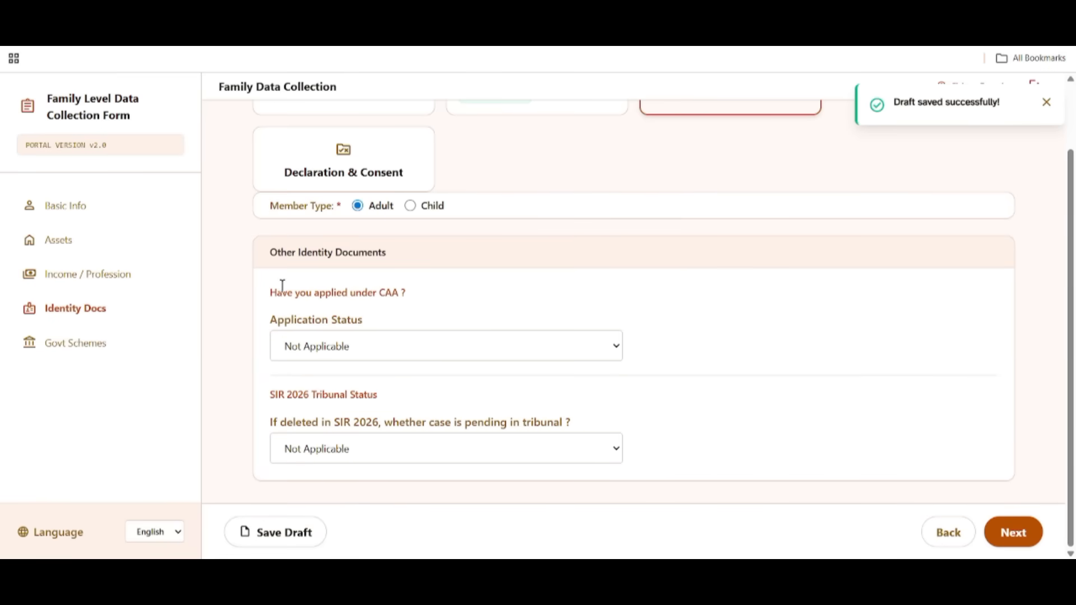
# Keep CAA status and SIR 2026 tribunal status as Not Applicable, then continue to Govt Schemes.
pyautogui.moveTo(282, 293); pyautogui.dragTo(419, 298)
pyautogui.click(345, 342)
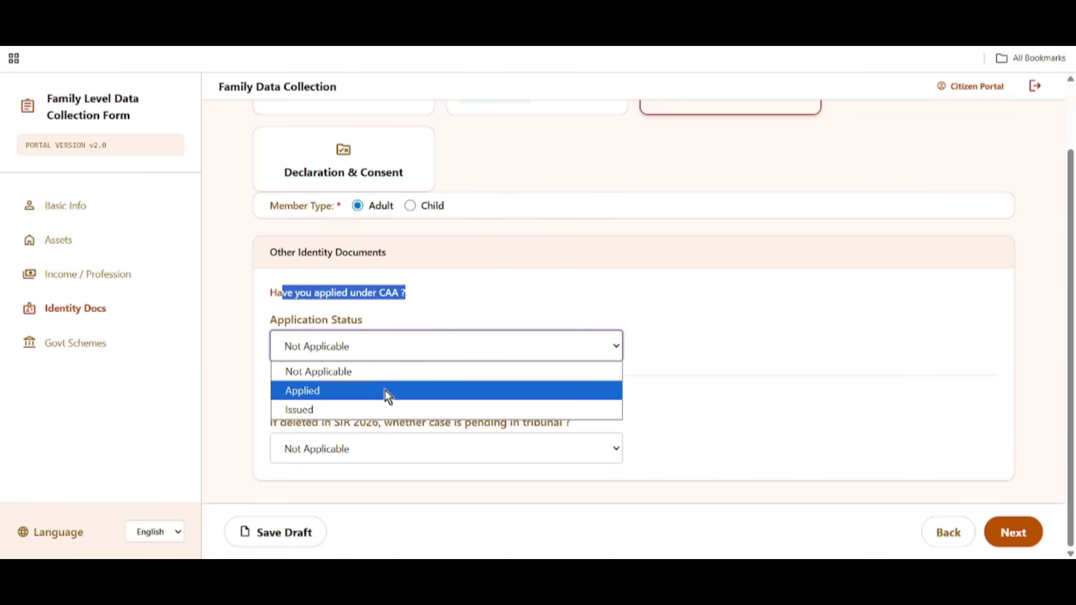
pyautogui.click(332, 373)
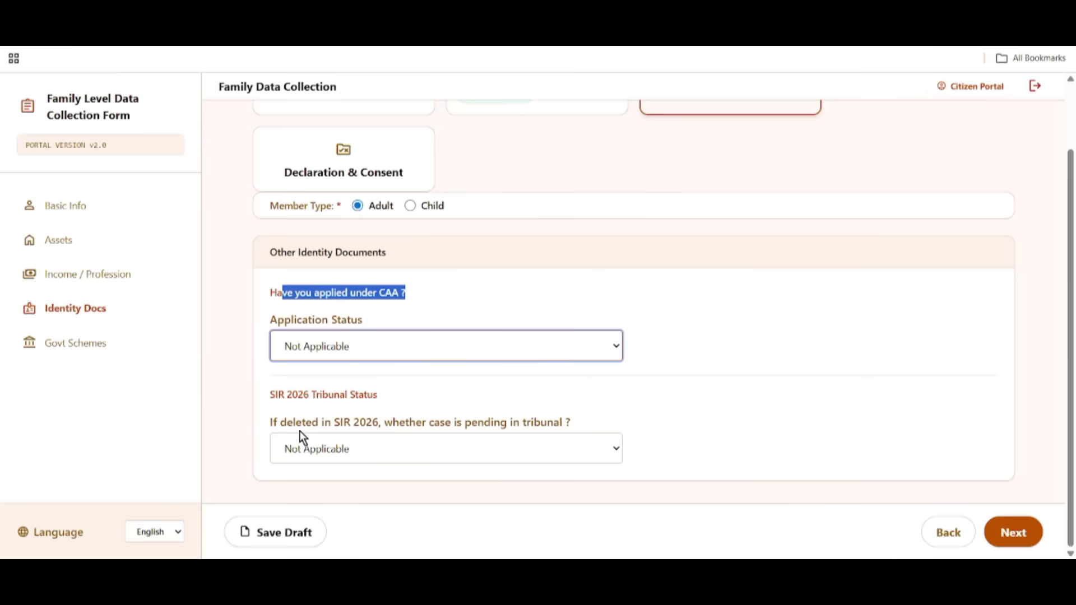
pyautogui.moveTo(261, 424); pyautogui.dragTo(379, 449)
pyautogui.click(359, 450)
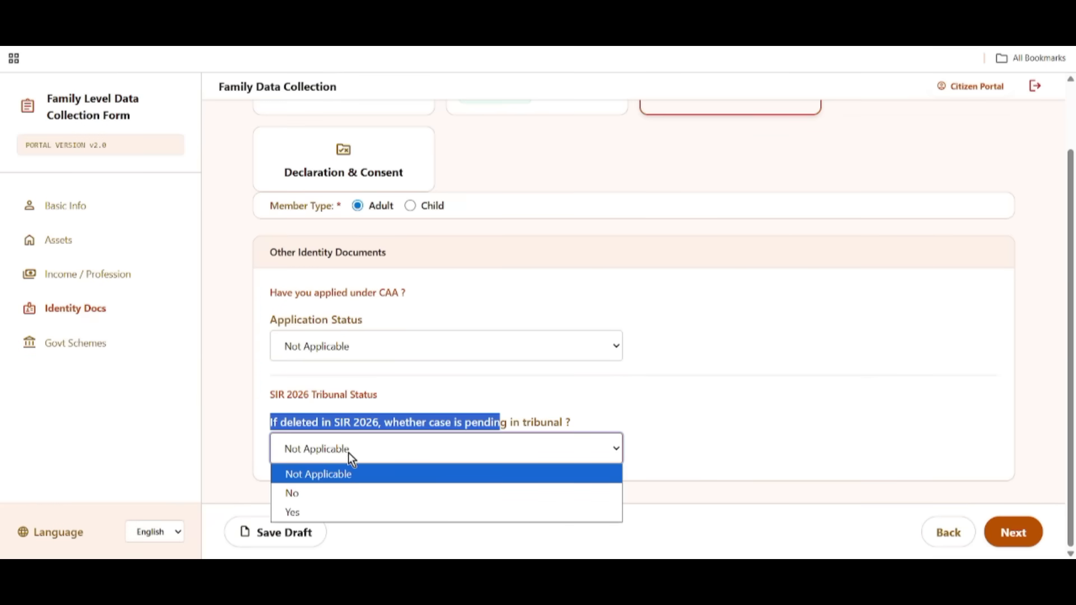
pyautogui.click(322, 475)
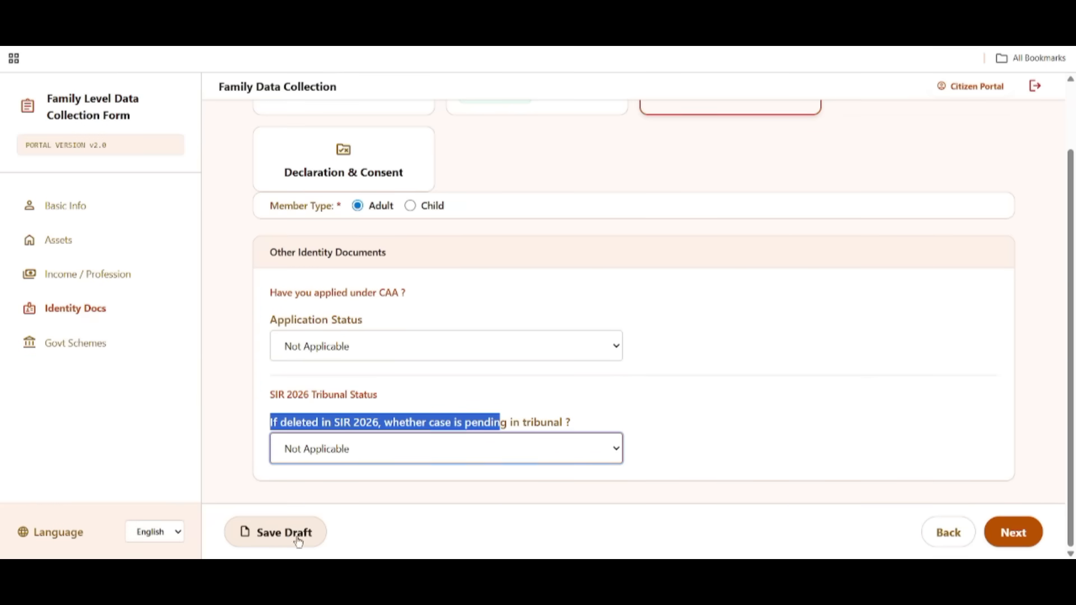
pyautogui.click(1000, 533)
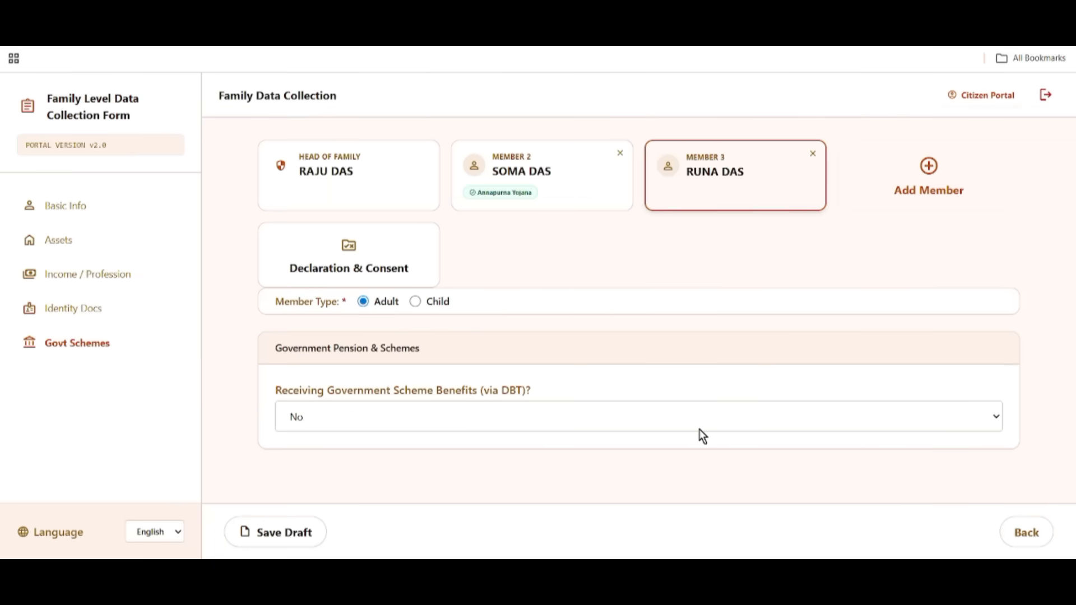
# Set DBT benefits to Yes with Kanyashree Prakalpa as Scheme 1.
pyautogui.moveTo(275, 385); pyautogui.dragTo(519, 399)
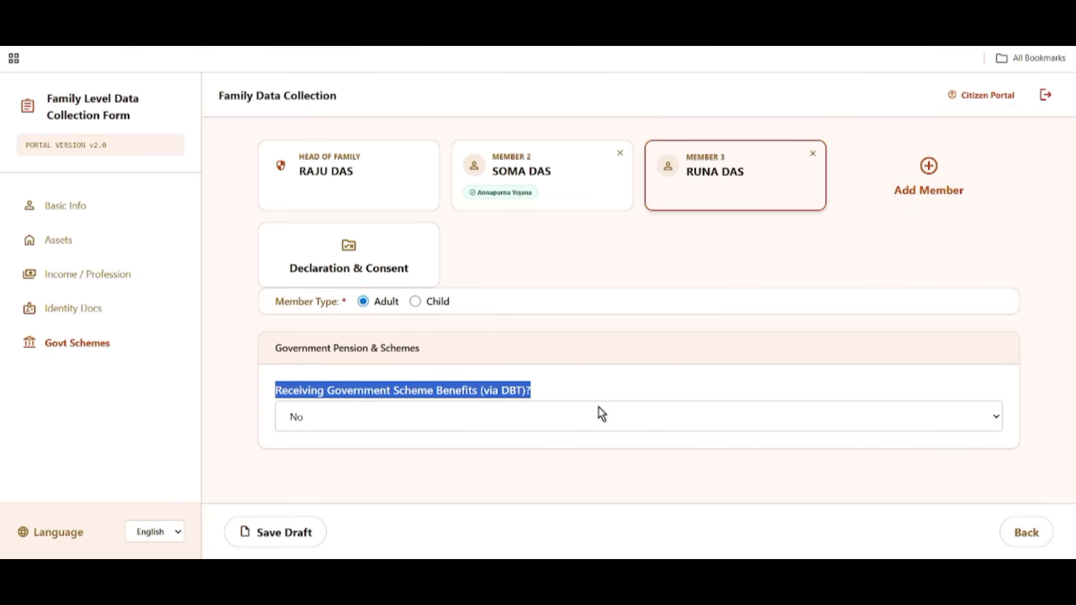
pyautogui.click(362, 416)
pyautogui.click(355, 469)
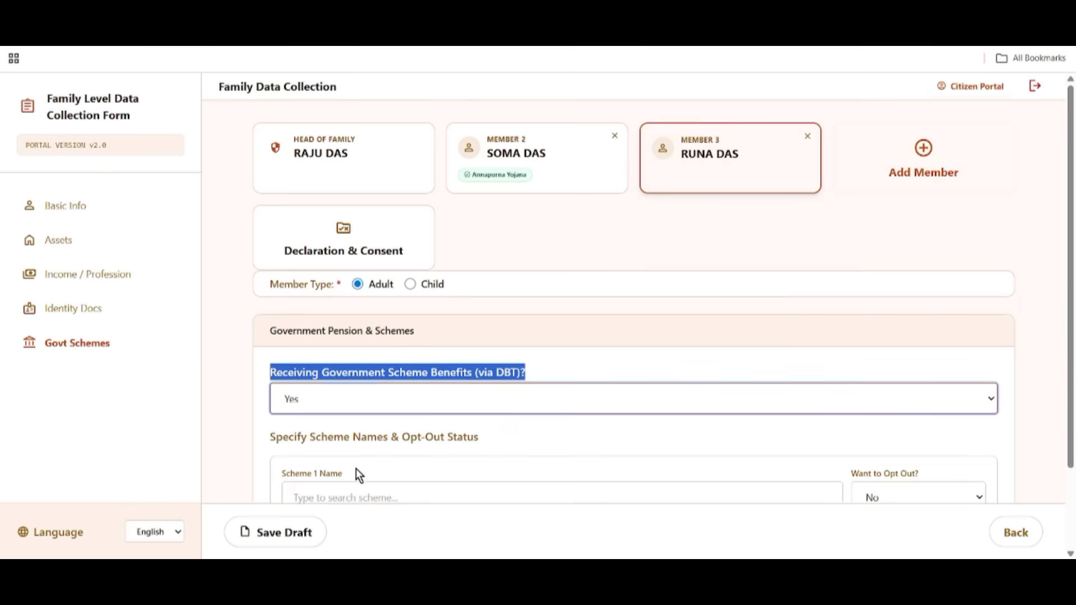
pyautogui.scroll(-2, 555, 415)
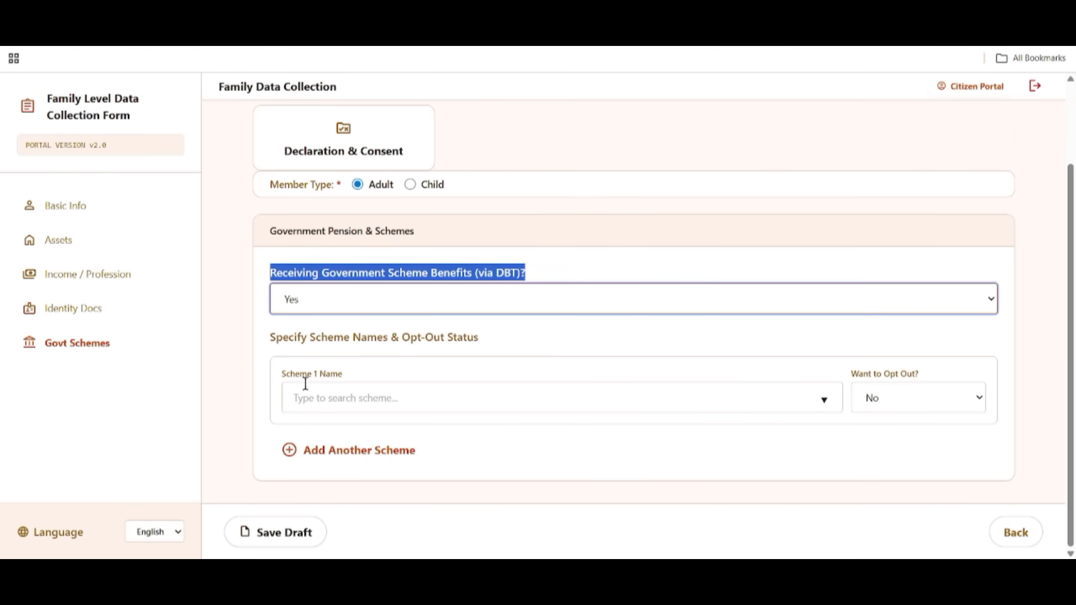
pyautogui.click(349, 397)
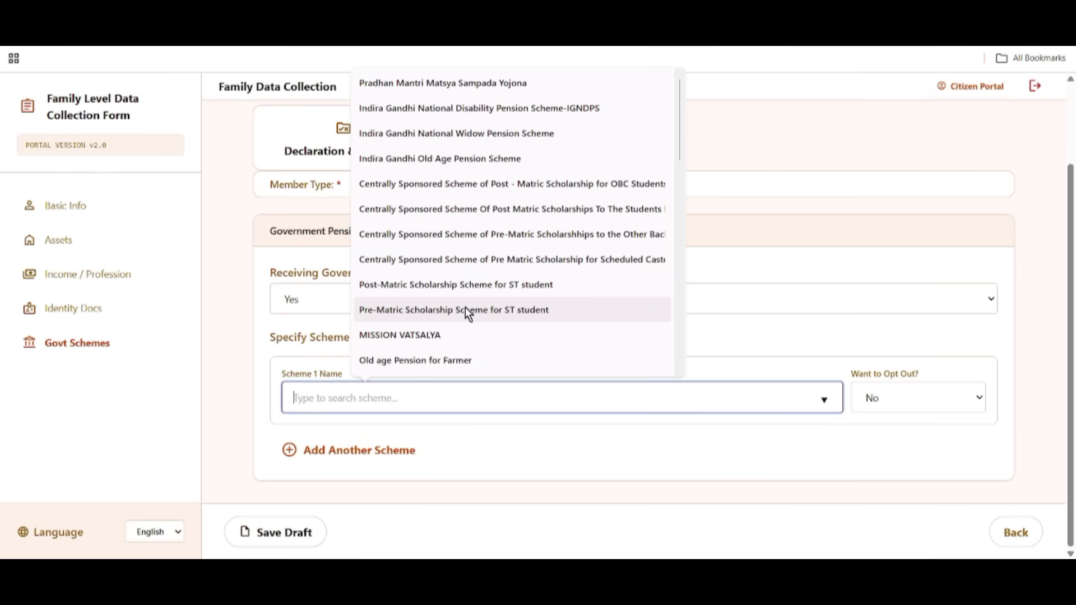
pyautogui.scroll(-5, 466, 308)
pyautogui.scroll(-5, 469, 314)
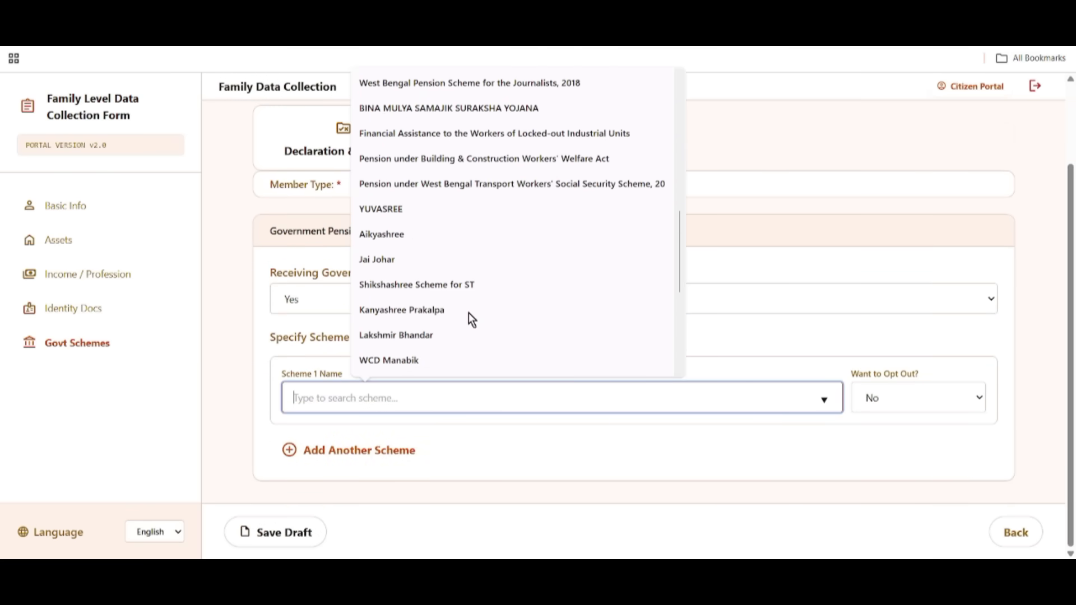
pyautogui.scroll(-2, 443, 263)
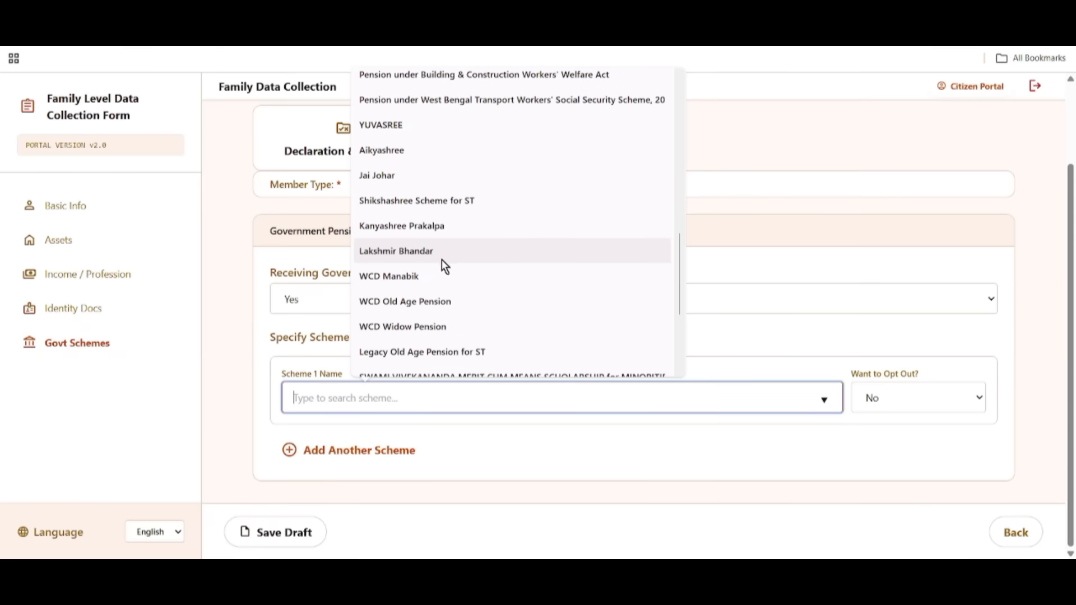
pyautogui.click(418, 225)
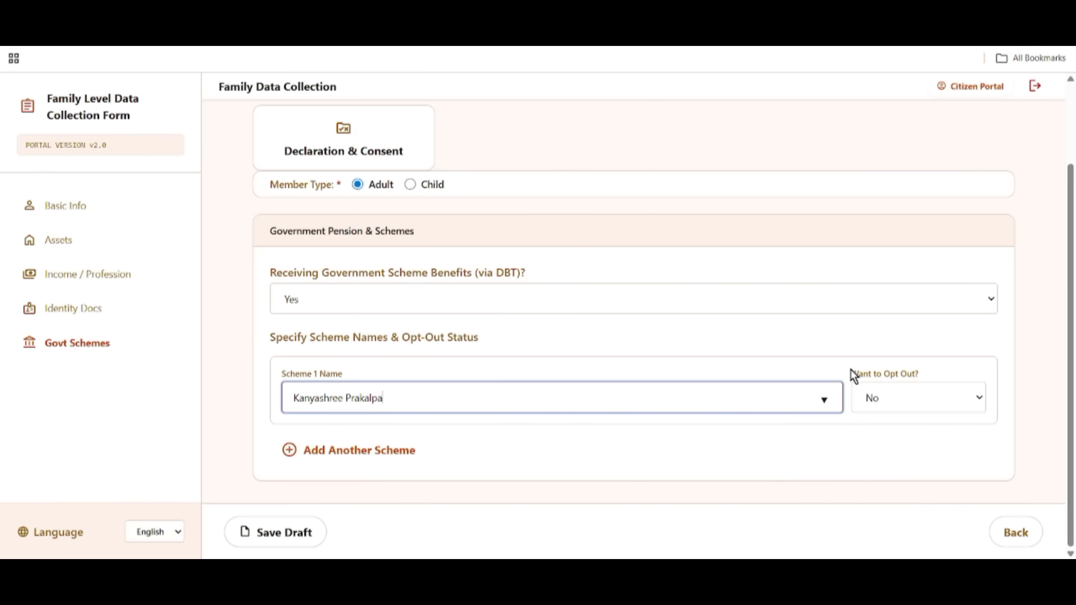
# Keep Scheme 1 opt-out as No, remove the extra Scheme 2 row, and save the draft.
pyautogui.moveTo(851, 372); pyautogui.dragTo(931, 376)
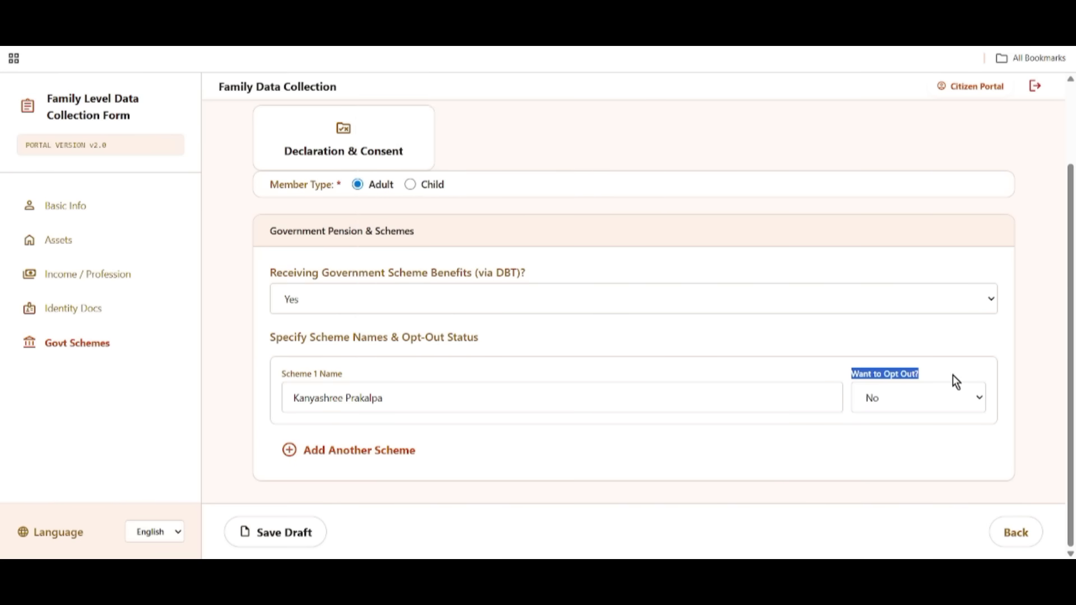
pyautogui.click(931, 394)
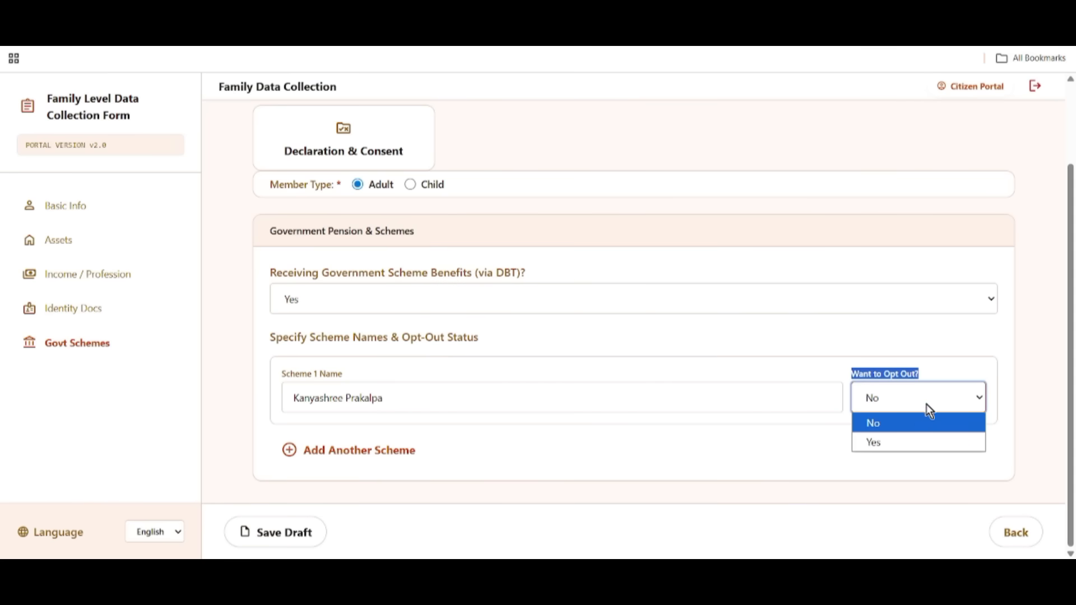
pyautogui.click(918, 423)
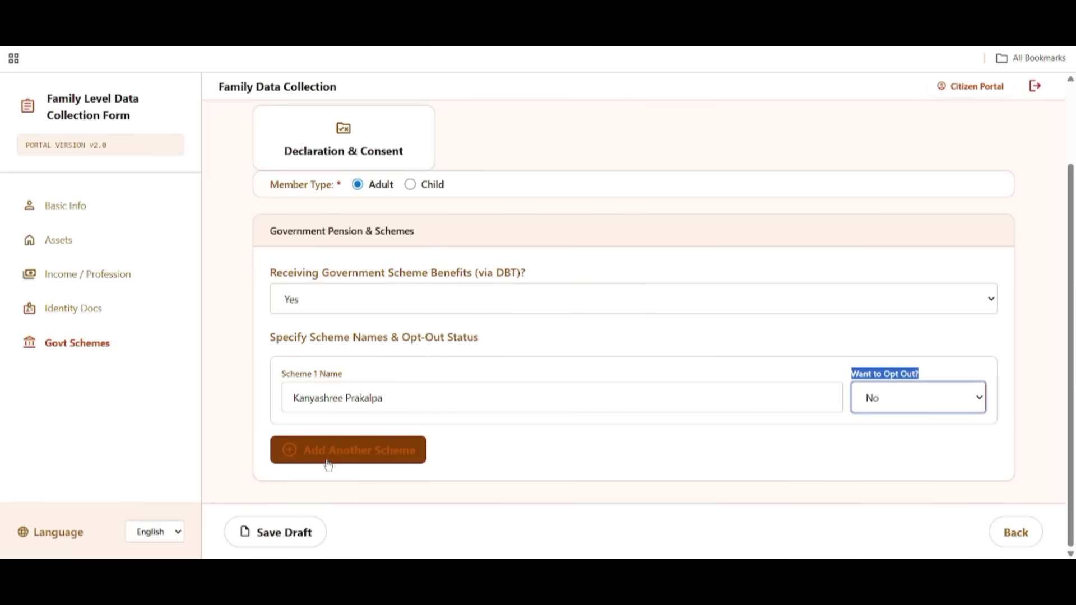
pyautogui.click(397, 458)
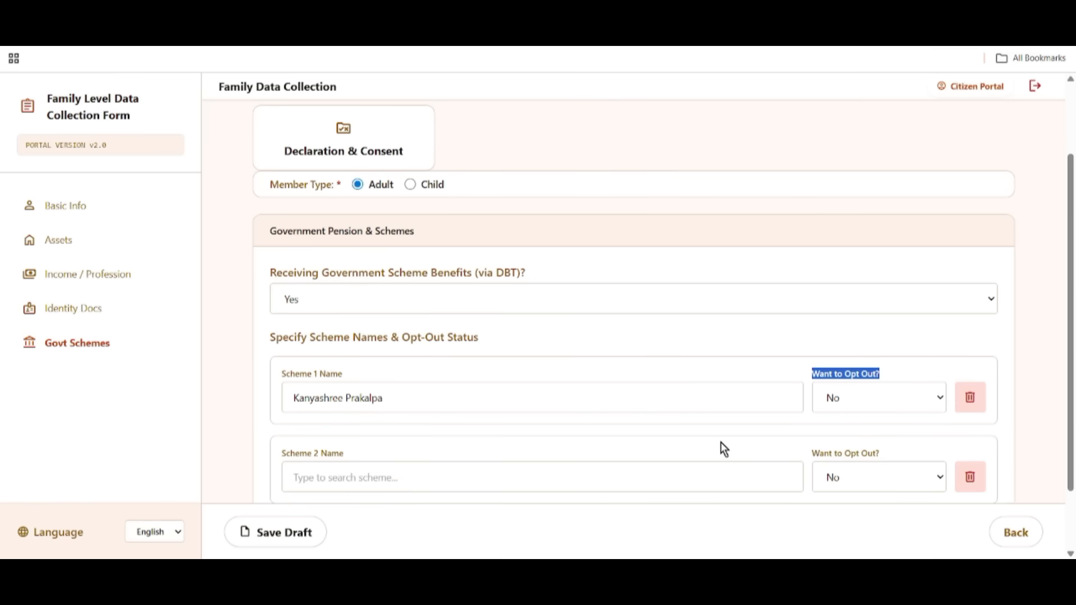
pyautogui.click(985, 484)
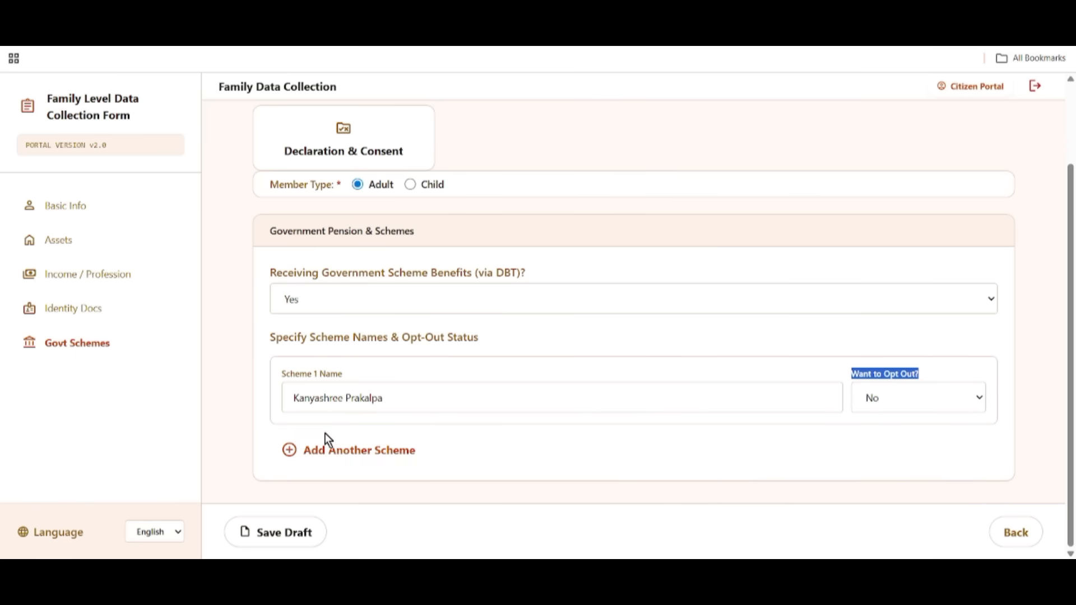
pyautogui.click(282, 531)
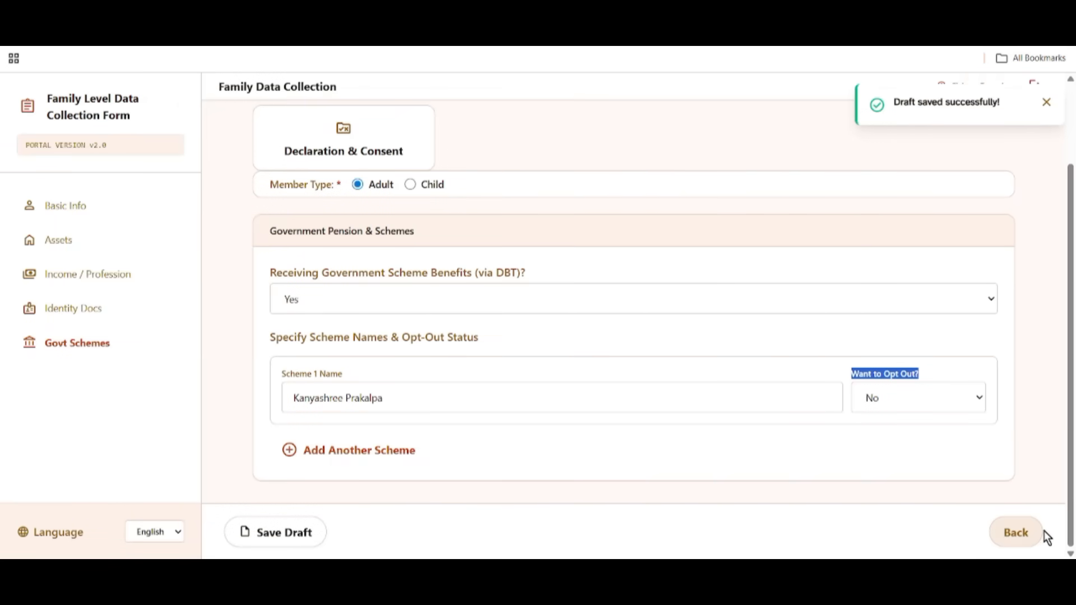
pyautogui.scroll(2, 721, 456)
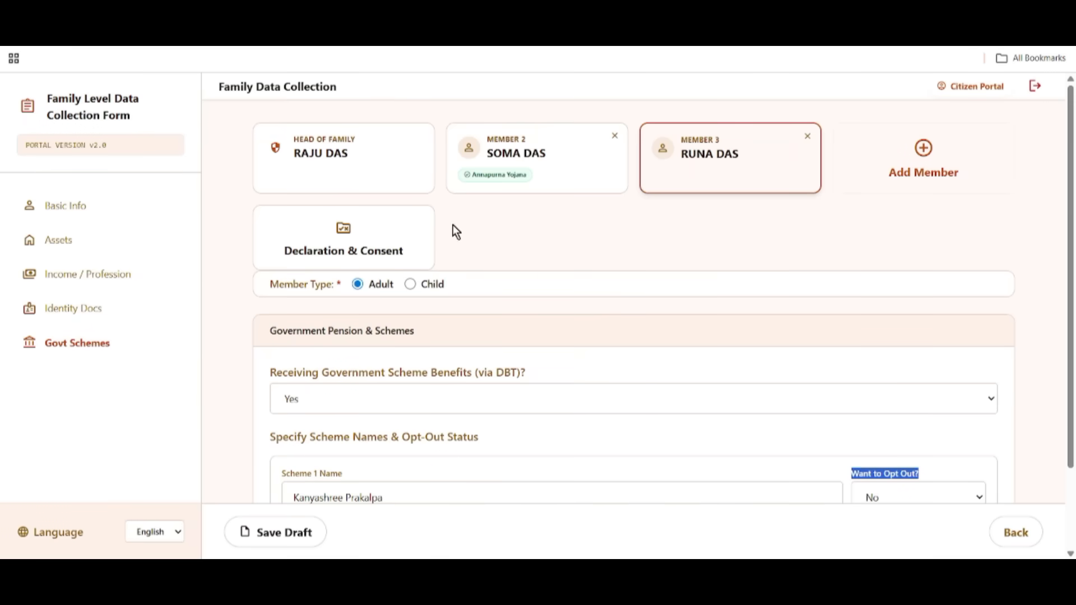
# Tick the declaration on Declaration & Consent and submit the family application.
pyautogui.click(336, 252)
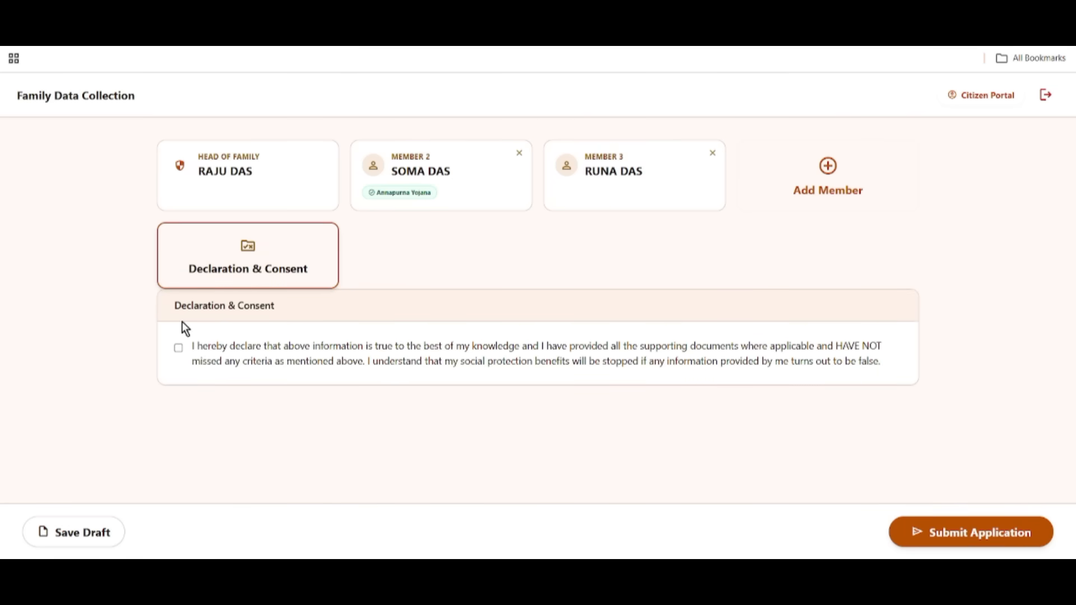
pyautogui.click(178, 348)
pyautogui.click(1009, 535)
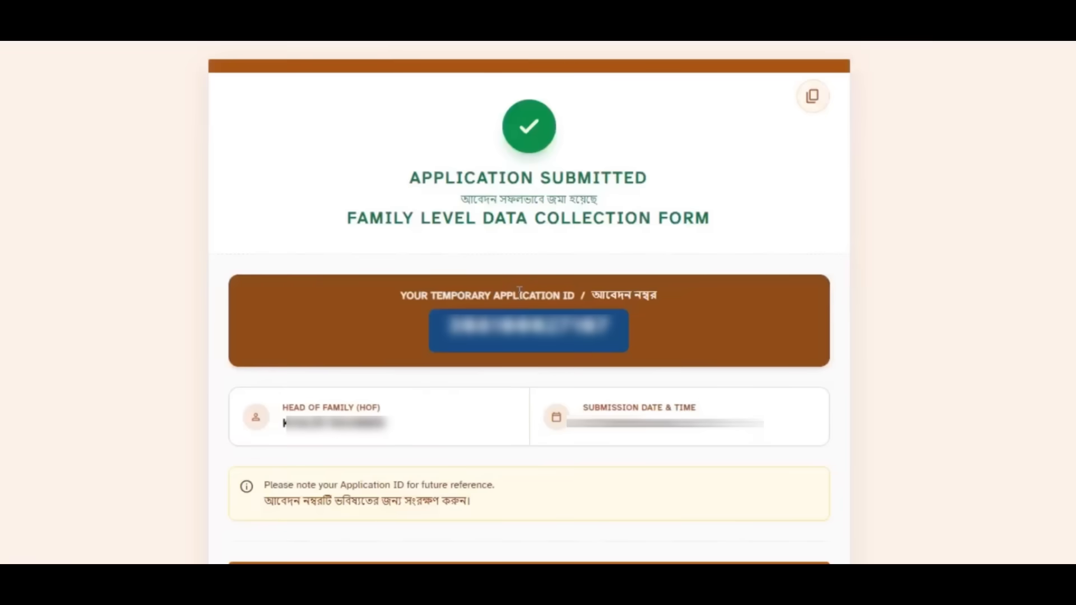